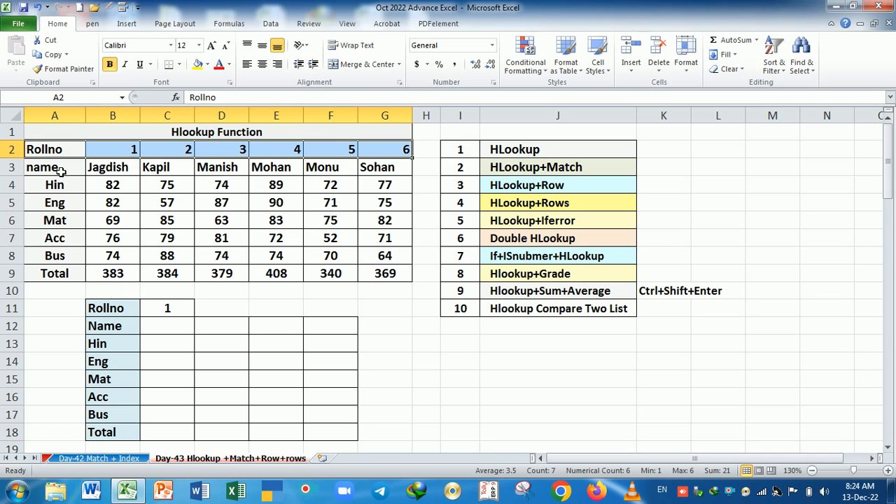
- Examine the roll number, name, Hin and Eng columns of the Two Way Lookup table on the Day-42 Match + Index sheet
{"action": "left_click", "coordinate": [99, 458]}
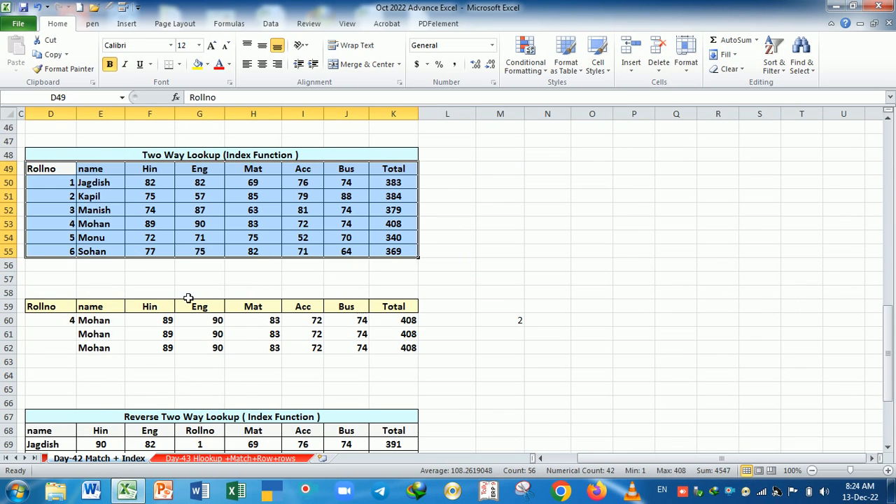
{"action": "scroll", "coordinate": [115, 229], "scroll_direction": "up", "scroll_amount": 2}
{"action": "left_click", "coordinate": [74, 277]}
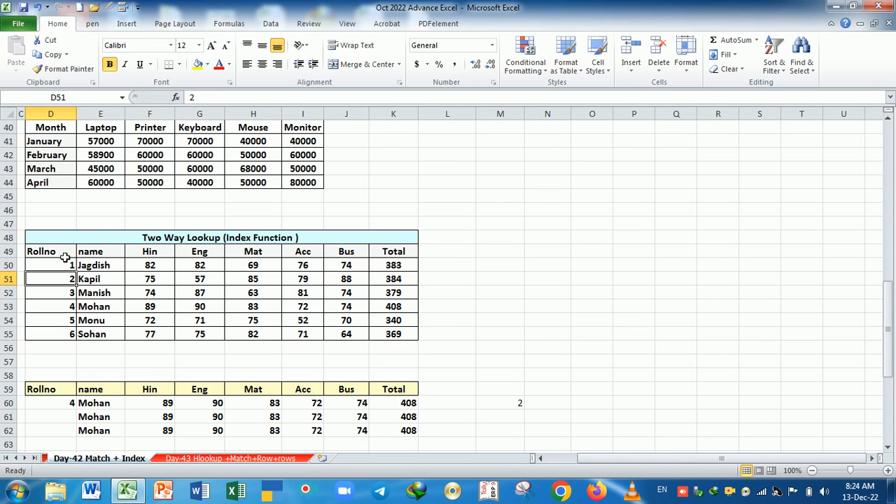
{"action": "left_click_drag", "start_coordinate": [65, 255], "coordinate": [60, 338]}
{"action": "left_click_drag", "start_coordinate": [106, 254], "coordinate": [112, 294]}
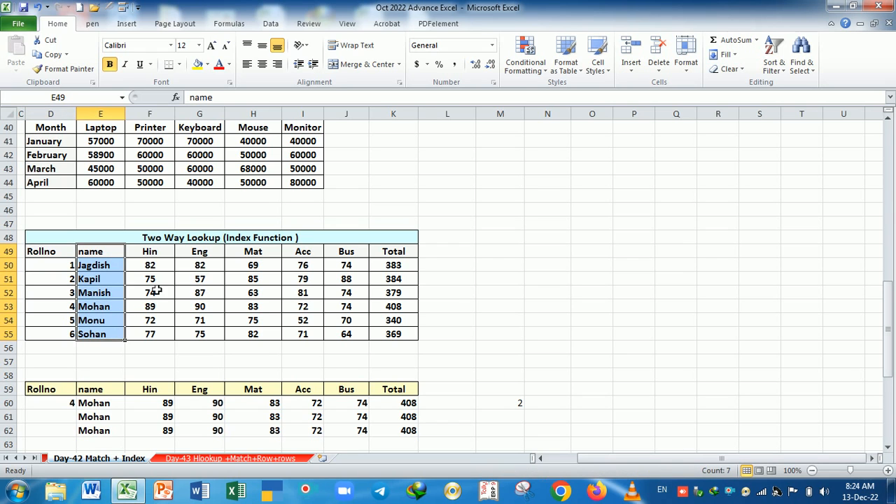
{"action": "left_click_drag", "start_coordinate": [164, 255], "coordinate": [165, 325]}
{"action": "left_click_drag", "start_coordinate": [199, 264], "coordinate": [205, 350]}
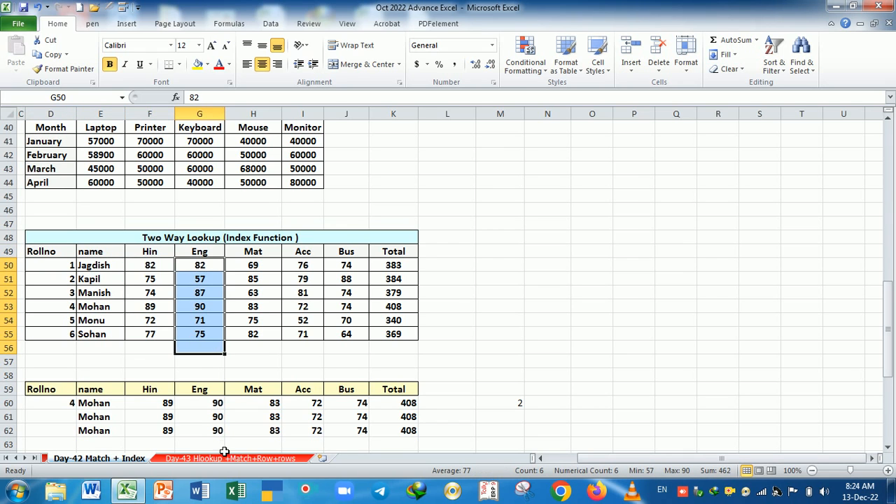
- Return to the Day-43 Hlookup sheet and examine how roll numbers, names and marks are laid out in the horizontal table
{"action": "left_click", "coordinate": [222, 463]}
{"action": "left_click", "coordinate": [175, 208]}
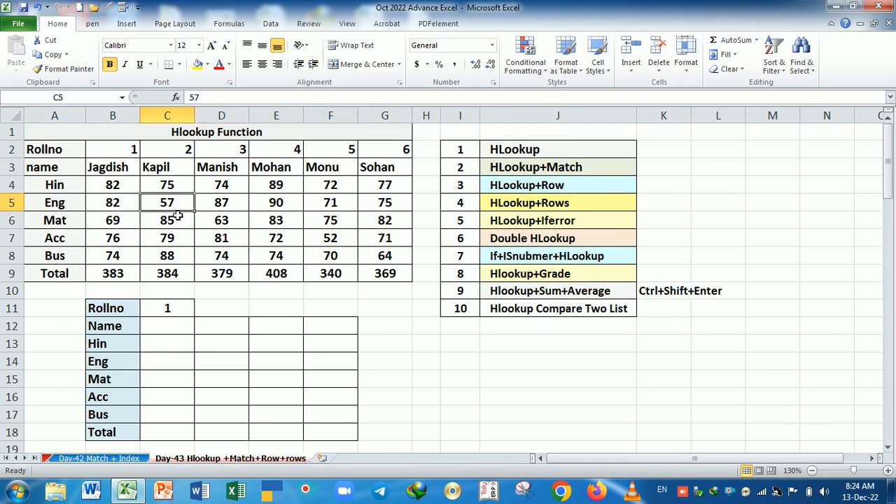
{"action": "left_click_drag", "start_coordinate": [69, 152], "coordinate": [392, 152]}
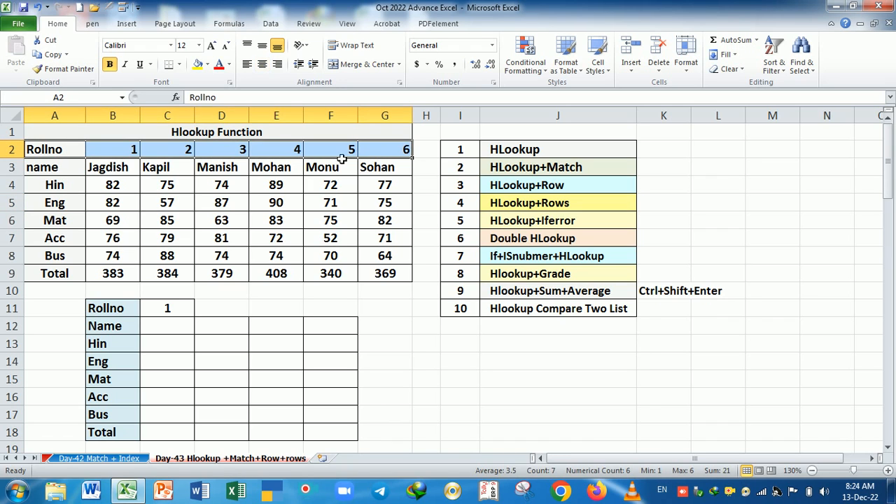
{"action": "left_click_drag", "start_coordinate": [62, 170], "coordinate": [392, 168]}
{"action": "left_click_drag", "start_coordinate": [260, 149], "coordinate": [271, 275]}
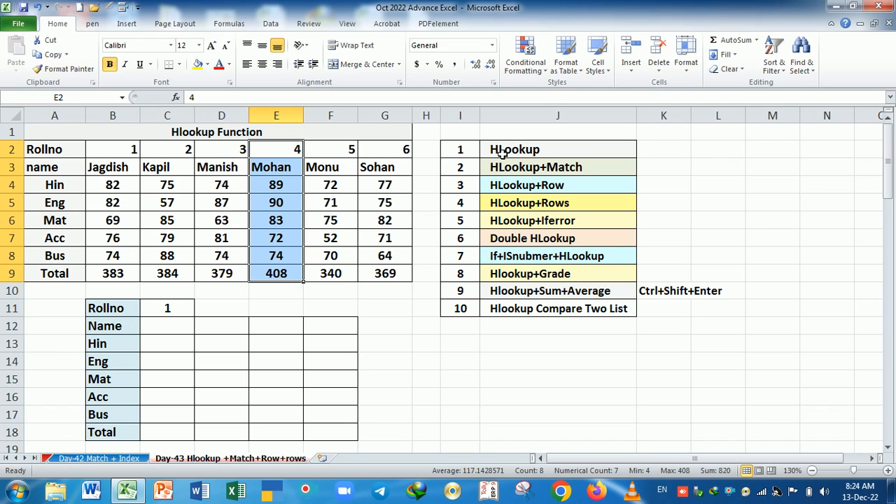
{"action": "left_click", "coordinate": [231, 150]}
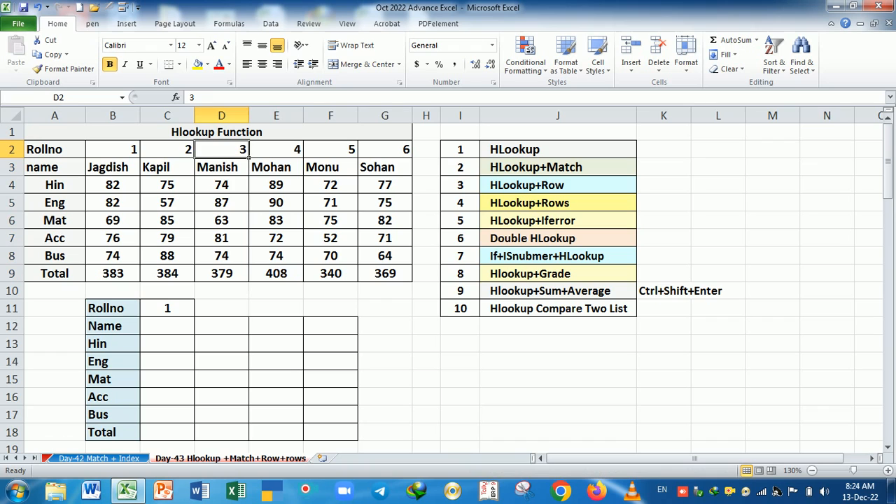
{"action": "left_click", "coordinate": [231, 167]}
{"action": "left_click", "coordinate": [226, 185]}
{"action": "left_click", "coordinate": [230, 202]}
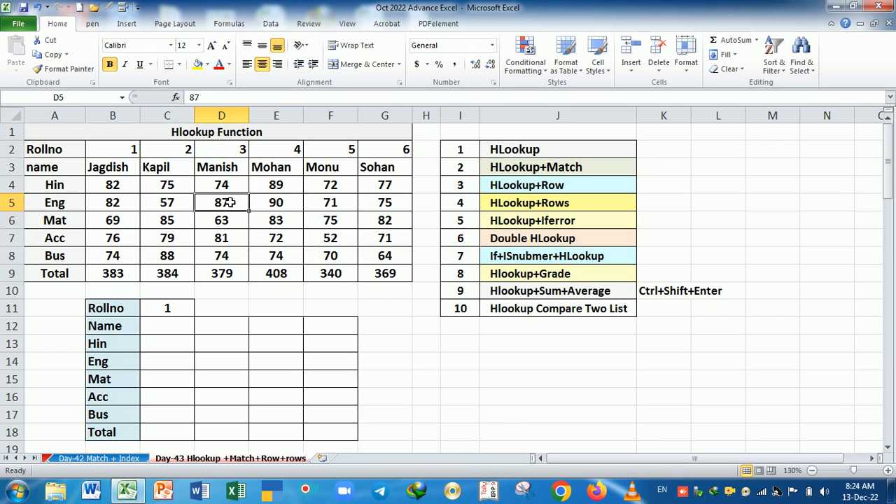
{"action": "left_click", "coordinate": [175, 329]}
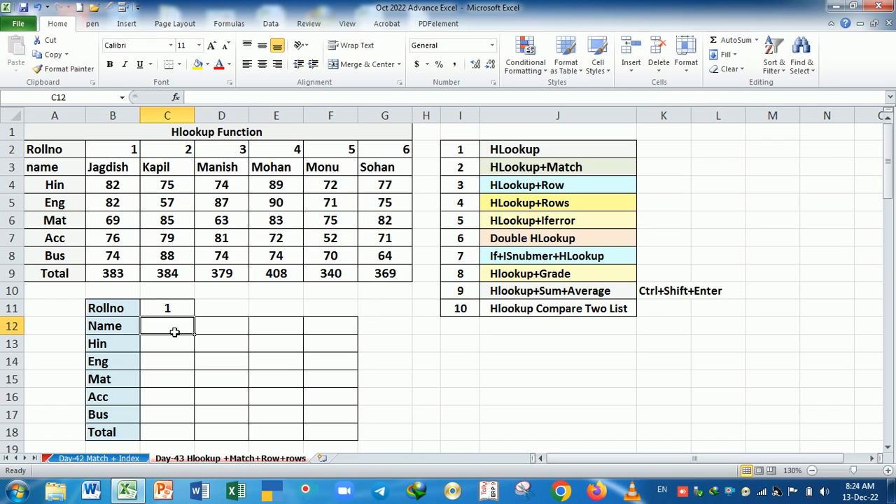
{"action": "left_click", "coordinate": [133, 152]}
{"action": "left_click", "coordinate": [138, 222]}
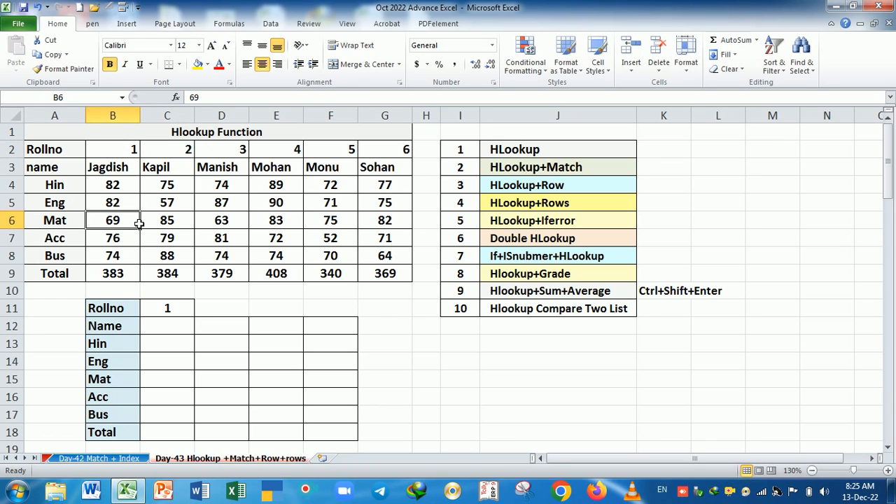
- Start an HLOOKUP formula in the Name cell C12 with lookup value C11 and table array A2:G9
{"action": "left_click", "coordinate": [169, 330]}
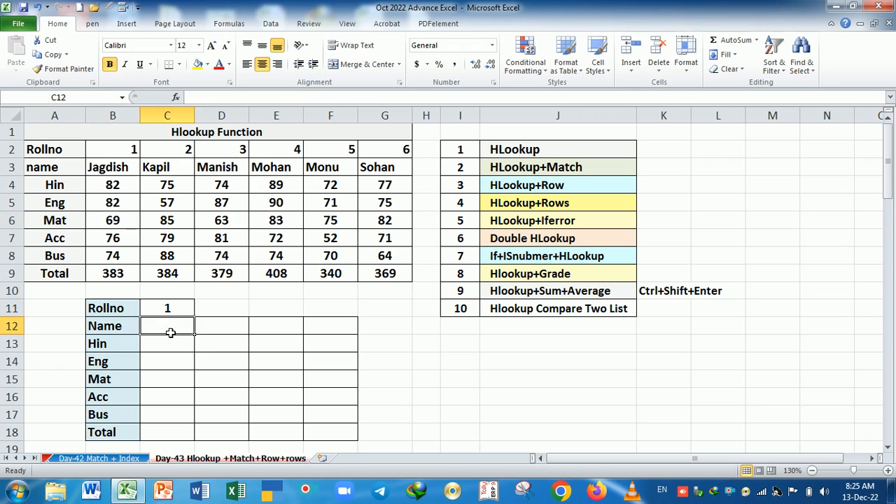
{"action": "type", "text": "=hl"}
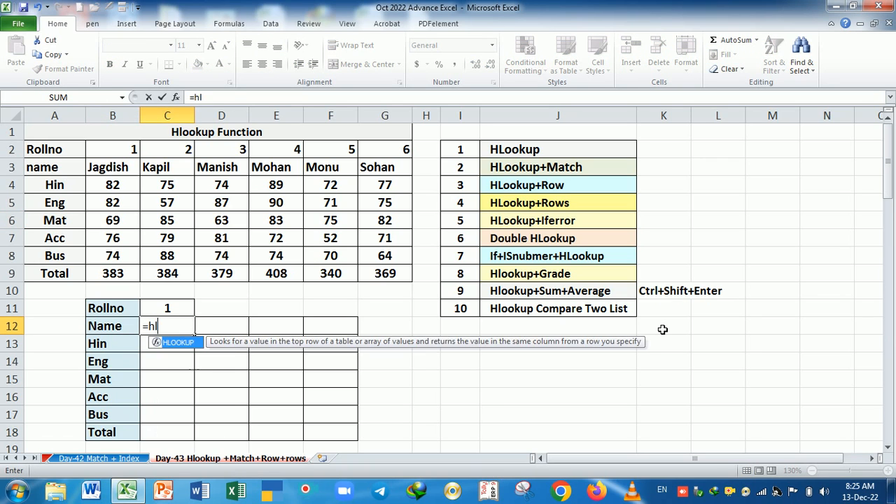
{"action": "key", "text": "Tab"}
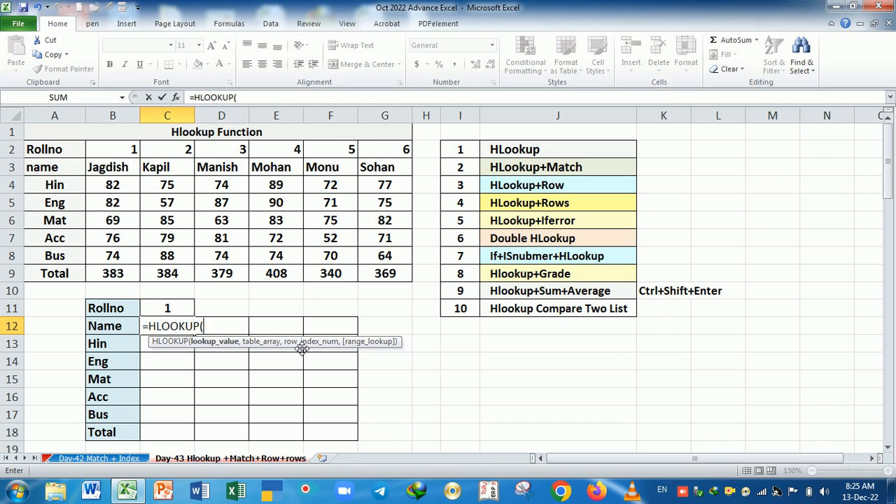
{"action": "left_click_drag", "start_coordinate": [325, 359], "coordinate": [458, 361]}
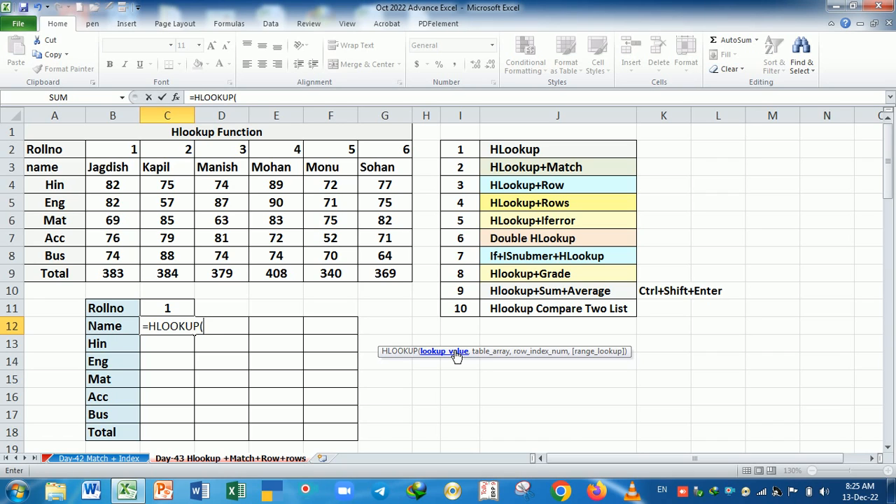
{"action": "left_click", "coordinate": [178, 312]}
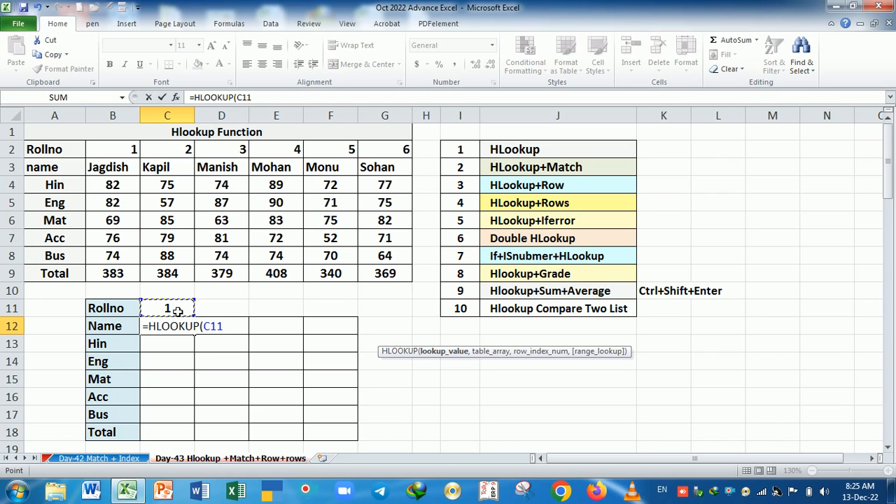
{"action": "type", "text": ","}
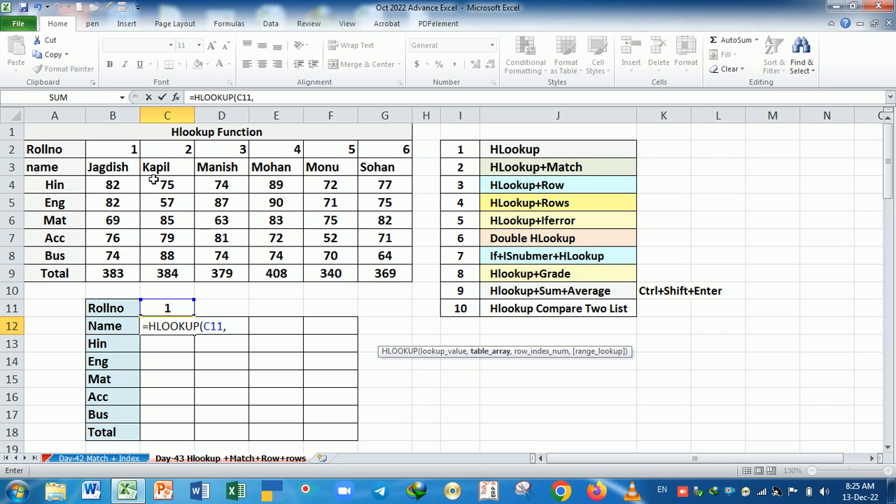
{"action": "left_click_drag", "start_coordinate": [73, 152], "coordinate": [409, 280]}
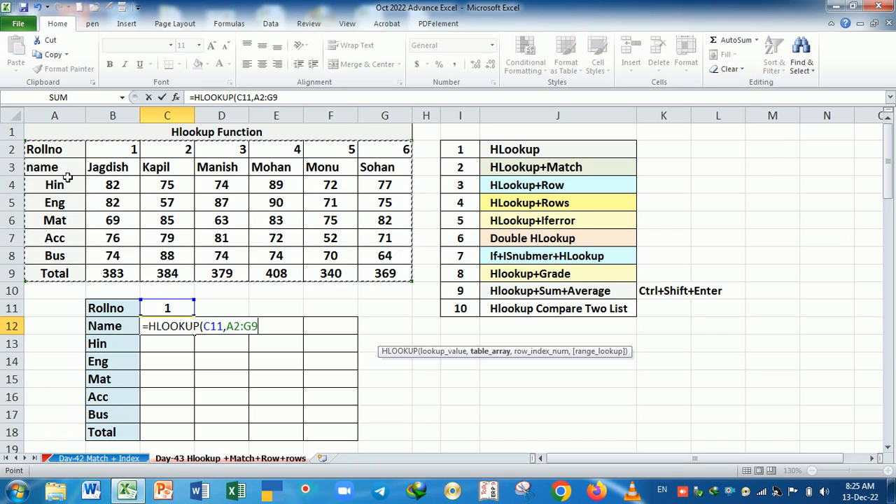
- Complete the HLOOKUP formula in C12 with row index 5 and exact match 0
{"action": "type", "text": ","}
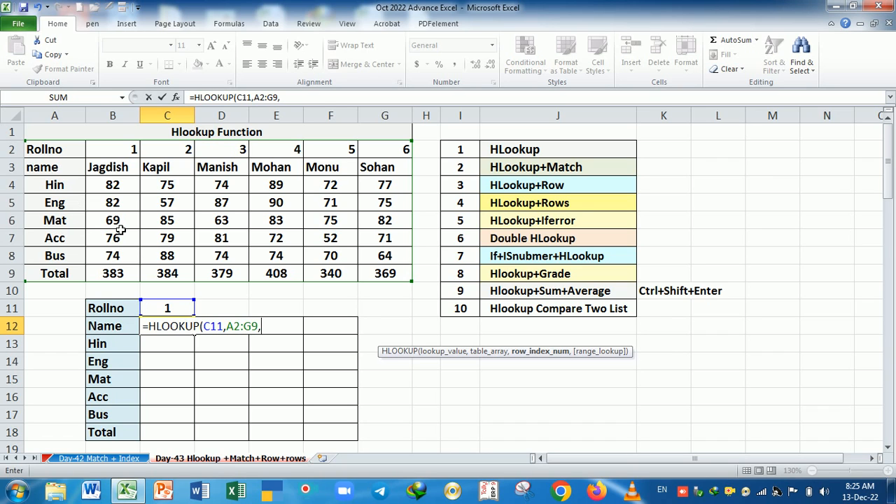
{"action": "type", "text": "5,"}
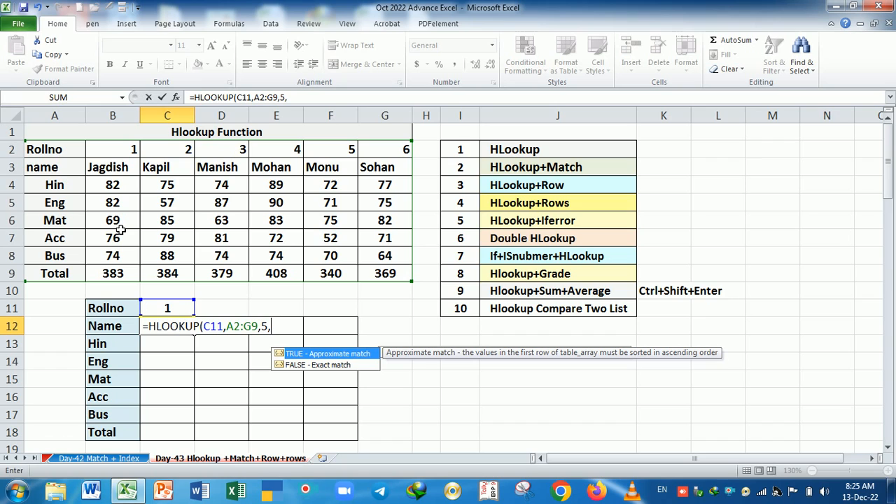
{"action": "key", "text": "Down"}
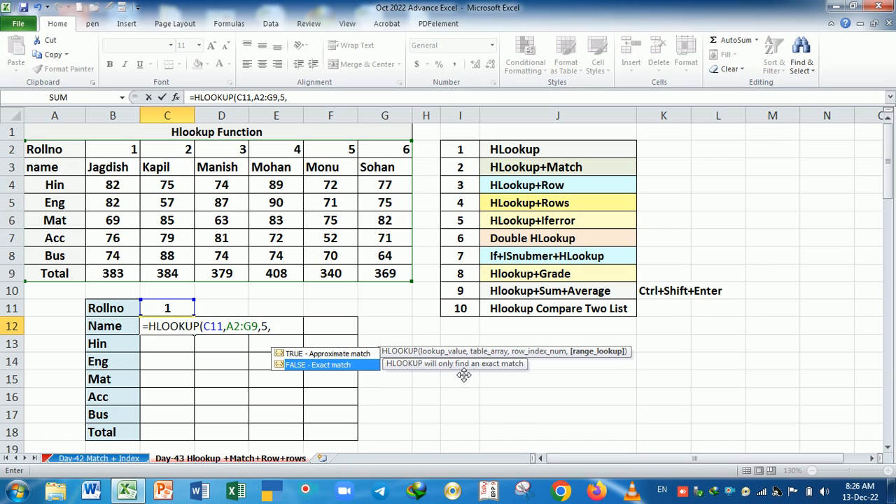
{"action": "type", "text": "0"}
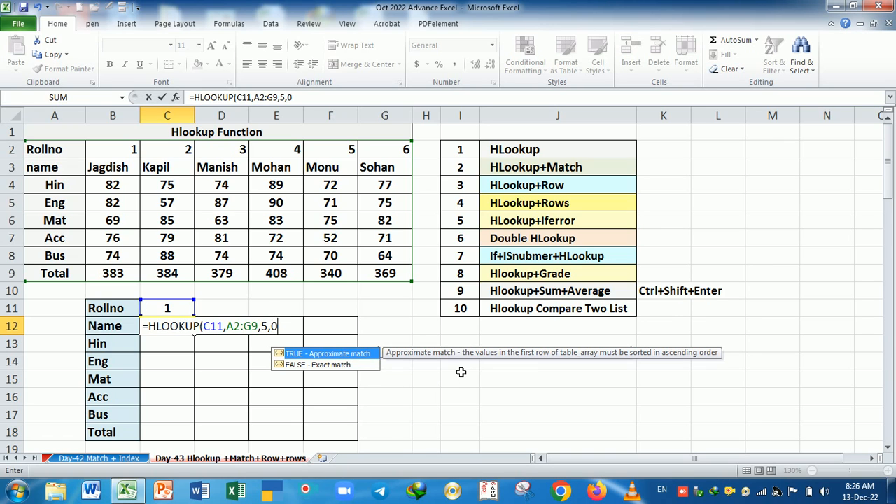
{"action": "type", "text": ")"}
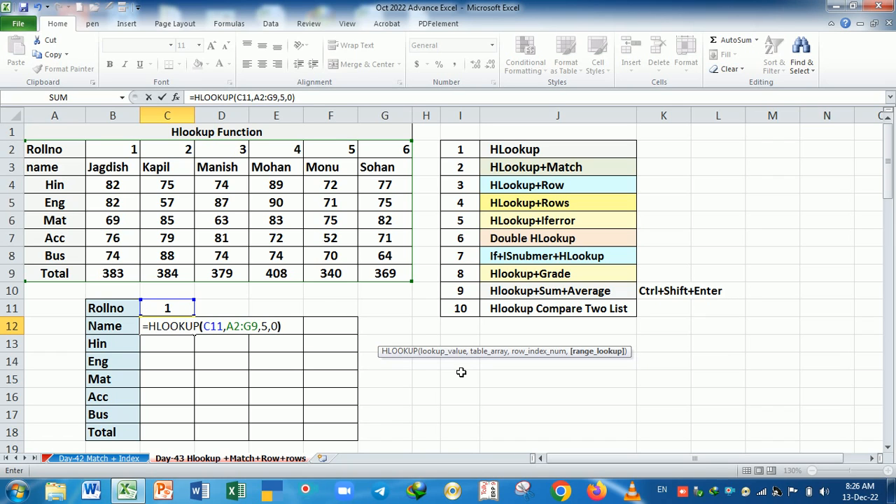
{"action": "key", "text": "Return"}
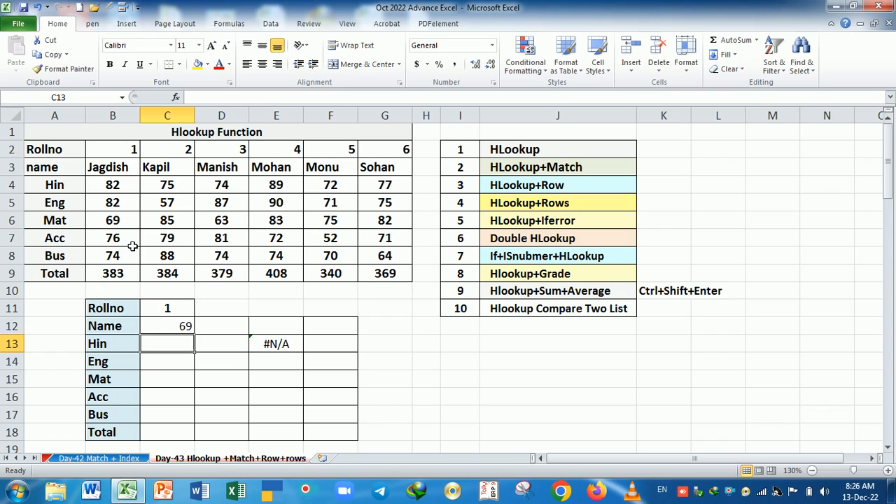
- Compare C12 with the Mat mark of roll number 1 and clear the stray entry in cell E13
{"action": "left_click", "coordinate": [109, 228]}
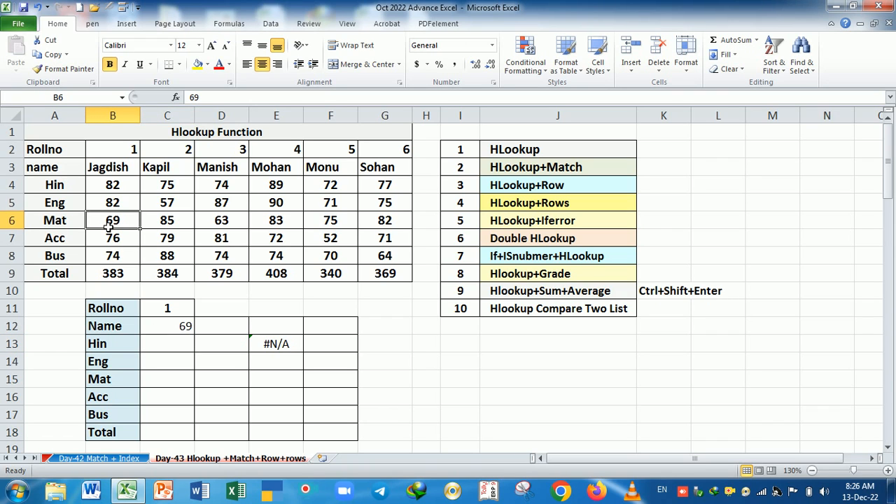
{"action": "left_click", "coordinate": [181, 327]}
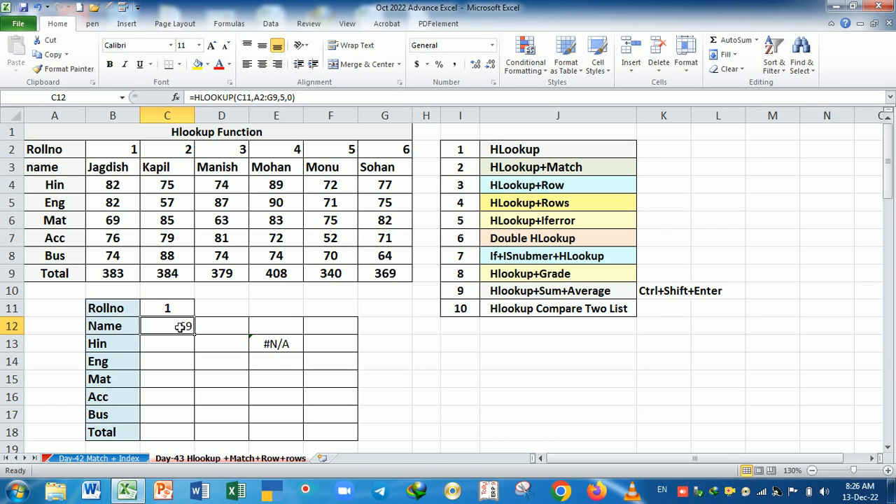
{"action": "left_click", "coordinate": [270, 345]}
{"action": "key", "text": "Delete"}
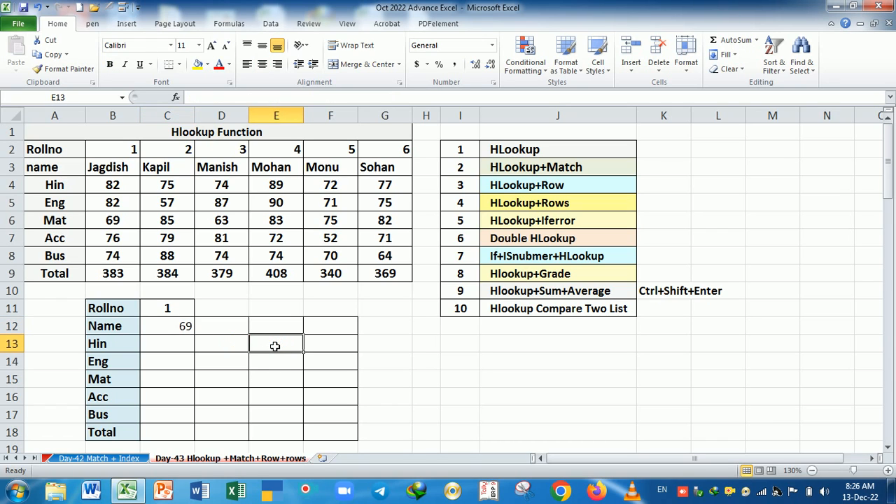
{"action": "left_click", "coordinate": [176, 366]}
- Set the row index in the C12 HLOOKUP formula to 2 so it looks up the name row
{"action": "double_click", "coordinate": [180, 327]}
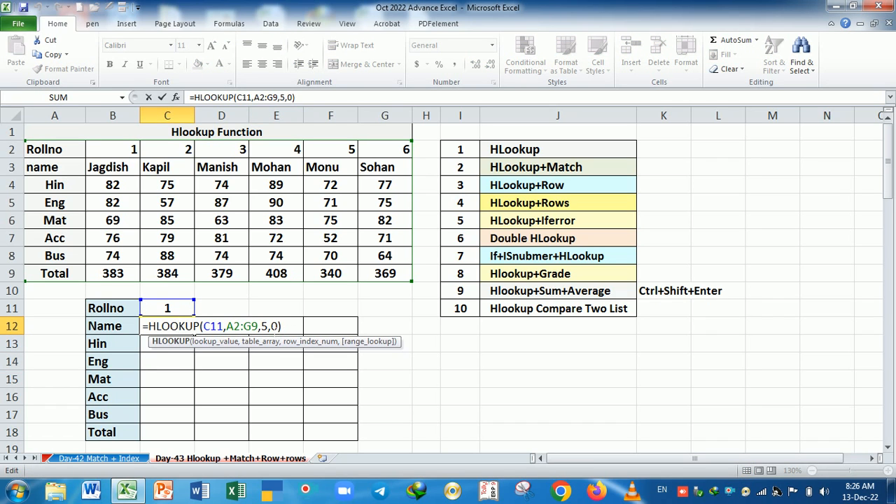
{"action": "left_click", "coordinate": [268, 327]}
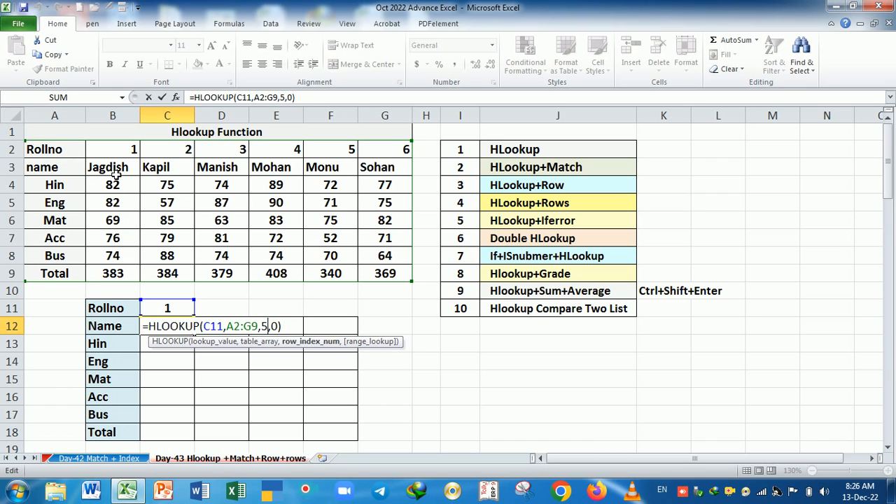
{"action": "key", "text": "BackSpace"}
{"action": "type", "text": "2"}
{"action": "key", "text": "Return"}
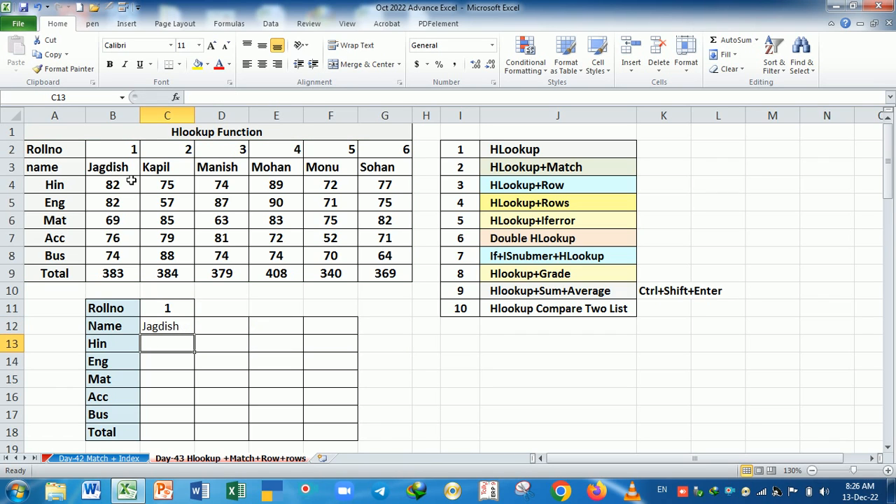
- Set the row index in the C12 HLOOKUP formula to 1 so it looks up the Rollno row
{"action": "double_click", "coordinate": [179, 329]}
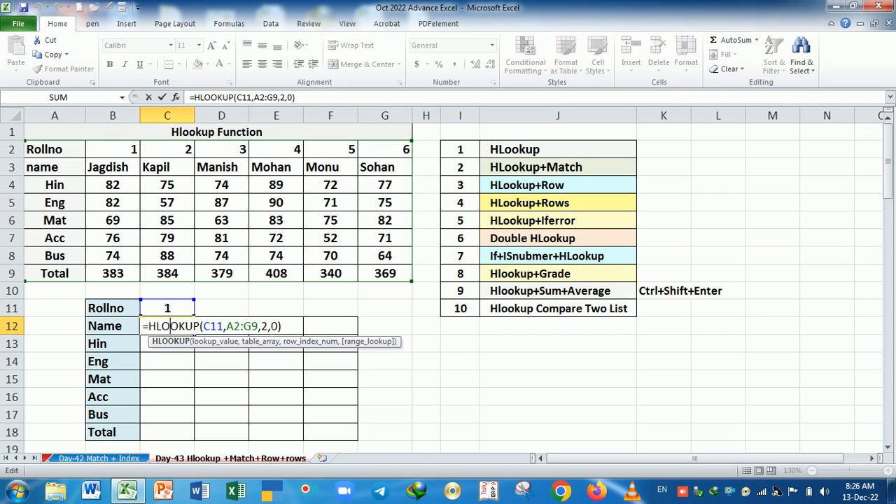
{"action": "left_click", "coordinate": [267, 326]}
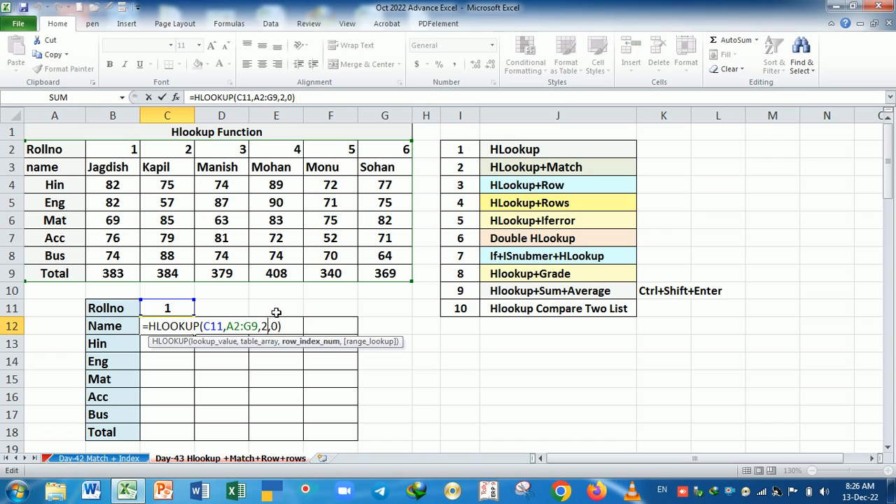
{"action": "key", "text": "BackSpace"}
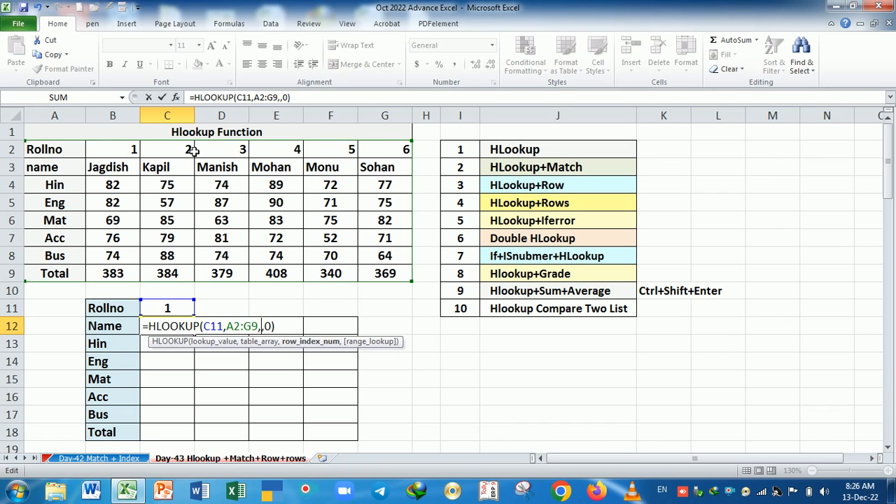
{"action": "type", "text": "1"}
{"action": "key", "text": "Return"}
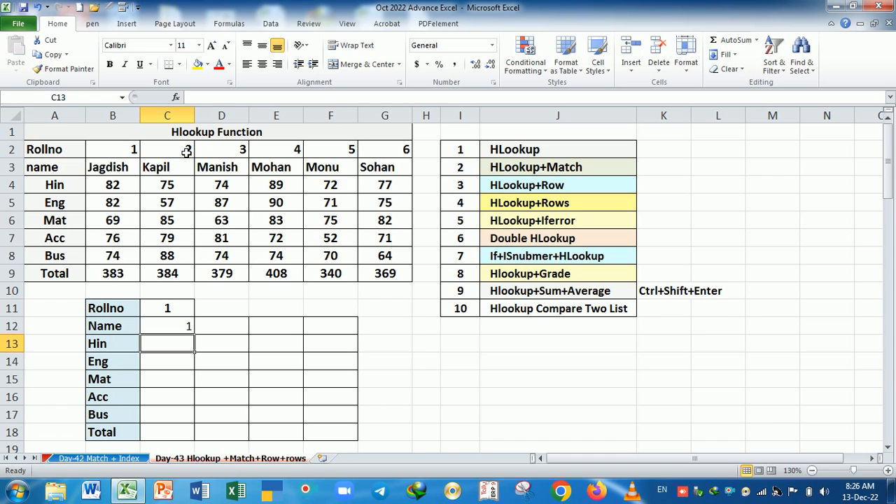
{"action": "left_click", "coordinate": [180, 328]}
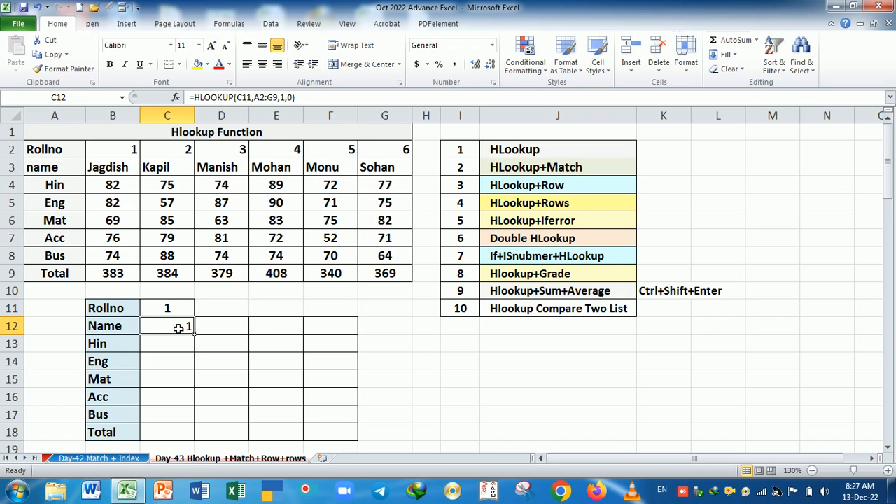
- Review the HLOOKUP formula in C12 against the marks table and clear the cell
{"action": "double_click", "coordinate": [179, 328]}
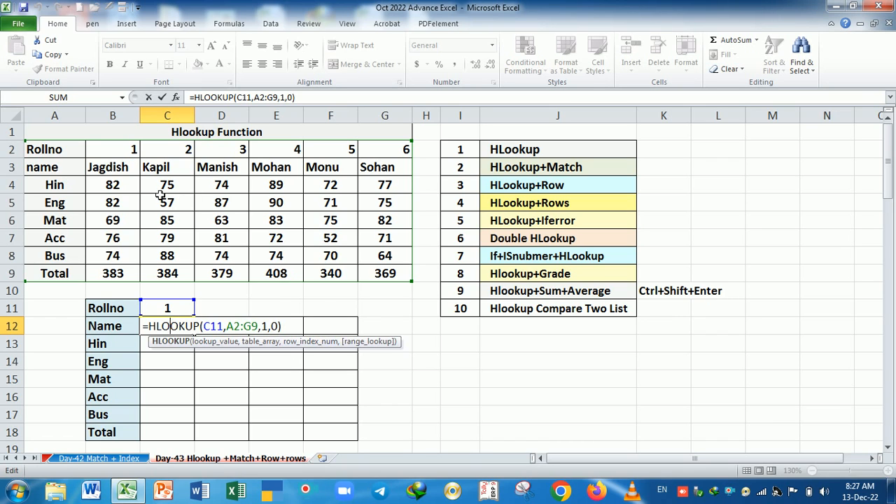
{"action": "key", "text": "Return"}
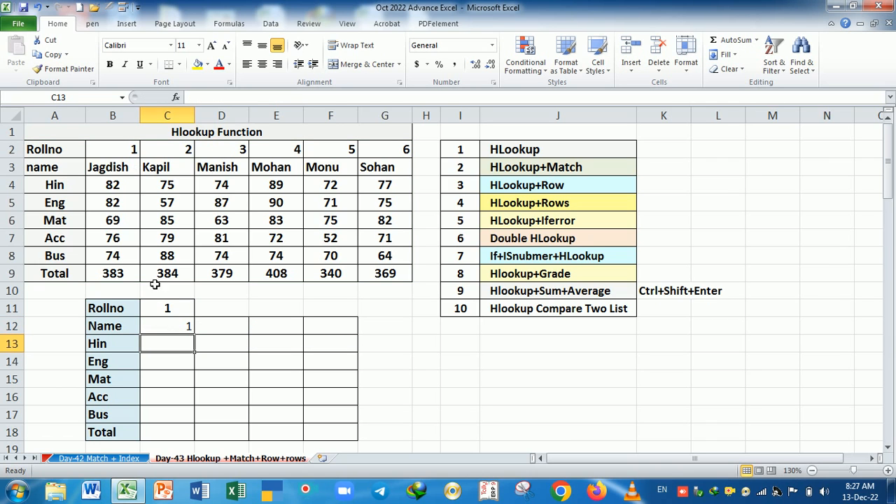
{"action": "double_click", "coordinate": [183, 329]}
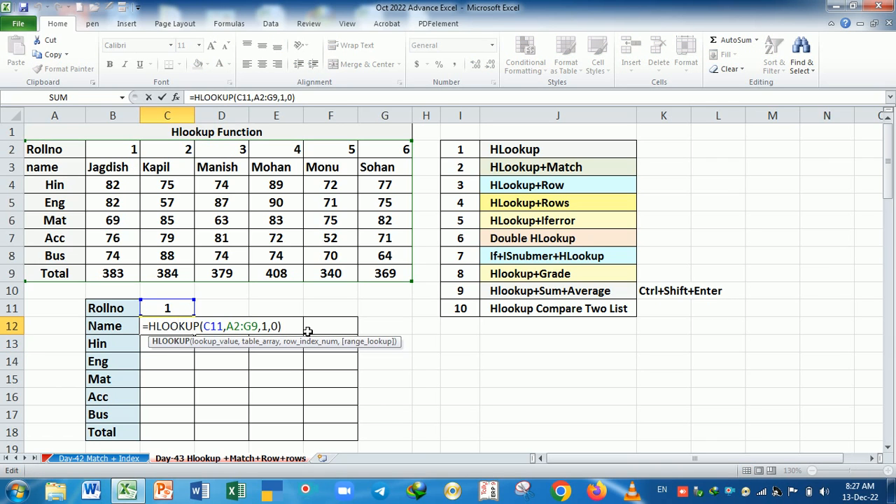
{"action": "key", "text": "Return"}
{"action": "left_click", "coordinate": [185, 327]}
{"action": "key", "text": "Delete"}
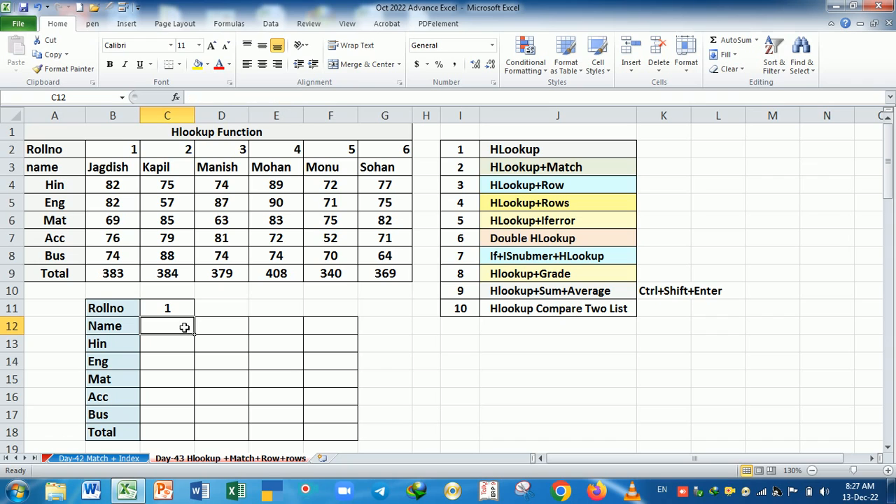
- Enter =HLOOKUP(C11,A2:G9,2,0) in C12 to look up the student's name by roll number
{"action": "type", "text": "=hl"}
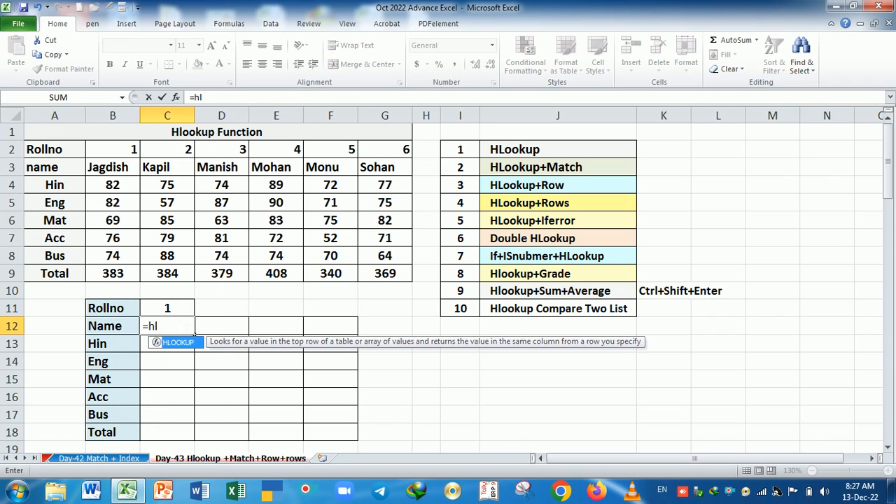
{"action": "key", "text": "Tab"}
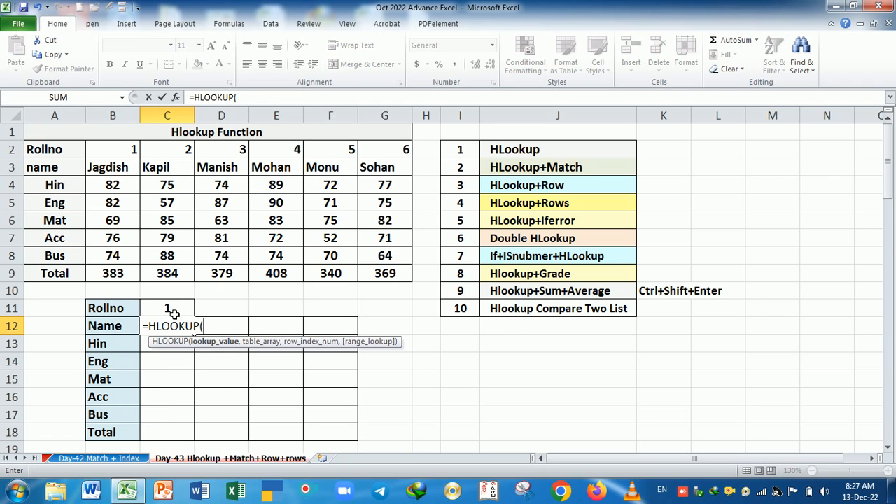
{"action": "left_click", "coordinate": [174, 314]}
{"action": "type", "text": ","}
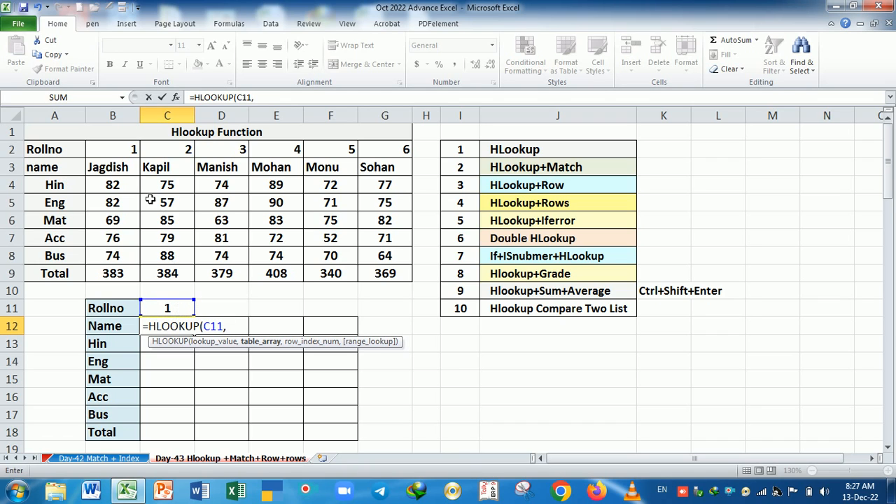
{"action": "left_click_drag", "start_coordinate": [55, 151], "coordinate": [216, 217]}
{"action": "left_click_drag", "start_coordinate": [391, 271], "coordinate": [394, 272]}
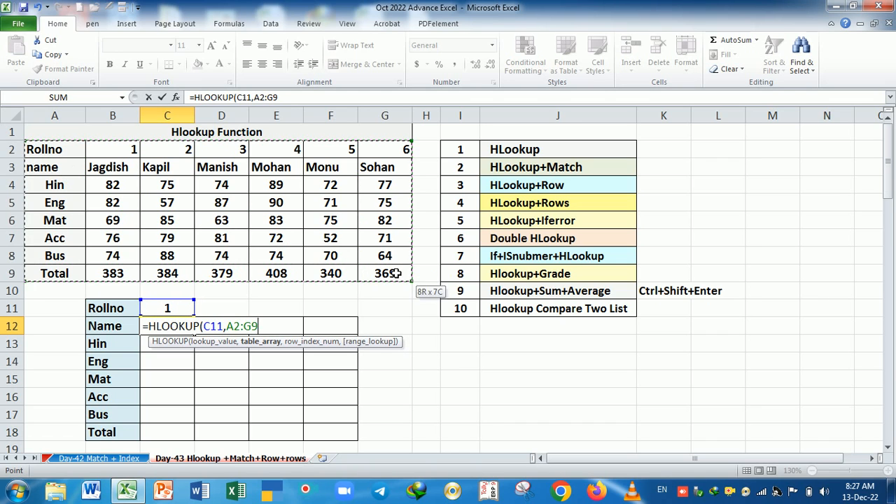
{"action": "type", "text": ","}
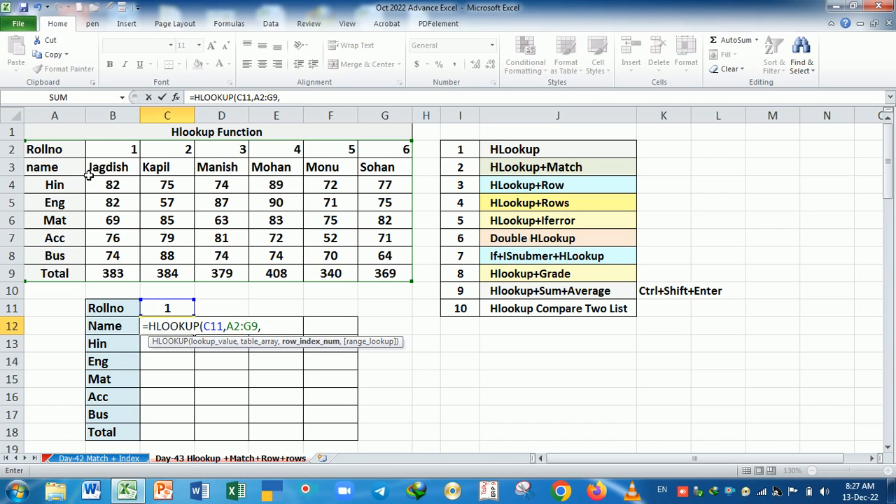
{"action": "type", "text": "2,0"}
{"action": "key", "text": "Return"}
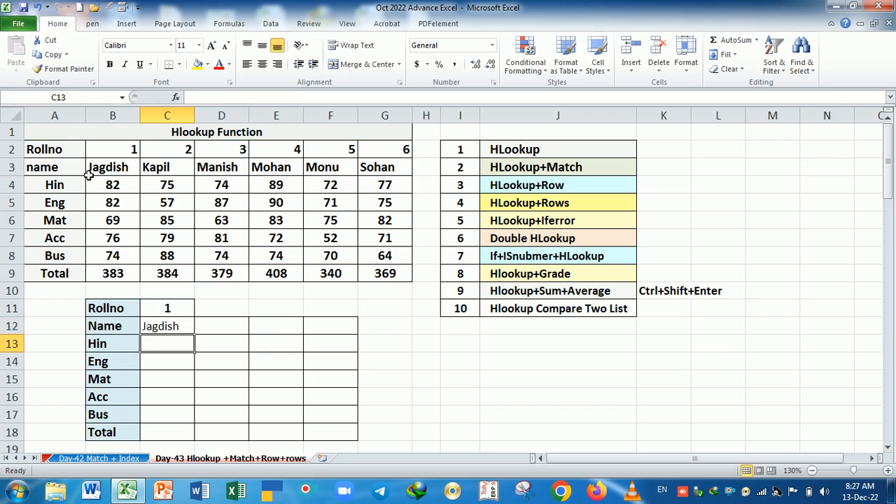
- Fill the C12 formula down to C18 and clear the stray values in D12:F18
{"action": "left_click", "coordinate": [188, 330]}
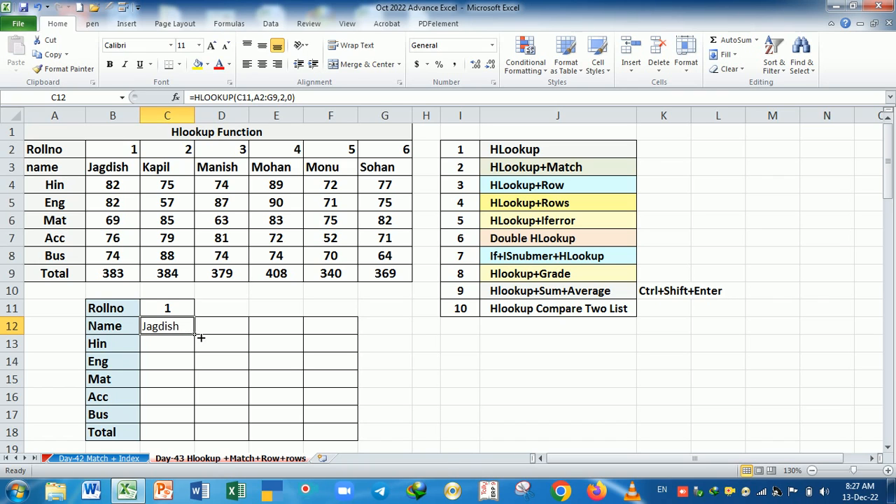
{"action": "left_click_drag", "start_coordinate": [195, 334], "coordinate": [199, 441]}
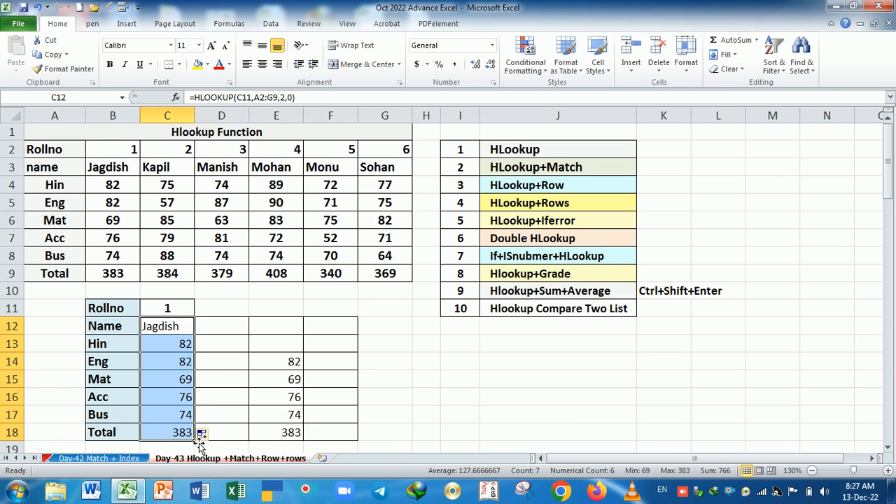
{"action": "left_click_drag", "start_coordinate": [291, 326], "coordinate": [293, 422]}
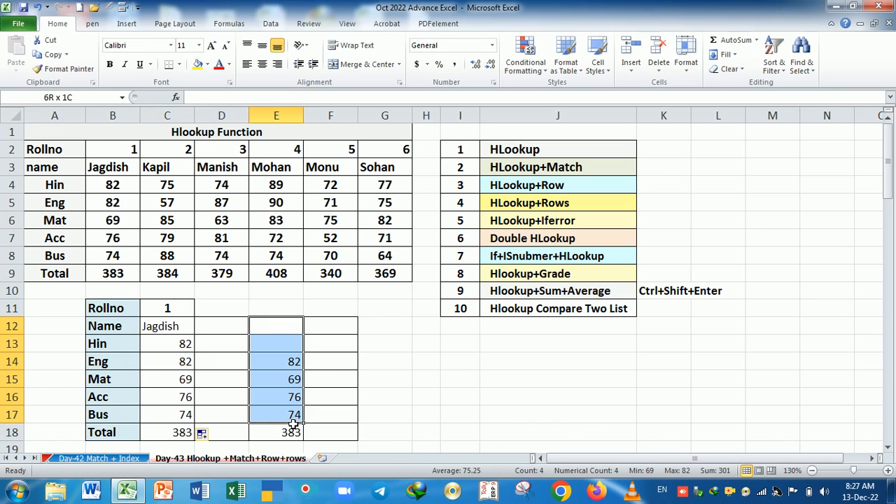
{"action": "left_click_drag", "start_coordinate": [235, 334], "coordinate": [322, 434]}
{"action": "key", "text": "Delete"}
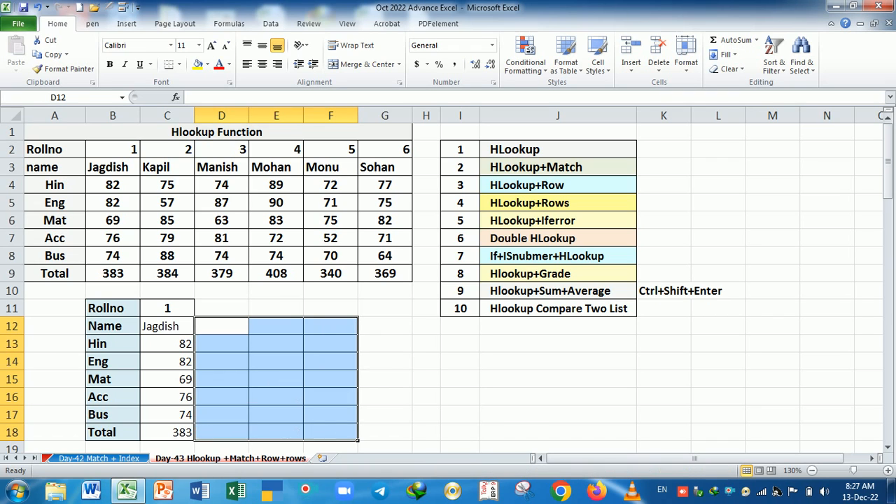
{"action": "left_click", "coordinate": [201, 378]}
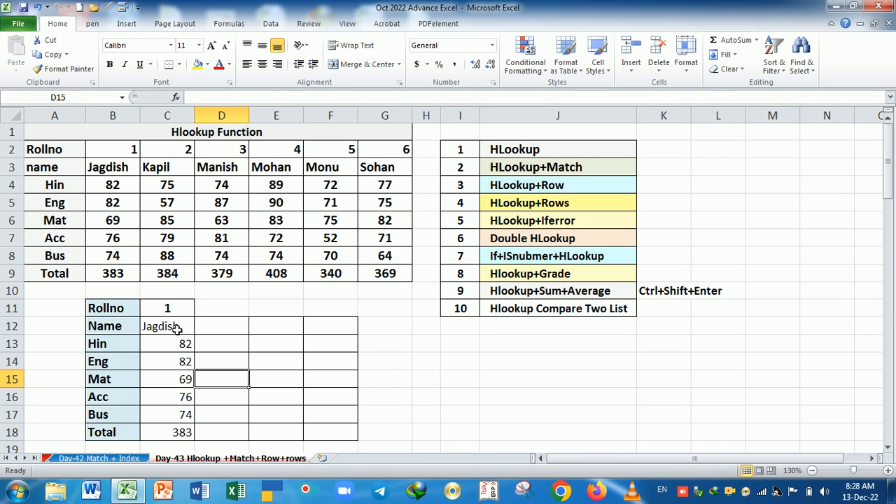
- Make the lookup results in C12:C18 bold and centered
{"action": "left_click_drag", "start_coordinate": [176, 325], "coordinate": [346, 436]}
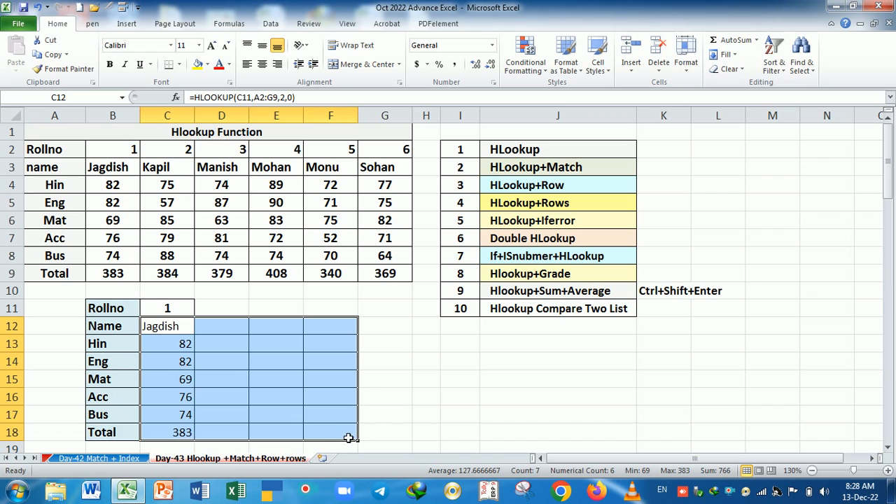
{"action": "left_click", "coordinate": [304, 380]}
{"action": "left_click_drag", "start_coordinate": [173, 326], "coordinate": [174, 434]}
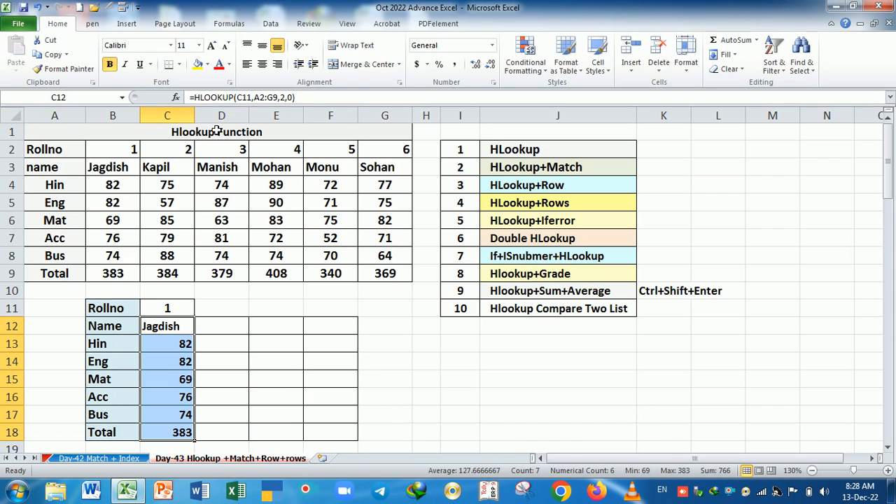
{"action": "left_click", "coordinate": [261, 63]}
{"action": "left_click_drag", "start_coordinate": [258, 347], "coordinate": [221, 336]}
- Set the roll number in C11 to 2 and compare the results with that student's column in the marks table
{"action": "left_click", "coordinate": [179, 308]}
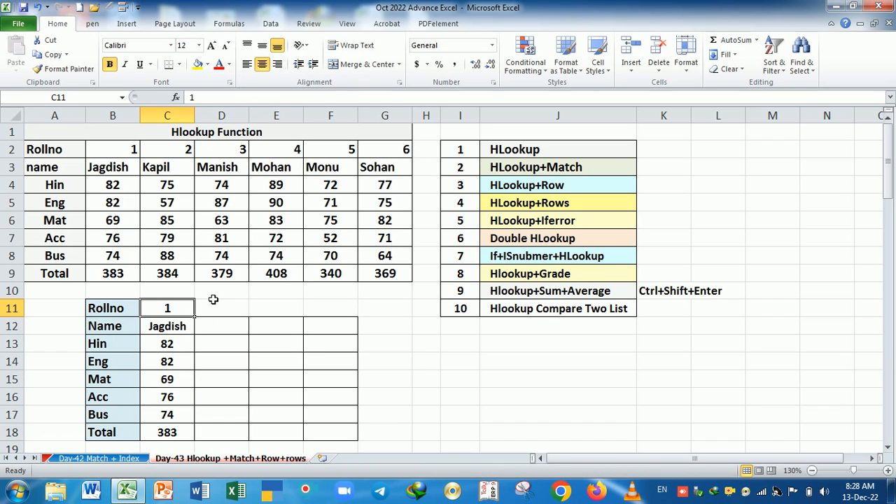
{"action": "type", "text": "2"}
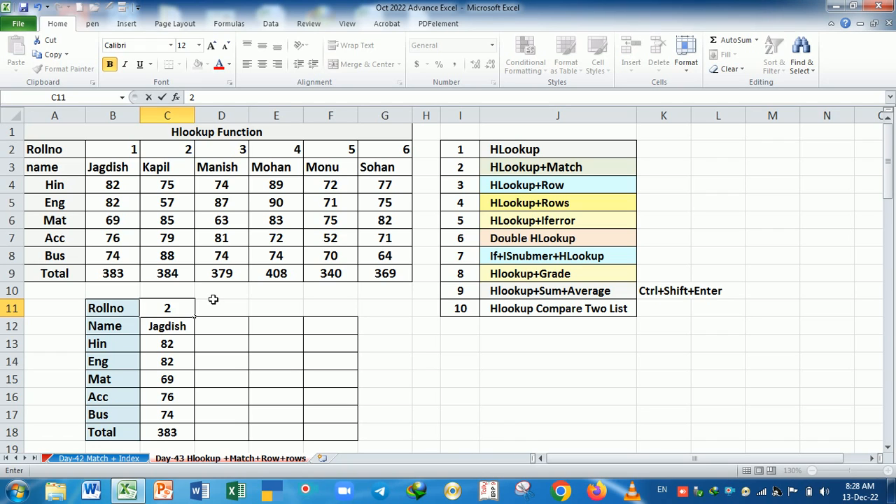
{"action": "key", "text": "Return"}
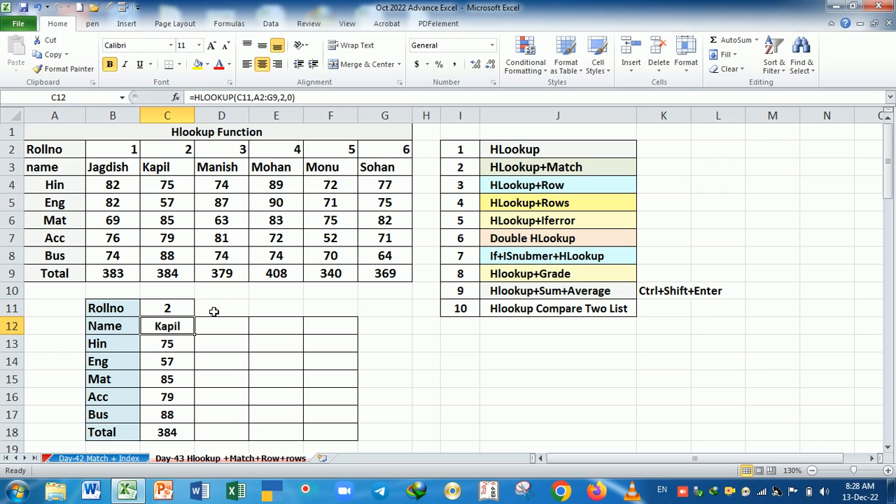
{"action": "left_click_drag", "start_coordinate": [170, 168], "coordinate": [180, 274]}
- Set the roll number in C11 to 3 and check the marks and total in C13:C18 against the table
{"action": "left_click", "coordinate": [181, 308]}
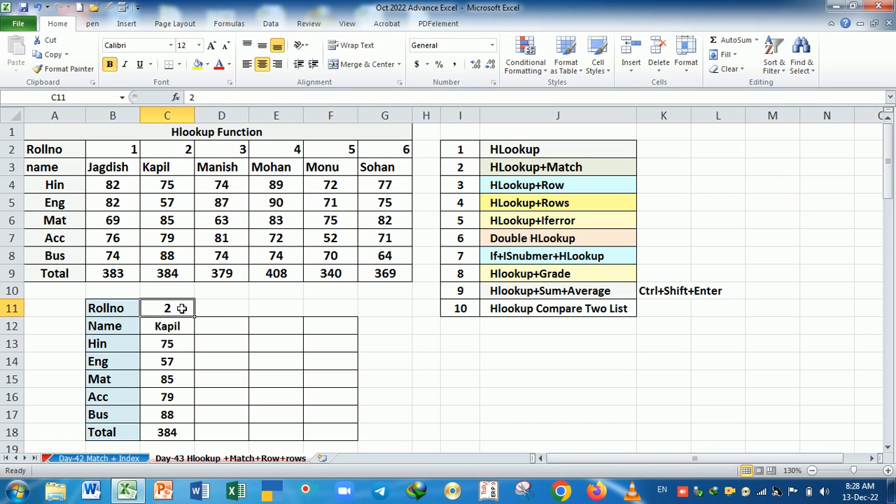
{"action": "type", "text": "2"}
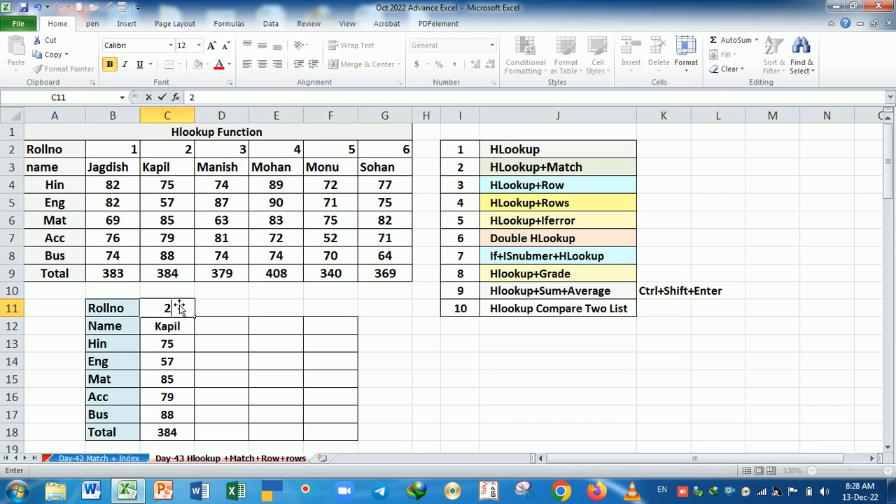
{"action": "key", "text": "BackSpace"}
{"action": "type", "text": "3"}
{"action": "key", "text": "Return"}
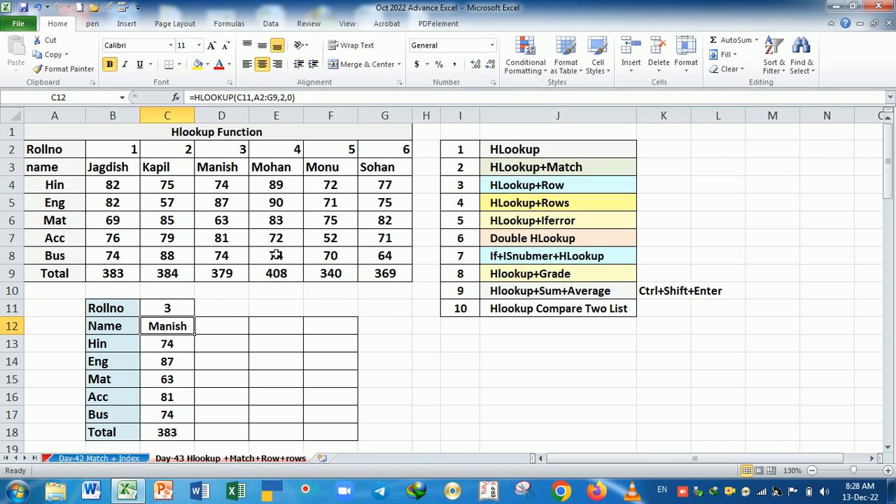
{"action": "left_click", "coordinate": [177, 348]}
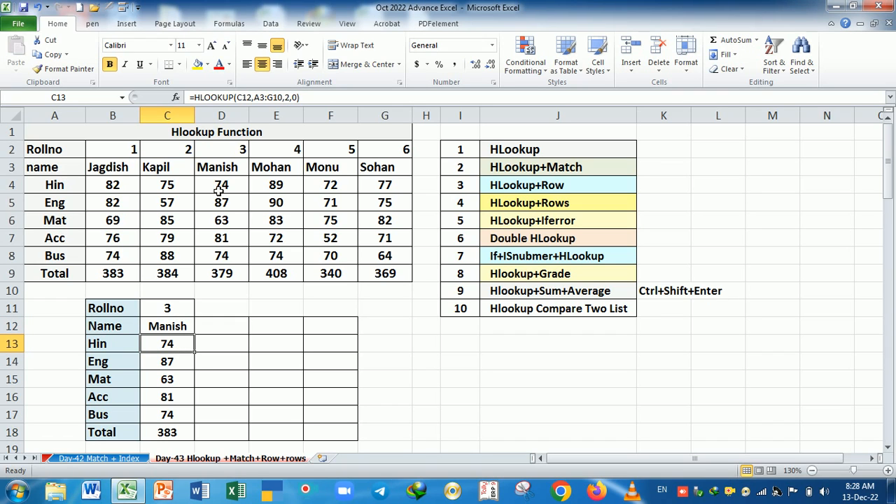
{"action": "left_click", "coordinate": [180, 362]}
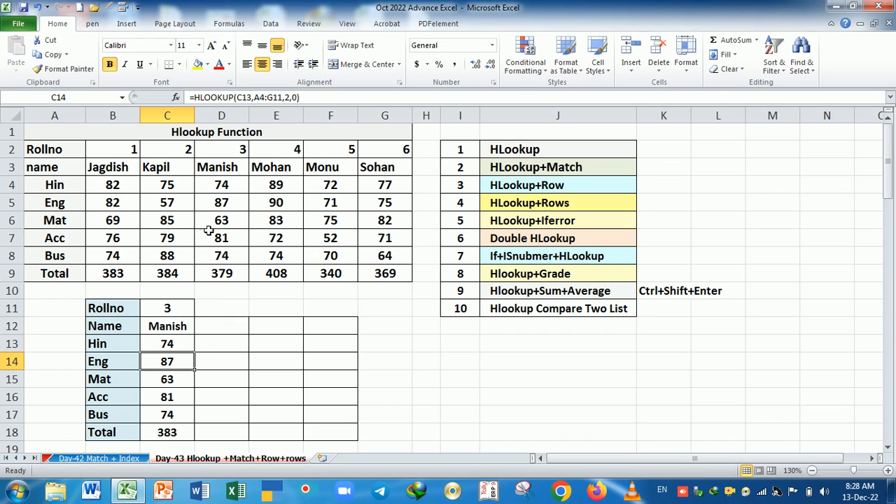
{"action": "left_click", "coordinate": [180, 396]}
{"action": "left_click", "coordinate": [184, 420]}
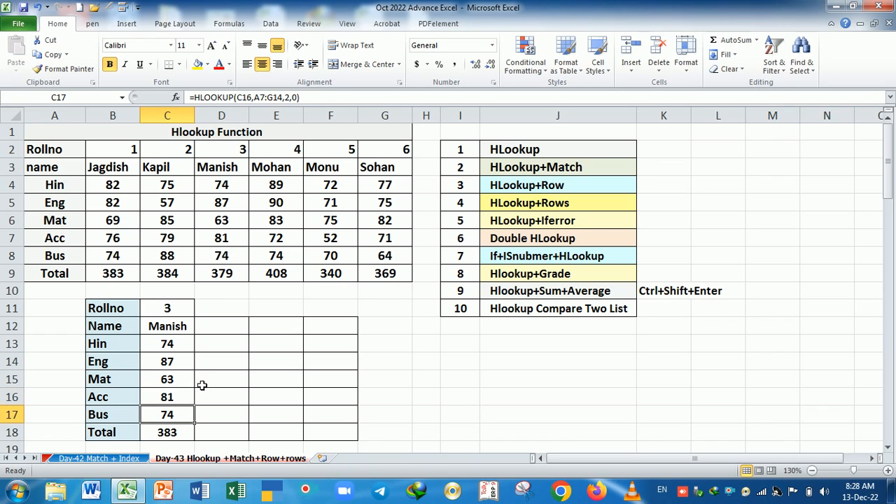
{"action": "left_click", "coordinate": [226, 273]}
{"action": "left_click", "coordinate": [181, 437]}
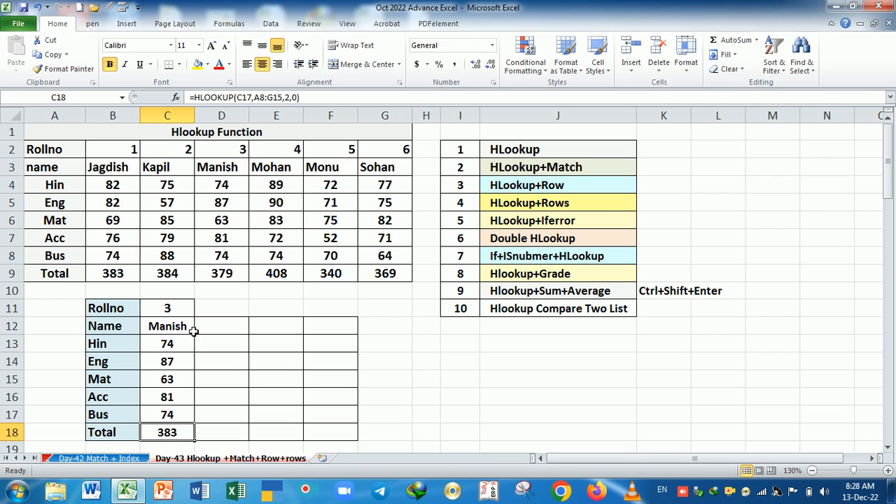
- Set the roll number in C11 to 4 and inspect the Total formula in C18
{"action": "left_click", "coordinate": [179, 308]}
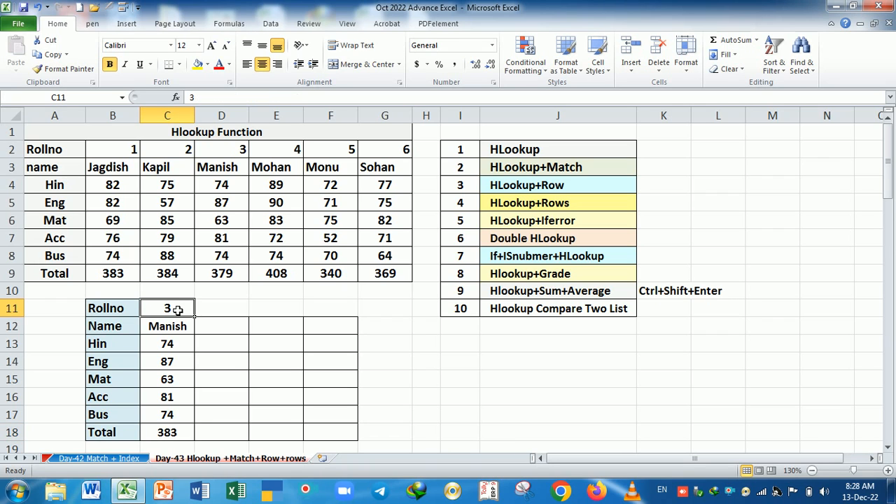
{"action": "type", "text": "4"}
{"action": "key", "text": "Return"}
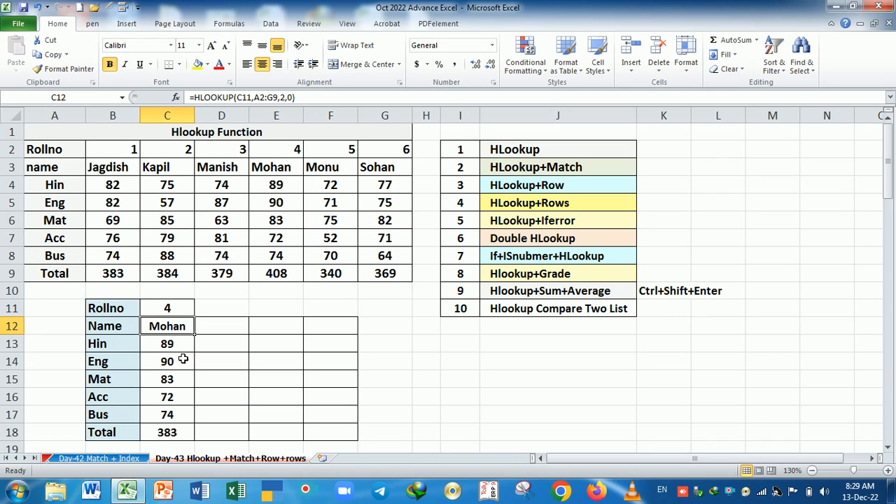
{"action": "left_click", "coordinate": [184, 435]}
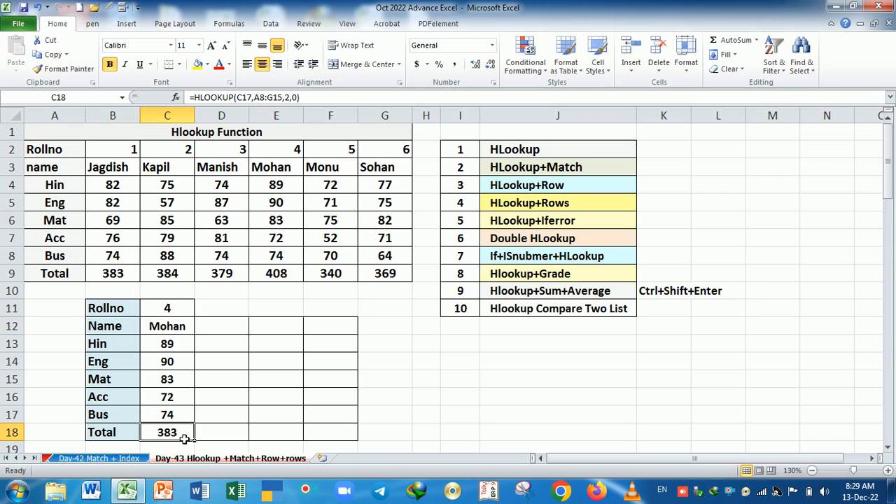
- Set the roll number in C11 to 5 to look up the fifth student
{"action": "left_click", "coordinate": [175, 314]}
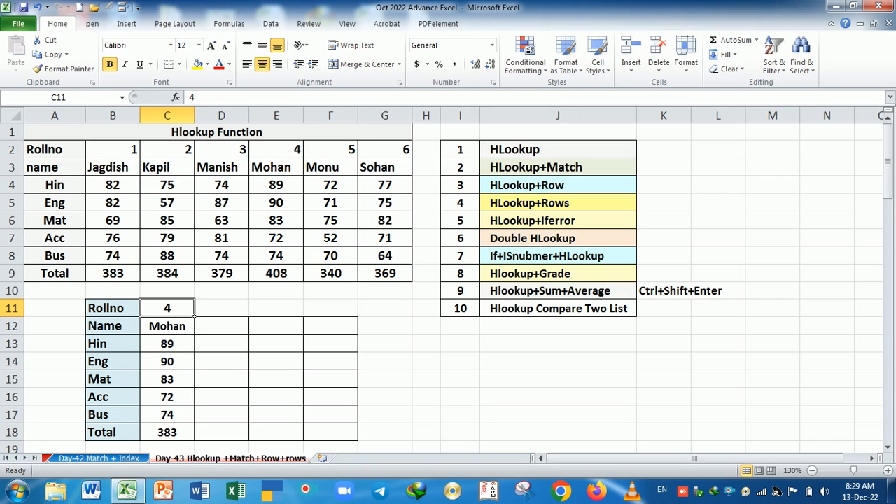
{"action": "type", "text": "5"}
{"action": "key", "text": "Return"}
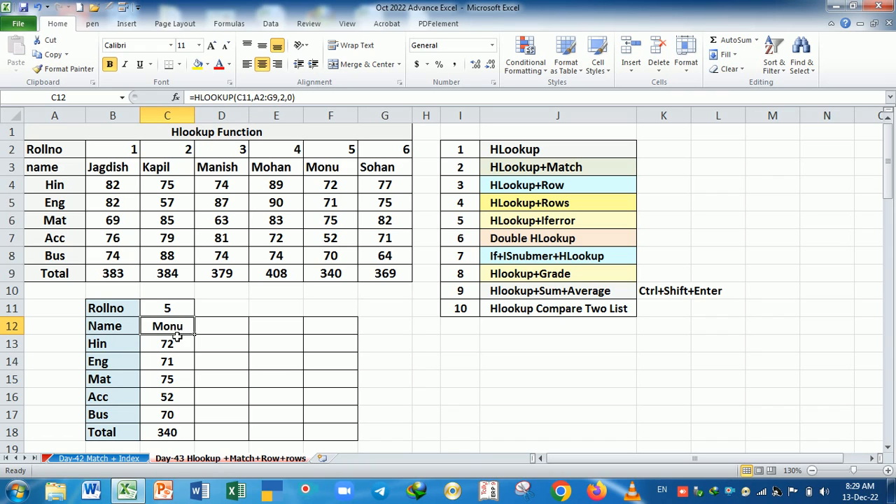
- Set the roll number in C11 to 6 to look up the last student
{"action": "left_click", "coordinate": [178, 315]}
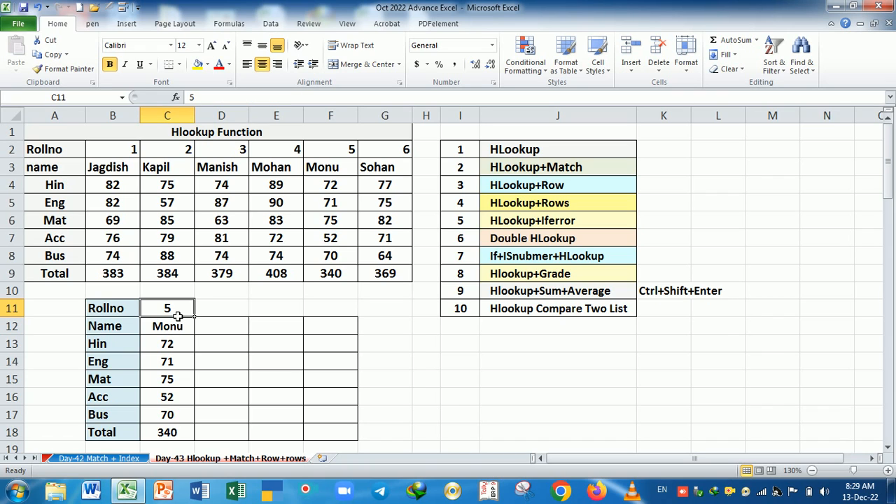
{"action": "type", "text": "6"}
{"action": "key", "text": "Return"}
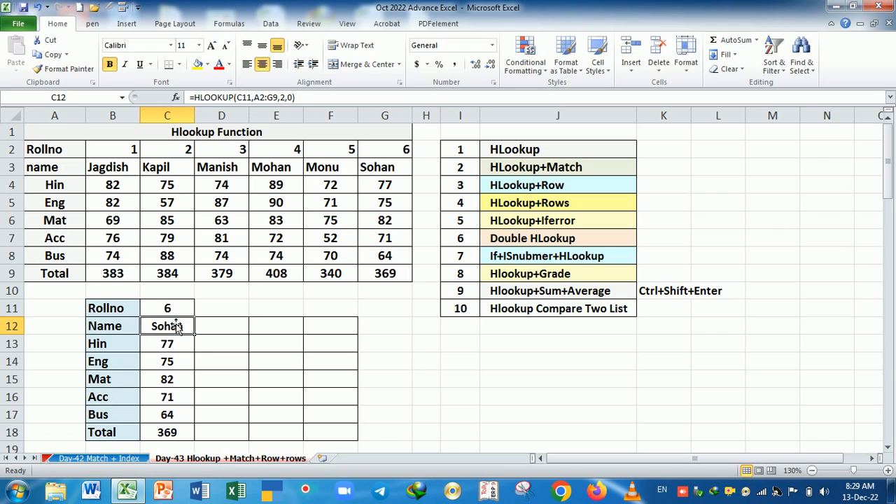
{"action": "left_click", "coordinate": [182, 346]}
{"action": "left_click", "coordinate": [181, 310]}
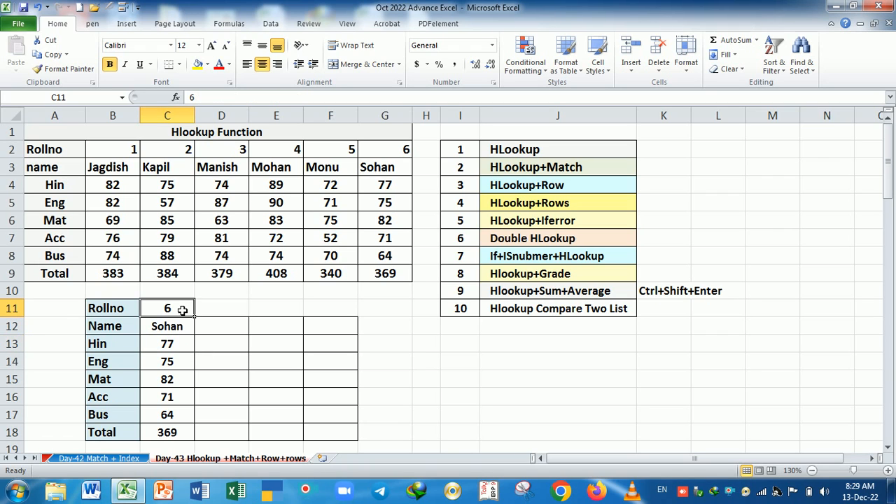
- Set the roll number in C11 to 1 and 2 in turn to look up the first two students
{"action": "type", "text": "1"}
{"action": "key", "text": "Return"}
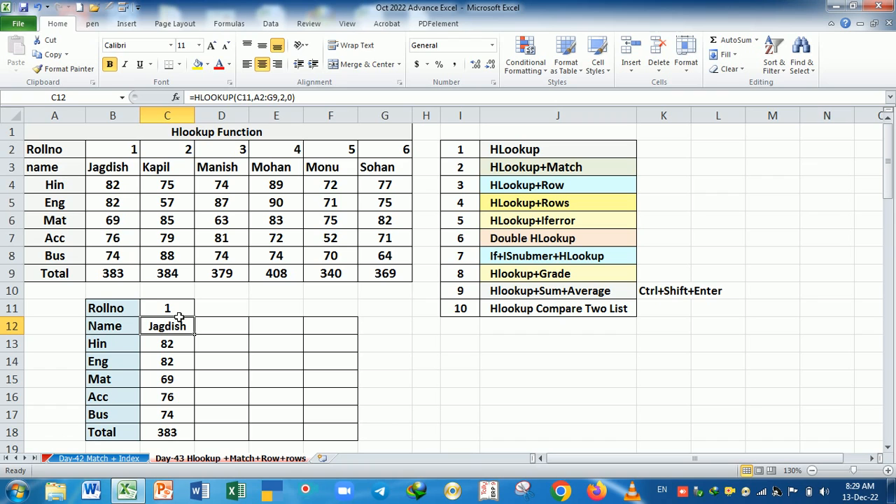
{"action": "left_click", "coordinate": [179, 311]}
{"action": "type", "text": "2"}
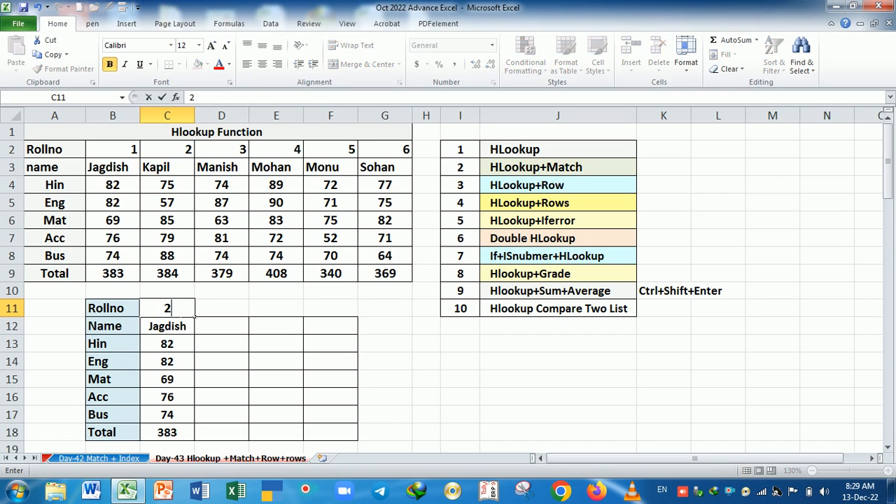
{"action": "key", "text": "Return"}
{"action": "type", "text": "3"}
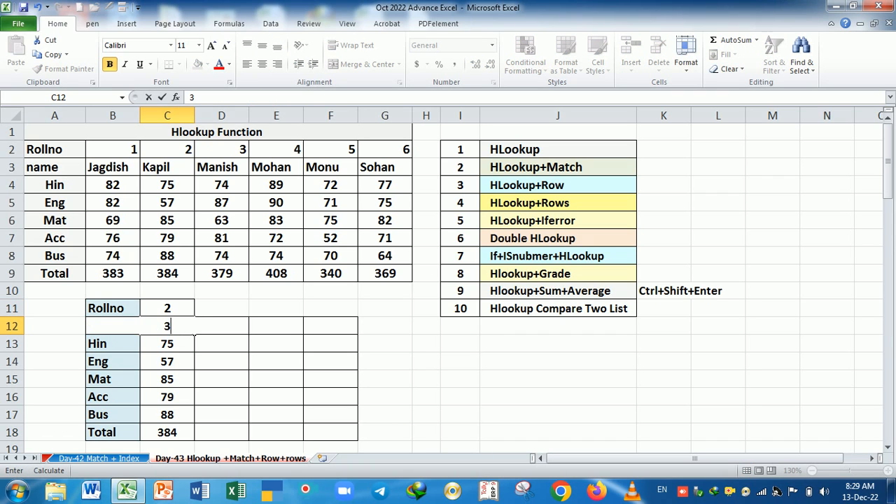
{"action": "key", "text": "Escape"}
- Set the roll number in C11 to 3 and inspect the Eng and Hin lookup formulas in C14 and C13
{"action": "left_click", "coordinate": [168, 308]}
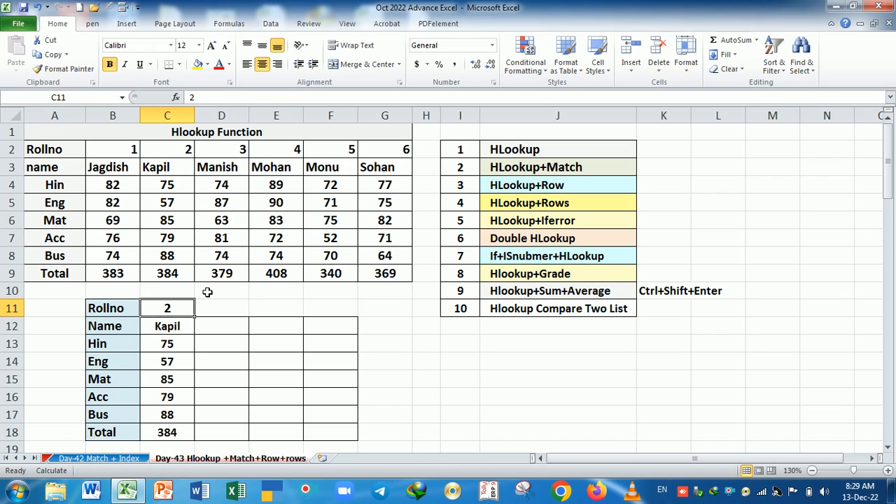
{"action": "type", "text": "3"}
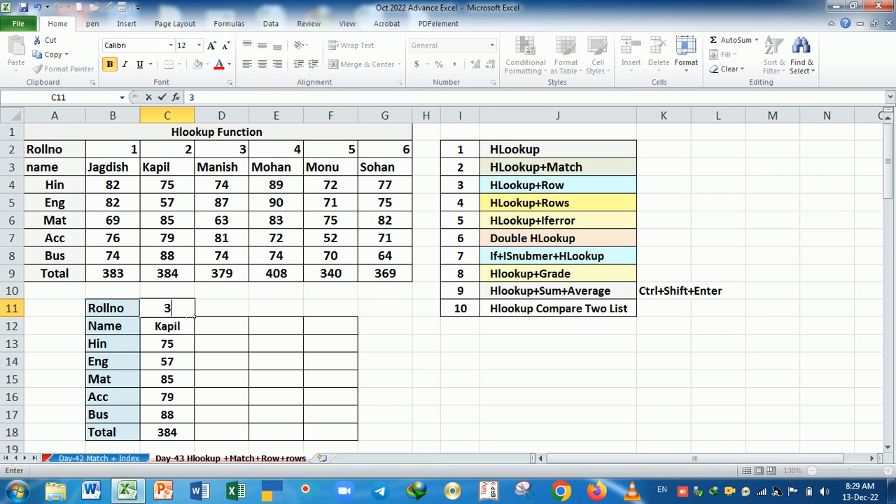
{"action": "key", "text": "Return"}
{"action": "left_click", "coordinate": [186, 362]}
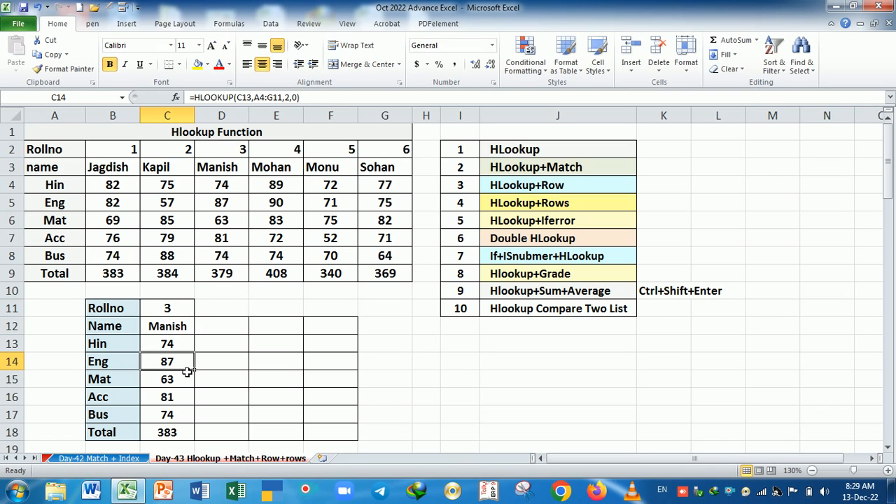
{"action": "left_click", "coordinate": [217, 329]}
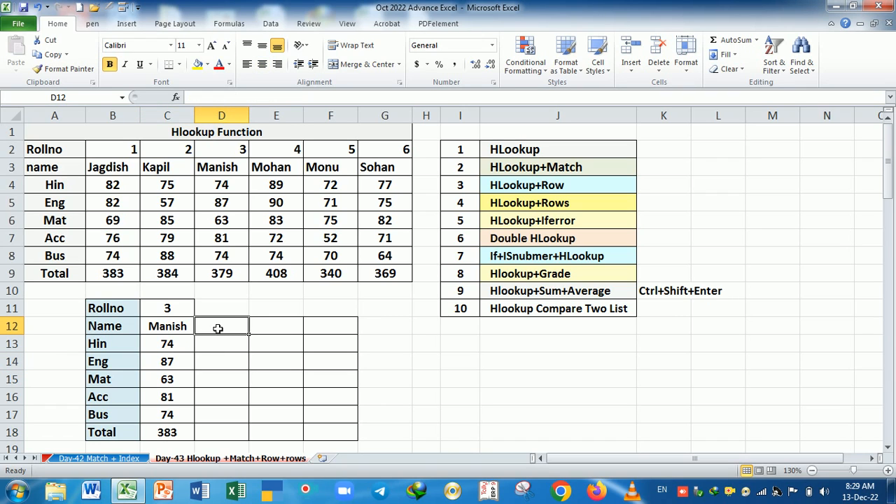
{"action": "left_click", "coordinate": [176, 348]}
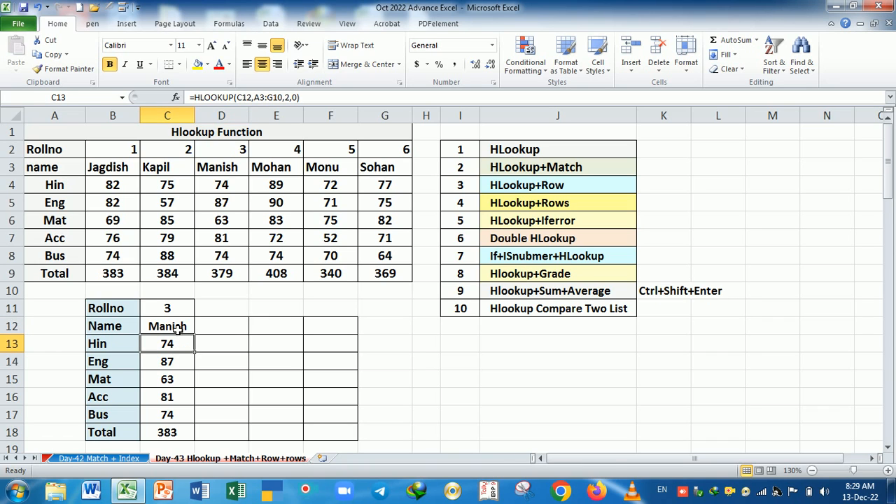
- Clear the lookup formulas in C12:C18 and undo the deletion
{"action": "left_click_drag", "start_coordinate": [177, 325], "coordinate": [179, 432]}
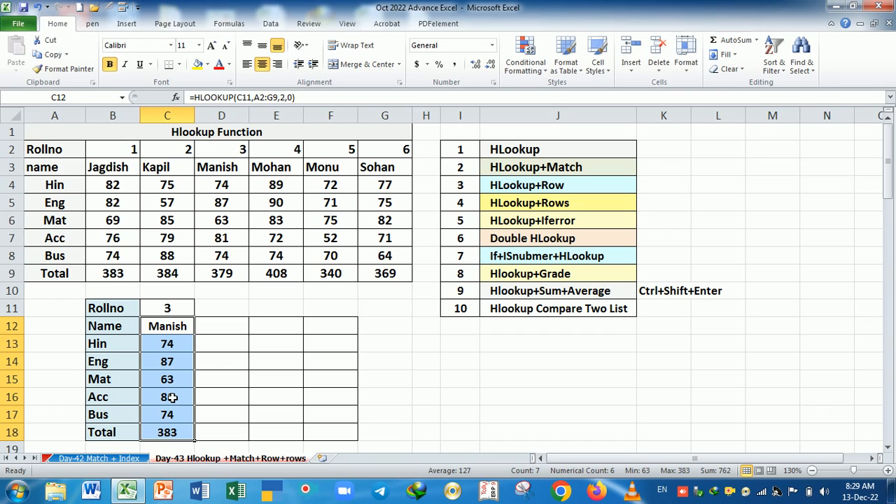
{"action": "key", "text": "Delete"}
{"action": "left_click", "coordinate": [188, 346]}
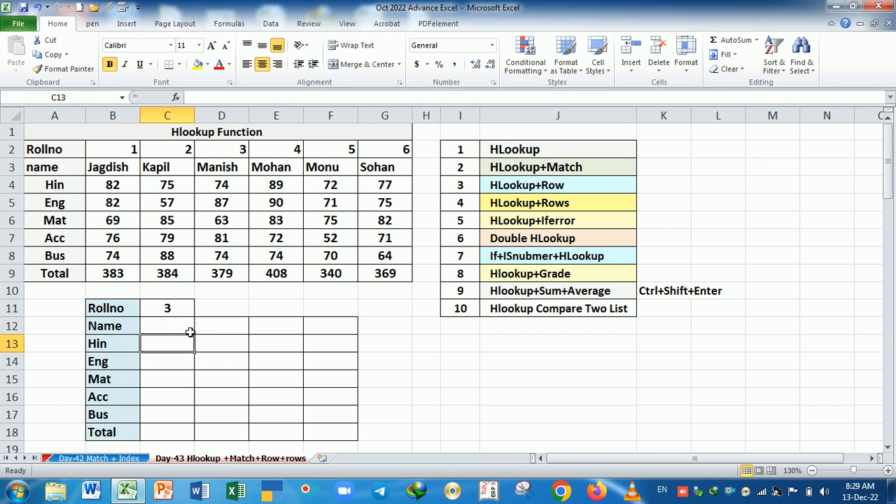
{"action": "left_click", "coordinate": [189, 330]}
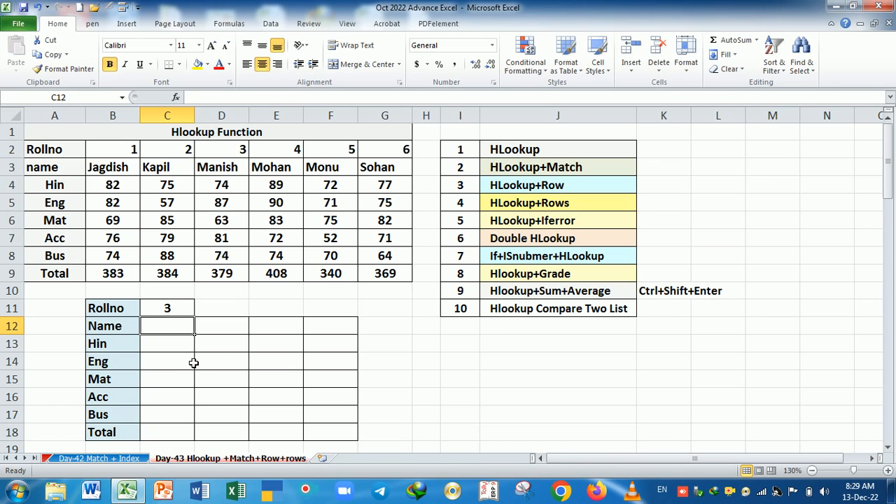
{"action": "key", "text": "ctrl+z"}
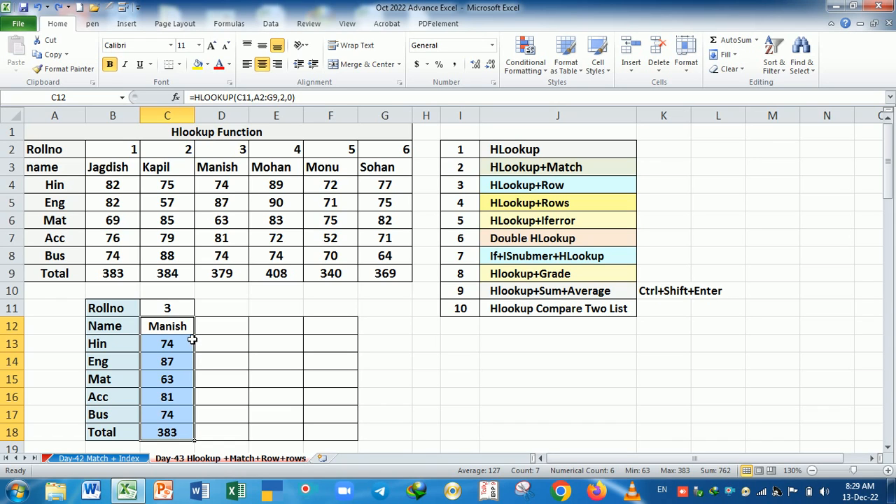
- Compare the looked-up total in C18 with roll number 3's total in D9 of the marks table
{"action": "left_click_drag", "start_coordinate": [189, 326], "coordinate": [177, 434]}
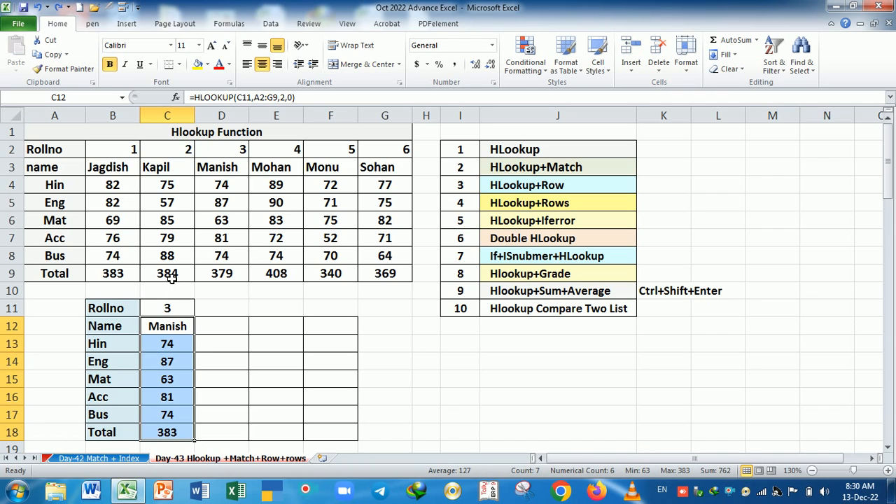
{"action": "left_click", "coordinate": [231, 273]}
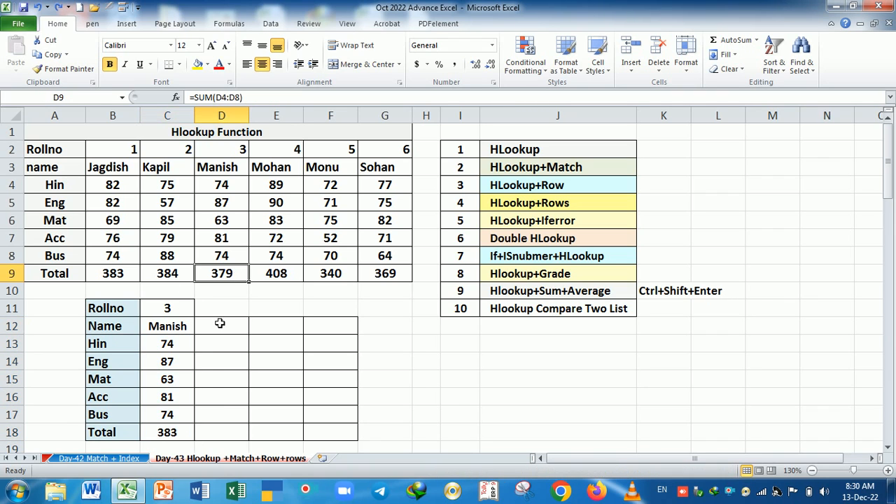
{"action": "left_click", "coordinate": [179, 433], "text": "ctrl"}
{"action": "left_click", "coordinate": [228, 333]}
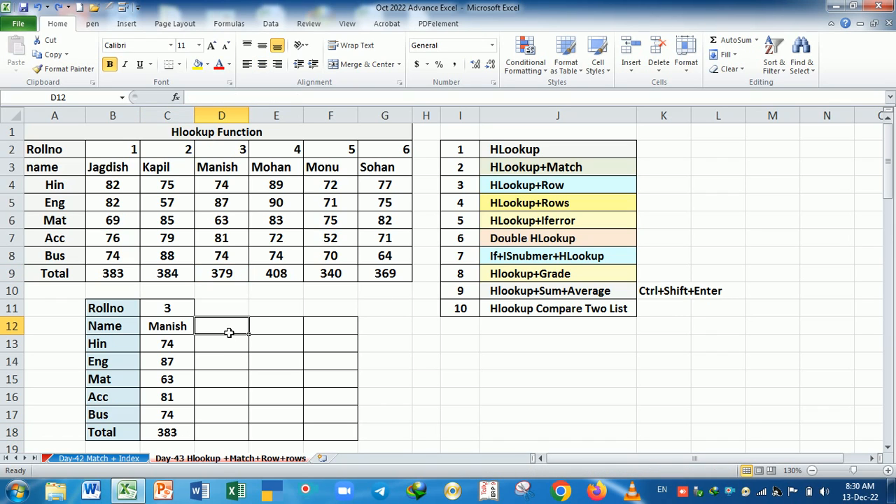
{"action": "left_click", "coordinate": [535, 176]}
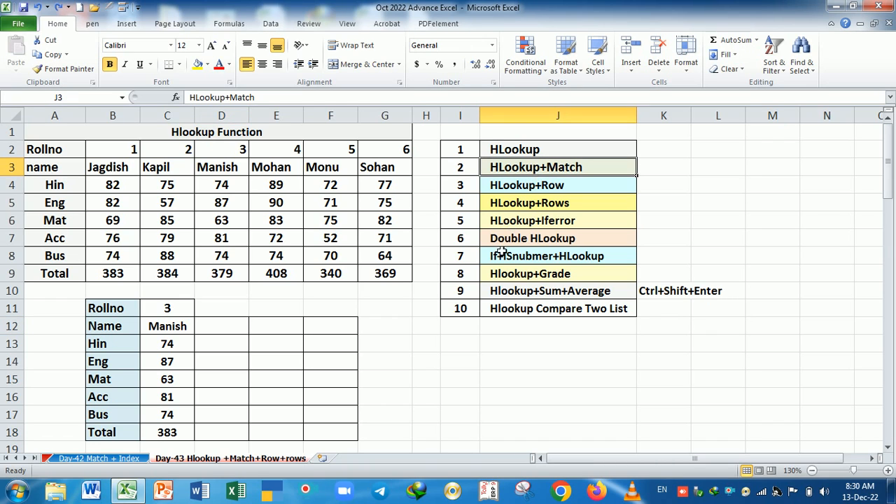
{"action": "left_click", "coordinate": [240, 333]}
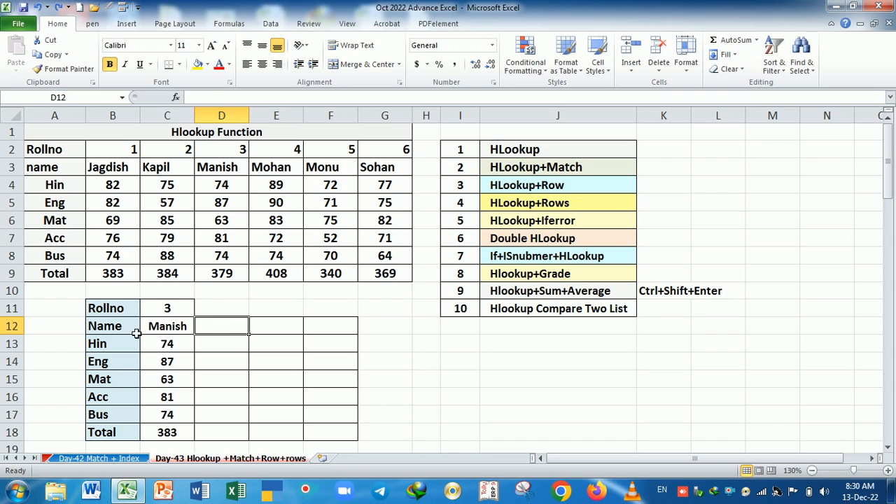
{"action": "left_click", "coordinate": [112, 327]}
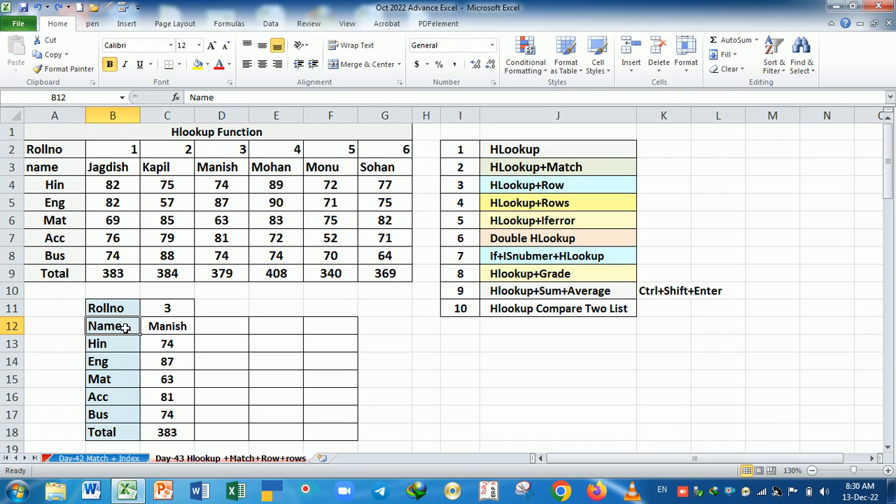
{"action": "left_click", "coordinate": [220, 331]}
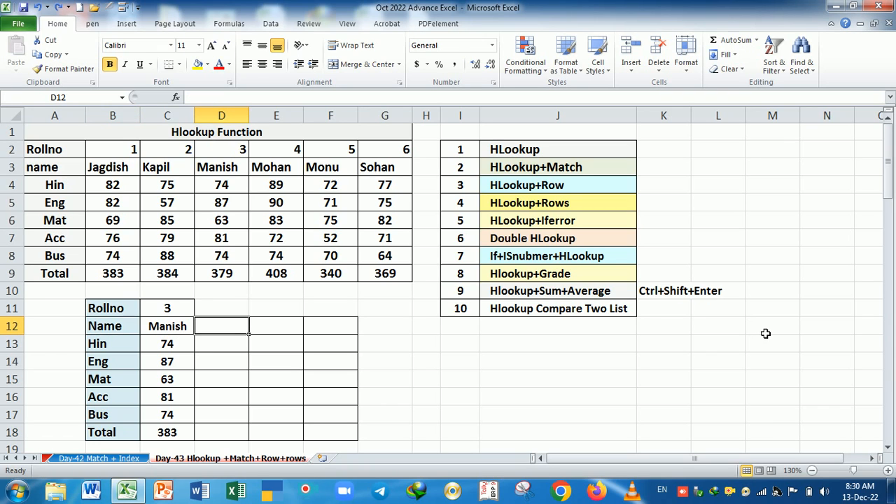
{"action": "type", "text": "="}
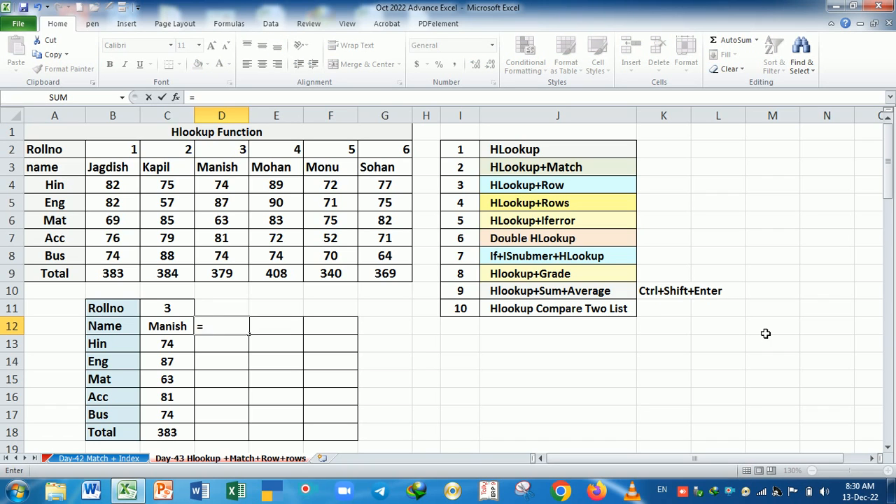
{"action": "key", "text": "BackSpace"}
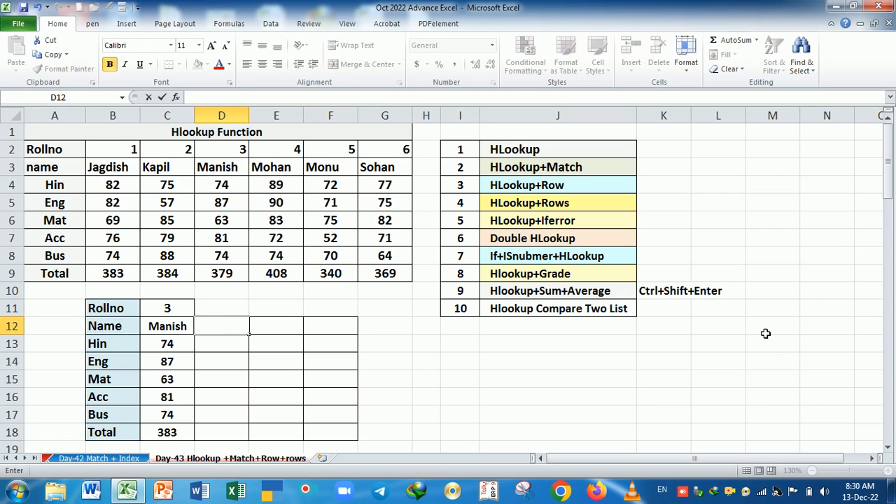
- Enter =MATCH(B12,$A$2:$A$9,0) in G12 and fill it down to G18 to get each label's row position
{"action": "left_click", "coordinate": [380, 326]}
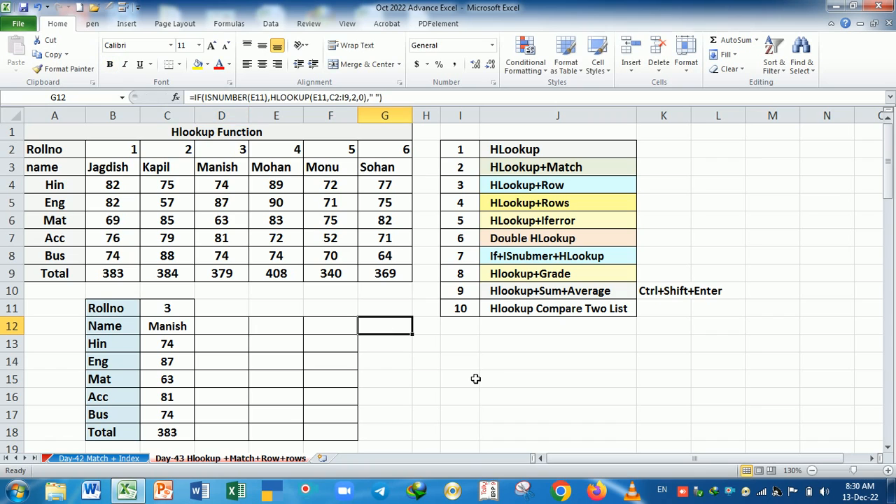
{"action": "type", "text": "mat"}
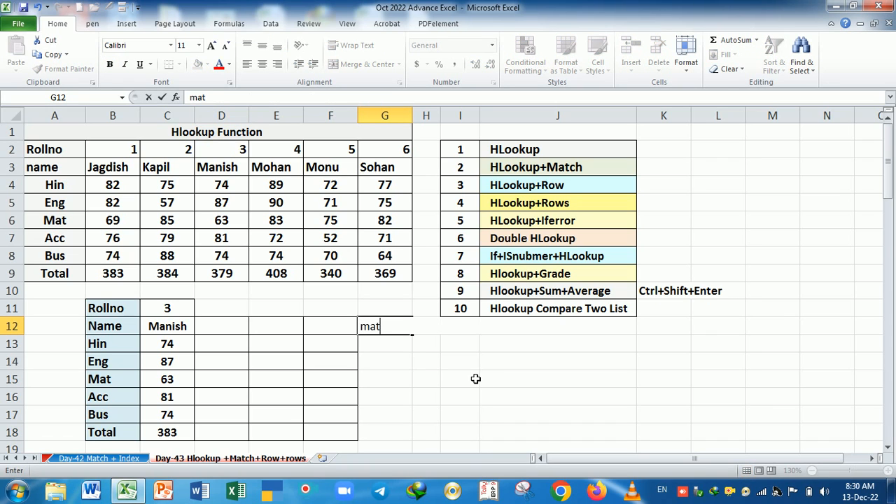
{"action": "key", "text": "BackSpace"}
{"action": "key", "text": "BackSpace"}
{"action": "key", "text": "BackSpace"}
{"action": "type", "text": "=mat"}
{"action": "key", "text": "Tab"}
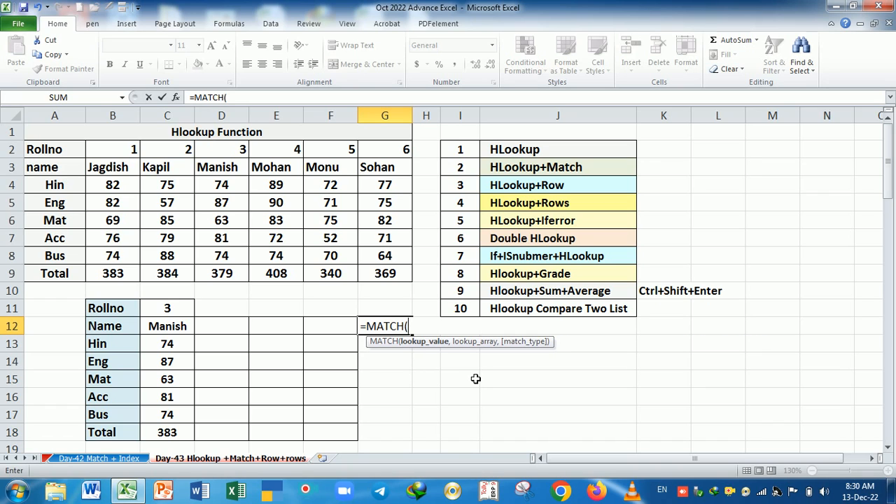
{"action": "left_click", "coordinate": [115, 328]}
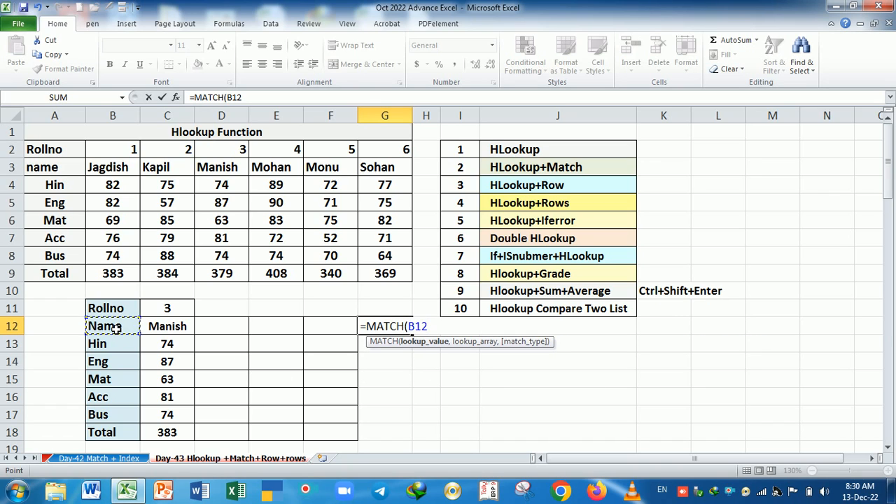
{"action": "type", "text": ","}
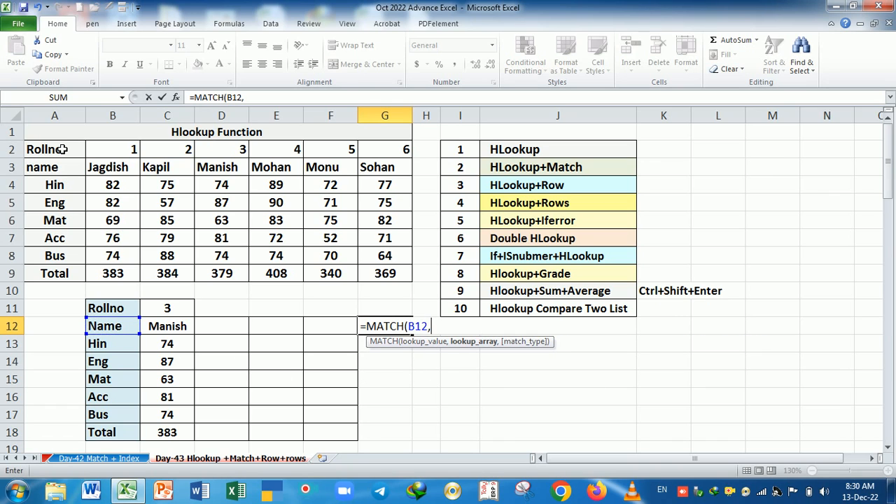
{"action": "left_click_drag", "start_coordinate": [61, 149], "coordinate": [56, 272]}
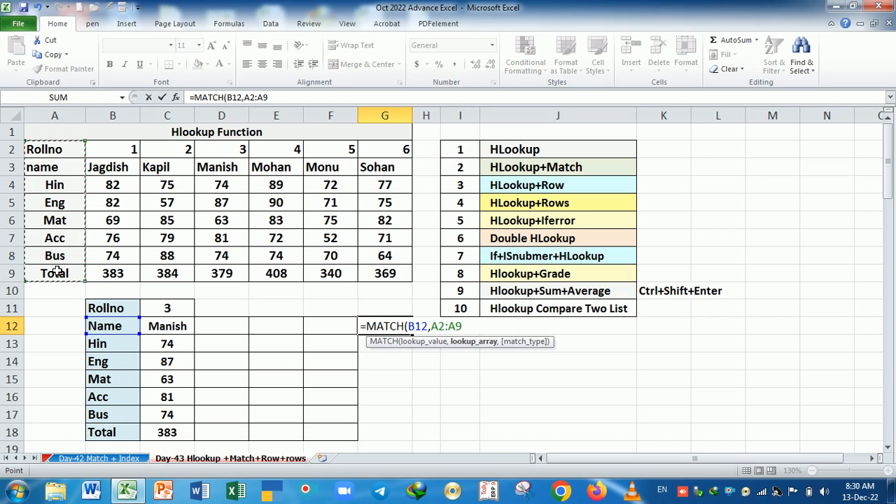
{"action": "key", "text": "F4"}
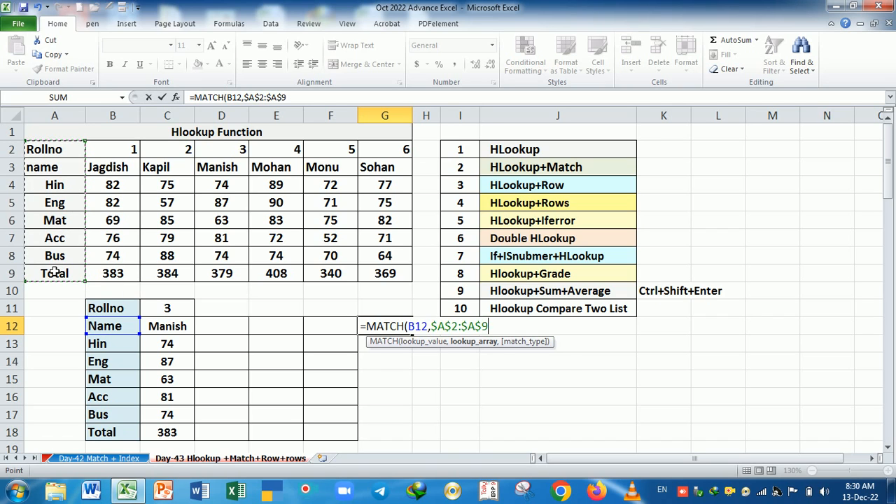
{"action": "type", "text": ",0"}
{"action": "key", "text": "Return"}
{"action": "left_click", "coordinate": [404, 329]}
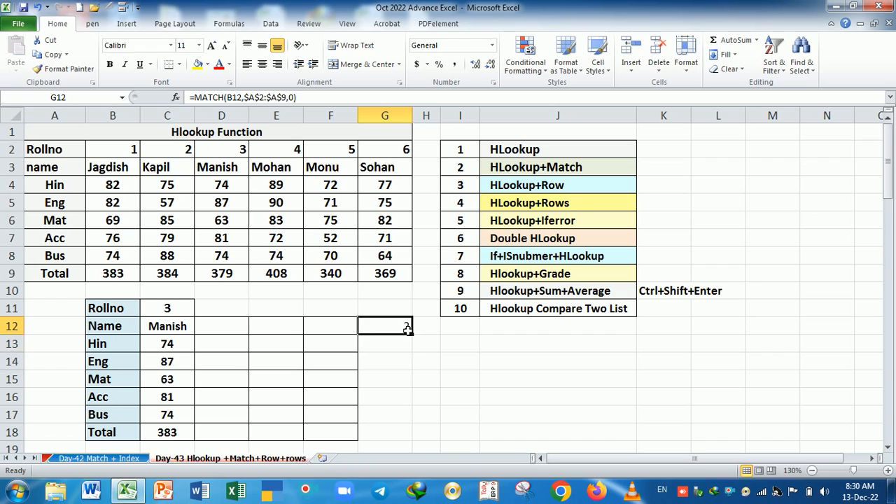
{"action": "left_click_drag", "start_coordinate": [412, 335], "coordinate": [413, 442]}
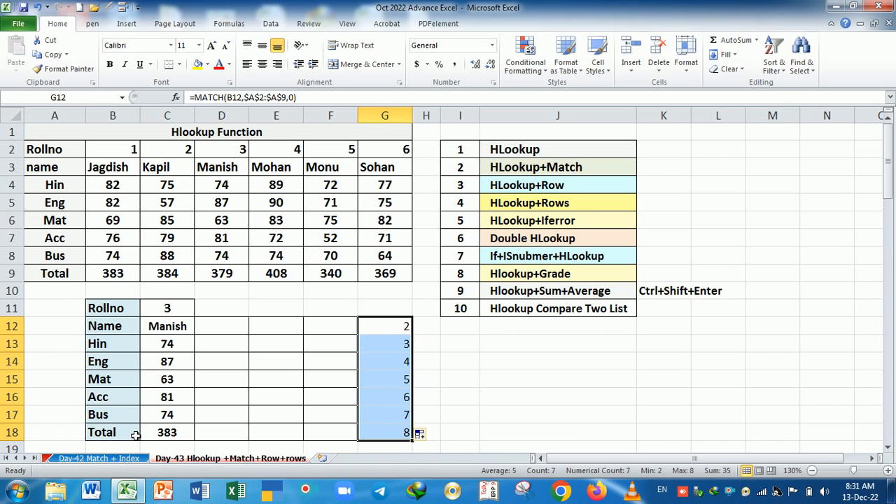
- Inspect the HLOOKUP formula in C12 and the MATCH formulas in G12 and G13, including the Name label in B12
{"action": "double_click", "coordinate": [175, 324]}
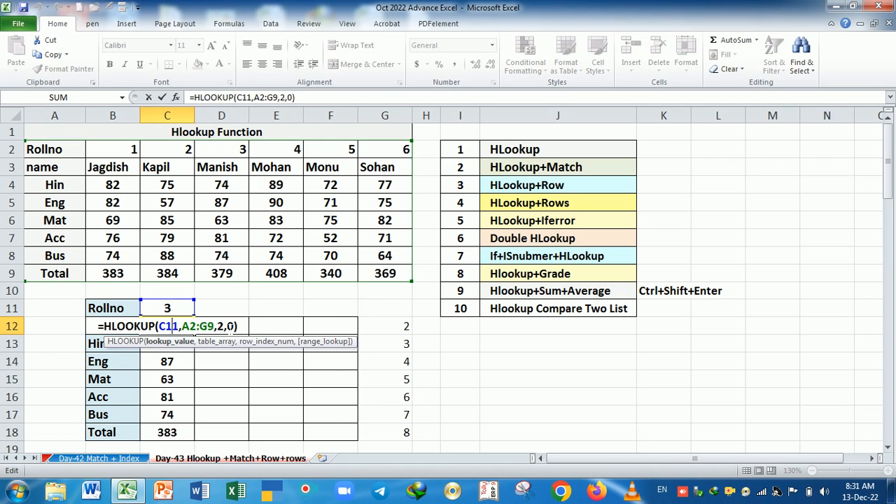
{"action": "key", "text": "Escape"}
{"action": "double_click", "coordinate": [386, 330]}
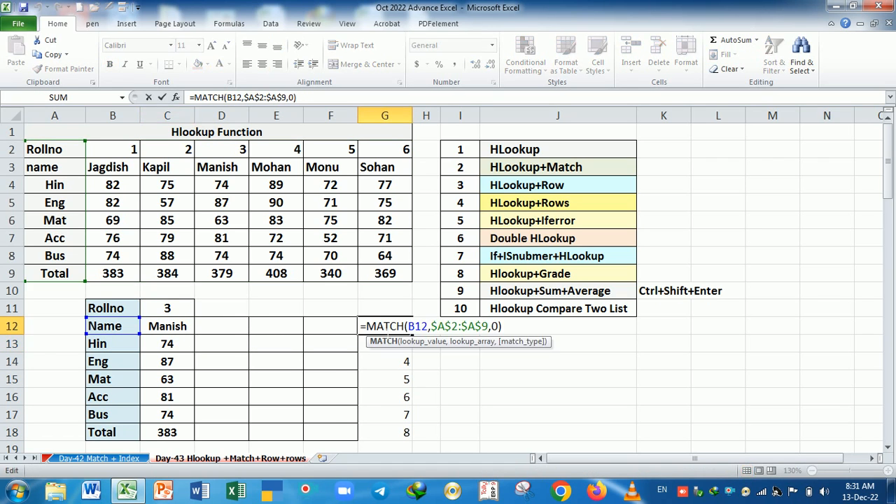
{"action": "left_click", "coordinate": [384, 341]}
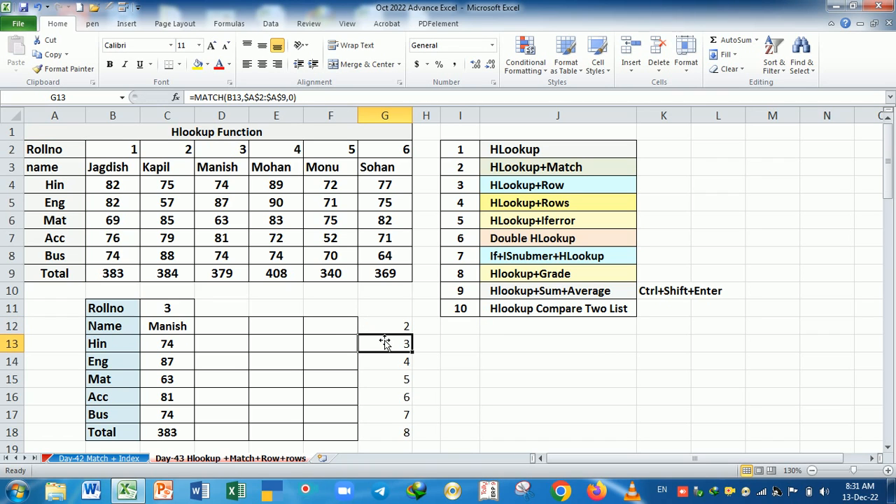
{"action": "left_click", "coordinate": [386, 331]}
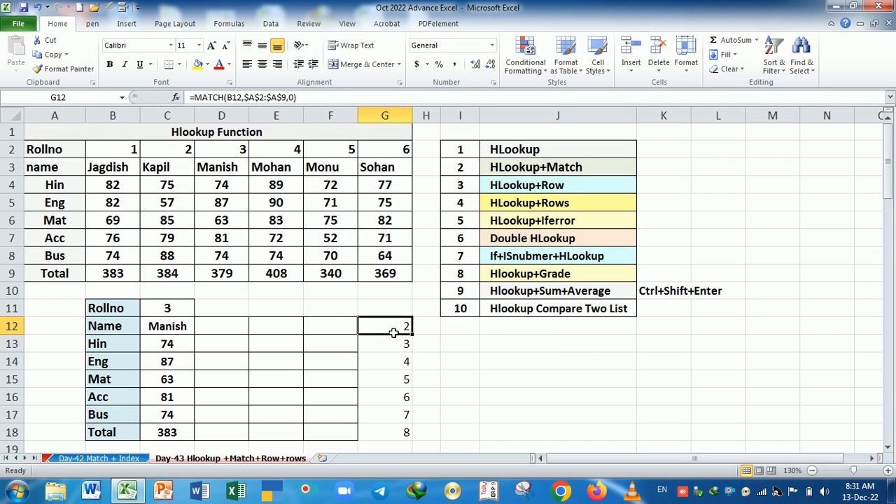
{"action": "left_click", "coordinate": [120, 331]}
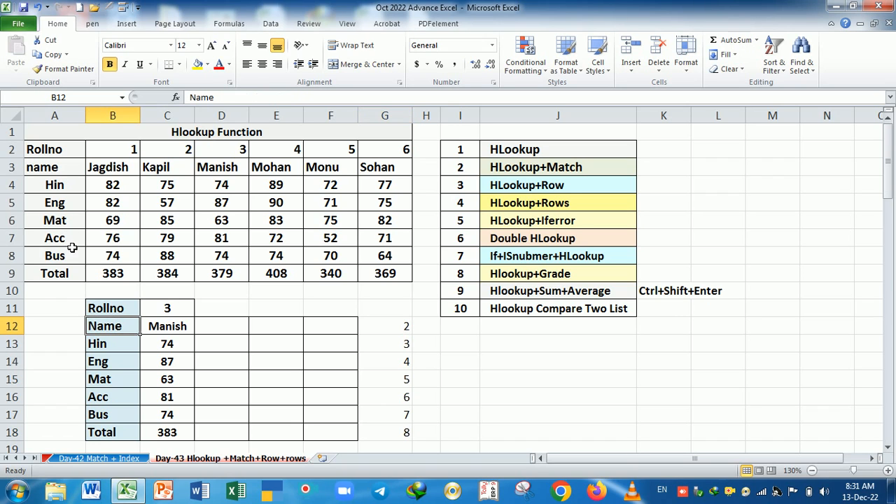
- Copy the MATCH(B12,$A$2:$A$9,0) expression from the formula in G12, leaving out its equals sign
{"action": "left_click", "coordinate": [56, 167]}
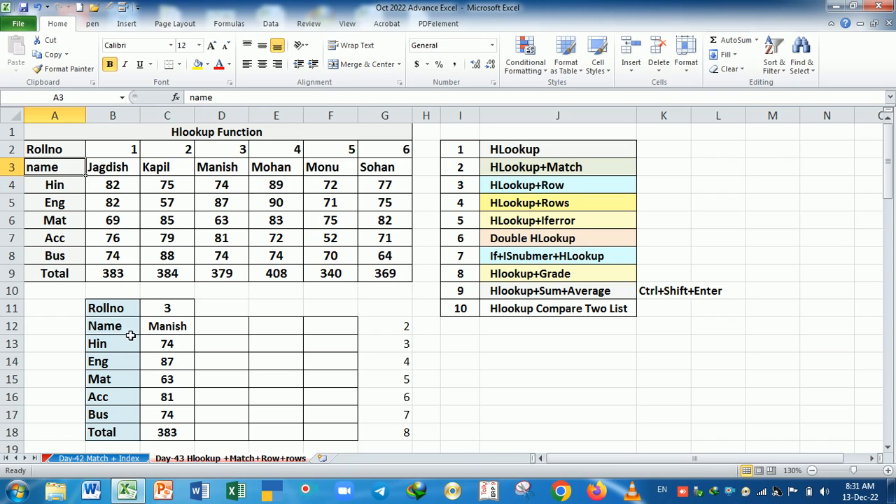
{"action": "left_click", "coordinate": [385, 328]}
{"action": "double_click", "coordinate": [384, 327]}
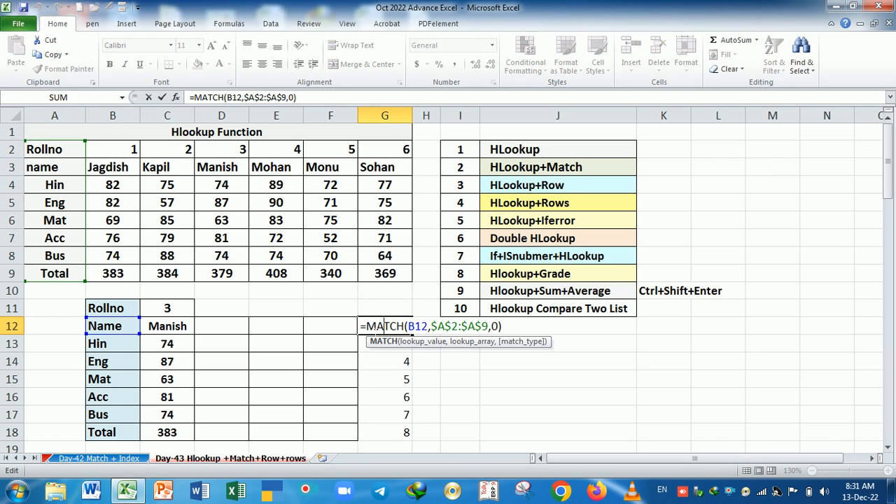
{"action": "left_click_drag", "start_coordinate": [366, 326], "coordinate": [502, 326]}
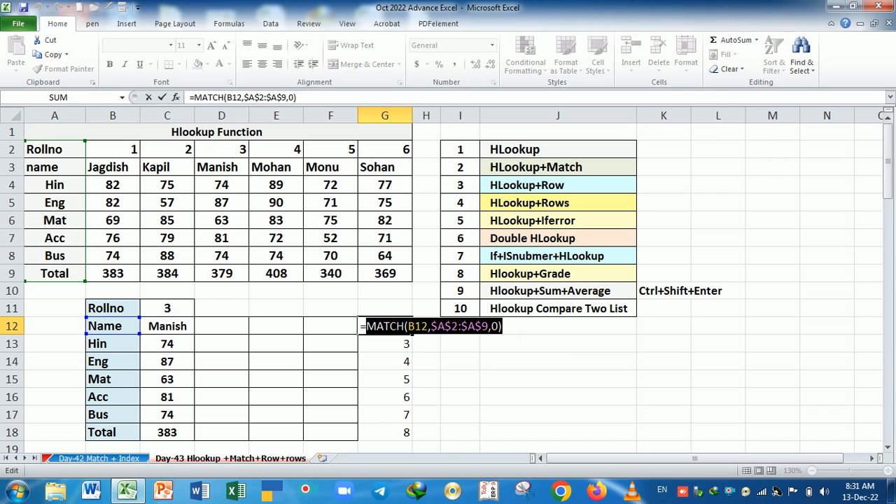
{"action": "key", "text": "ctrl+c"}
{"action": "key", "text": "Return"}
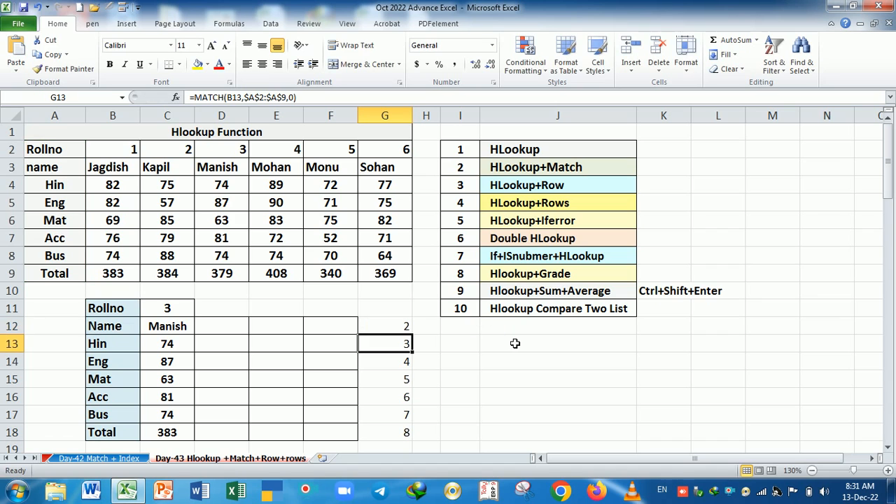
- Start an HLOOKUP formula in D12 with $C$11 as the lookup value and $A$2:$G$9 as the table array
{"action": "left_click", "coordinate": [231, 332]}
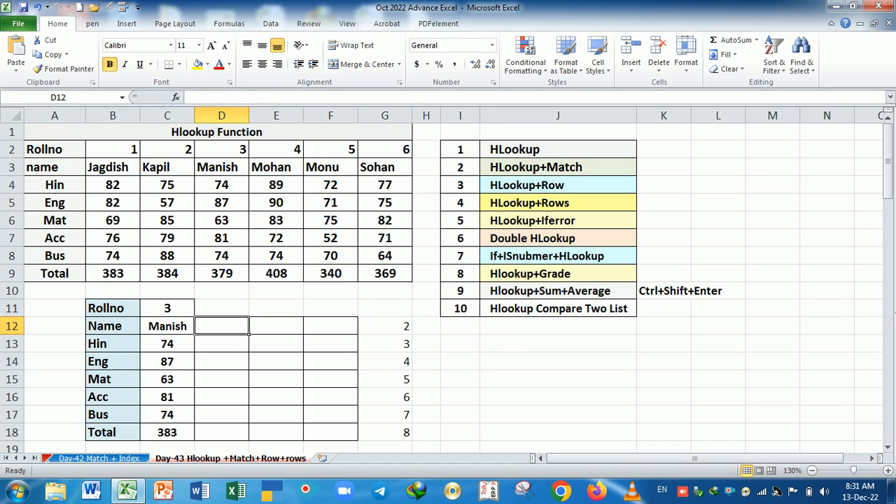
{"action": "type", "text": "=hl"}
{"action": "key", "text": "Tab"}
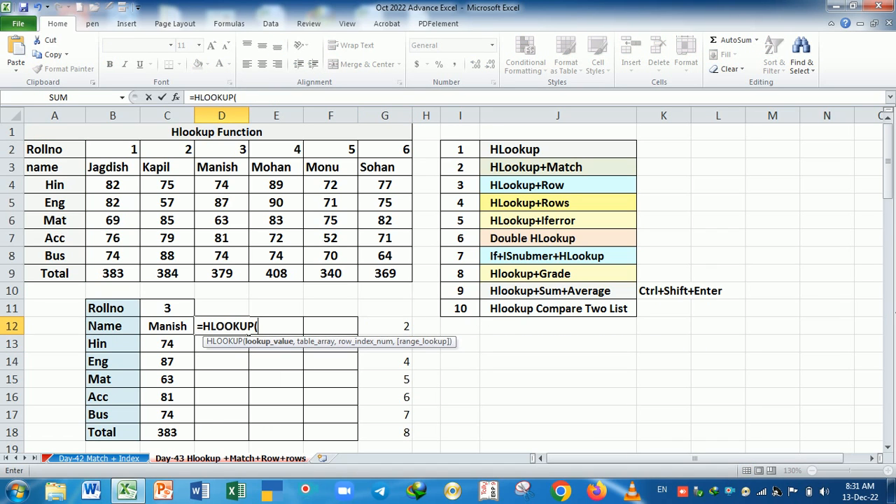
{"action": "left_click", "coordinate": [175, 311]}
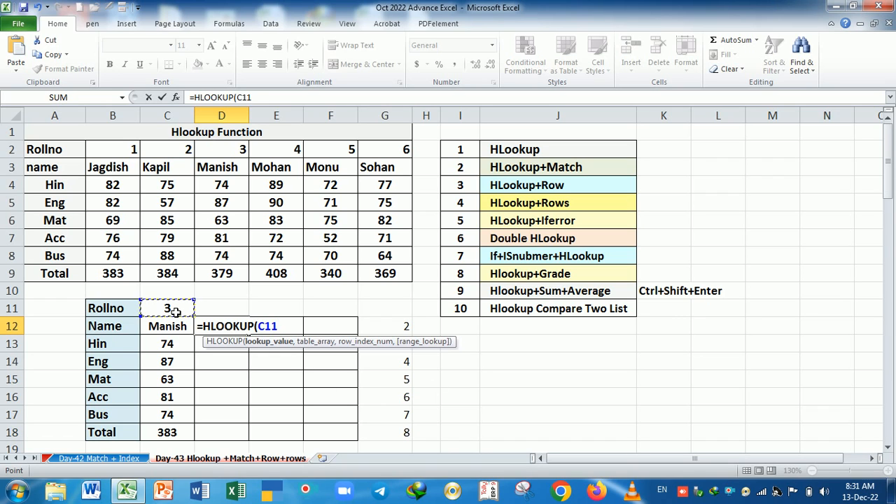
{"action": "key", "text": "F4"}
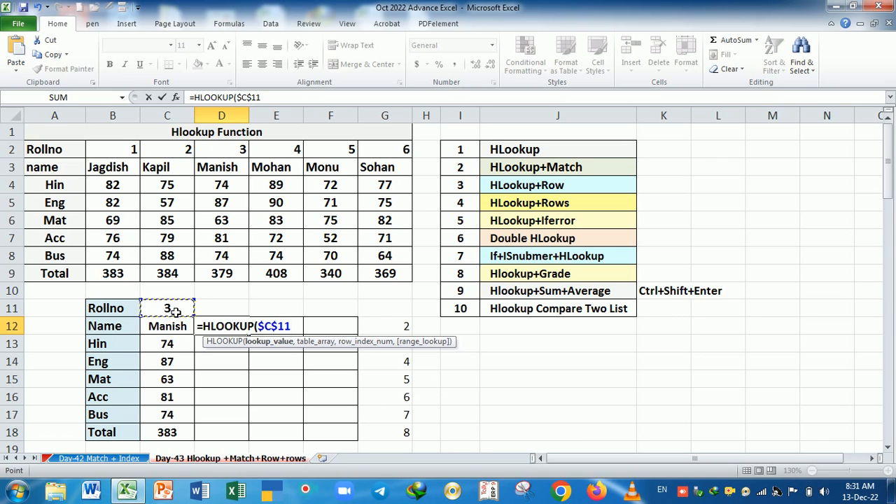
{"action": "type", "text": ","}
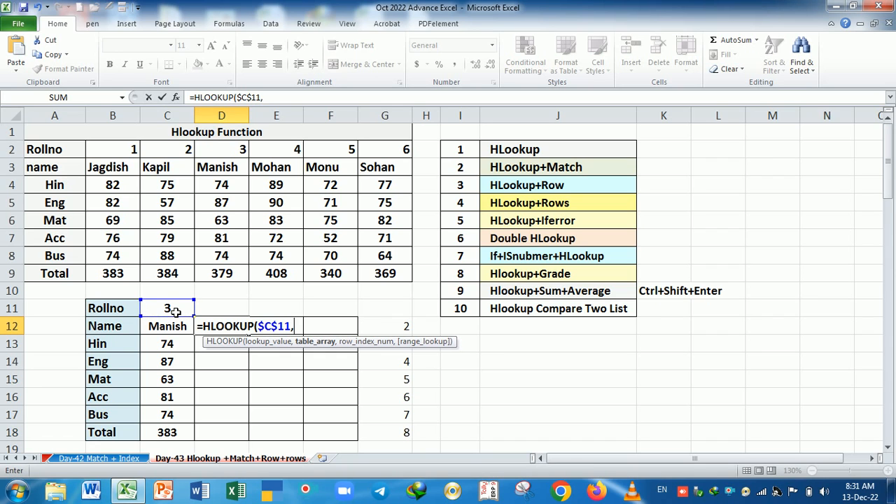
{"action": "left_click_drag", "start_coordinate": [72, 154], "coordinate": [384, 275]}
{"action": "key", "text": "F4"}
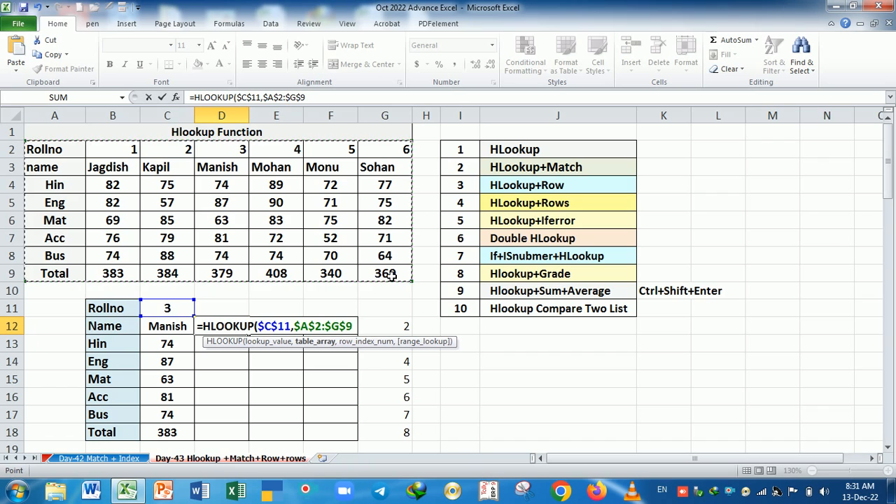
{"action": "type", "text": ","}
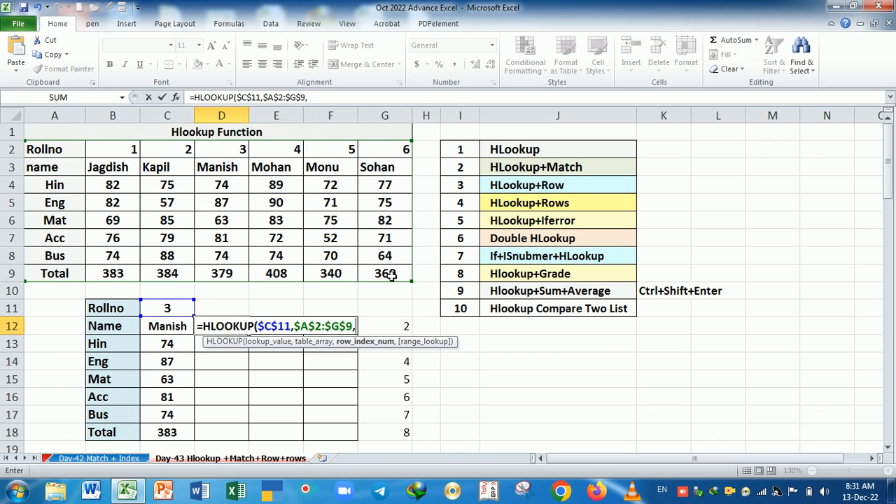
- Paste the copied MATCH expression as the row index argument, then delete it back to the table array
{"action": "key", "text": "ctrl+v"}
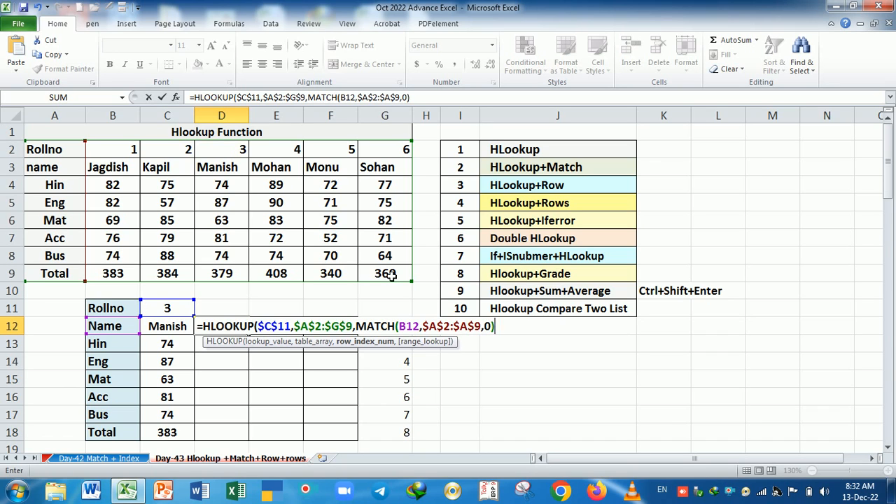
{"action": "key", "text": "BackSpace"}
{"action": "key", "text": "BackSpace"}
{"action": "key", "text": "BackSpace"}
{"action": "key", "text": "BackSpace"}
{"action": "key", "text": "BackSpace"}
{"action": "key", "text": "BackSpace"}
{"action": "key", "text": "BackSpace"}
{"action": "key", "text": "BackSpace"}
{"action": "key", "text": "BackSpace"}
{"action": "key", "text": "BackSpace"}
{"action": "key", "text": "BackSpace"}
{"action": "key", "text": "BackSpace"}
{"action": "key", "text": "BackSpace"}
{"action": "key", "text": "BackSpace"}
{"action": "key", "text": "BackSpace"}
{"action": "key", "text": "BackSpace"}
{"action": "key", "text": "BackSpace"}
{"action": "key", "text": "BackSpace"}
{"action": "key", "text": "BackSpace"}
{"action": "key", "text": "BackSpace"}
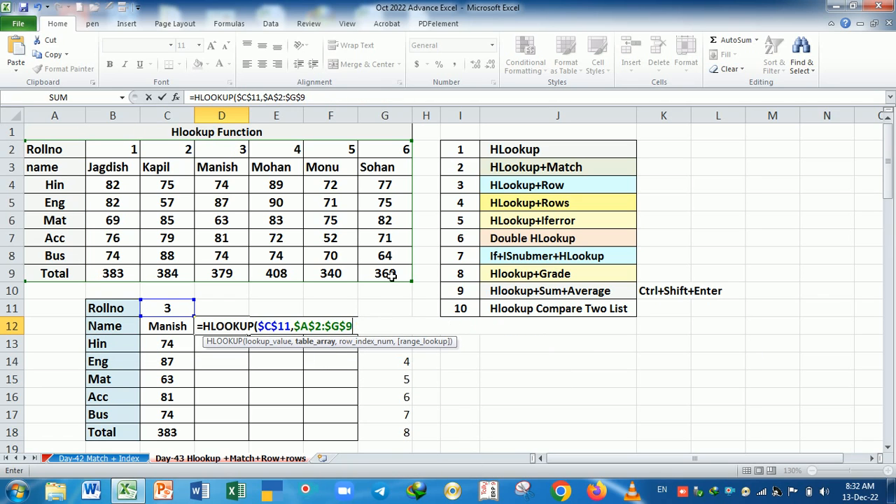
- Complete the D12 formula with MATCH(B12,$A$2:$A$9,0) as the row index and 0 for an exact match
{"action": "type", "text": ",match("}
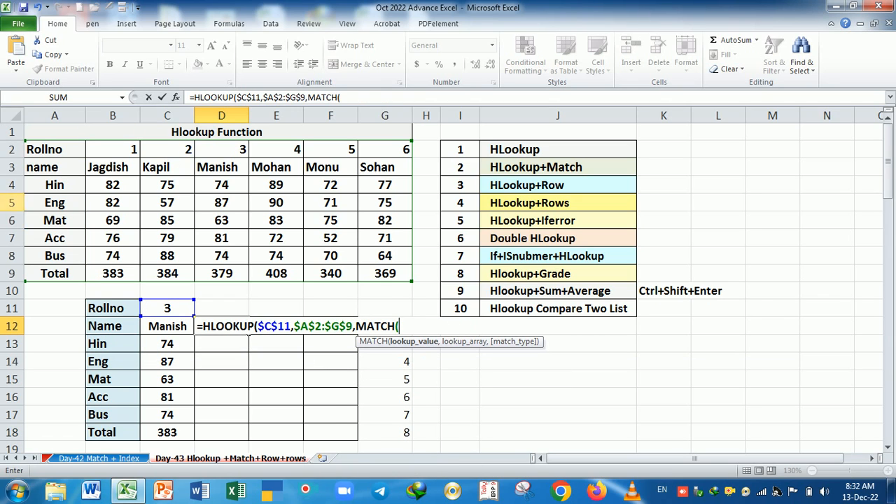
{"action": "left_click", "coordinate": [110, 335]}
{"action": "type", "text": ","}
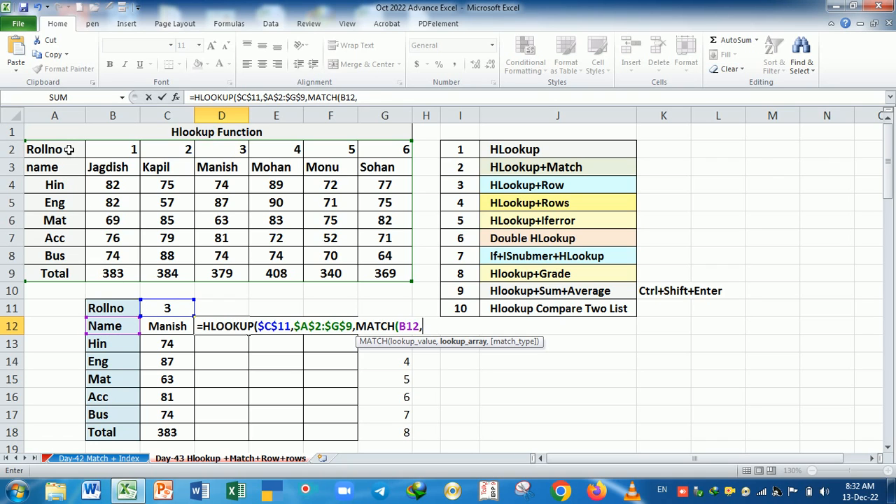
{"action": "left_click_drag", "start_coordinate": [68, 149], "coordinate": [84, 275]}
{"action": "key", "text": "F4"}
{"action": "type", "text": ",0"}
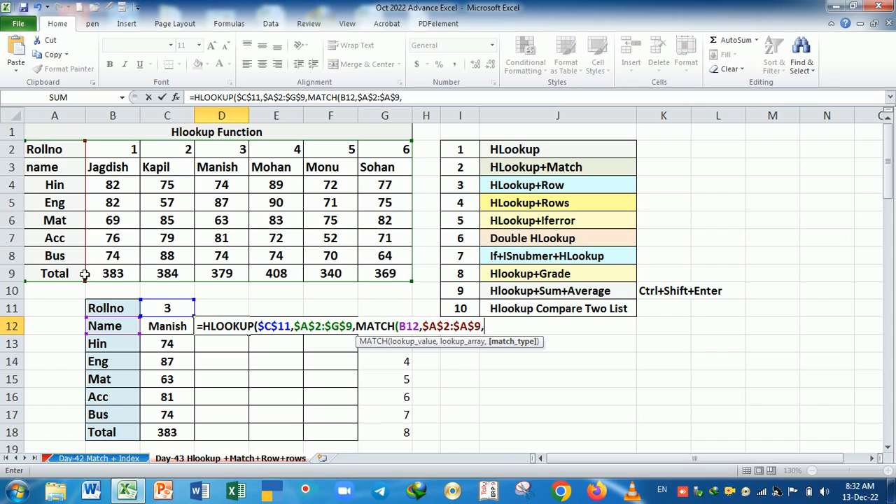
{"action": "type", "text": "),"}
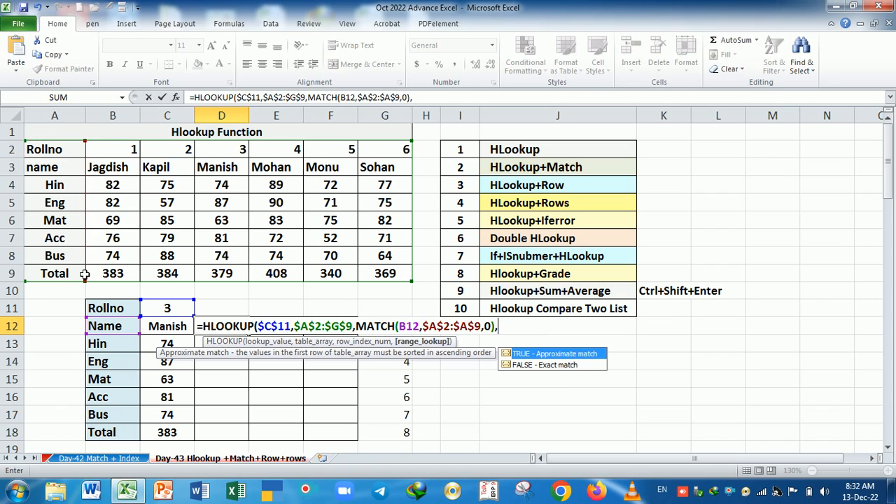
{"action": "type", "text": "0)"}
{"action": "key", "text": "Return"}
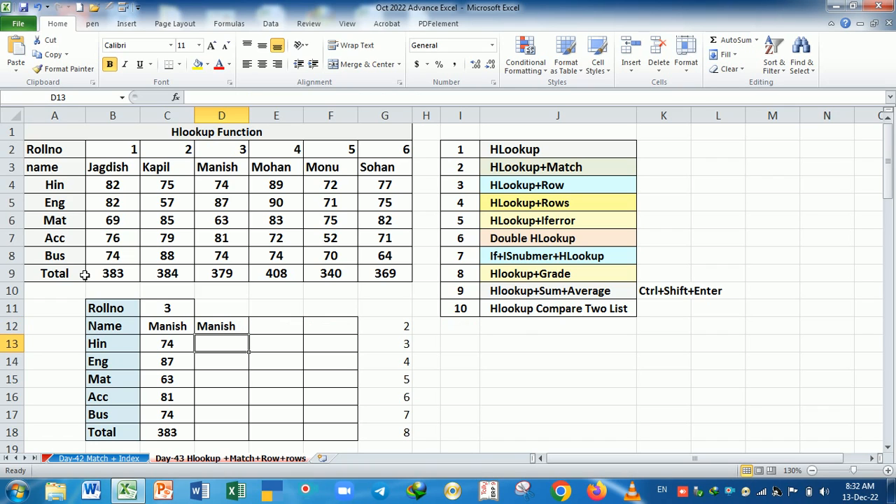
- Fill the HLOOKUP and MATCH formula from D12 down to D18 and center the contents of C12:F18 horizontally
{"action": "left_click", "coordinate": [230, 328]}
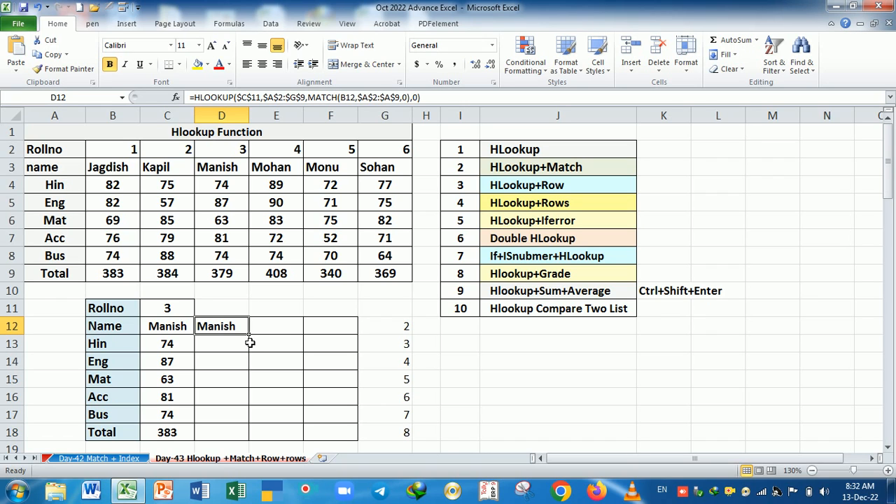
{"action": "left_click_drag", "start_coordinate": [250, 337], "coordinate": [252, 434]}
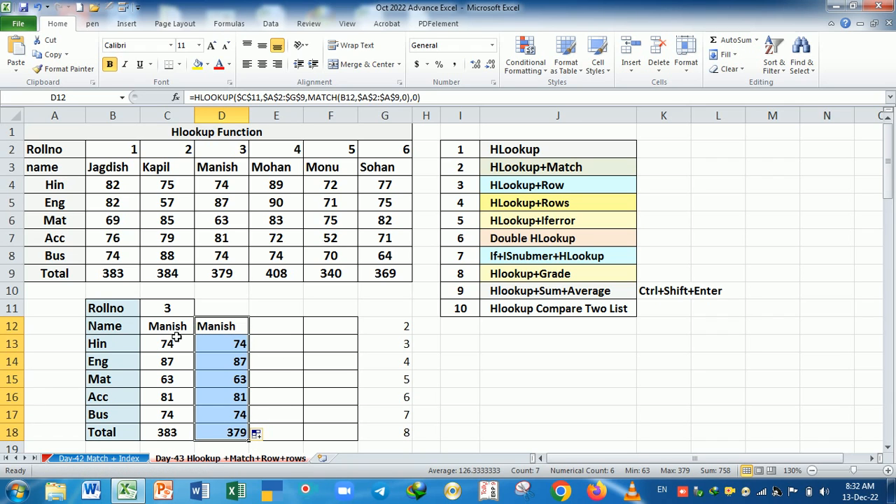
{"action": "mouse_move", "coordinate": [176, 335]}
{"action": "left_mouse_down"}
{"action": "mouse_move", "coordinate": [324, 400]}
{"action": "mouse_move", "coordinate": [340, 433]}
{"action": "left_mouse_up"}
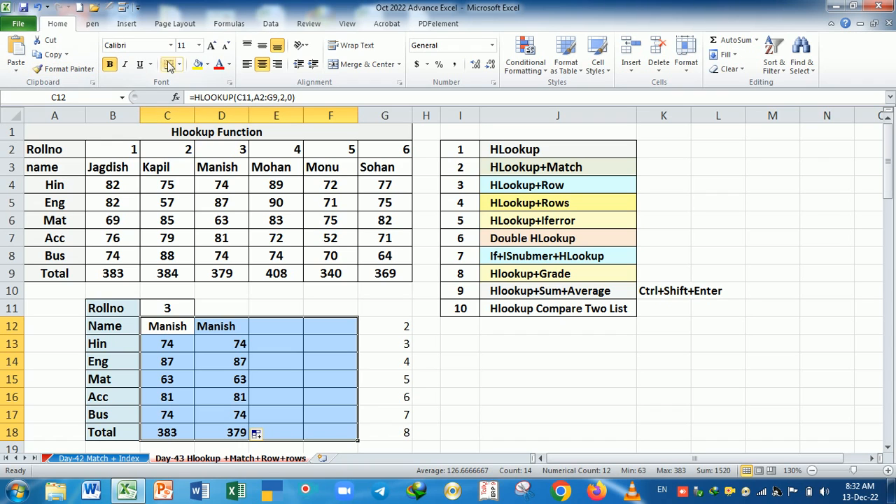
{"action": "left_click", "coordinate": [263, 64]}
{"action": "left_click", "coordinate": [263, 63]}
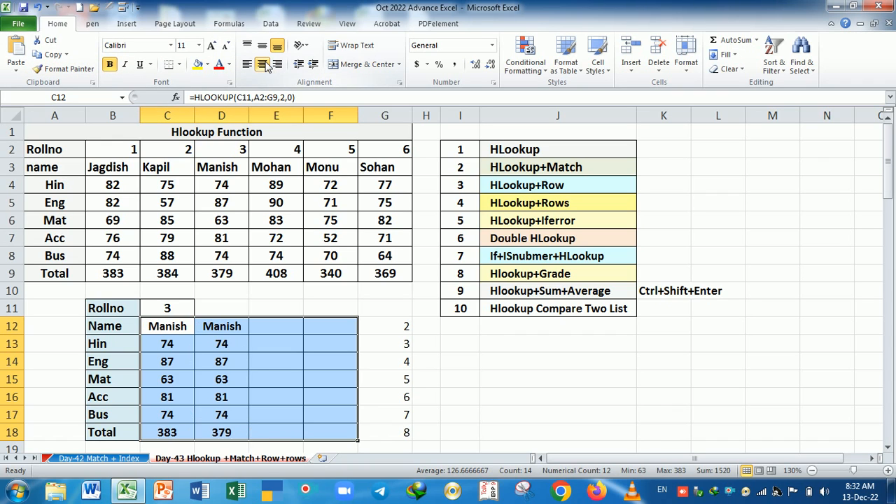
{"action": "left_click", "coordinate": [261, 376]}
- Compare the looked-up total in D18 with roll number 3's total in row 9, and review the labels in B12:B14
{"action": "left_click", "coordinate": [229, 435]}
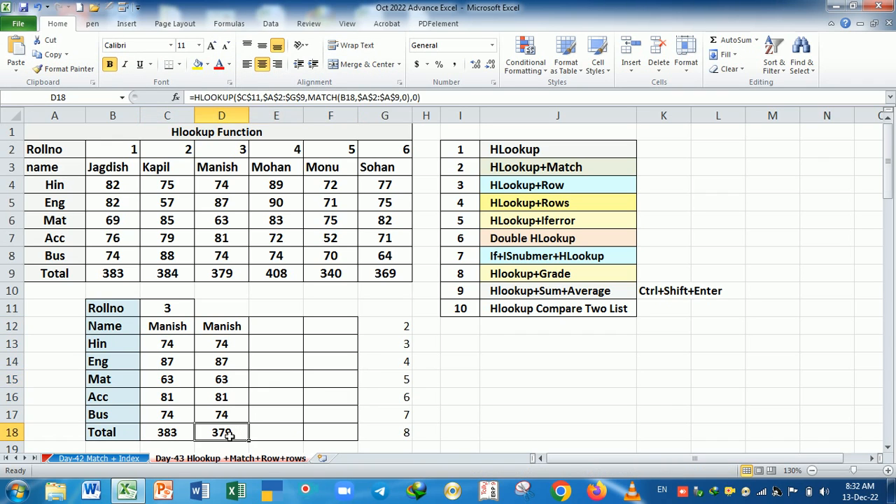
{"action": "left_click", "coordinate": [72, 276]}
{"action": "left_click_drag", "start_coordinate": [72, 277], "coordinate": [238, 274]}
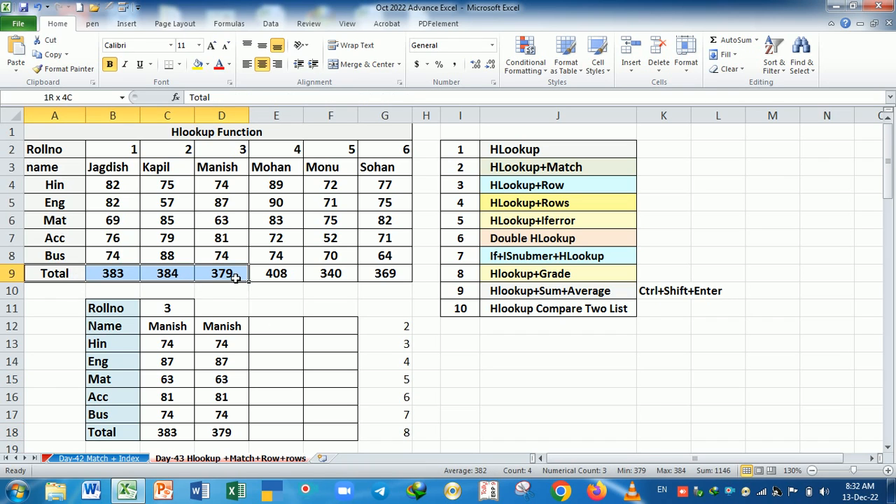
{"action": "left_click", "coordinate": [238, 435]}
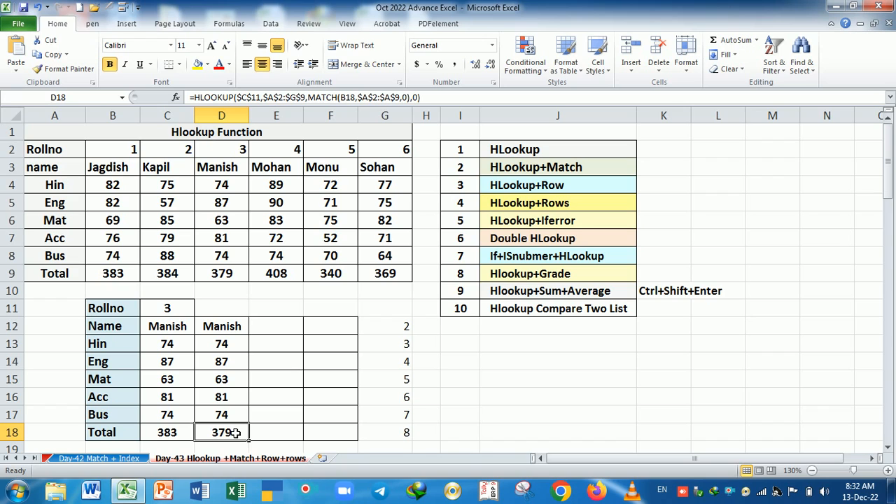
{"action": "left_click", "coordinate": [106, 329]}
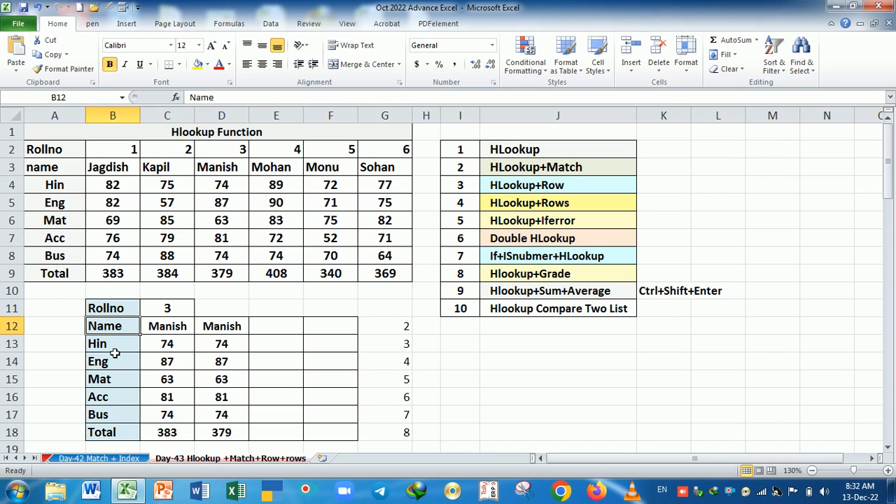
{"action": "left_click", "coordinate": [115, 348]}
{"action": "left_click", "coordinate": [115, 366]}
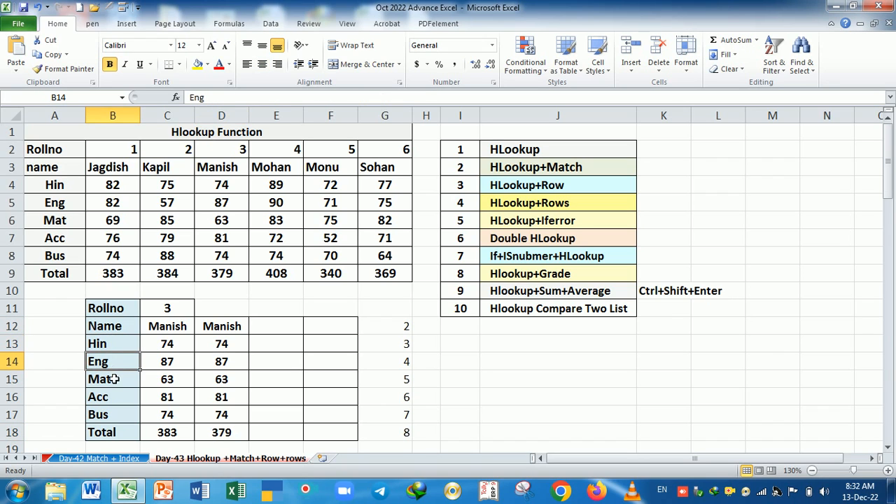
{"action": "left_click", "coordinate": [119, 329]}
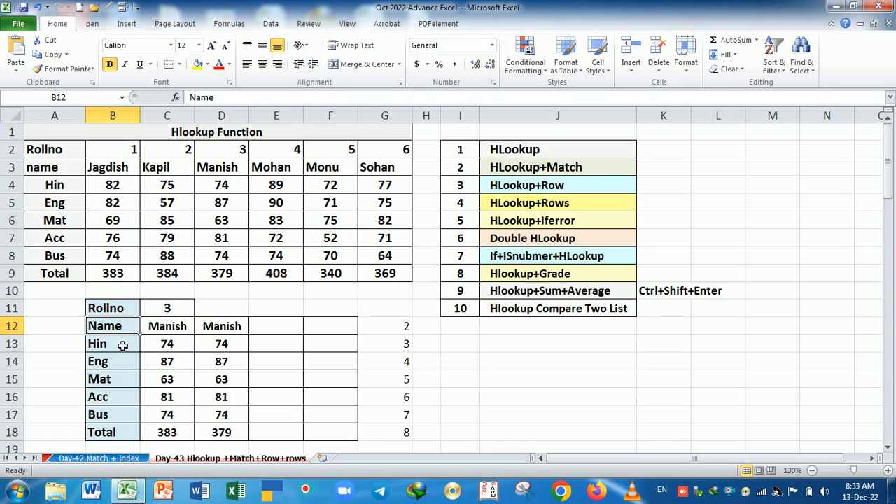
{"action": "left_click", "coordinate": [235, 328]}
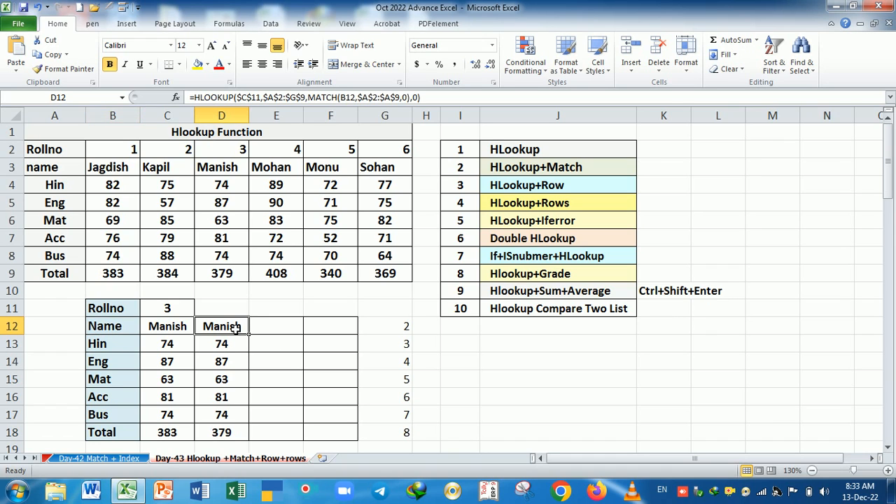
{"action": "left_click", "coordinate": [229, 434]}
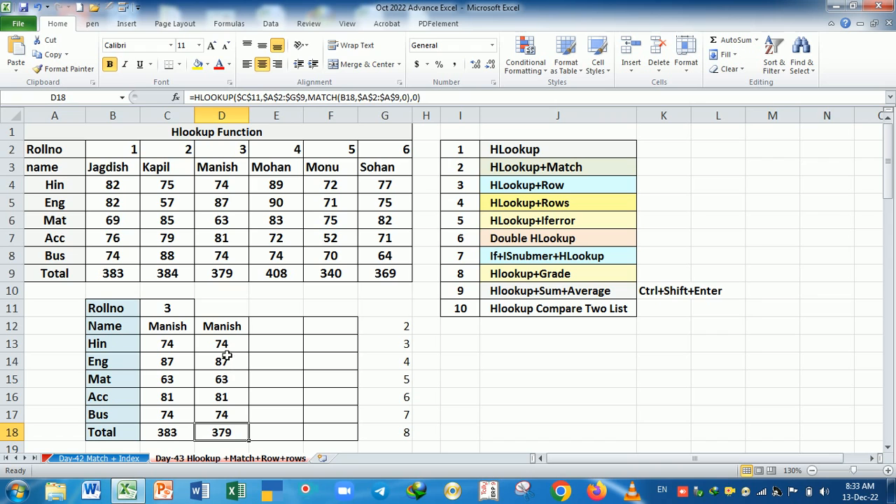
- Open the formulas in D12 through D18 one after another to check each MATCH label reference
{"action": "double_click", "coordinate": [222, 327]}
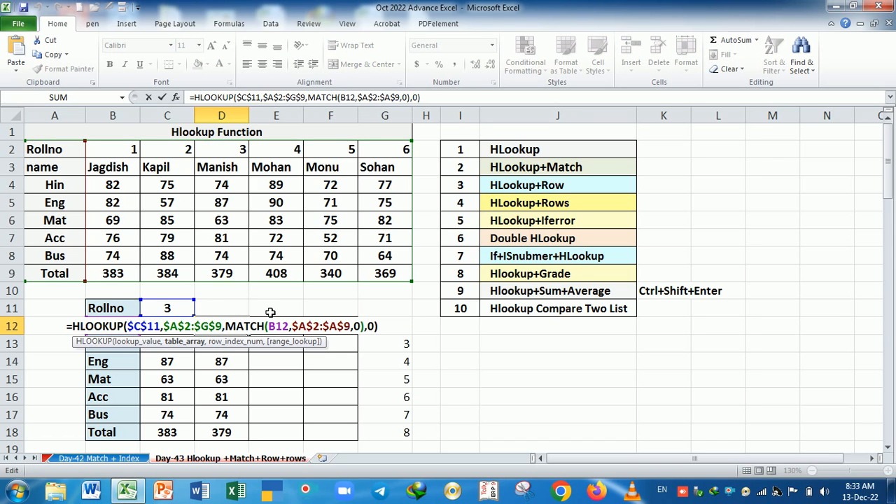
{"action": "key", "text": "Return"}
{"action": "key", "text": "F2"}
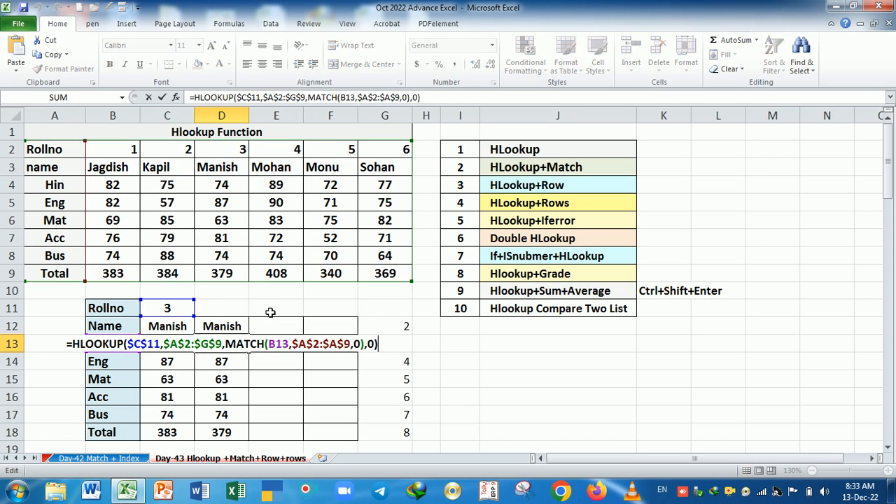
{"action": "key", "text": "Return"}
{"action": "key", "text": "F2"}
{"action": "key", "text": "Return"}
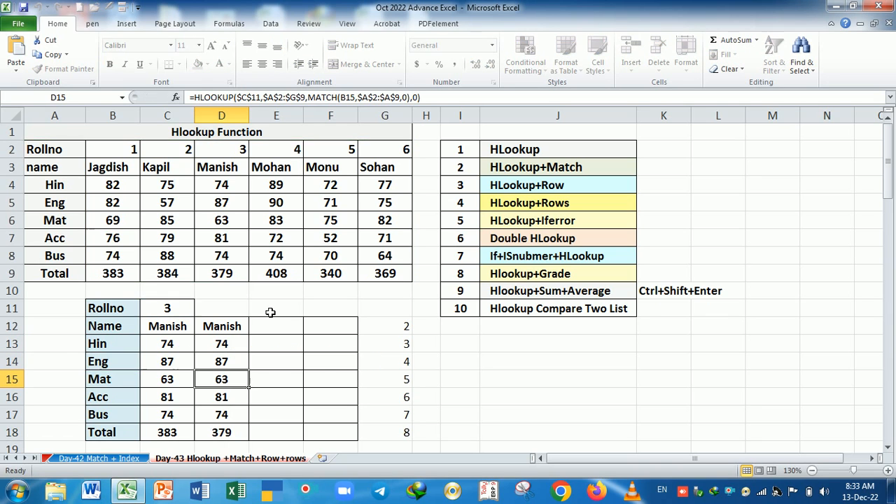
{"action": "key", "text": "F2"}
{"action": "key", "text": "Return"}
{"action": "key", "text": "F2"}
{"action": "key", "text": "Return"}
{"action": "key", "text": "F2"}
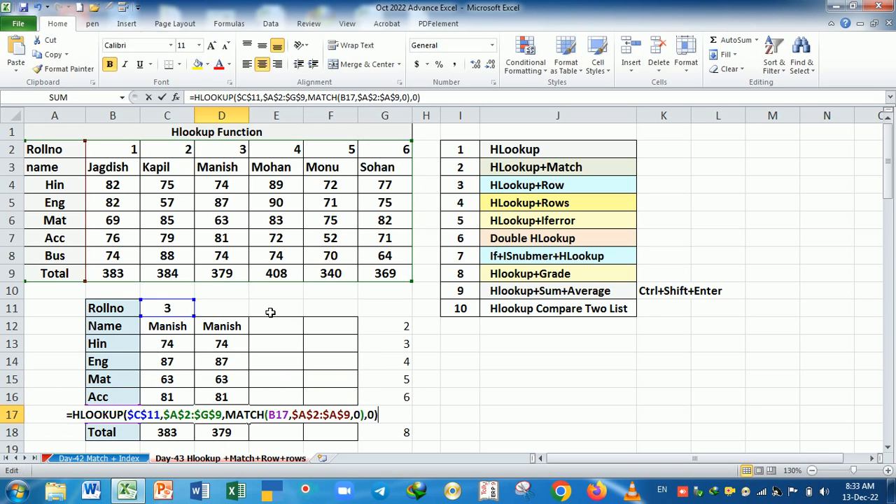
{"action": "key", "text": "Return"}
{"action": "key", "text": "F2"}
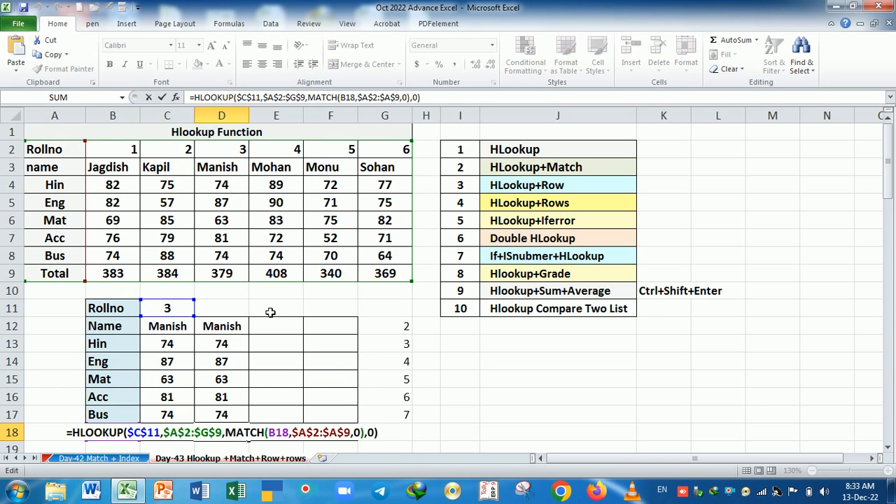
- Evaluate the MATCH part of the D12 formula in place, and restore the full formula
{"action": "key", "text": "Return"}
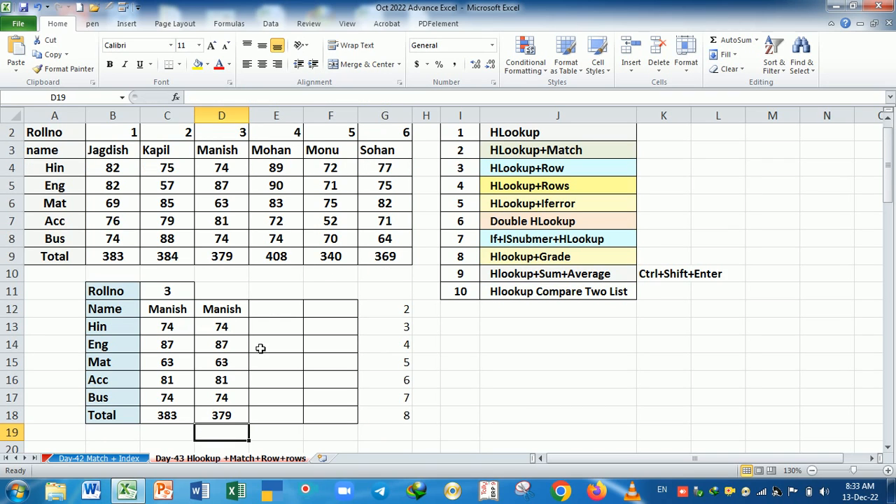
{"action": "double_click", "coordinate": [222, 315]}
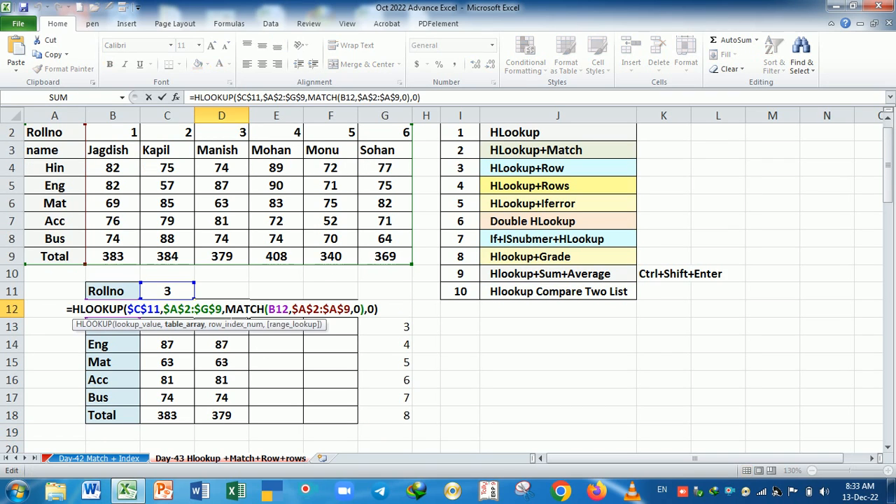
{"action": "left_click_drag", "start_coordinate": [228, 310], "coordinate": [366, 290]}
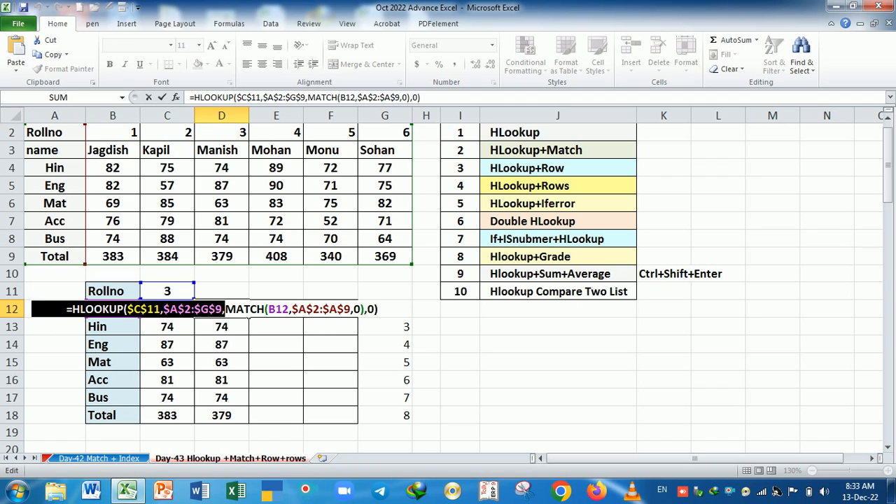
{"action": "left_click_drag", "start_coordinate": [224, 309], "coordinate": [364, 309]}
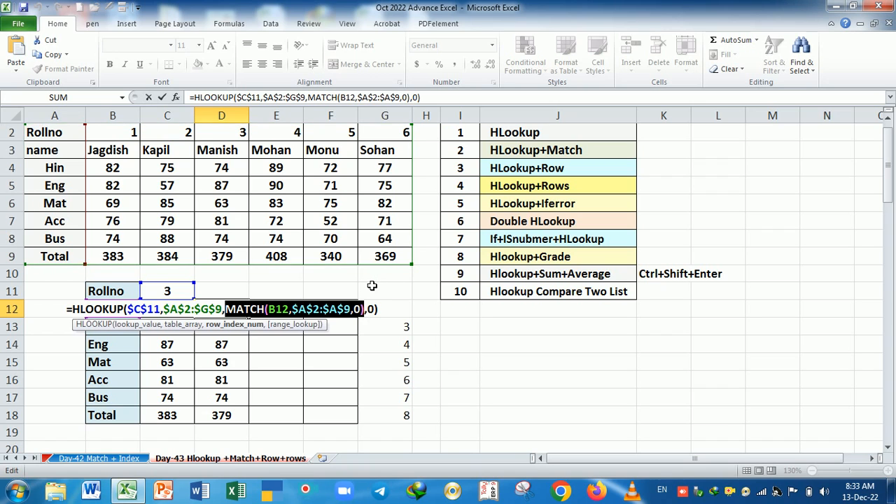
{"action": "type", "text": "2"}
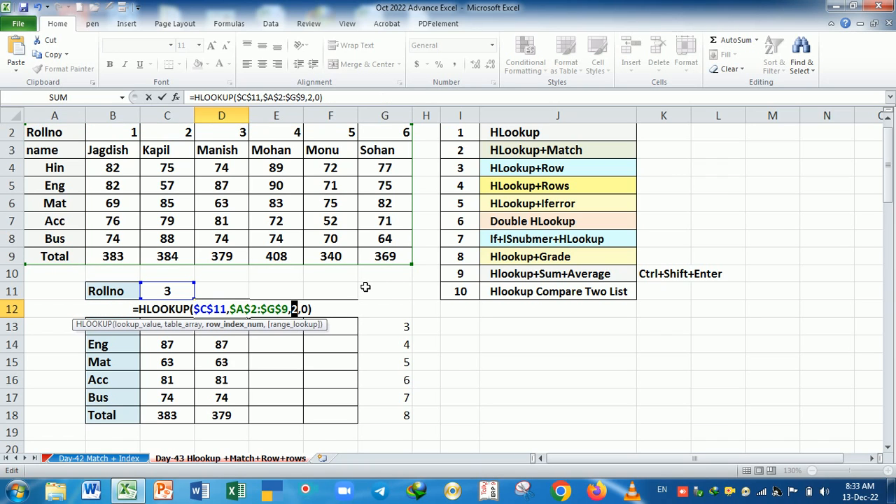
{"action": "key", "text": "ctrl+z"}
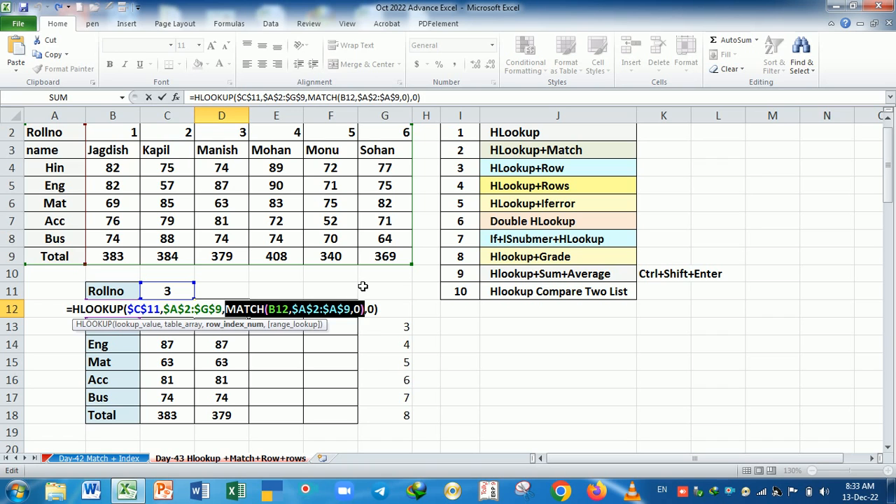
{"action": "key", "text": "Return"}
{"action": "left_click", "coordinate": [232, 315]}
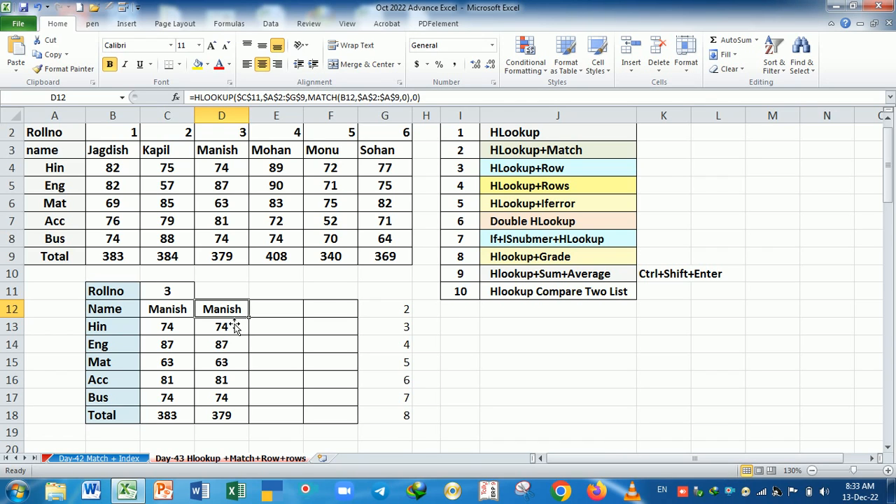
- Test the ROW function without a reference in J13 and clear the cell
{"action": "left_click", "coordinate": [295, 312]}
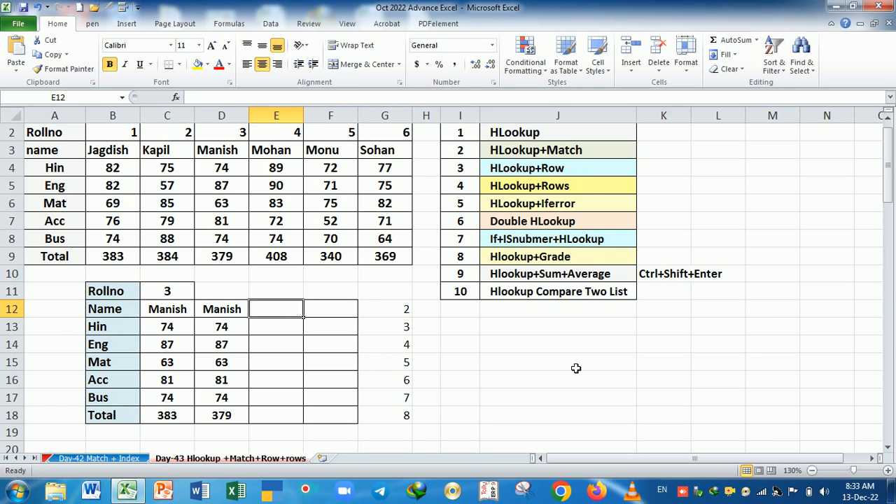
{"action": "left_click", "coordinate": [536, 336]}
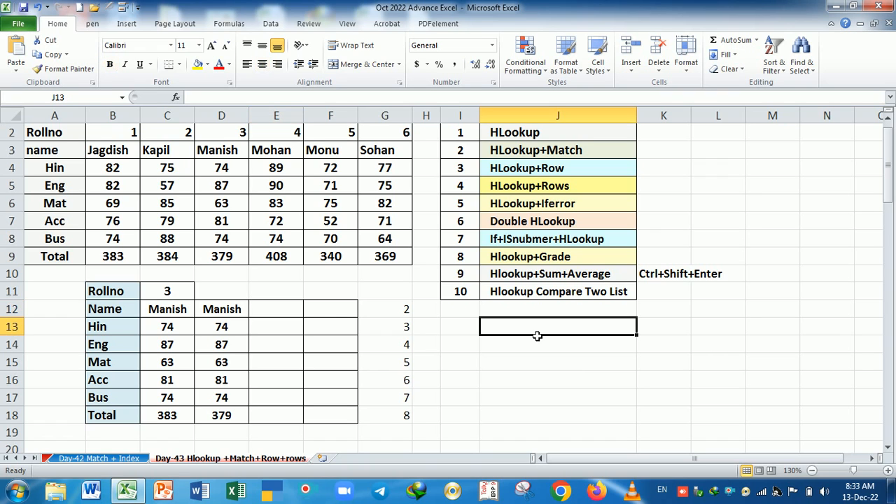
{"action": "type", "text": "=row()"}
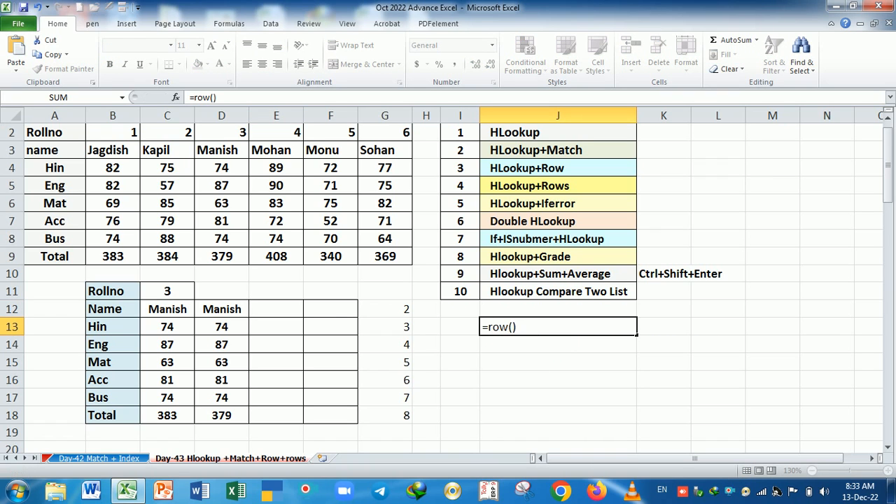
{"action": "key", "text": "Return"}
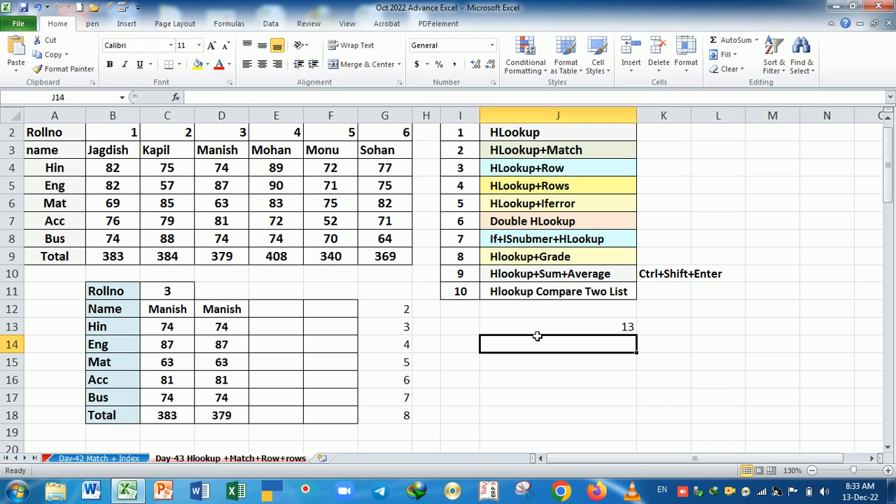
{"action": "left_click", "coordinate": [536, 335]}
{"action": "key", "text": "Delete"}
{"action": "key", "text": "Left"}
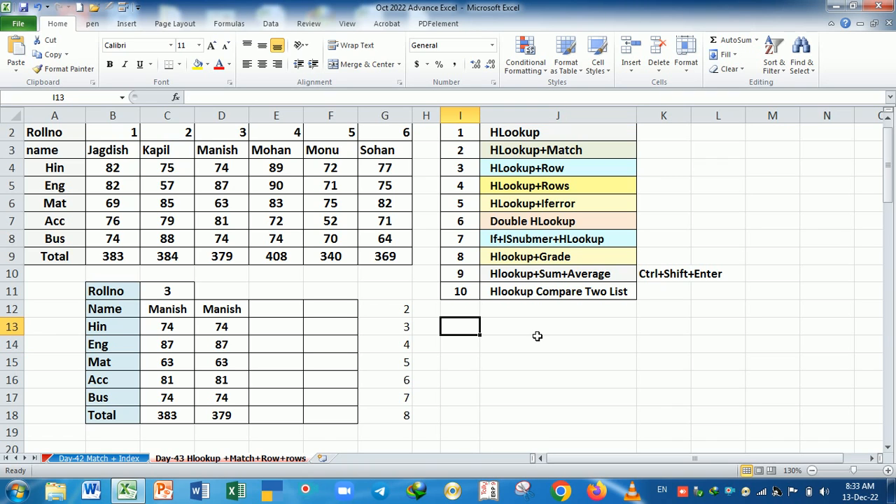
- Enter =ROWS(L14:L15) in J14 to count the range's rows, and check the range it covers
{"action": "left_click", "coordinate": [536, 336]}
{"action": "type", "text": "=ran"}
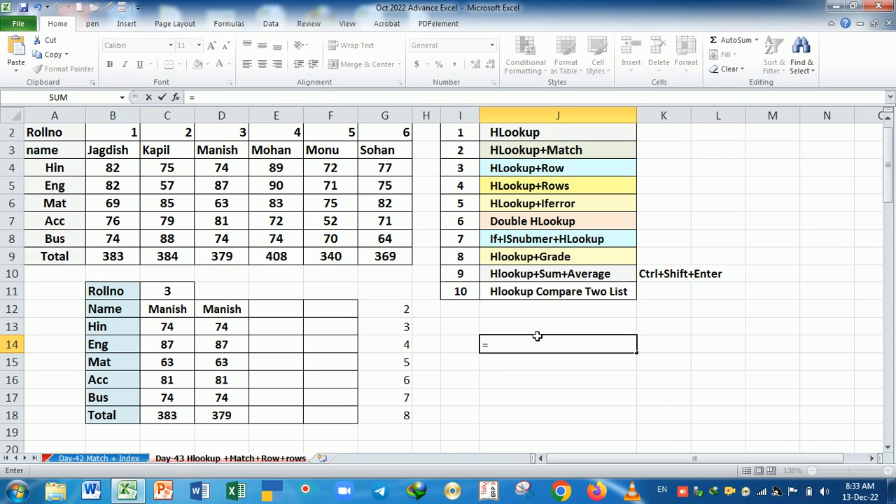
{"action": "key", "text": "BackSpace"}
{"action": "key", "text": "BackSpace"}
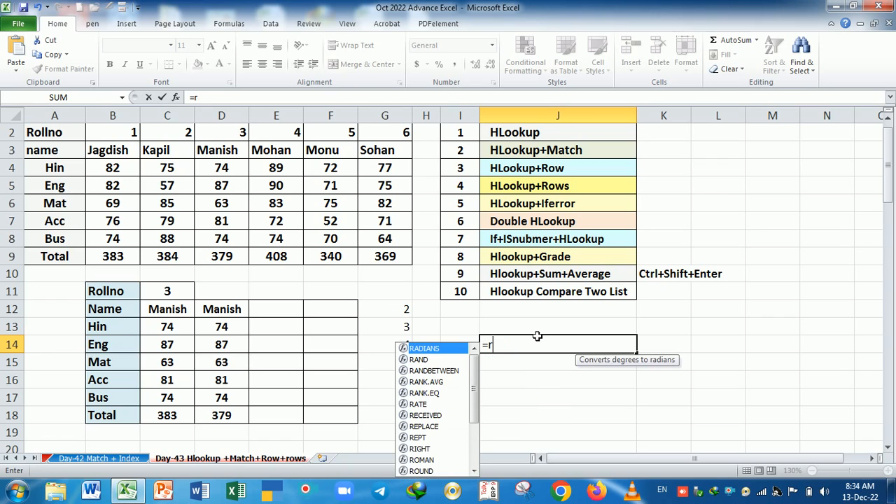
{"action": "type", "text": "ow"}
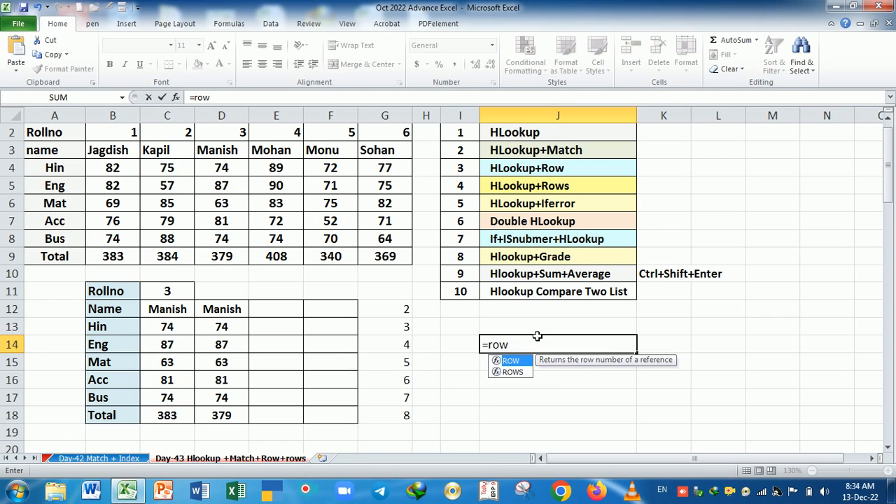
{"action": "key", "text": "Down"}
{"action": "key", "text": "Tab"}
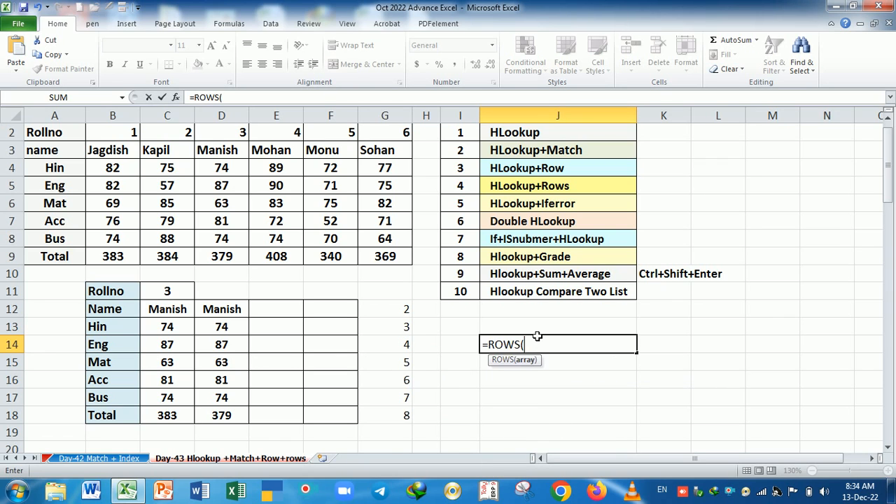
{"action": "left_click_drag", "start_coordinate": [727, 345], "coordinate": [726, 370]}
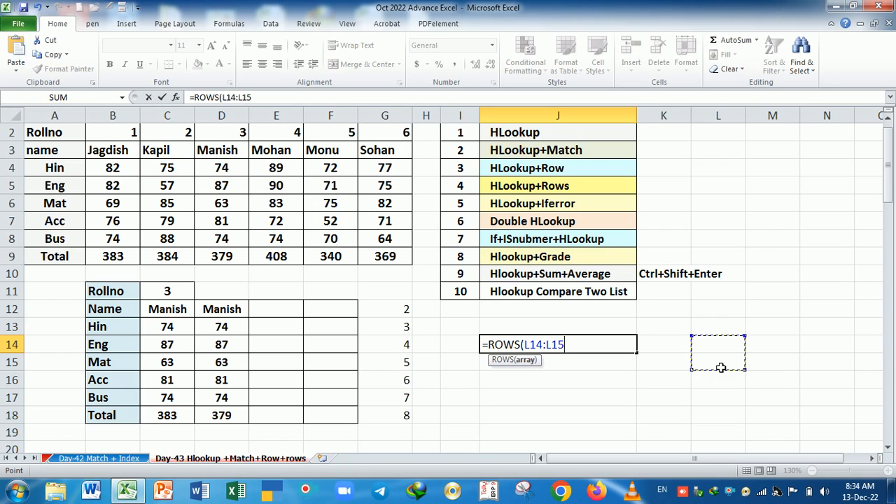
{"action": "key", "text": "Return"}
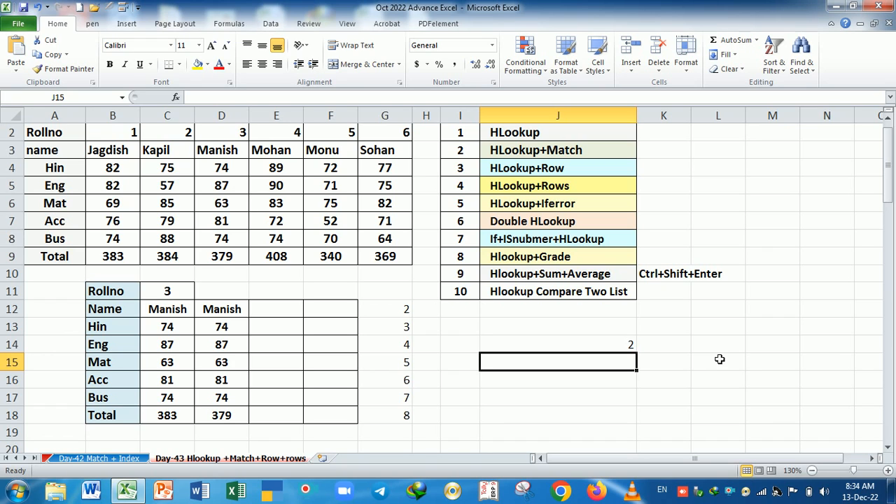
{"action": "left_click", "coordinate": [721, 350]}
{"action": "left_click", "coordinate": [728, 365]}
{"action": "left_click_drag", "start_coordinate": [734, 346], "coordinate": [732, 362]}
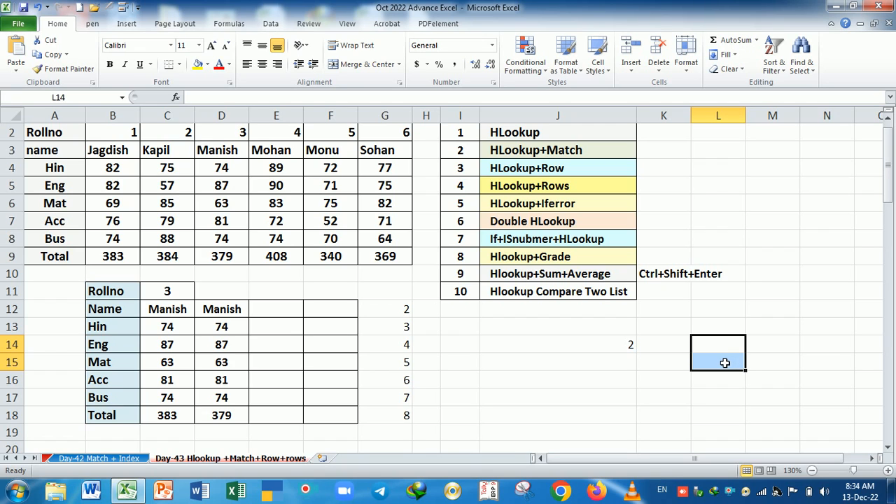
- Review the Name label in B12 and its two lookup formulas in C12 and D12
{"action": "left_click", "coordinate": [106, 313]}
{"action": "left_click", "coordinate": [180, 310]}
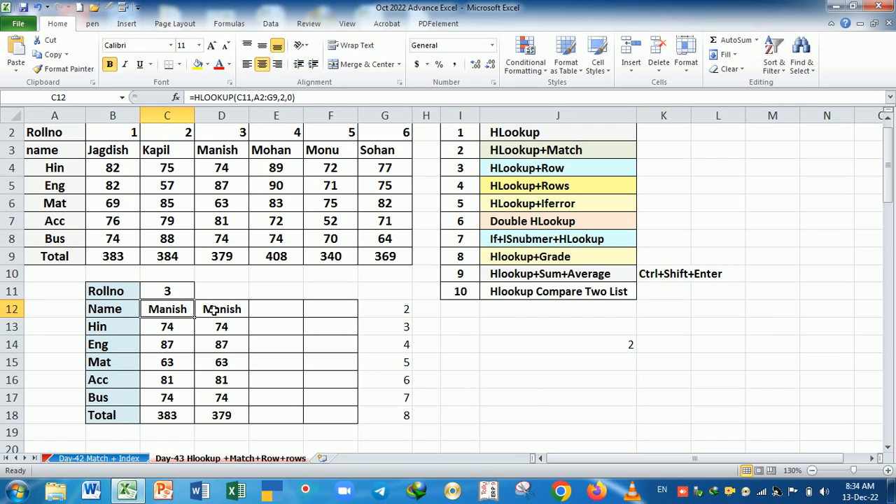
{"action": "left_click", "coordinate": [213, 310]}
{"action": "left_click_drag", "start_coordinate": [120, 317], "coordinate": [234, 310]}
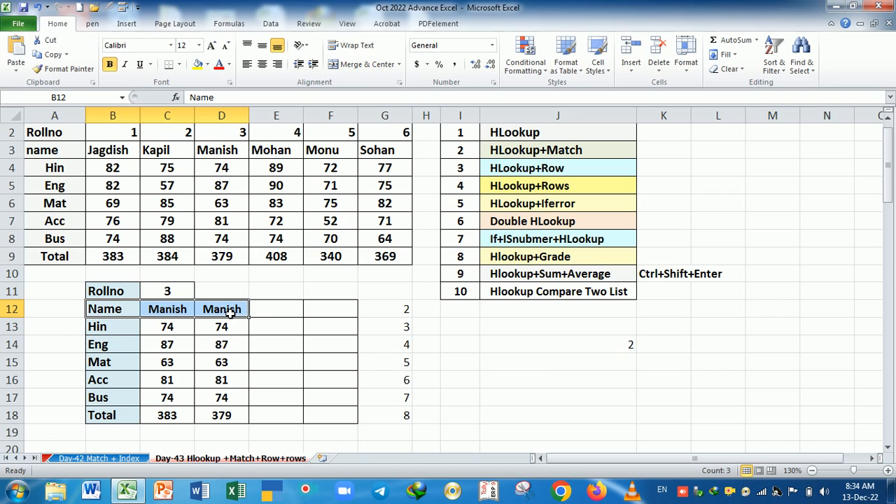
- Begin an HLOOKUP formula in E12 with $C$11 as the lookup value and $A$2:$G$9 as the table array
{"action": "left_click", "coordinate": [283, 309]}
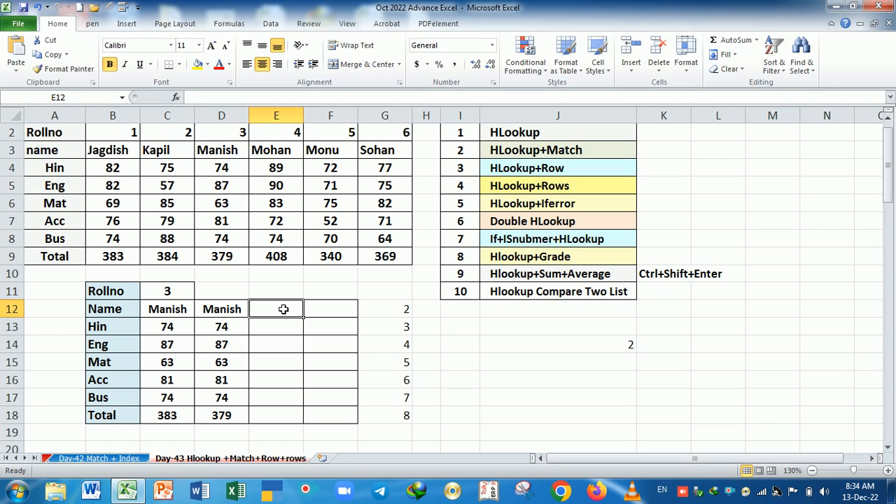
{"action": "type", "text": "="}
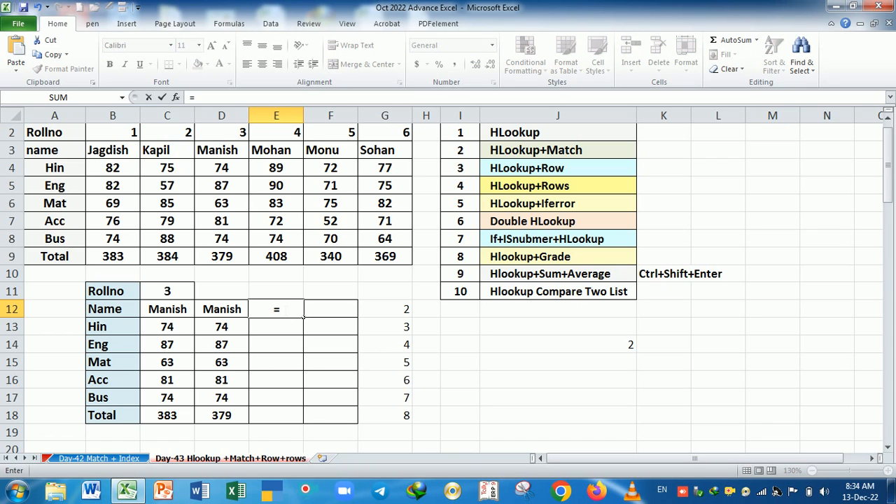
{"action": "type", "text": "hl"}
{"action": "key", "text": "Tab"}
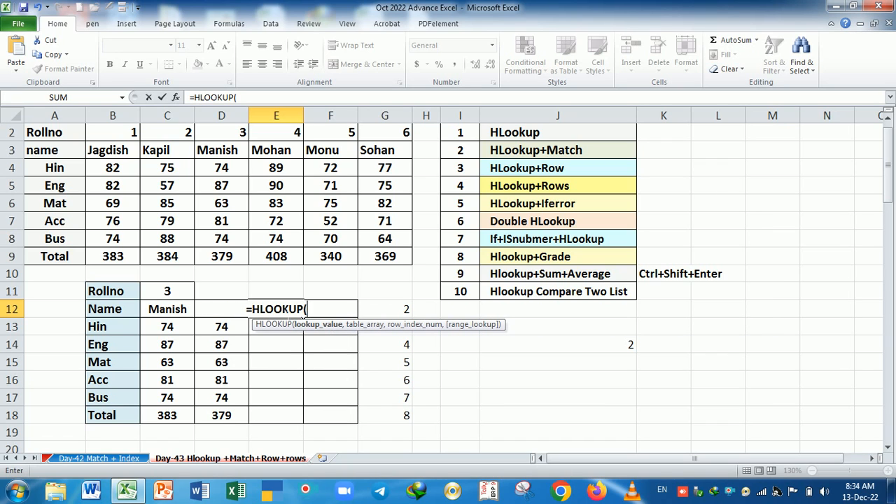
{"action": "left_click", "coordinate": [162, 296]}
{"action": "key", "text": "F4"}
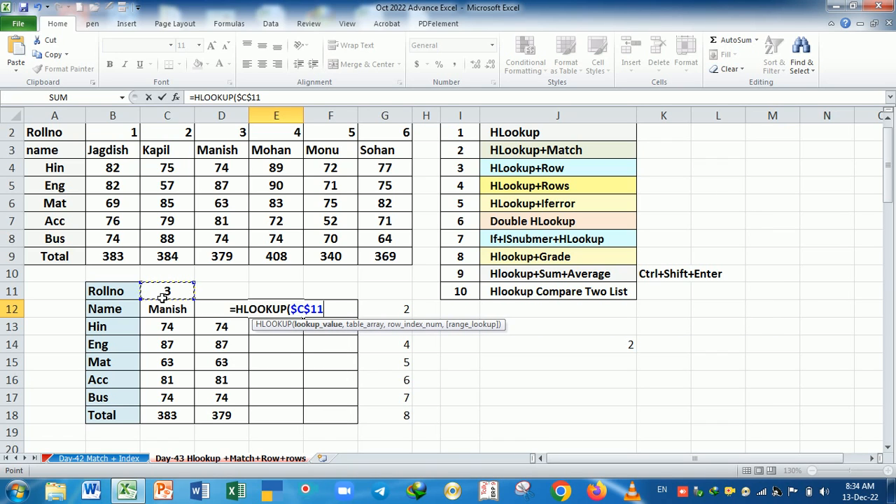
{"action": "type", "text": ","}
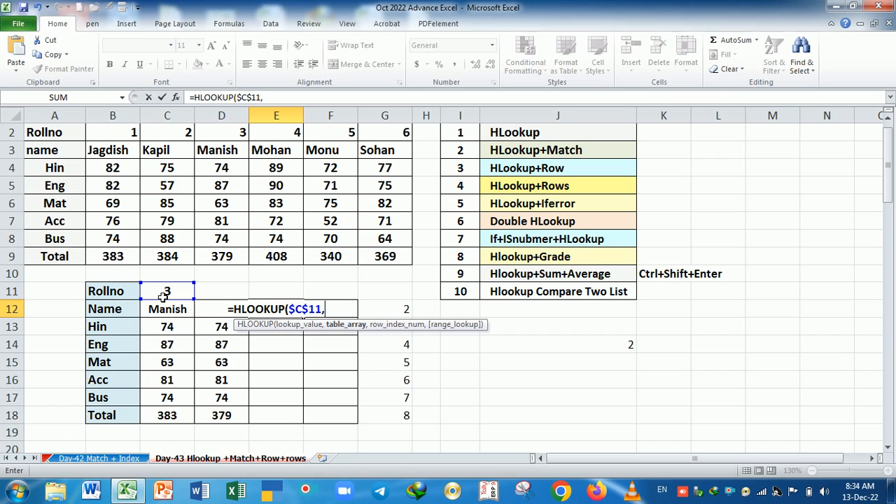
{"action": "left_click_drag", "start_coordinate": [55, 137], "coordinate": [376, 264]}
{"action": "key", "text": "F4"}
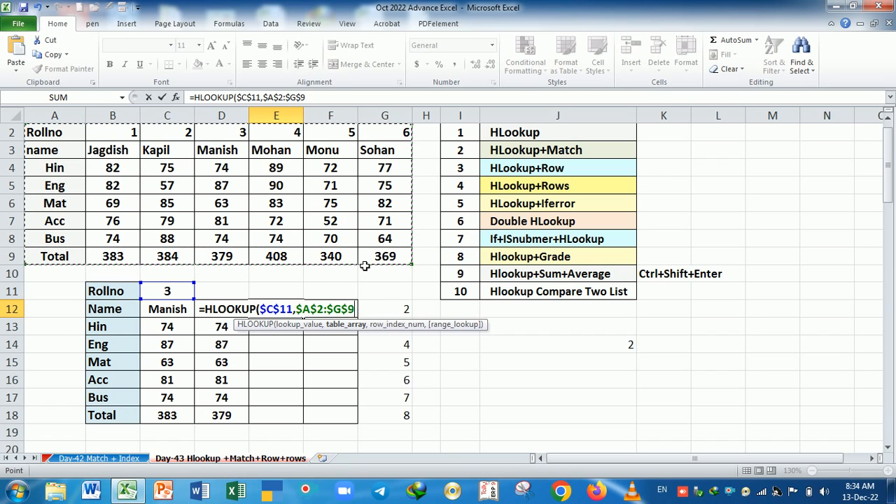
- Add ROW(L2) as the row index and 0 for an exact match to the E12 formula
{"action": "type", "text": ","}
{"action": "type", "text": "row"}
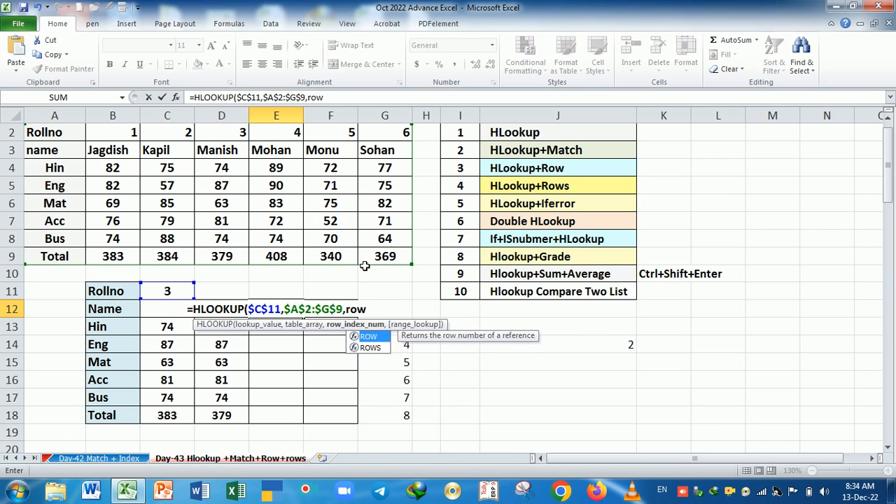
{"action": "key", "text": "Tab"}
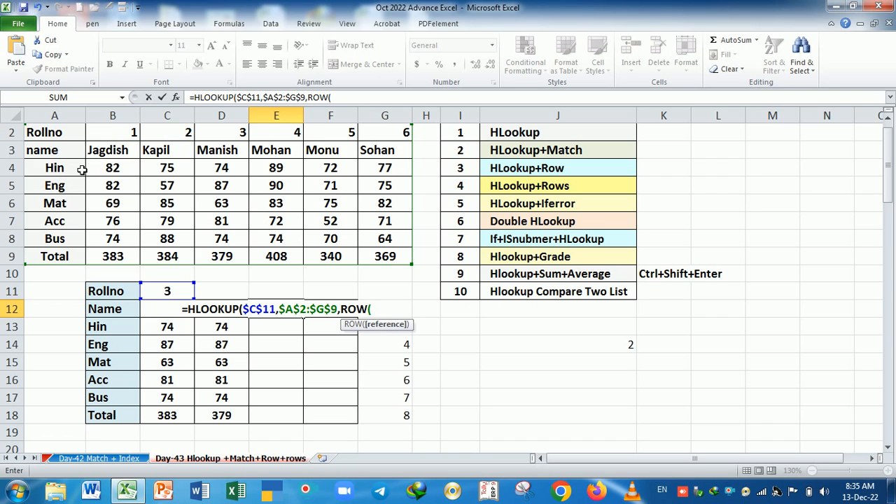
{"action": "left_click", "coordinate": [114, 171]}
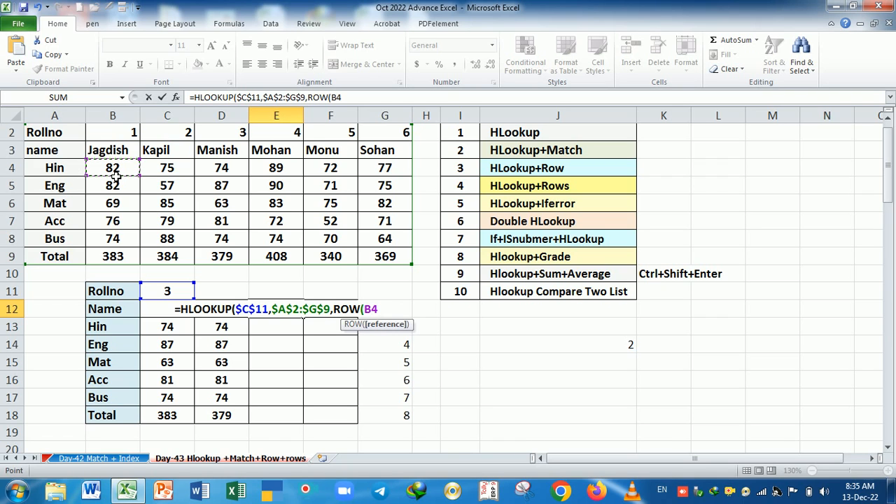
{"action": "left_click", "coordinate": [121, 155]}
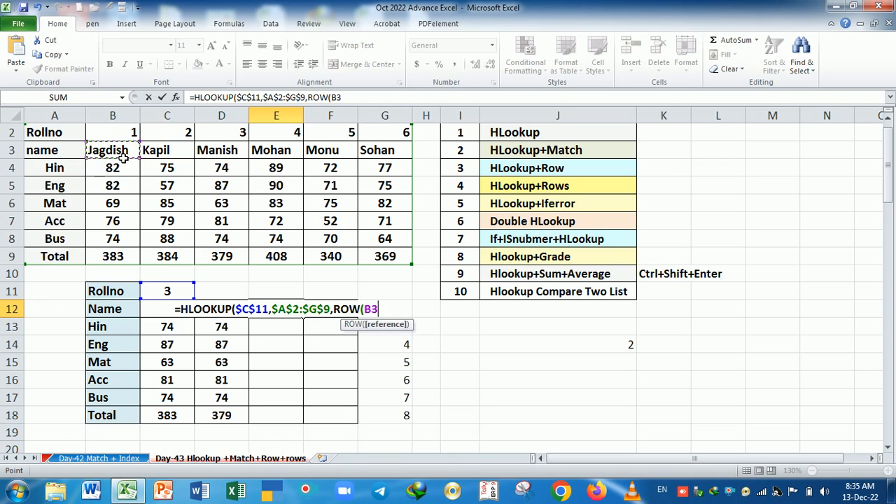
{"action": "scroll", "coordinate": [151, 195], "scroll_direction": "up", "scroll_amount": 1}
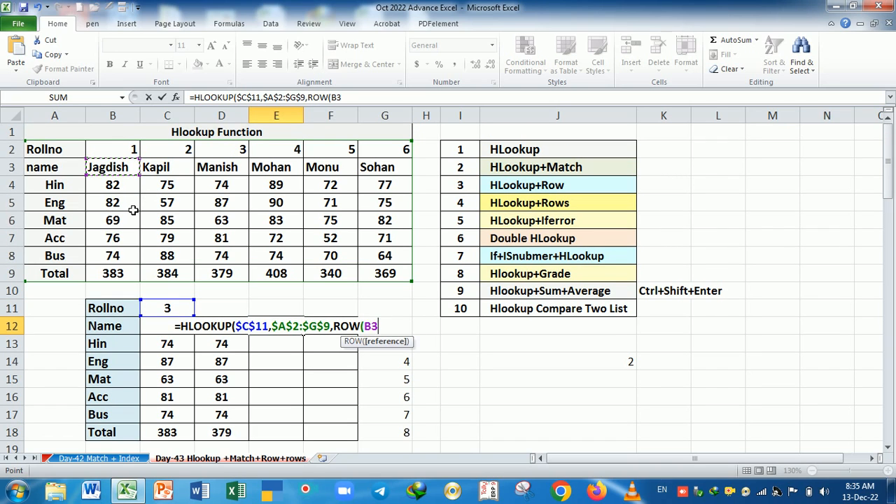
{"action": "left_click", "coordinate": [121, 153]}
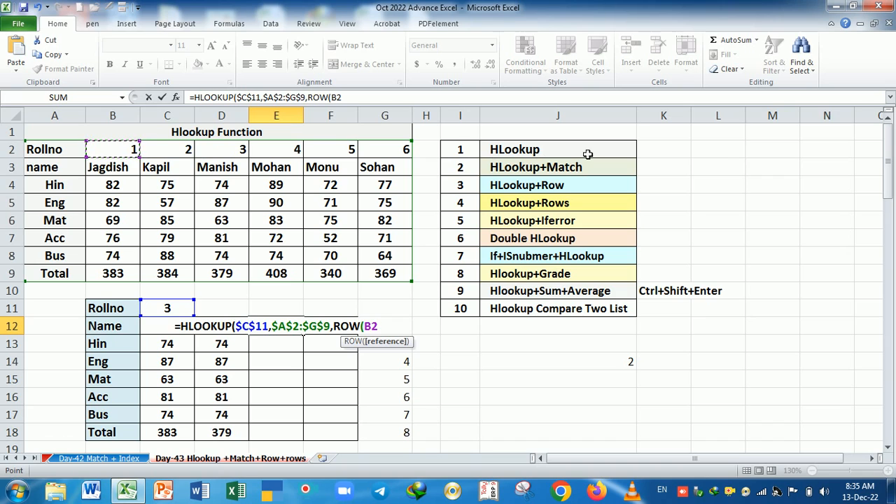
{"action": "left_click", "coordinate": [732, 157]}
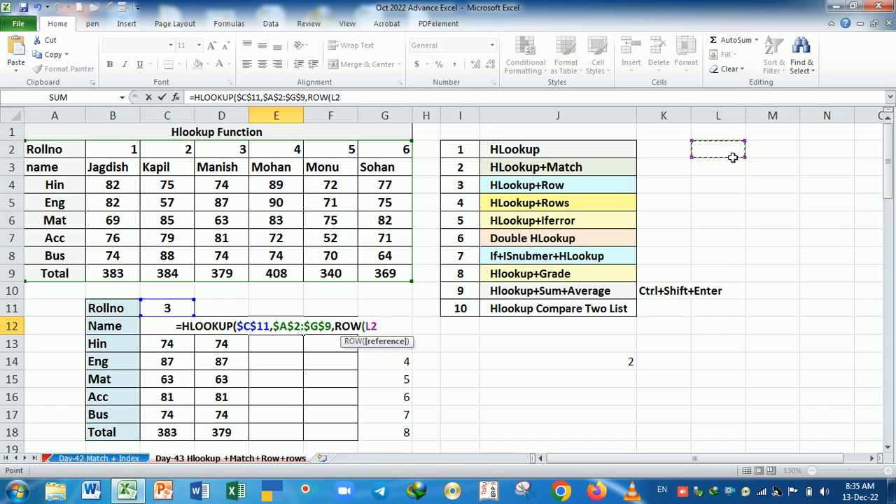
{"action": "type", "text": "),0)"}
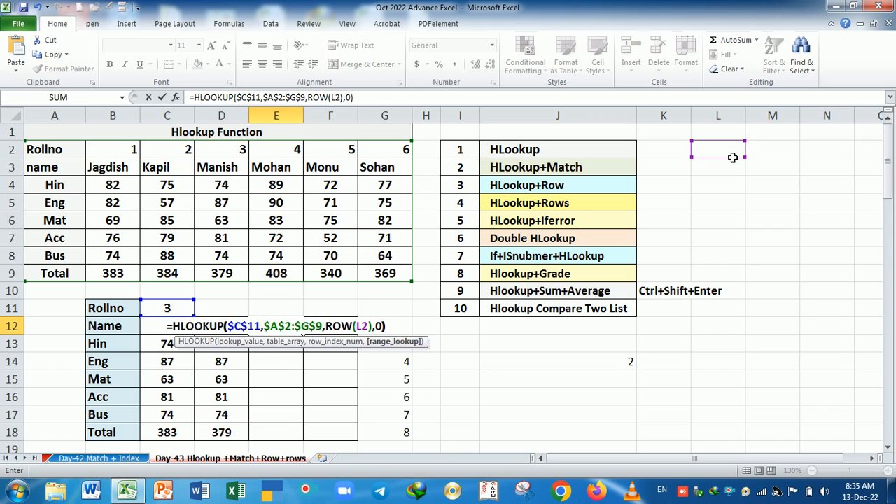
- Complete the E12 lookup formula and fill it down through E18
{"action": "key", "text": "Return"}
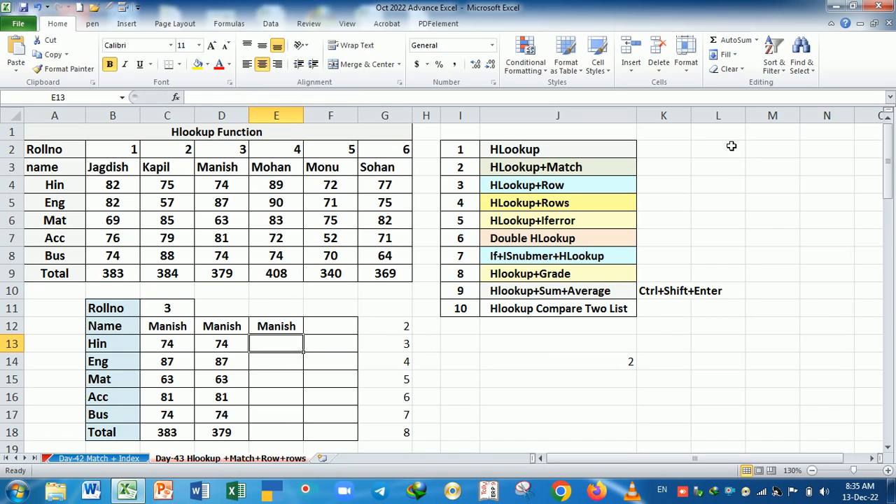
{"action": "left_click", "coordinate": [289, 331]}
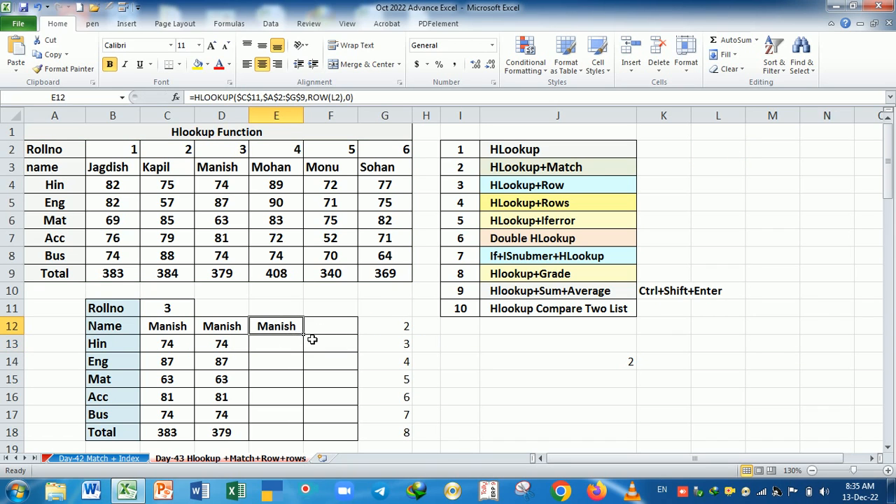
{"action": "left_click_drag", "start_coordinate": [310, 341], "coordinate": [305, 438]}
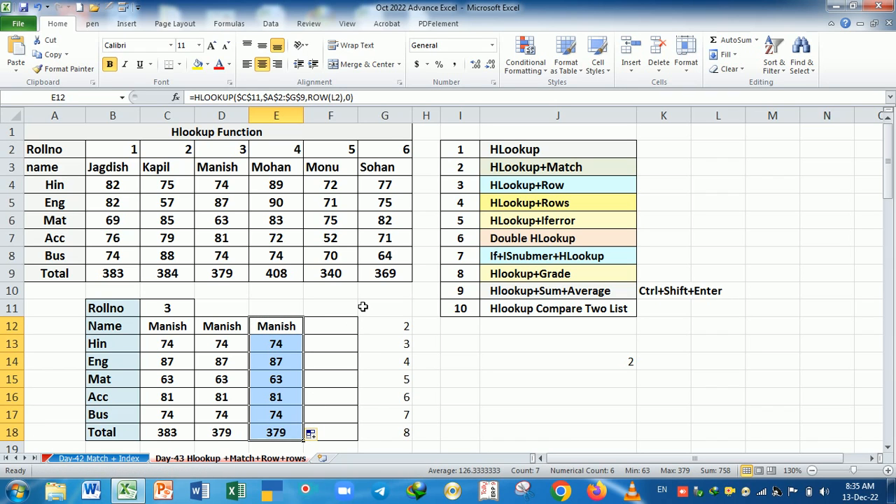
- Inspect the formulas in E12 and E13 to compare the cell each ROW function refers to
{"action": "key", "text": "F2"}
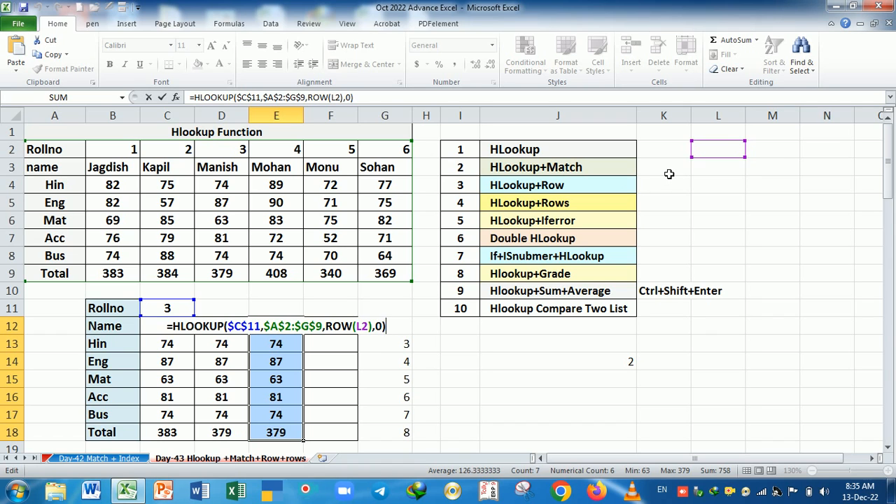
{"action": "key", "text": "Return"}
{"action": "key", "text": "F2"}
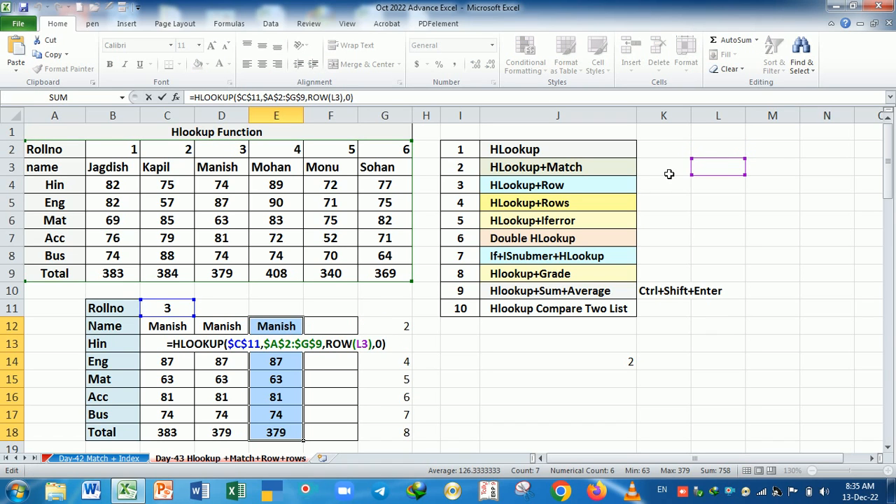
{"action": "key", "text": "Return"}
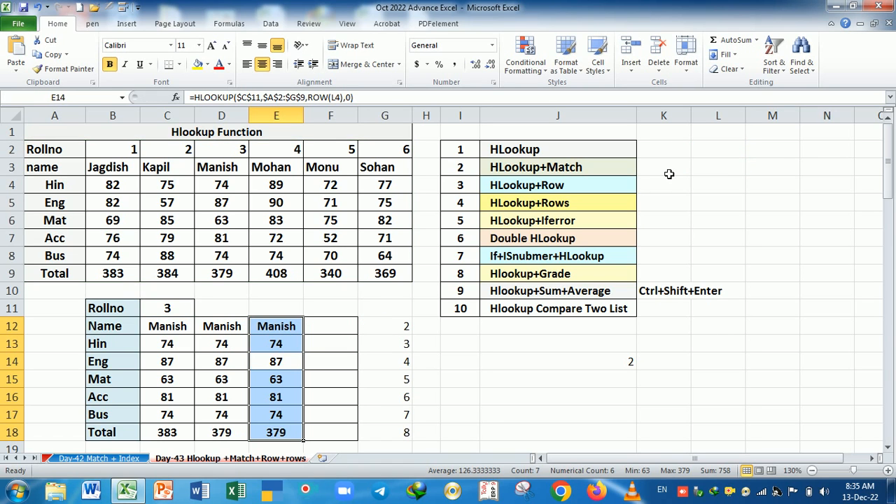
{"action": "double_click", "coordinate": [286, 347]}
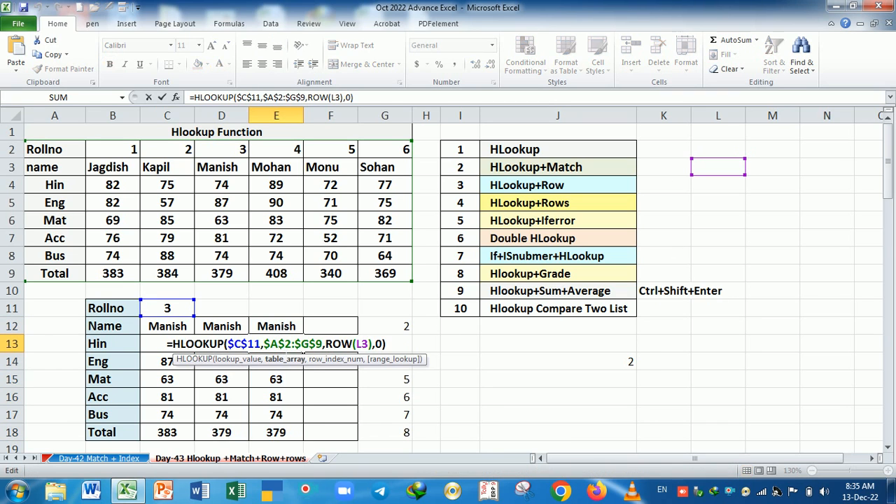
{"action": "key", "text": "Return"}
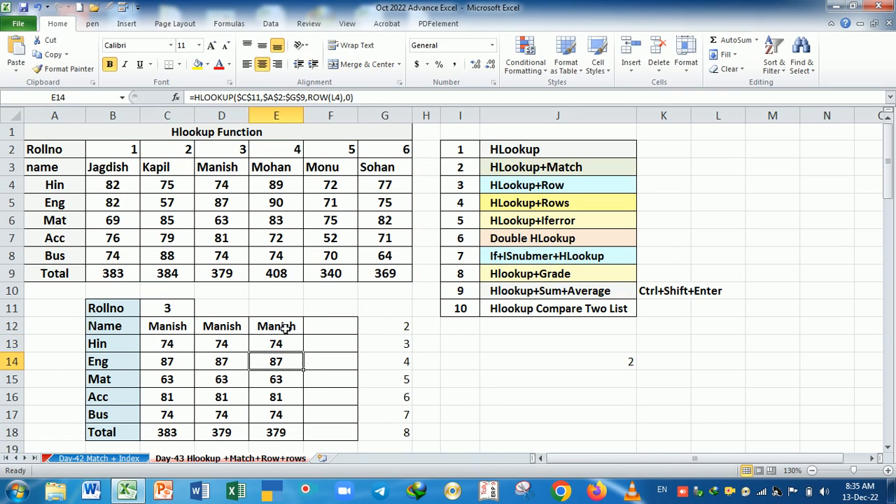
- Evaluate the ROW(L2) part of the E12 formula in place, and restore the original expression
{"action": "double_click", "coordinate": [284, 324]}
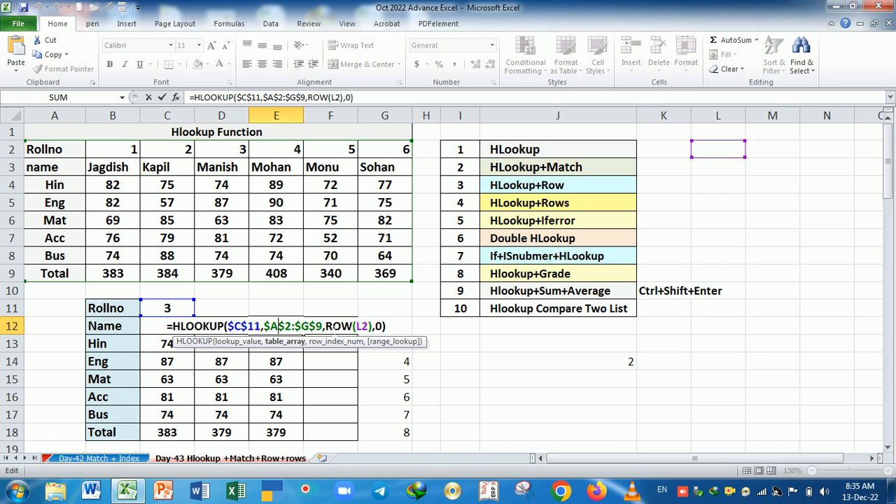
{"action": "left_click_drag", "start_coordinate": [326, 326], "coordinate": [372, 326]}
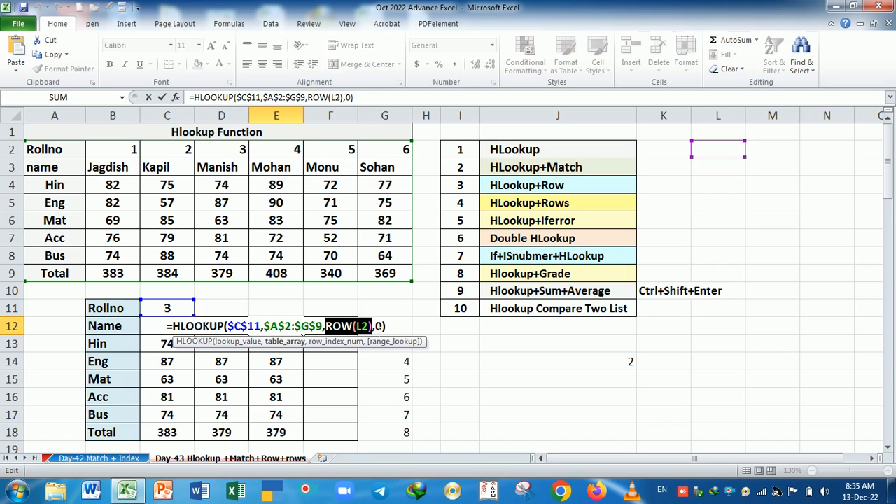
{"action": "key", "text": "F9"}
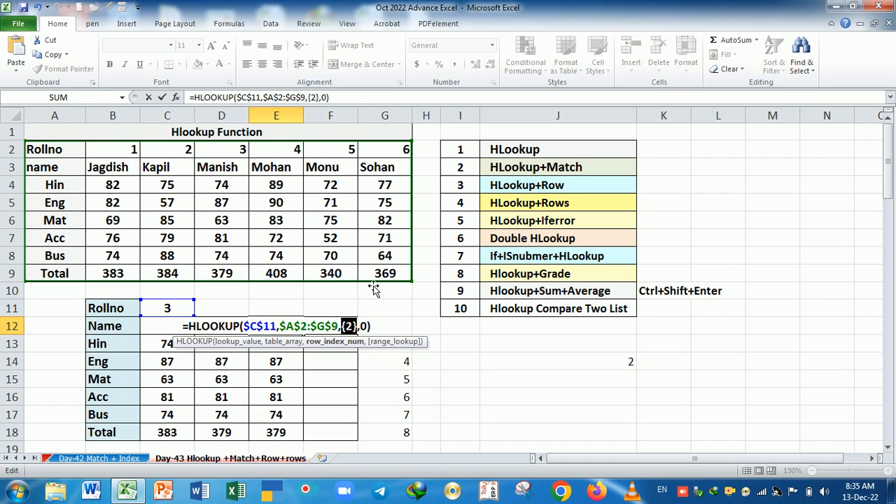
{"action": "key", "text": "ctrl+z"}
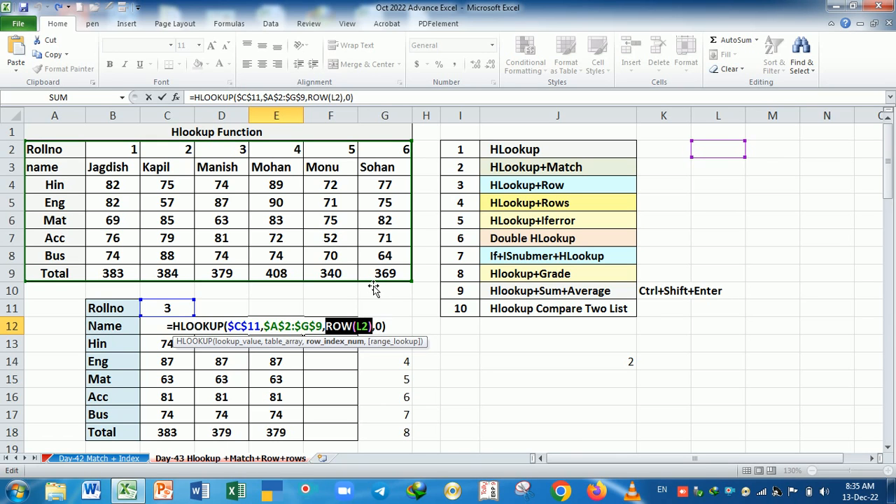
{"action": "key", "text": "Return"}
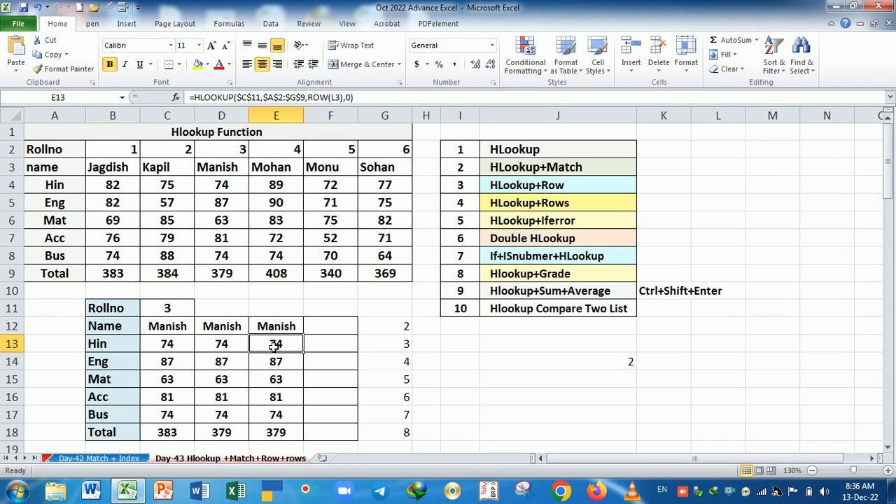
- Evaluate and restore the ROW(L3) part of the E13 formula, and refill that formula down through E18
{"action": "double_click", "coordinate": [275, 345]}
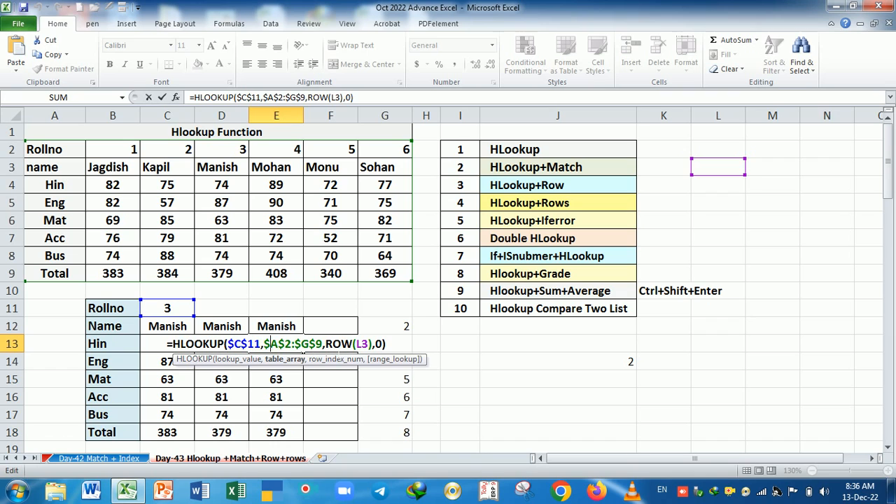
{"action": "left_click_drag", "start_coordinate": [326, 343], "coordinate": [370, 344]}
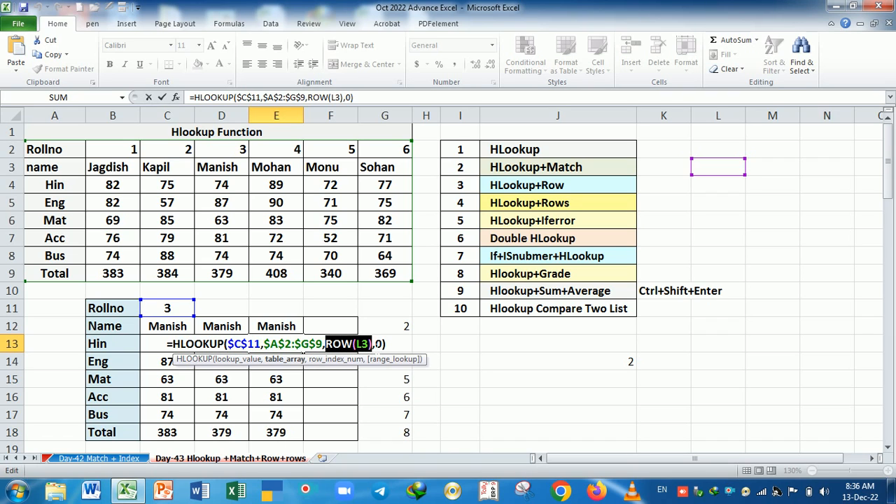
{"action": "key", "text": "F9"}
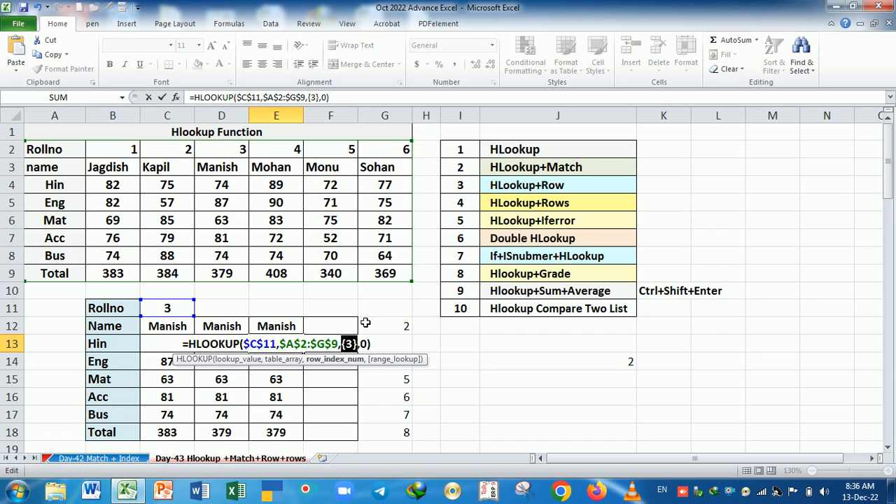
{"action": "key", "text": "ctrl+z"}
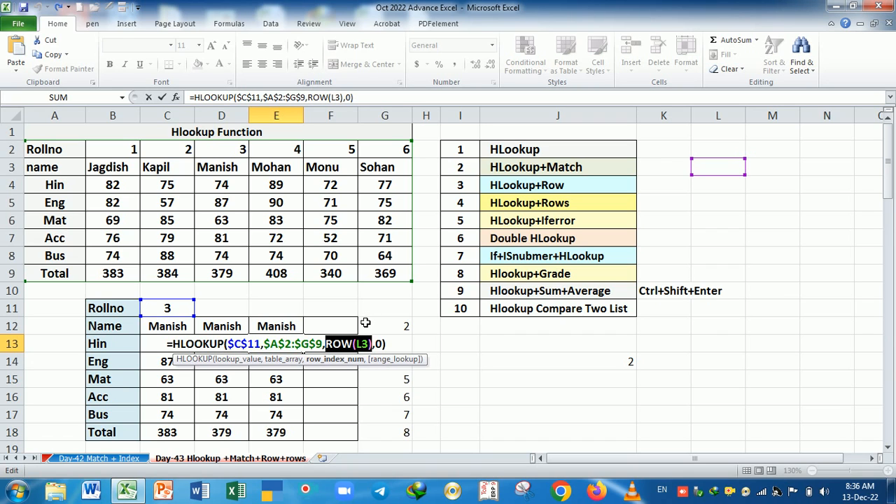
{"action": "key", "text": "Return"}
{"action": "left_click", "coordinate": [286, 346]}
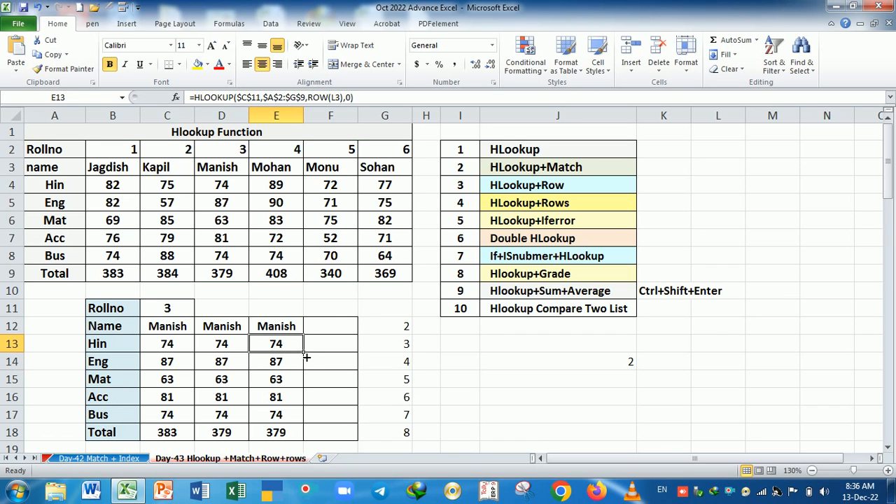
{"action": "left_click_drag", "start_coordinate": [306, 358], "coordinate": [308, 435]}
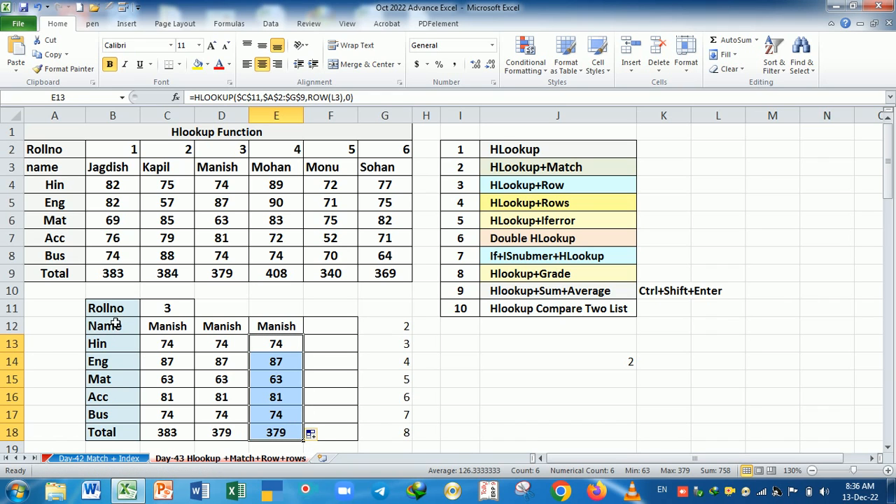
- Compare the row labels in B11:B18 with those in A3:A9, and review the E12 formula
{"action": "left_click_drag", "start_coordinate": [115, 312], "coordinate": [131, 430]}
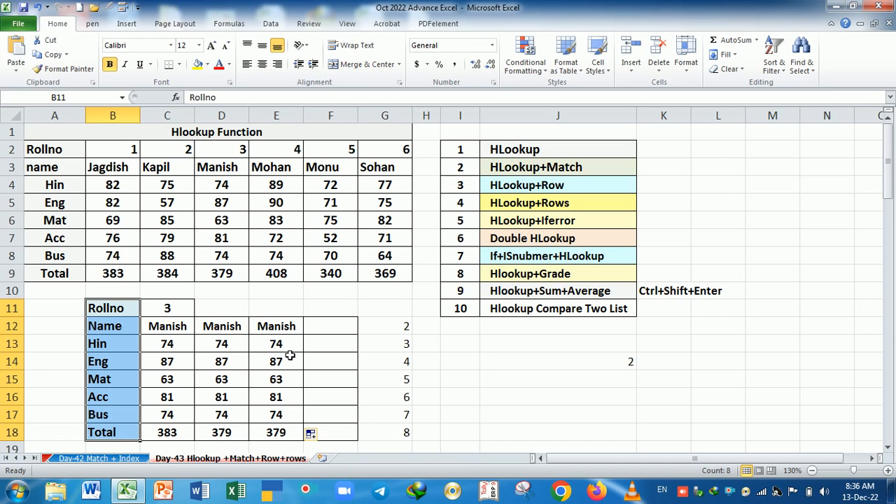
{"action": "left_click", "coordinate": [123, 328]}
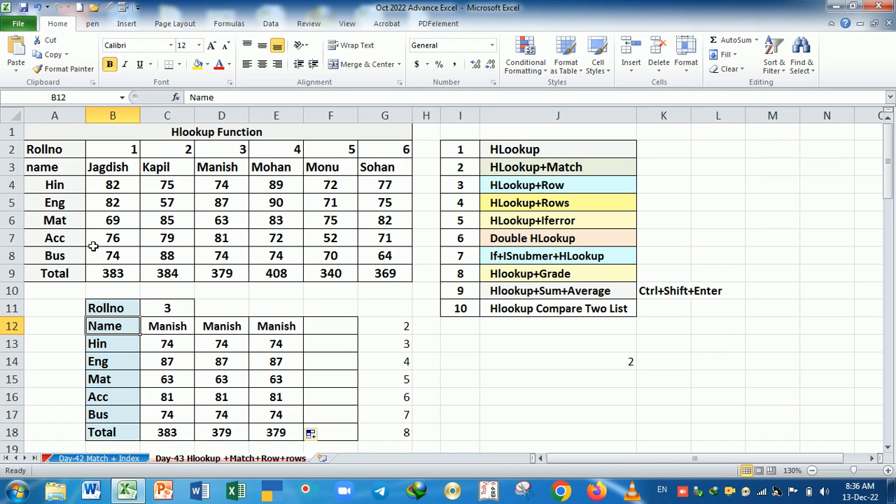
{"action": "left_click_drag", "start_coordinate": [69, 167], "coordinate": [70, 274]}
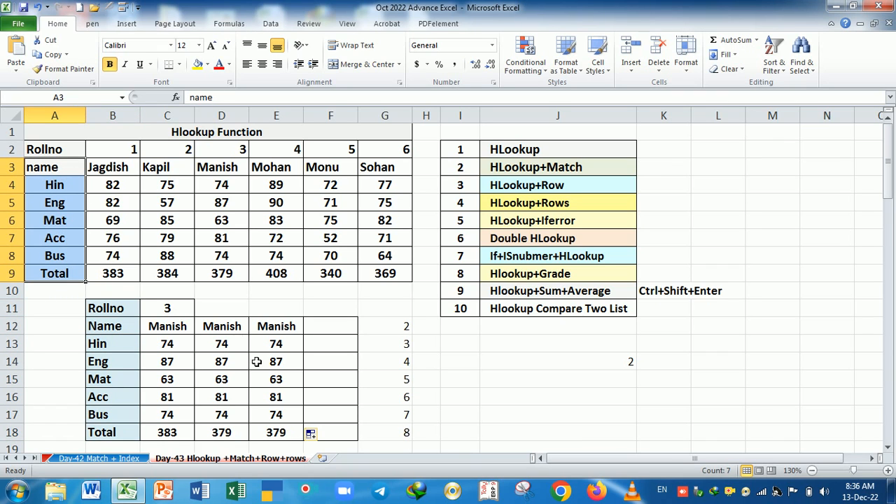
{"action": "double_click", "coordinate": [279, 328]}
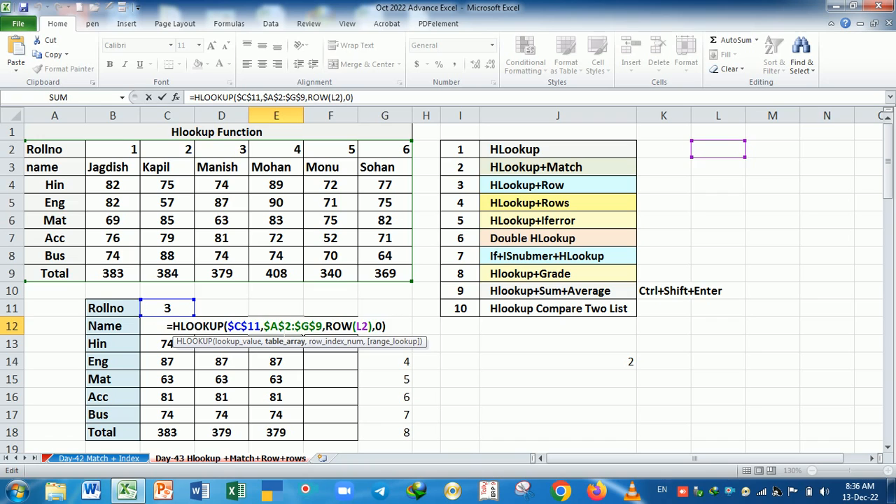
{"action": "key", "text": "Return"}
- Begin an HLOOKUP formula in F12 with $C$11 as the lookup value and $A$2:$G$9 as the table array
{"action": "left_click", "coordinate": [321, 330]}
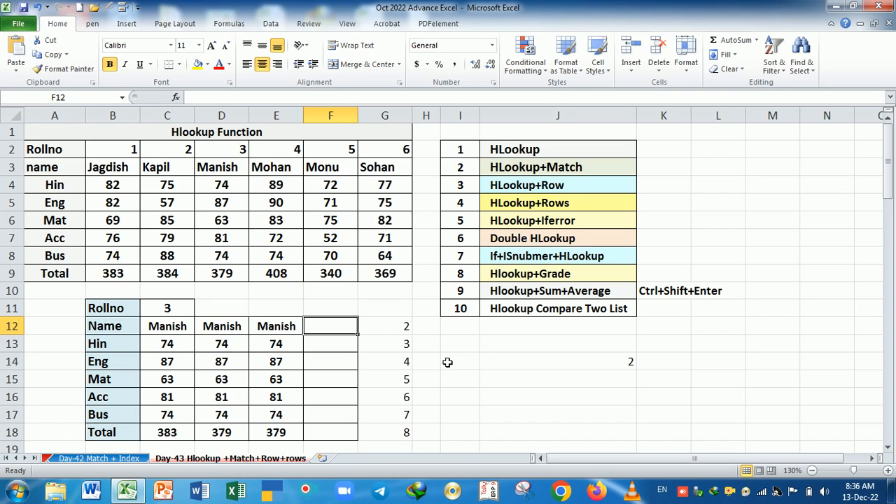
{"action": "type", "text": "="}
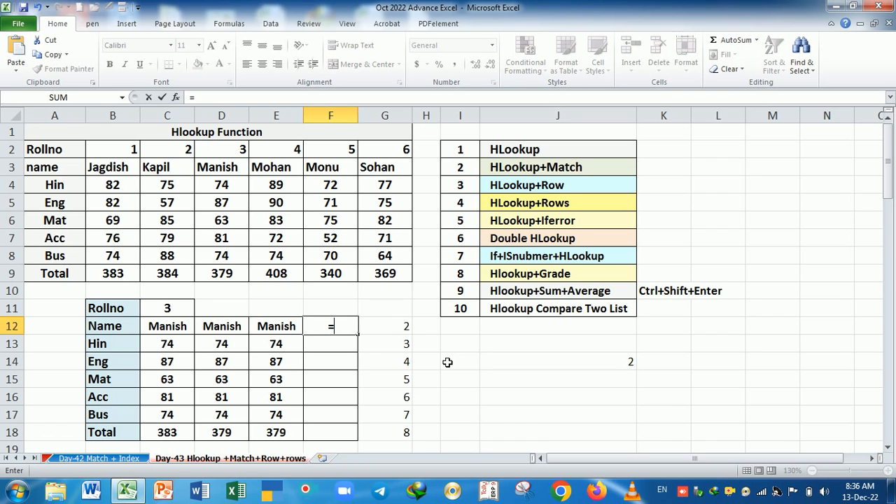
{"action": "type", "text": "hl"}
{"action": "key", "text": "Tab"}
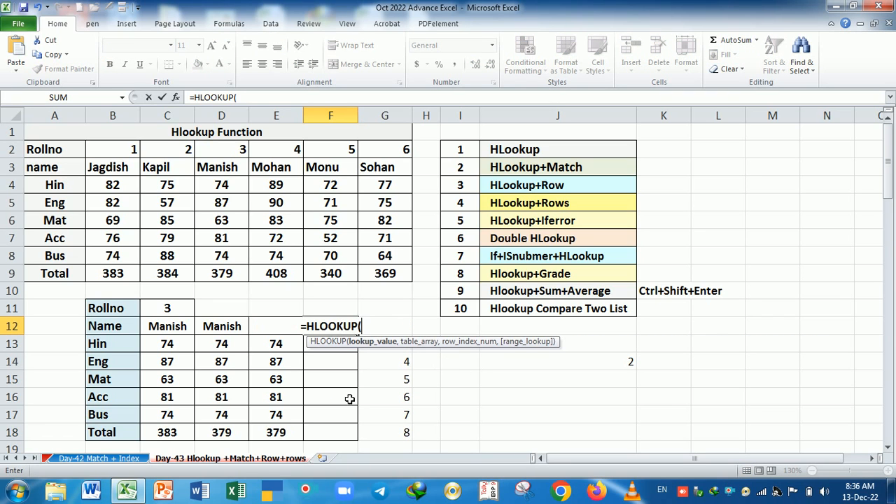
{"action": "left_click", "coordinate": [172, 311]}
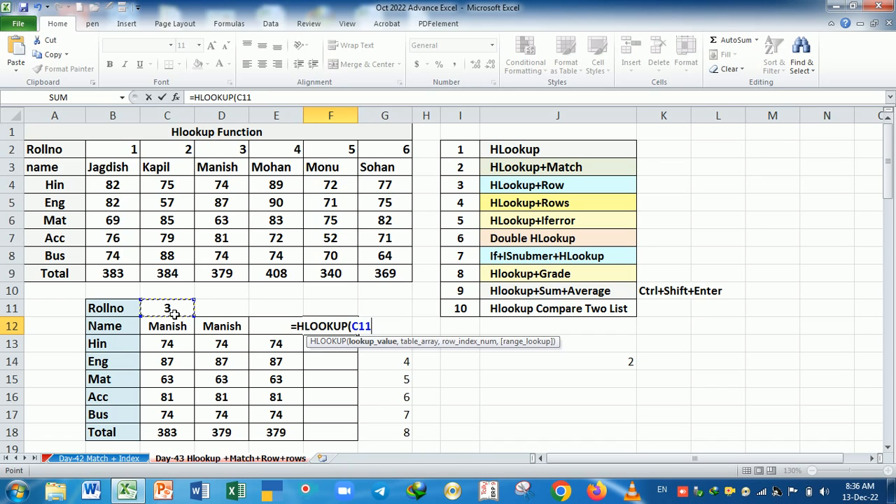
{"action": "key", "text": "F4"}
{"action": "type", "text": ","}
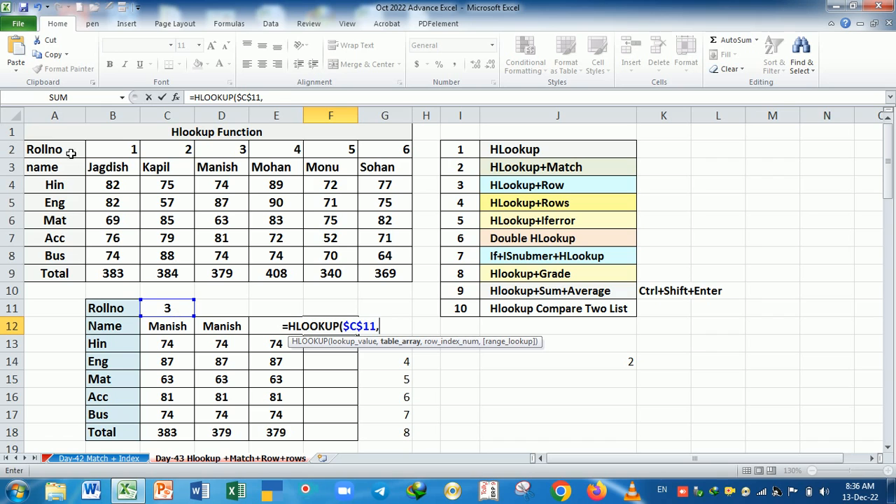
{"action": "left_click_drag", "start_coordinate": [70, 150], "coordinate": [380, 272]}
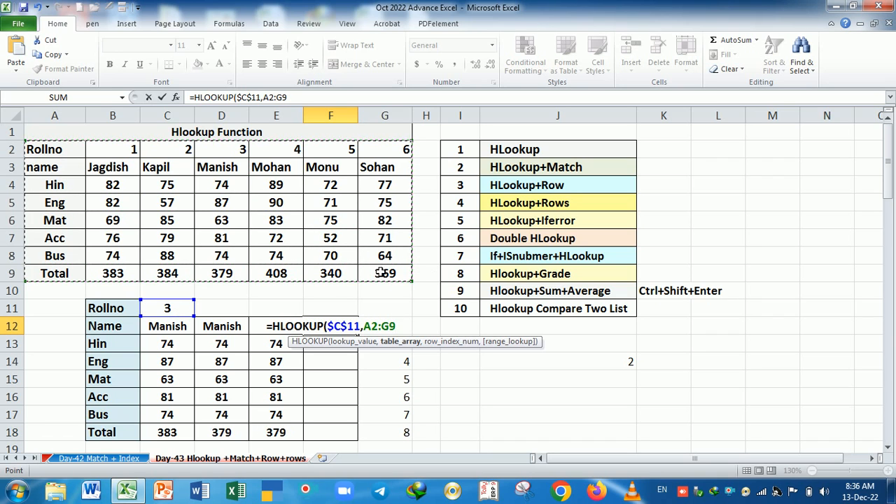
{"action": "key", "text": "F4"}
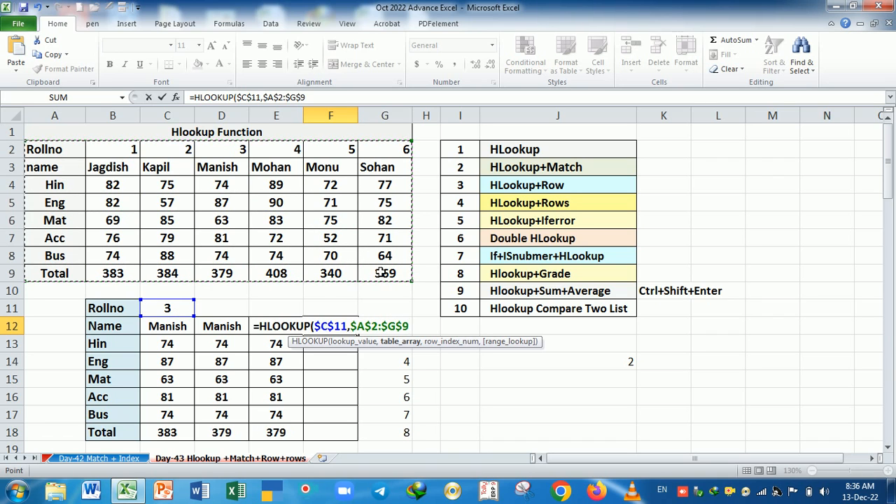
{"action": "type", "text": ","}
- Complete the F12 formula with ROWS(L$1:L2) as the row index and 0 for exact match, and fill it down through F18
{"action": "type", "text": "r"}
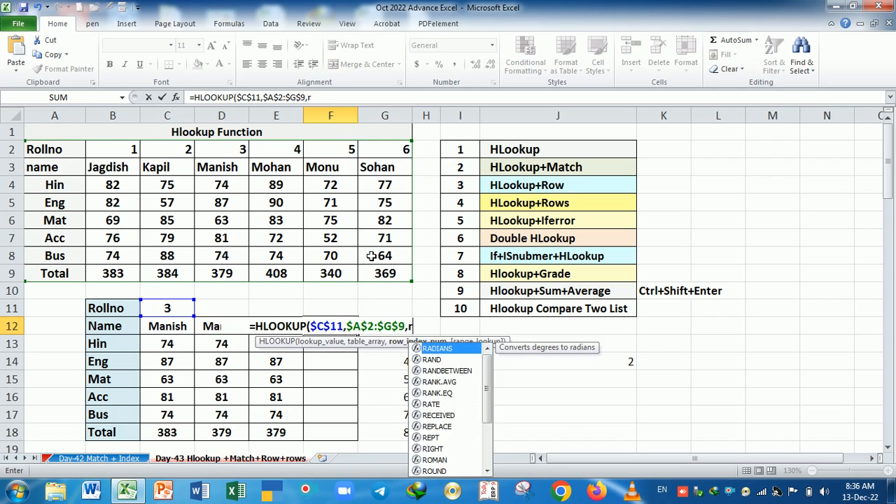
{"action": "type", "text": "ows"}
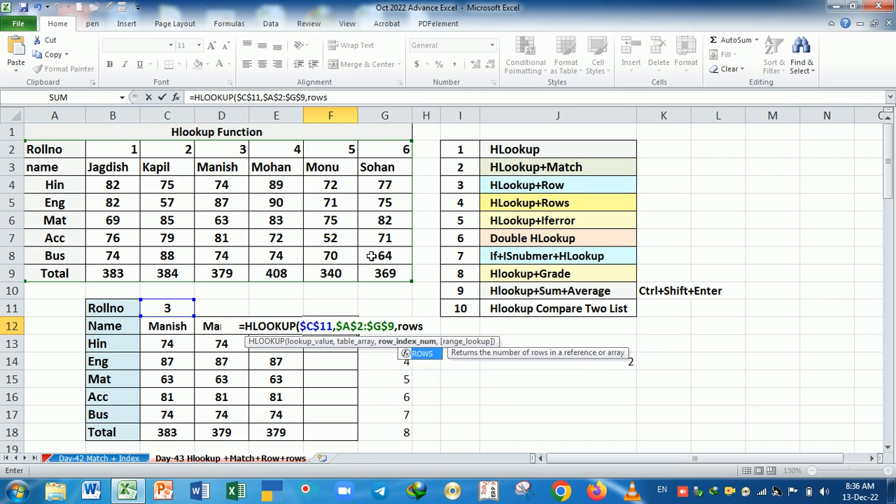
{"action": "type", "text": "("}
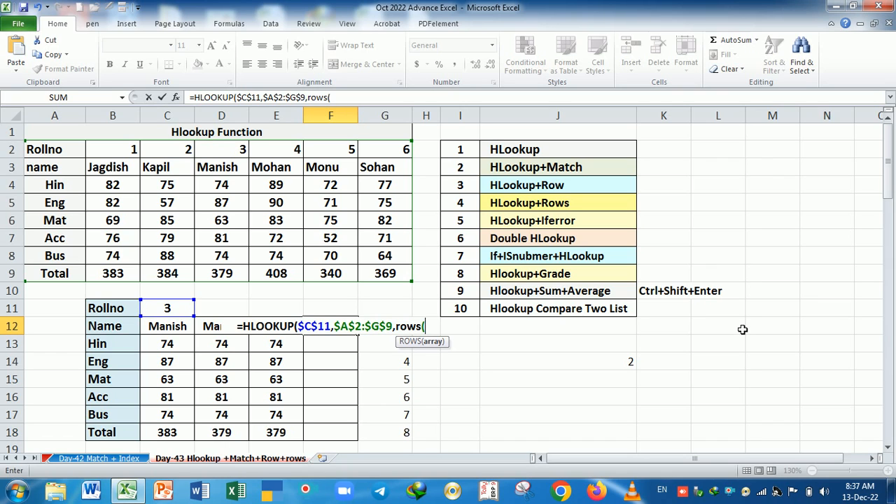
{"action": "left_click_drag", "start_coordinate": [715, 135], "coordinate": [715, 145]}
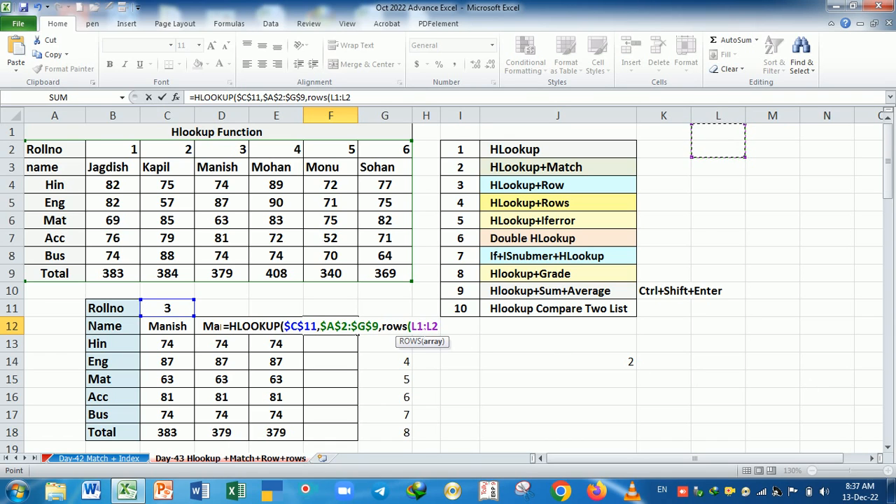
{"action": "left_click", "coordinate": [411, 326]}
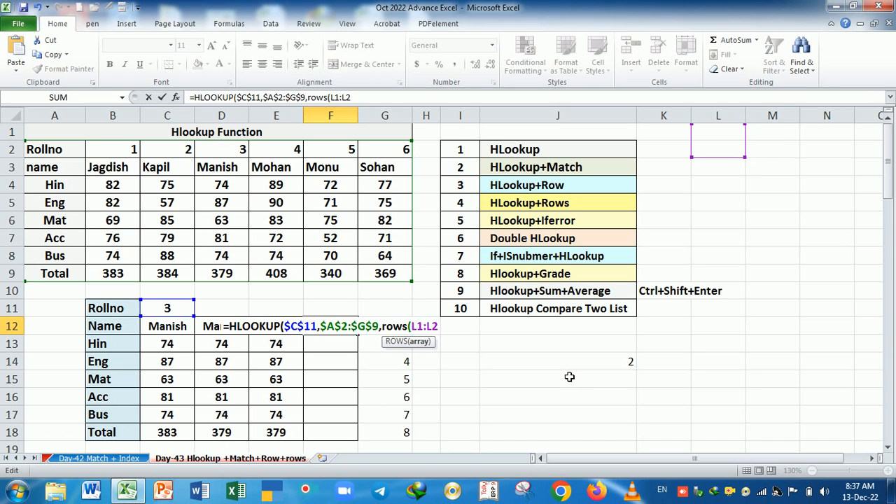
{"action": "type", "text": "$1:L2"}
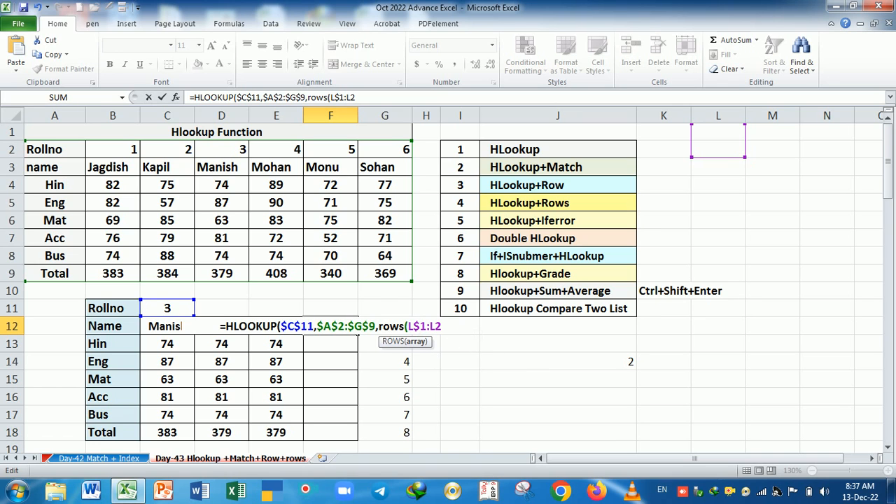
{"action": "type", "text": "),0"}
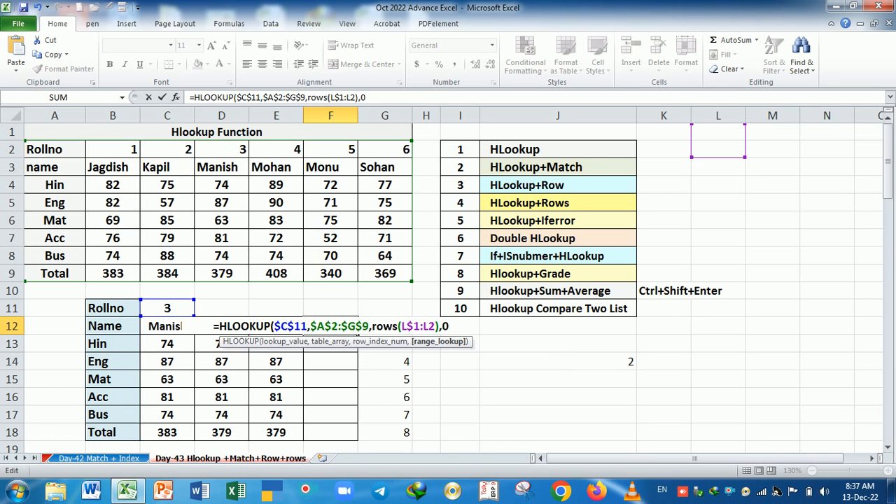
{"action": "key", "text": "Return"}
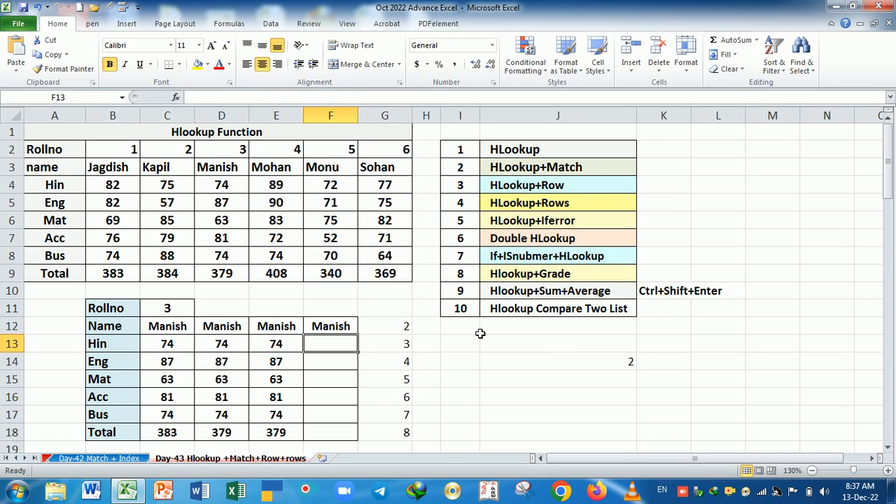
{"action": "left_click", "coordinate": [320, 329]}
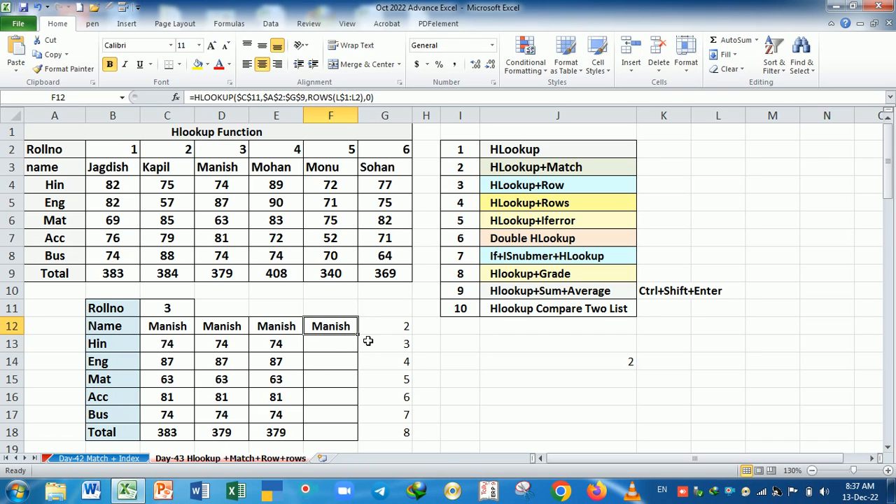
{"action": "left_click_drag", "start_coordinate": [357, 335], "coordinate": [362, 440]}
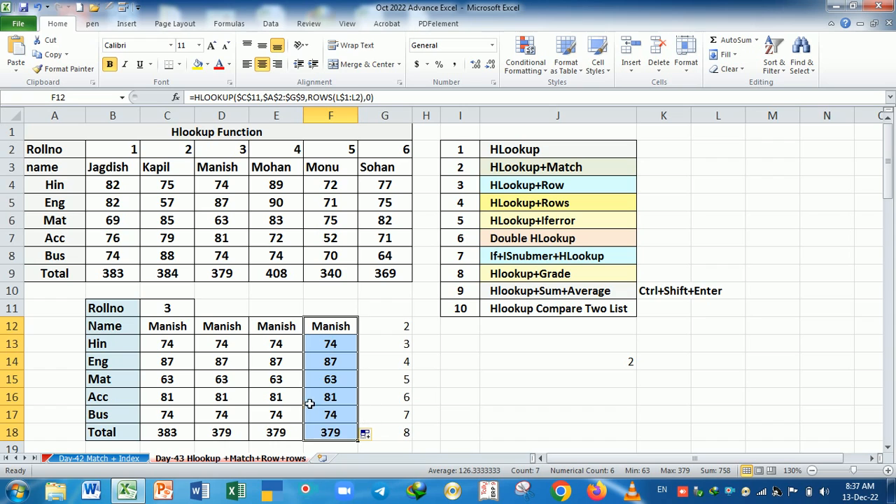
- Review the MATCH, ROW and ROWS variants of the HLOOKUP formula in cells D12, E13 and F12
{"action": "left_click", "coordinate": [231, 332]}
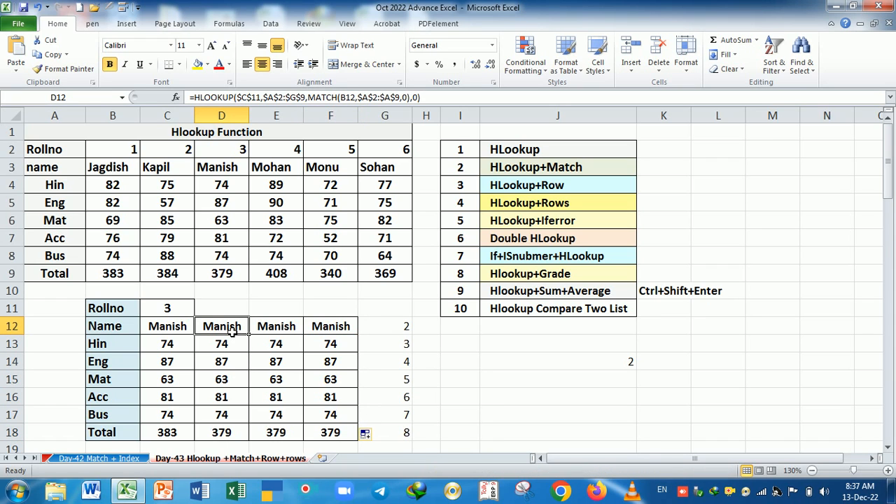
{"action": "double_click", "coordinate": [232, 332]}
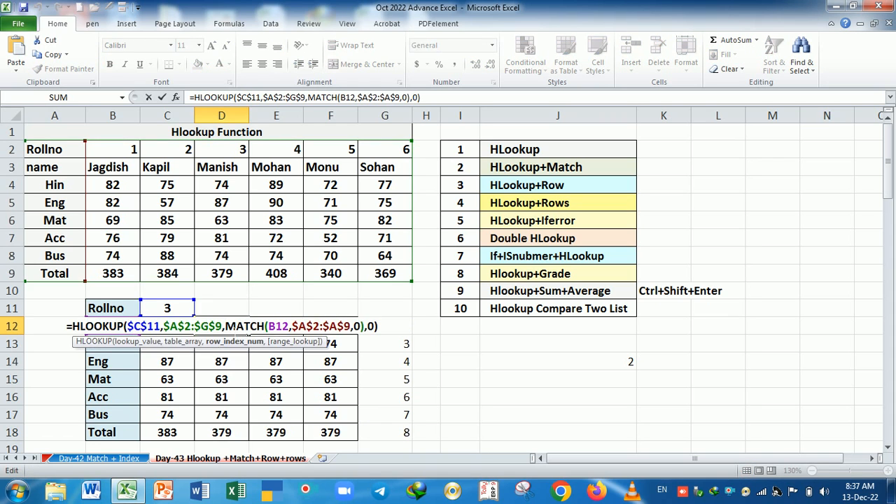
{"action": "key", "text": "Return"}
{"action": "double_click", "coordinate": [272, 337]}
{"action": "key", "text": "Escape"}
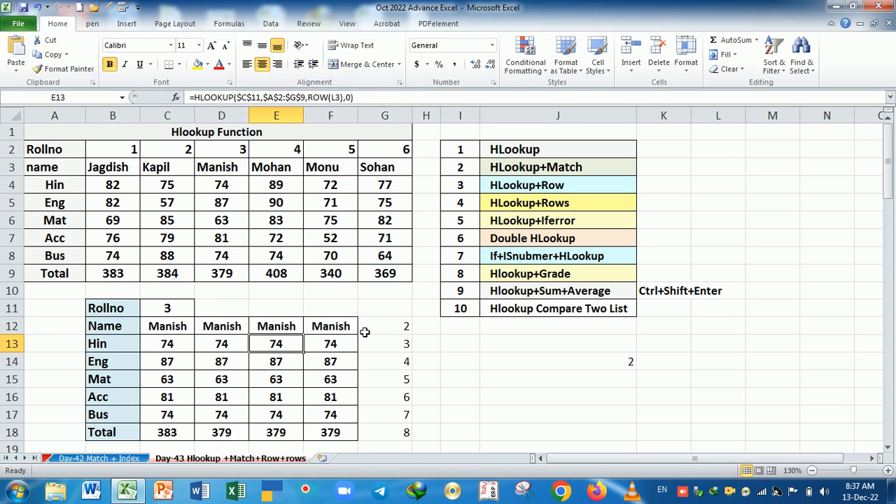
{"action": "left_click", "coordinate": [346, 327]}
{"action": "double_click", "coordinate": [346, 328]}
{"action": "key", "text": "Return"}
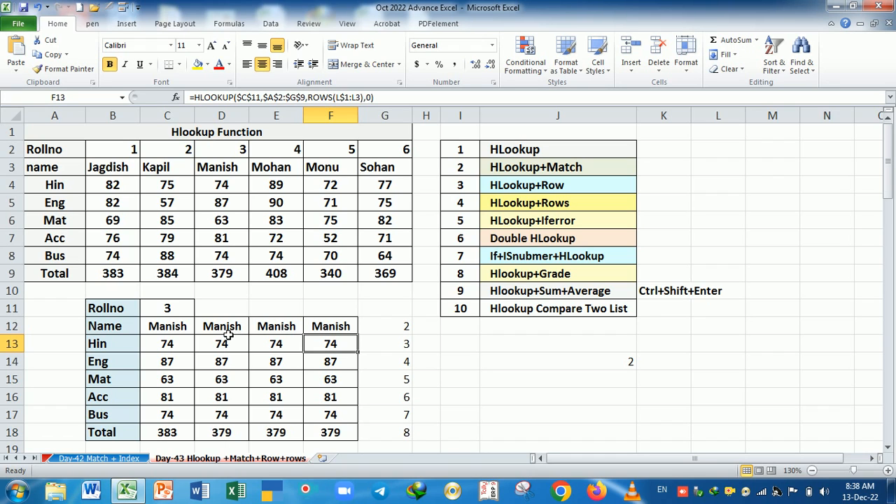
- Evaluate the ROWS(L$1:L2) part of the F12 formula in place, and restore the original expression
{"action": "left_click_drag", "start_coordinate": [224, 330], "coordinate": [330, 336]}
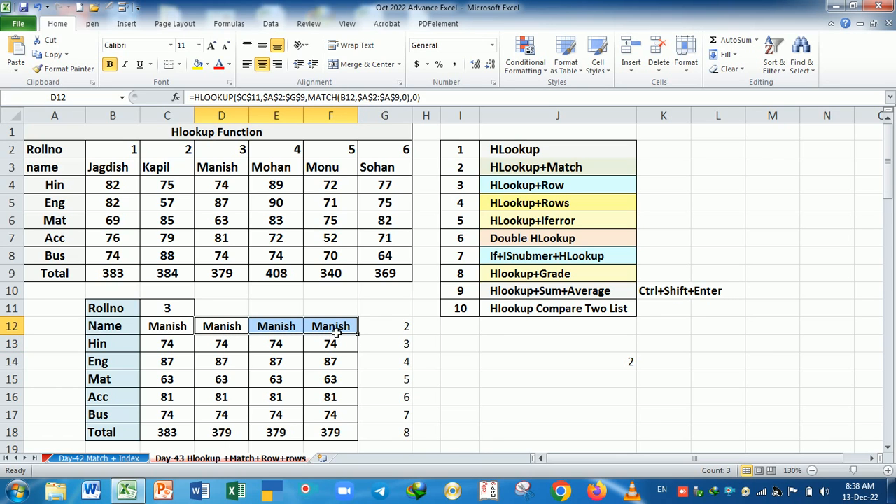
{"action": "left_click", "coordinate": [336, 335]}
{"action": "double_click", "coordinate": [336, 334]}
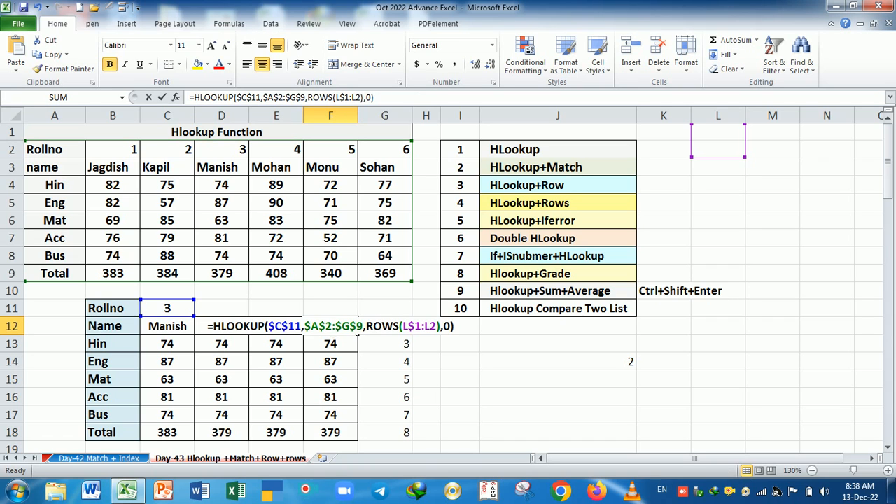
{"action": "left_click_drag", "start_coordinate": [365, 326], "coordinate": [441, 326]}
{"action": "type", "text": "2"}
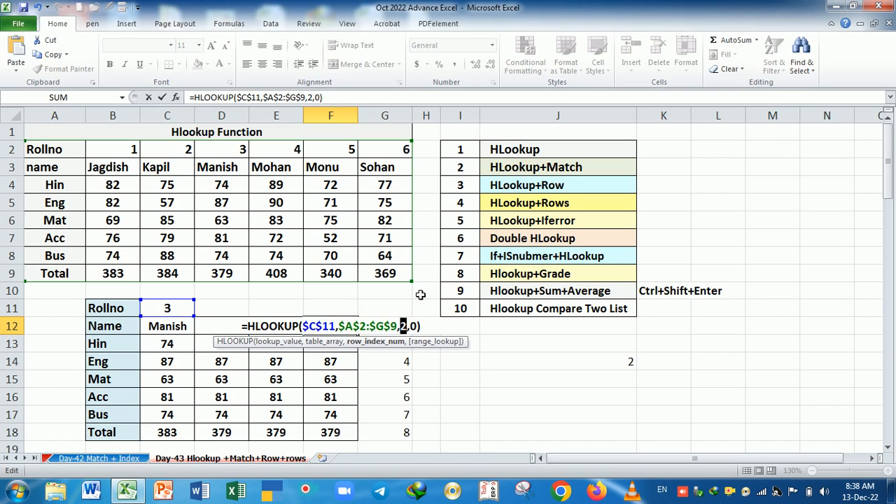
{"action": "key", "text": "ctrl+z"}
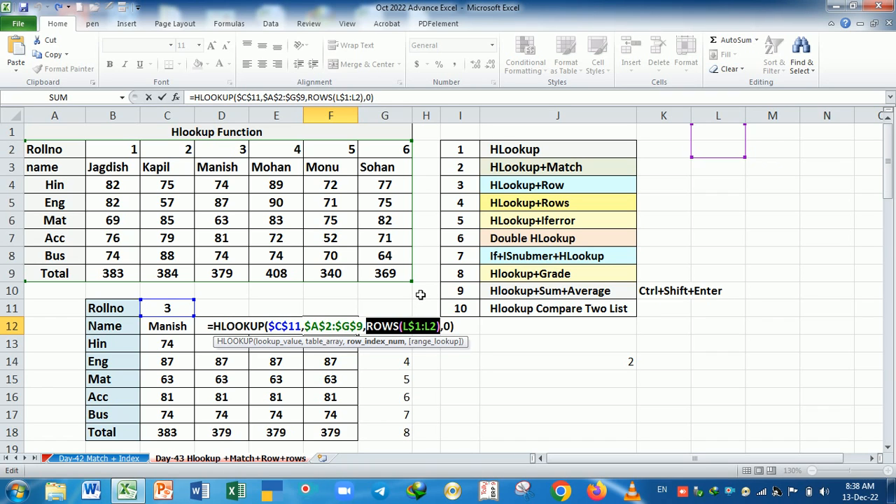
{"action": "key", "text": "Return"}
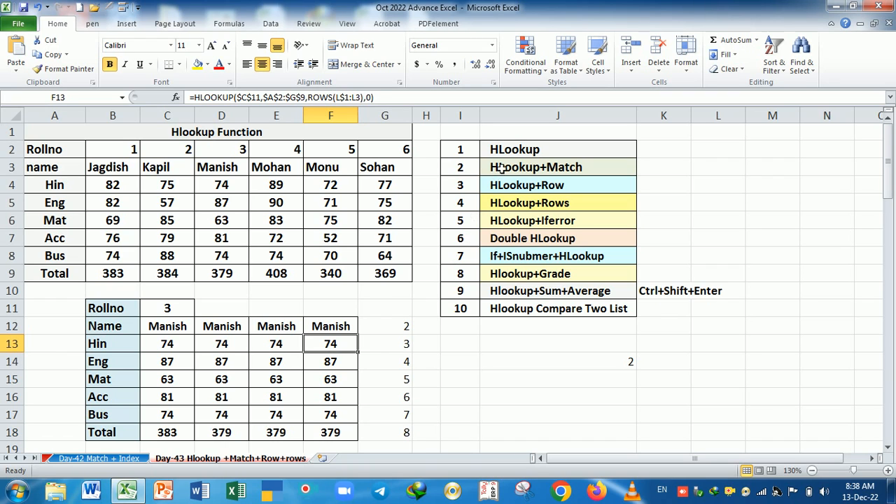
- Review the HLOOKUP topic list in J2:J6, from HLookup through HLookup+Iferror
{"action": "left_click_drag", "start_coordinate": [505, 153], "coordinate": [516, 205]}
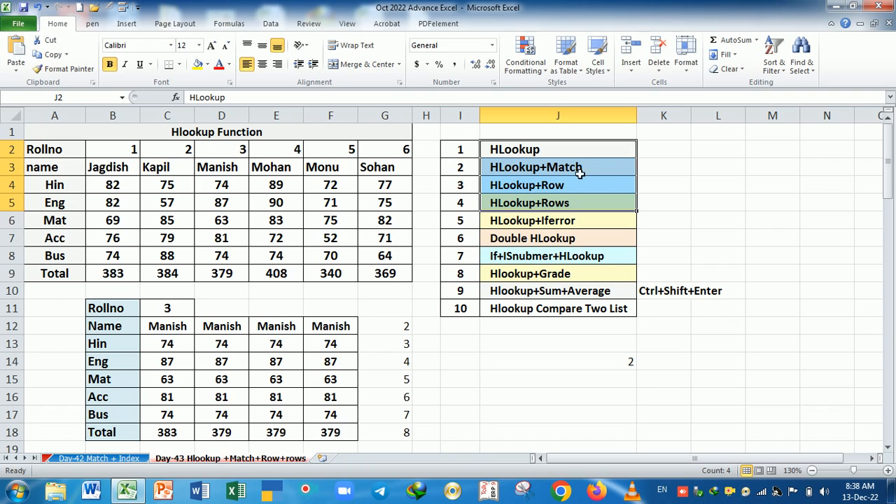
{"action": "left_click", "coordinate": [531, 203]}
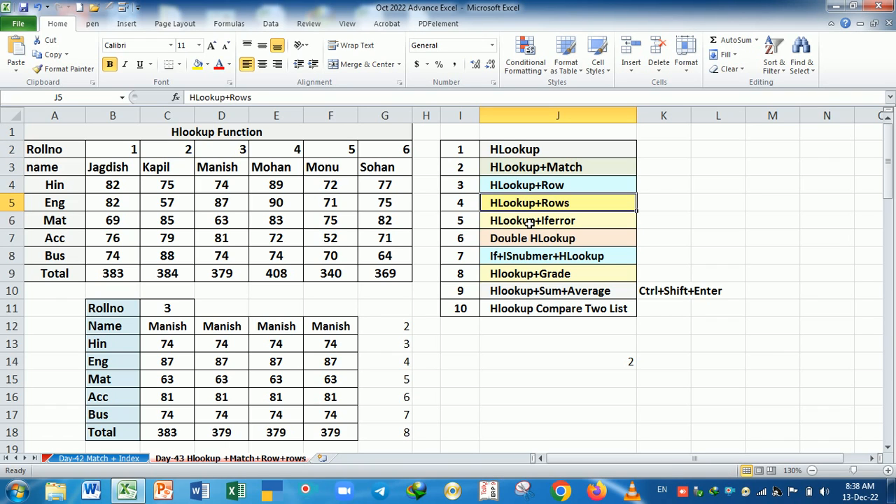
{"action": "left_click", "coordinate": [530, 222]}
- Examine the roll number rows and row labels of the two Iferror+Hlookup tables in rows 23 to 37
{"action": "scroll", "coordinate": [498, 364], "scroll_direction": "down", "scroll_amount": 6}
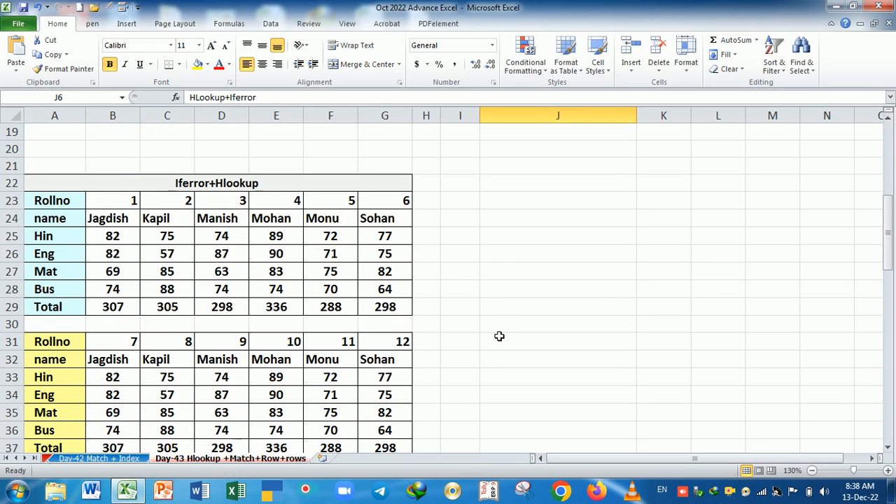
{"action": "scroll", "coordinate": [557, 307], "scroll_direction": "down", "scroll_amount": 1}
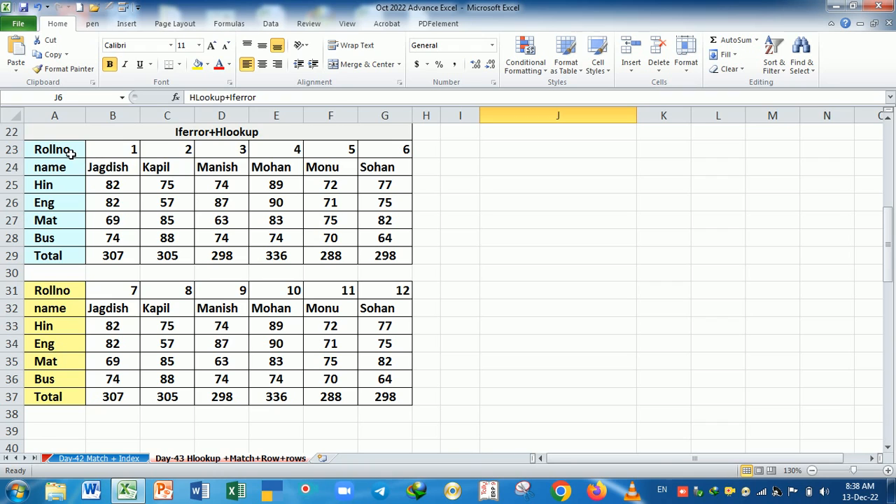
{"action": "left_click_drag", "start_coordinate": [70, 150], "coordinate": [379, 163]}
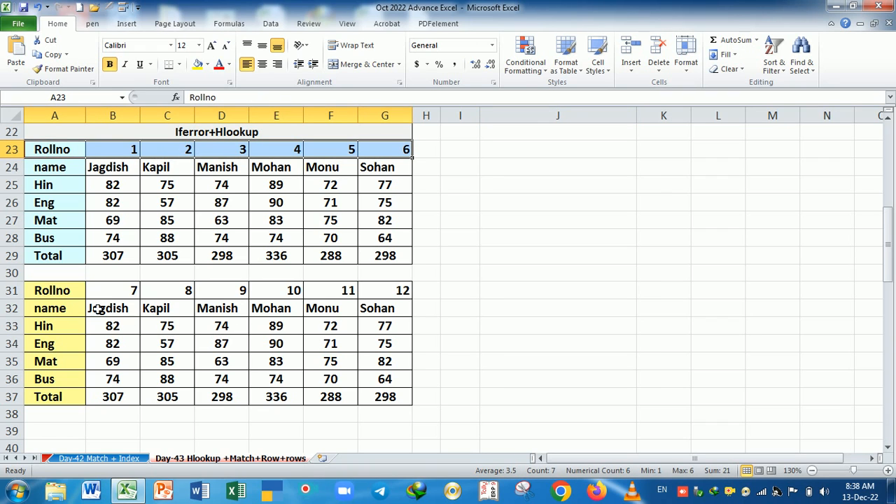
{"action": "left_click_drag", "start_coordinate": [114, 292], "coordinate": [385, 291]}
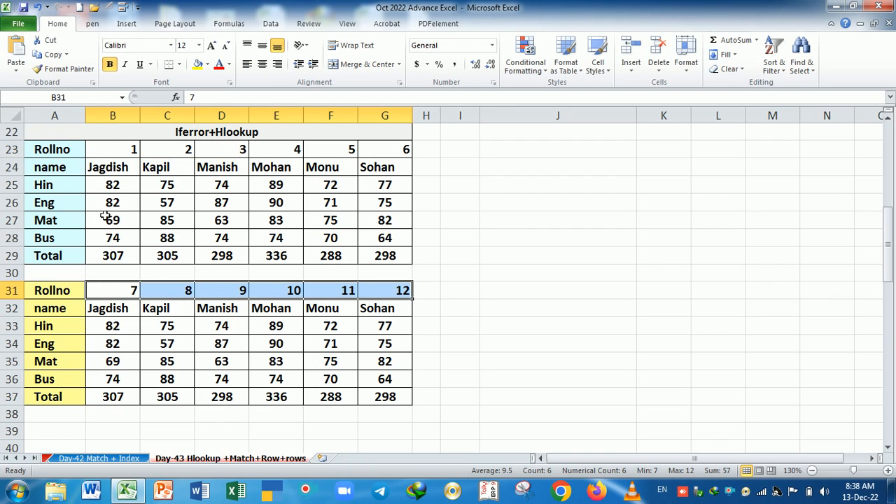
{"action": "left_click_drag", "start_coordinate": [65, 149], "coordinate": [64, 397]}
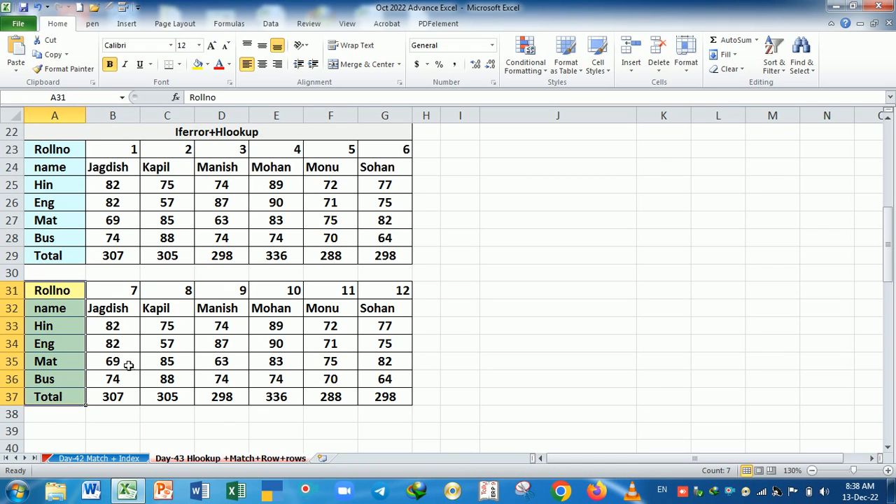
{"action": "left_click", "coordinate": [475, 326]}
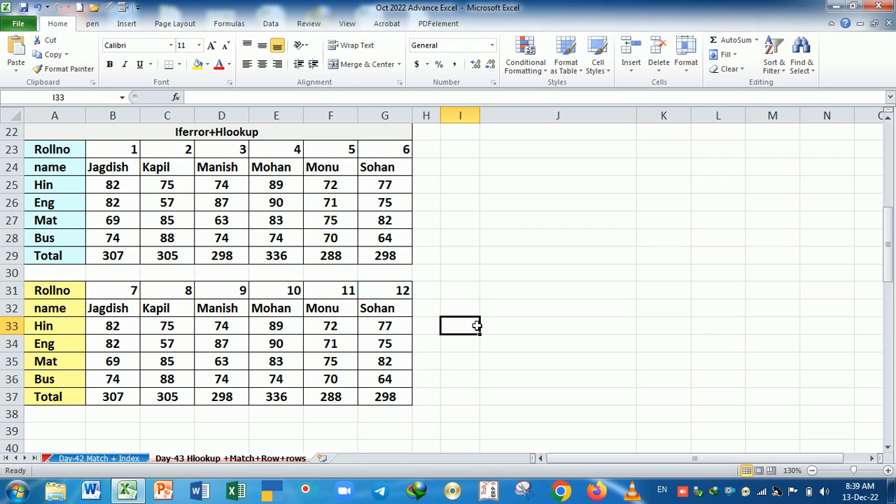
{"action": "left_click", "coordinate": [503, 170]}
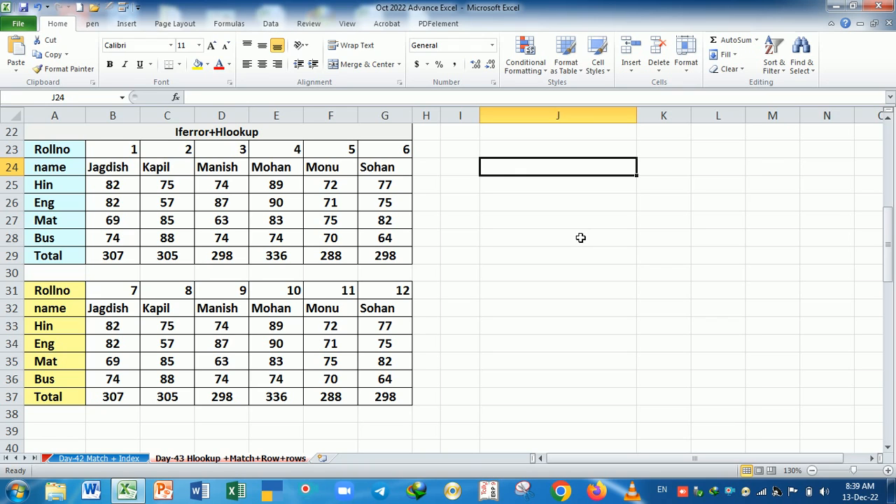
{"action": "type", "text": "=hl"}
{"action": "key", "text": "Tab"}
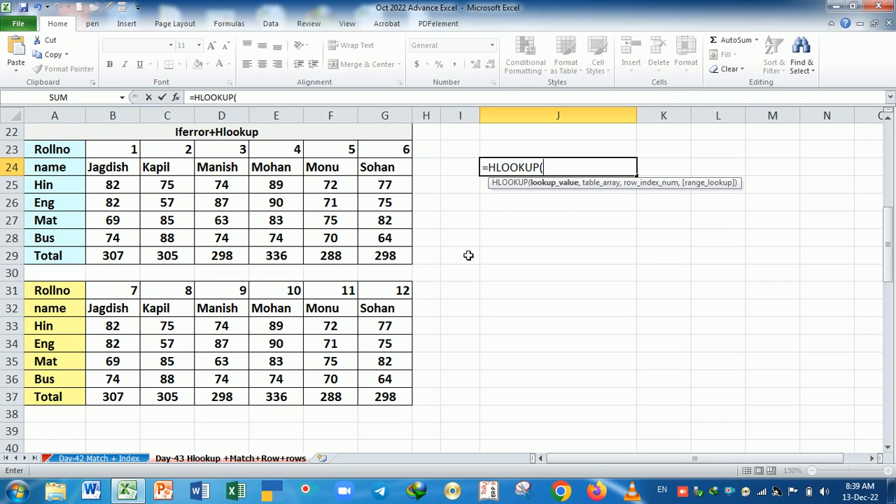
{"action": "key", "text": "BackSpace"}
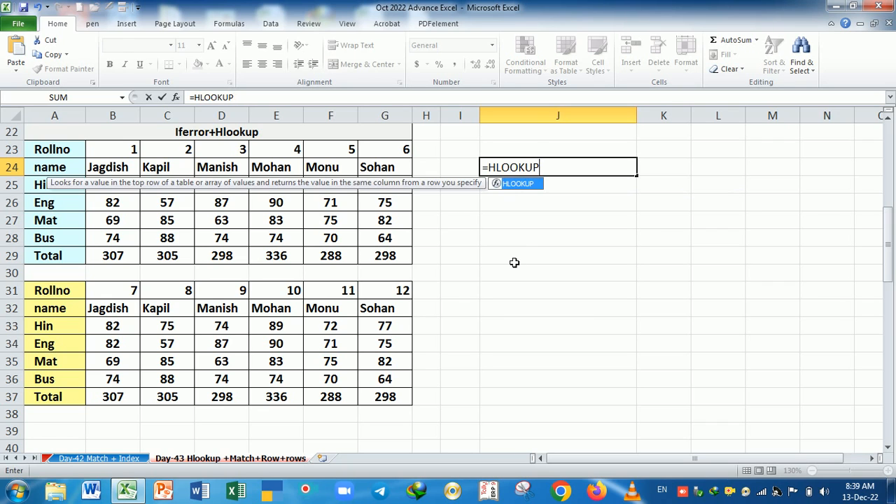
{"action": "key", "text": "Escape"}
- Copy the Rollno label and its first roll number from A23:B23 into J23:K23
{"action": "left_click", "coordinate": [70, 154]}
{"action": "left_click_drag", "start_coordinate": [70, 154], "coordinate": [94, 155]}
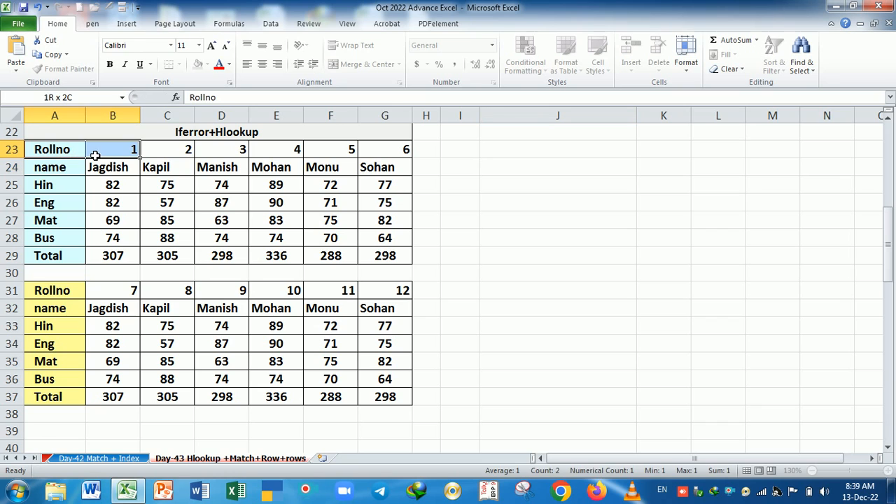
{"action": "key", "text": "ctrl+c"}
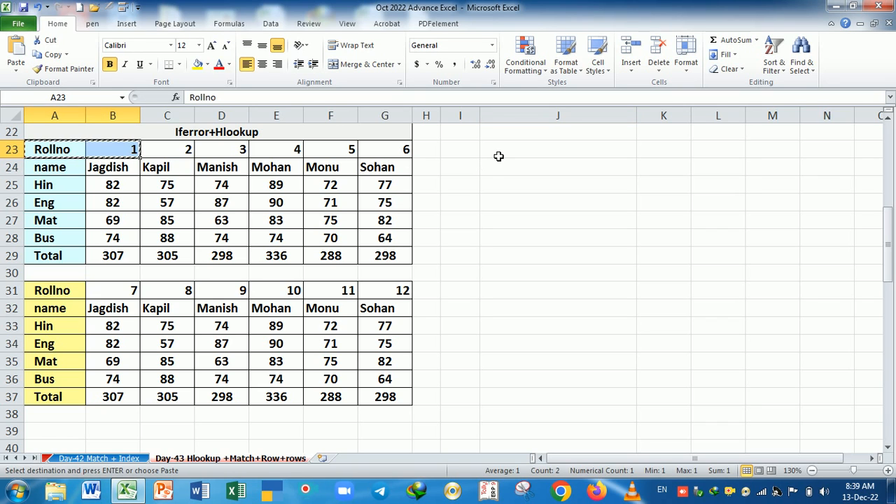
{"action": "left_click", "coordinate": [498, 154]}
{"action": "key", "text": "Return"}
- Enter the formula =HLOOKUP(K23,A23:G29,2,0) in J24 to look up the name for the roll number
{"action": "left_click", "coordinate": [516, 169]}
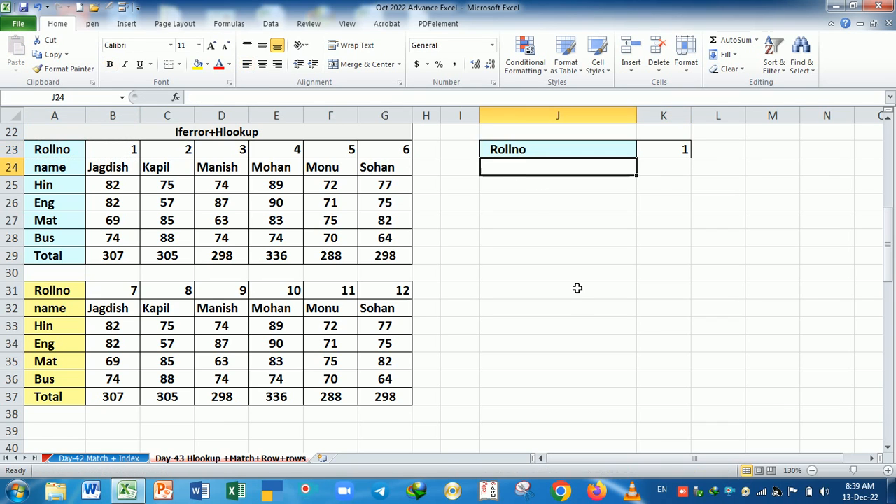
{"action": "type", "text": "="}
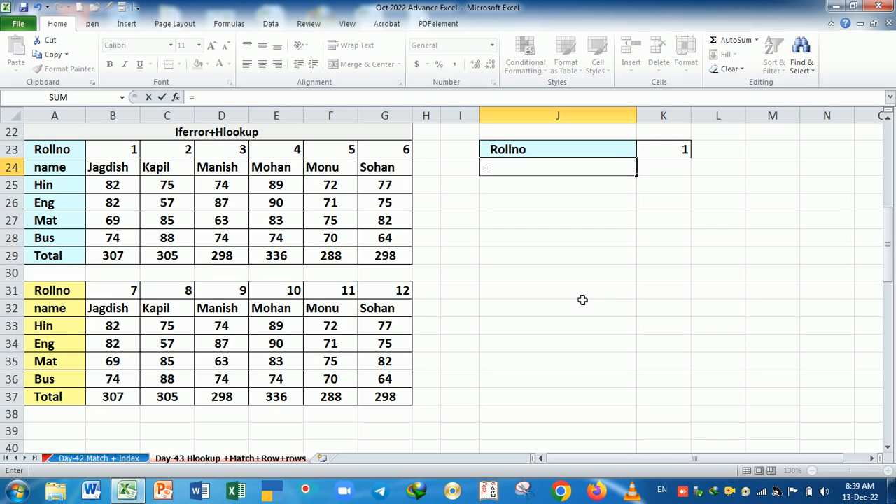
{"action": "type", "text": "Hl"}
{"action": "key", "text": "Tab"}
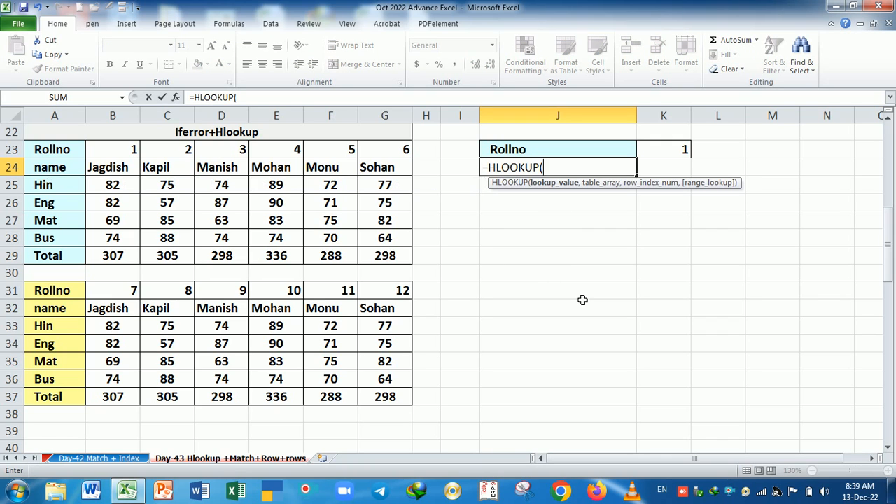
{"action": "left_click", "coordinate": [682, 148]}
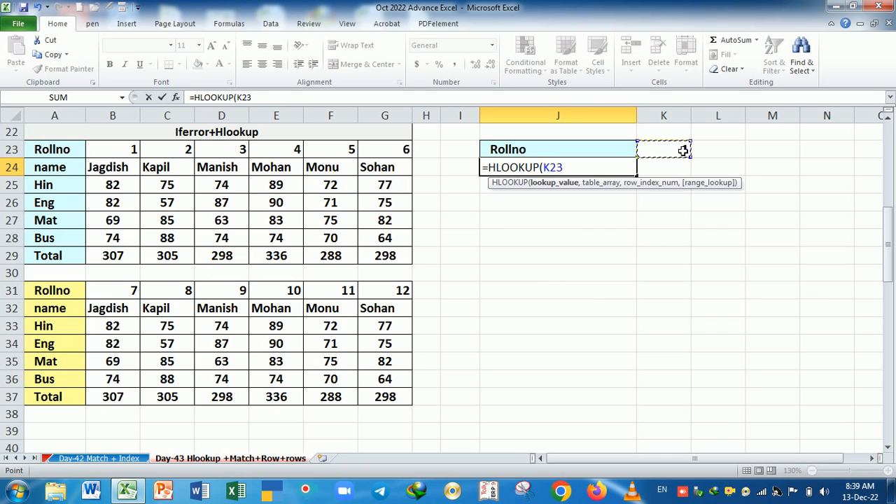
{"action": "type", "text": ","}
{"action": "left_click_drag", "start_coordinate": [70, 149], "coordinate": [381, 257]}
{"action": "type", "text": ","}
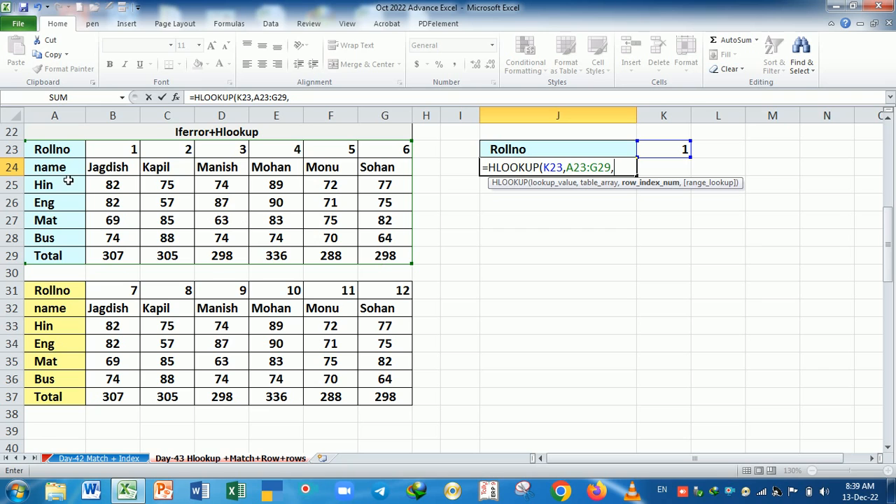
{"action": "type", "text": "2"}
{"action": "type", "text": ",0"}
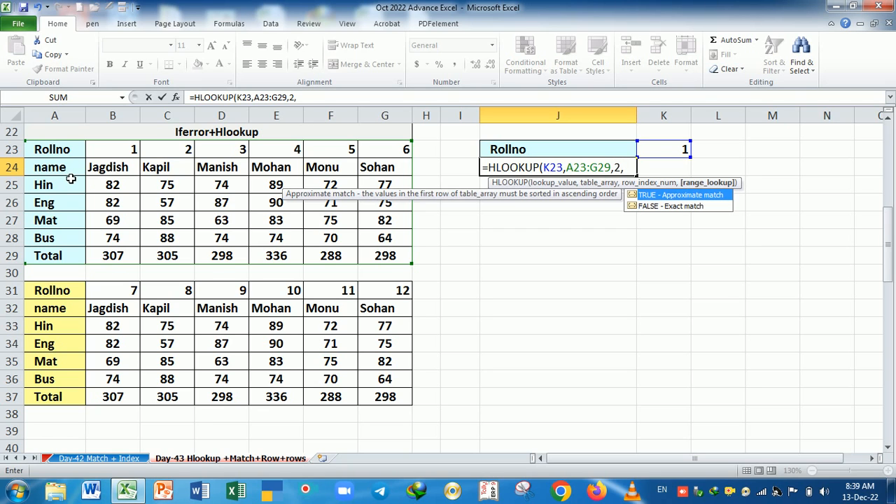
{"action": "key", "text": "Return"}
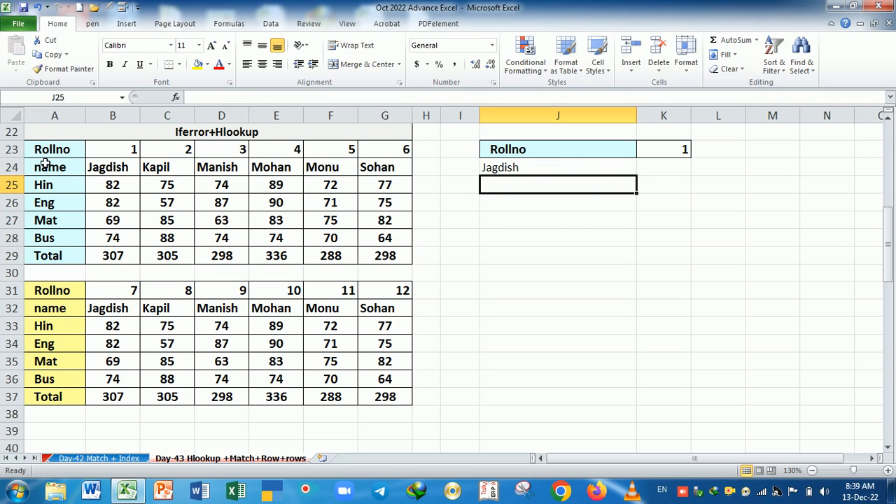
- Examine the first table's name row and the first student's marks down to B29, and review the HLOOKUP formula in J24
{"action": "left_click_drag", "start_coordinate": [46, 166], "coordinate": [168, 167]}
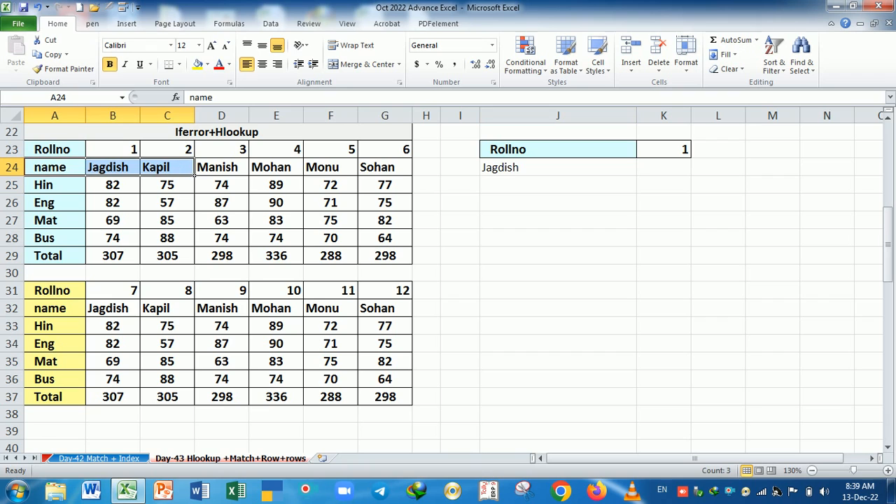
{"action": "left_click", "coordinate": [124, 188]}
{"action": "left_click", "coordinate": [126, 210]}
{"action": "left_click", "coordinate": [127, 220]}
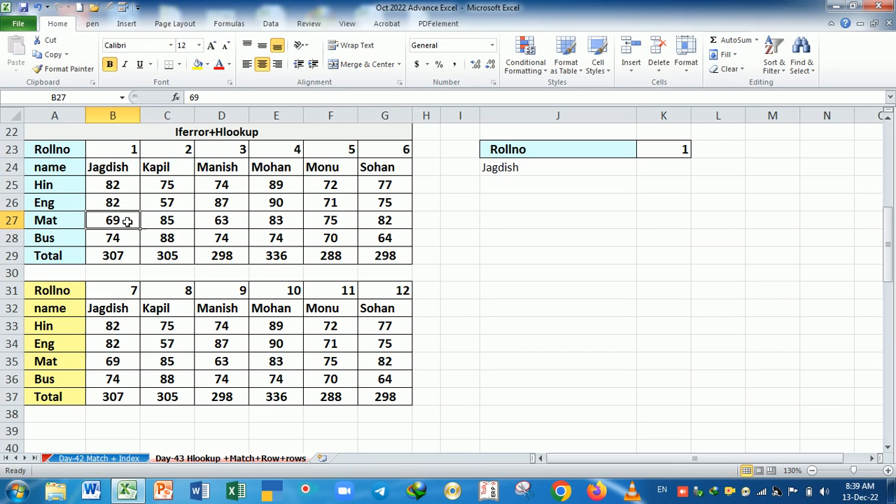
{"action": "left_click", "coordinate": [128, 238]}
{"action": "left_click", "coordinate": [130, 259]}
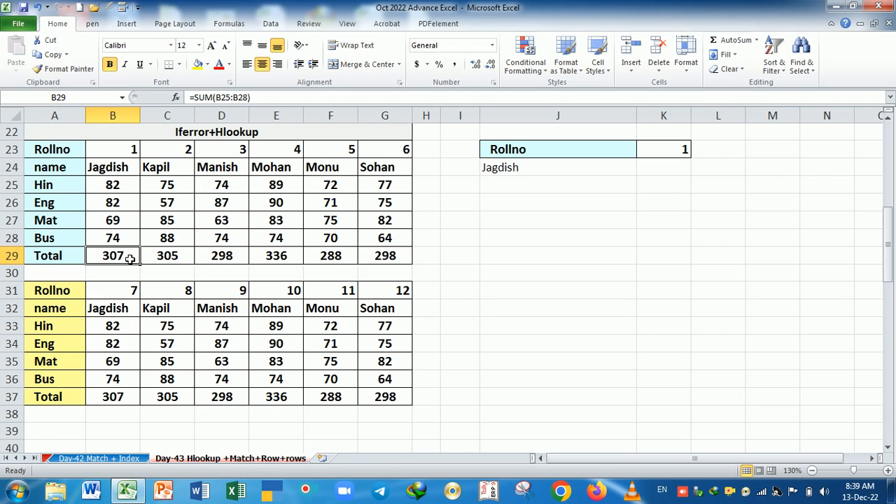
{"action": "double_click", "coordinate": [570, 168]}
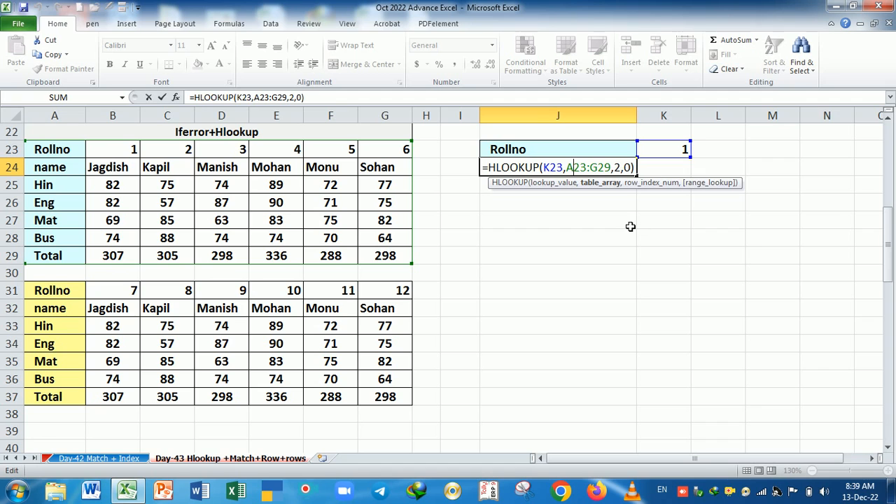
{"action": "key", "text": "Return"}
- Try 7 as the roll number in K23, and undo the change
{"action": "left_click", "coordinate": [672, 152]}
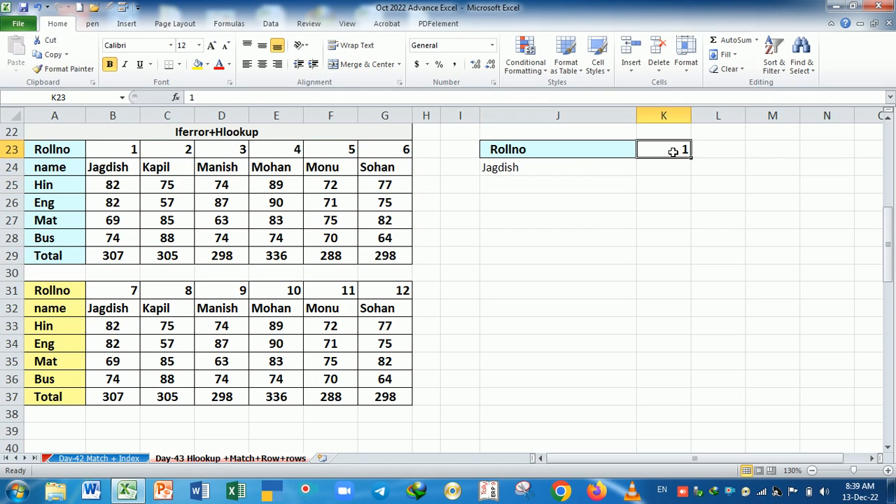
{"action": "type", "text": "7"}
{"action": "key", "text": "Return"}
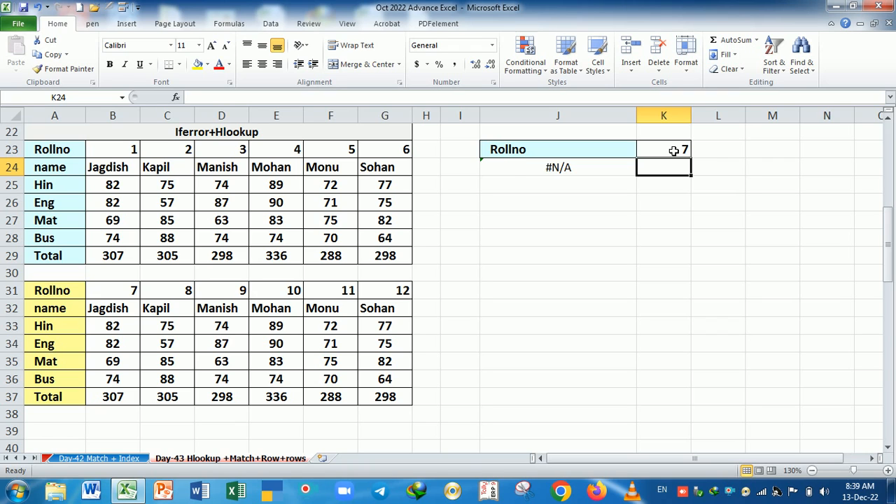
{"action": "key", "text": "ctrl+z"}
- Wrap the HLOOKUP formula in J24 in IFERROR, with a blank text " " as the value_if_error argument
{"action": "double_click", "coordinate": [543, 171]}
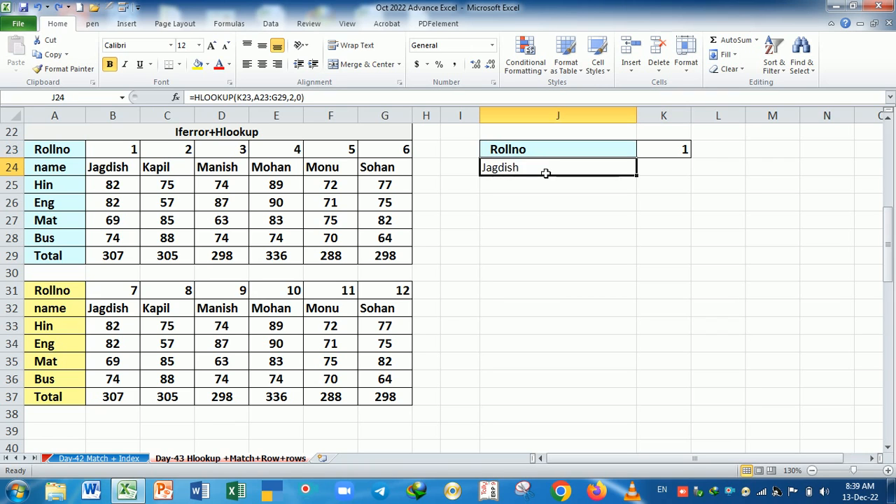
{"action": "left_click", "coordinate": [488, 167]}
{"action": "type", "text": "if"}
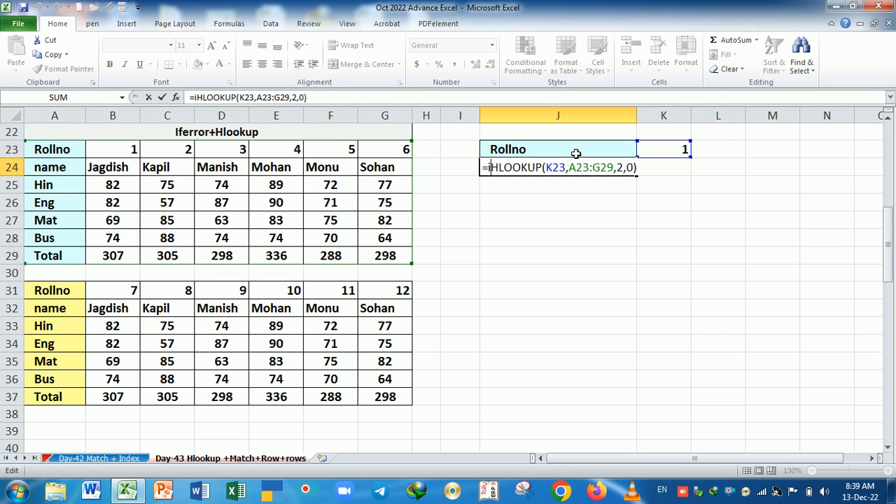
{"action": "key", "text": "Down"}
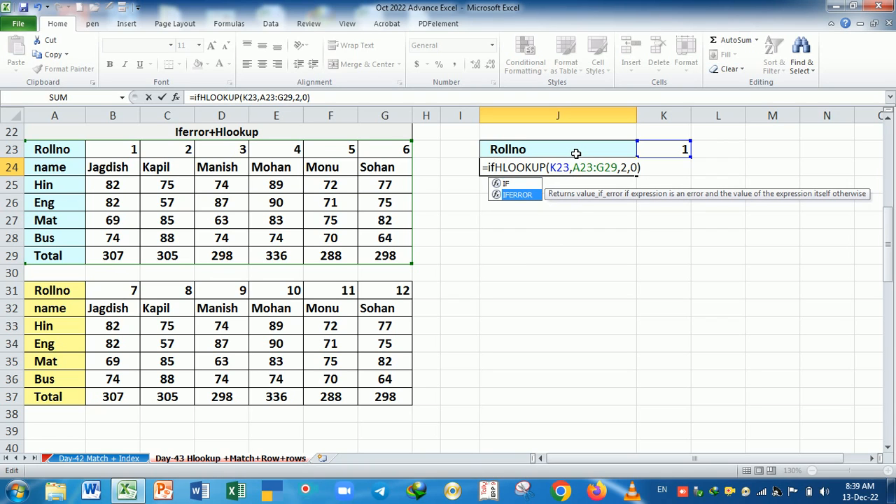
{"action": "key", "text": "Tab"}
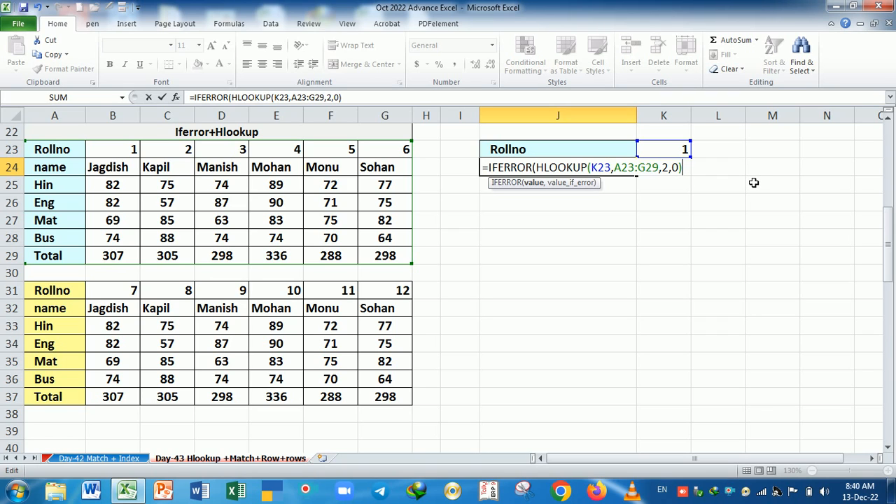
{"action": "type", "text": ","}
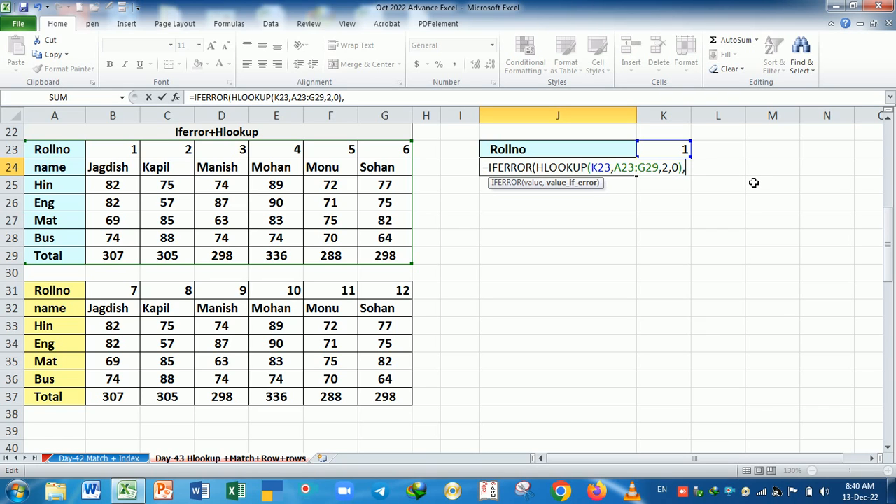
{"action": "type", "text": "\"\")"}
{"action": "key", "text": "Return"}
{"action": "left_click", "coordinate": [578, 170]}
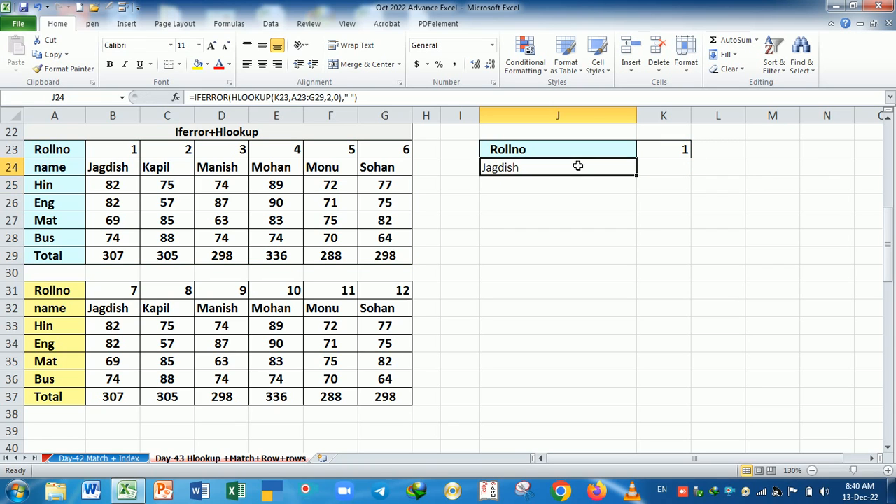
- Set the roll number in K23 to 12
{"action": "left_click", "coordinate": [679, 154]}
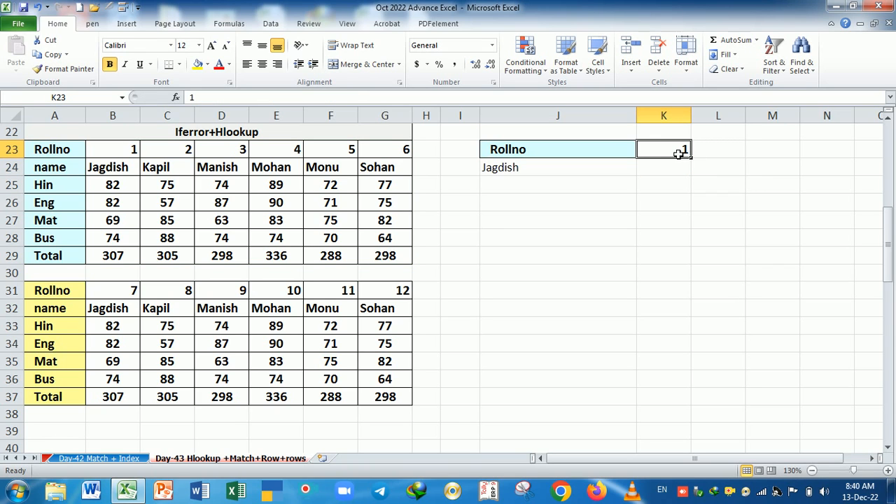
{"action": "type", "text": "12"}
{"action": "key", "text": "Return"}
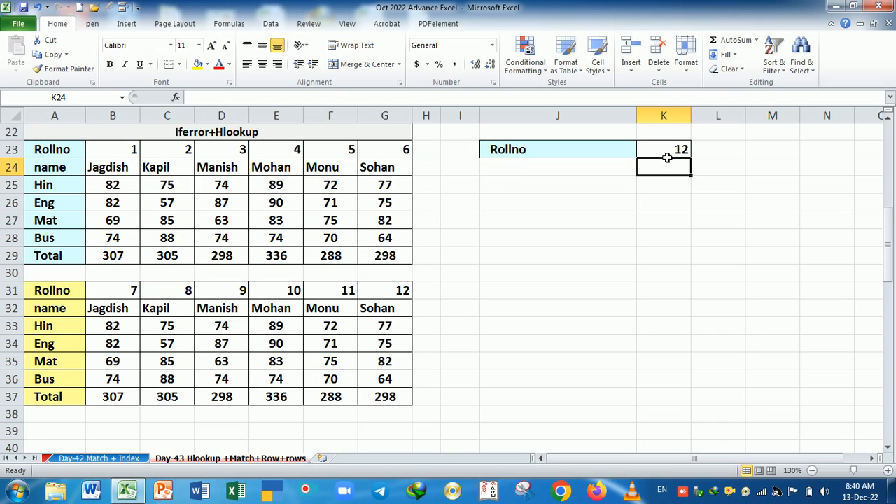
- Set the IFERROR fallback text in the J24 formula to "data not find"
{"action": "double_click", "coordinate": [580, 167]}
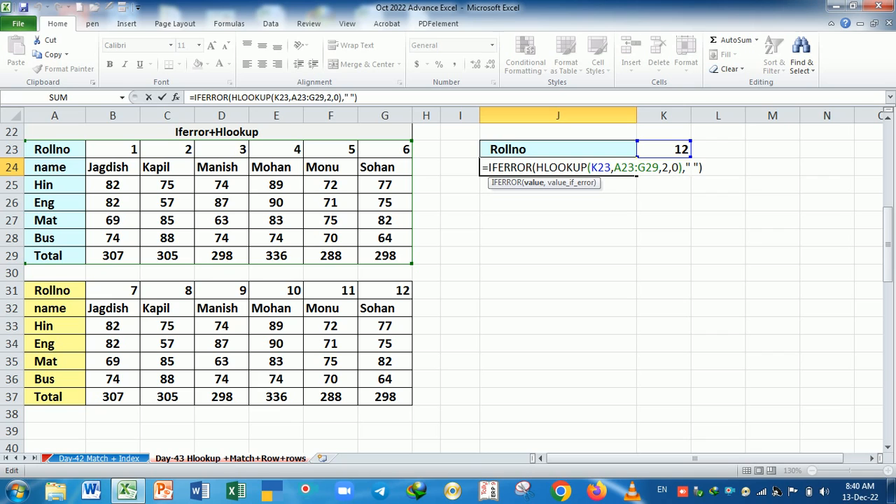
{"action": "left_click", "coordinate": [691, 168]}
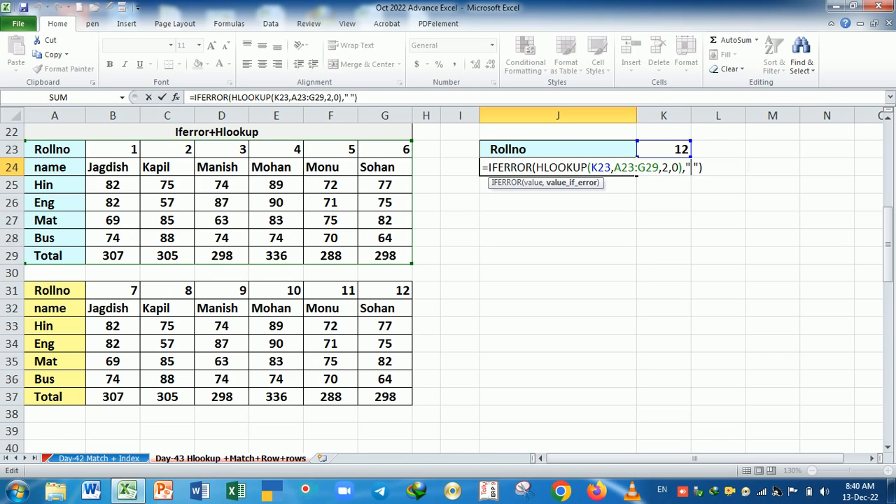
{"action": "type", "text": "data not"}
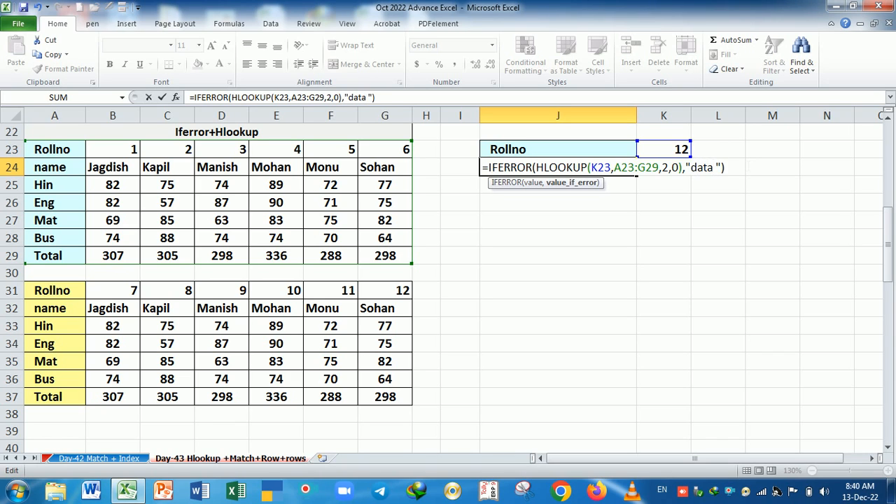
{"action": "type", "text": " find"}
{"action": "key", "text": "Return"}
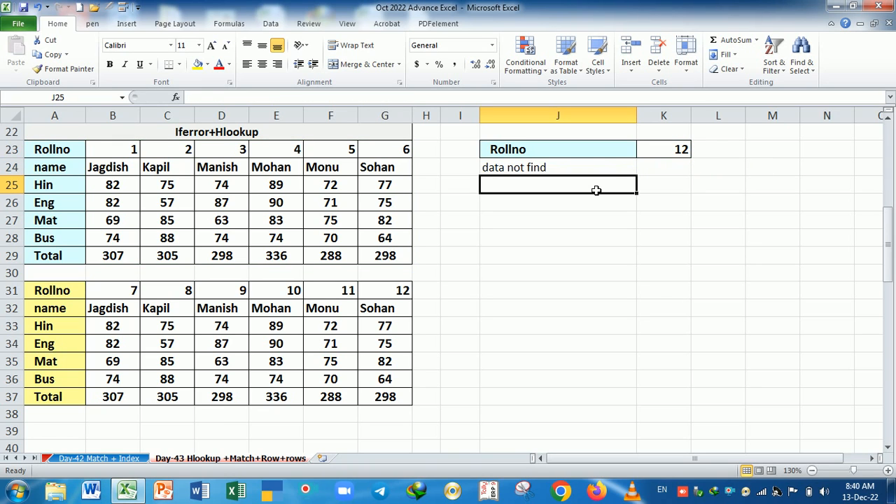
{"action": "left_click", "coordinate": [562, 171]}
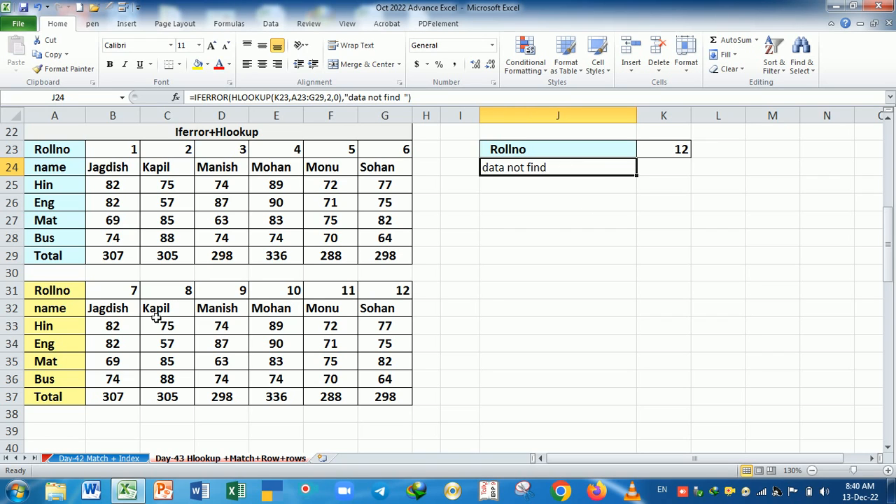
- Check the extent of the second table A31:G37, and delete the quoted fallback text from the IFERROR formula in J24
{"action": "left_click_drag", "start_coordinate": [70, 296], "coordinate": [389, 404]}
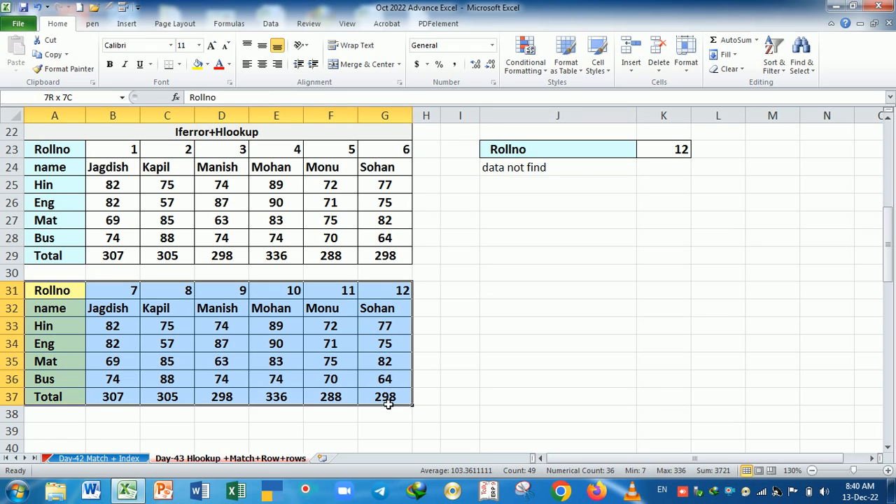
{"action": "double_click", "coordinate": [546, 170]}
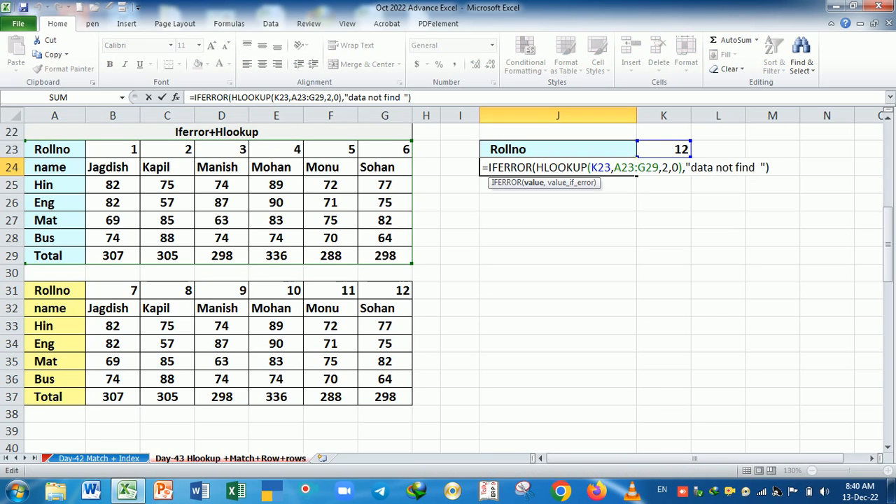
{"action": "key", "text": "BackSpace"}
{"action": "key", "text": "BackSpace"}
{"action": "key", "text": "BackSpace"}
{"action": "key", "text": "BackSpace"}
{"action": "key", "text": "BackSpace"}
{"action": "key", "text": "BackSpace"}
{"action": "key", "text": "BackSpace"}
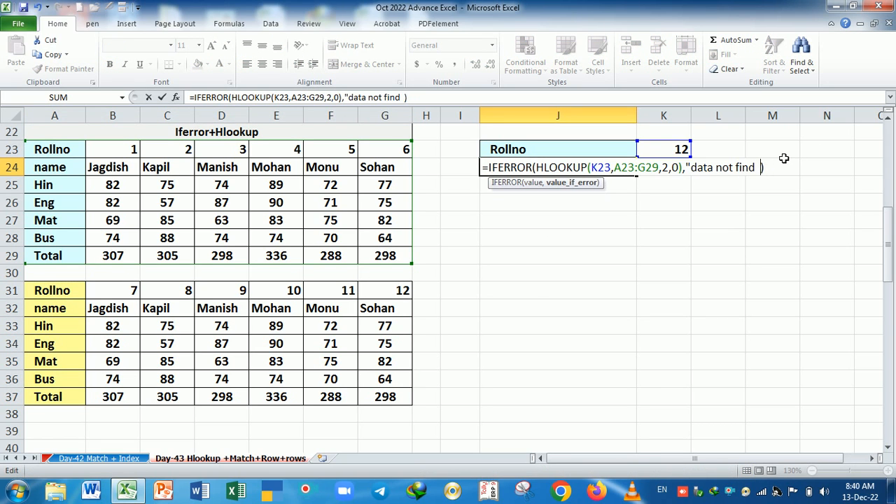
{"action": "key", "text": "BackSpace"}
{"action": "key", "text": "BackSpace"}
{"action": "key", "text": "BackSpace"}
{"action": "key", "text": "BackSpace"}
{"action": "key", "text": "BackSpace"}
{"action": "key", "text": "BackSpace"}
{"action": "key", "text": "BackSpace"}
{"action": "key", "text": "BackSpace"}
{"action": "key", "text": "BackSpace"}
{"action": "key", "text": "BackSpace"}
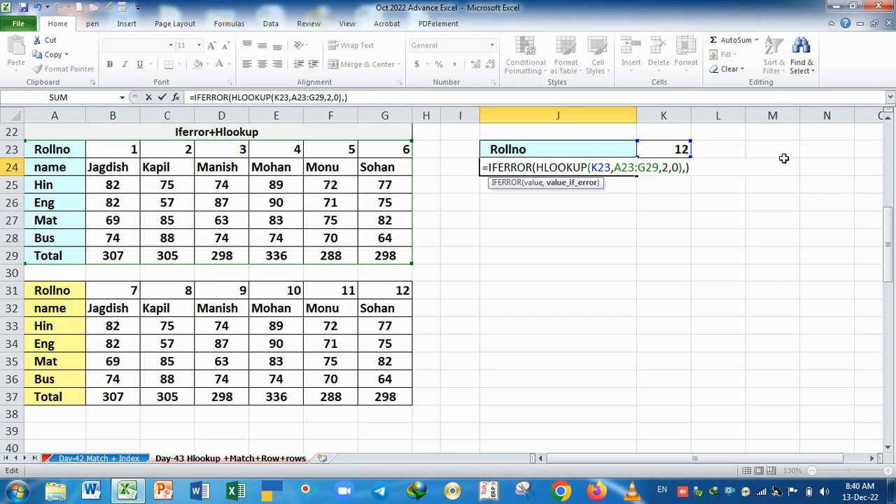
- Complete the J24 IFERROR formula with a second HLOOKUP of K23 in A31:G37, row 2, exact match 0, as the value_if_error argument
{"action": "type", "text": "hl"}
{"action": "key", "text": "Tab"}
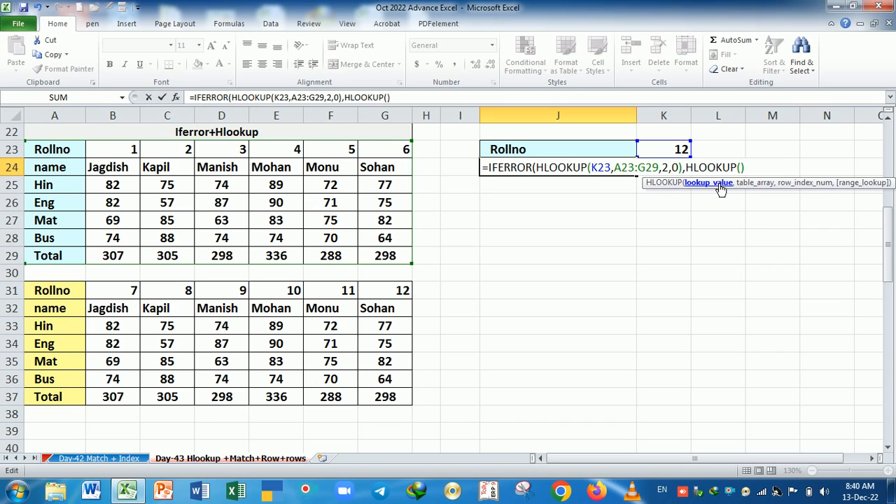
{"action": "left_click", "coordinate": [680, 149]}
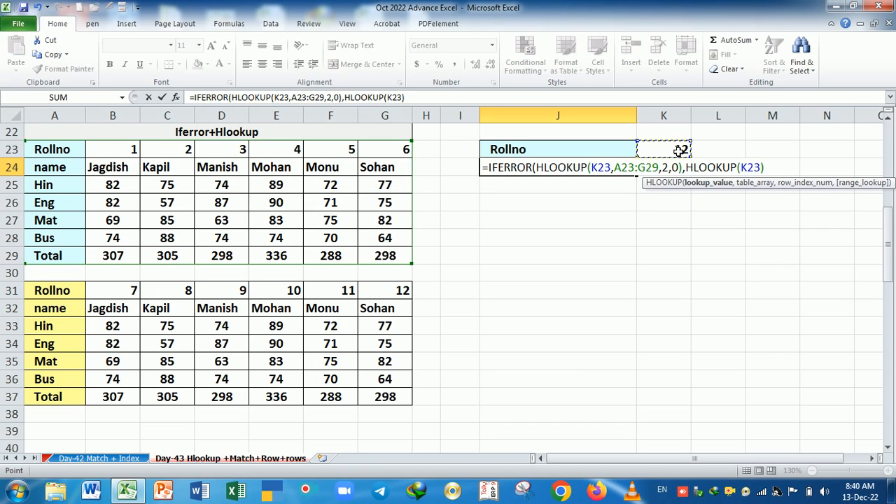
{"action": "type", "text": ","}
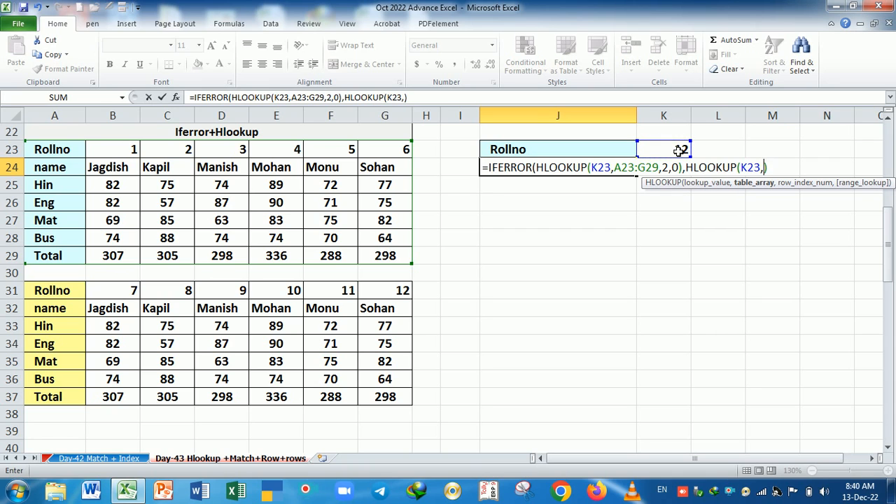
{"action": "left_click_drag", "start_coordinate": [59, 291], "coordinate": [390, 399]}
{"action": "type", "text": ","}
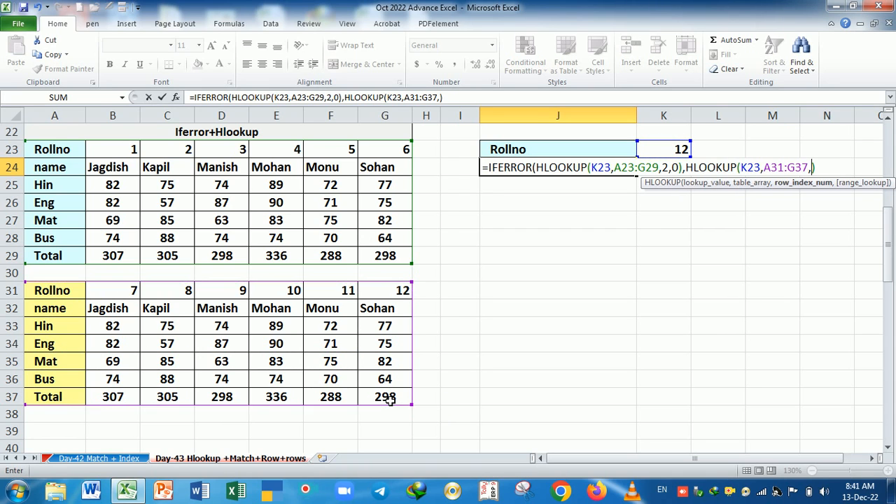
{"action": "type", "text": "2"}
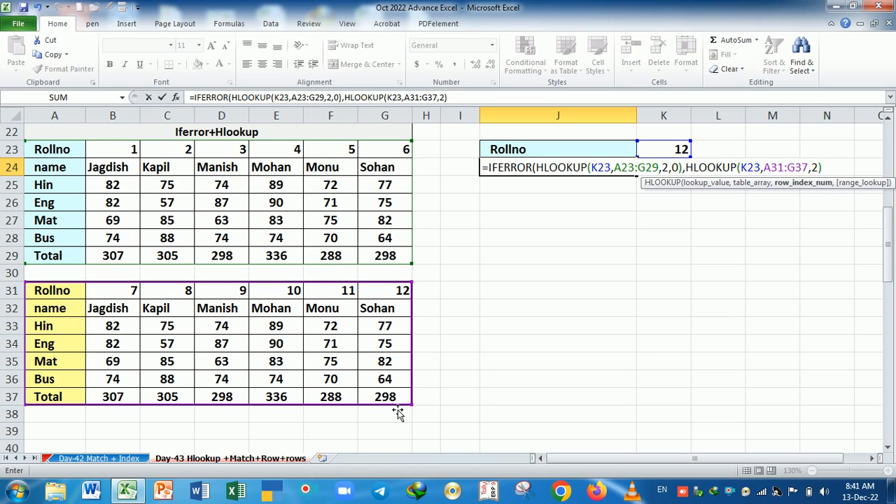
{"action": "type", "text": ",0"}
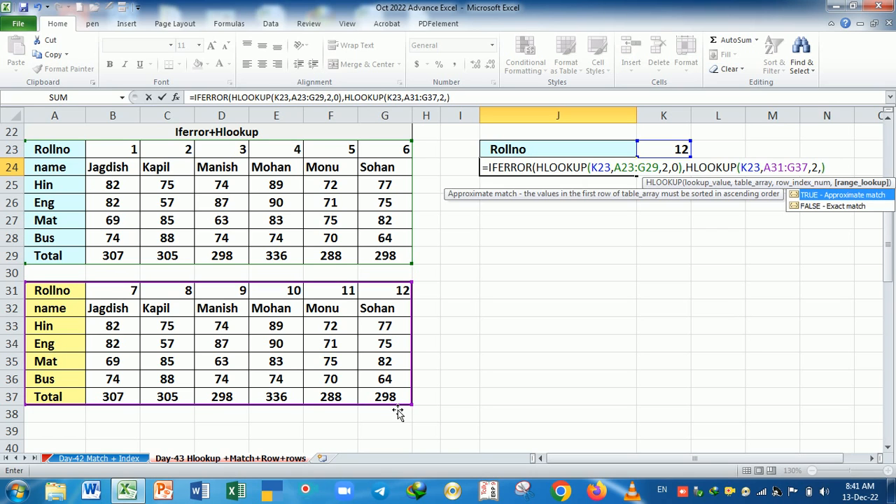
{"action": "key", "text": "Return"}
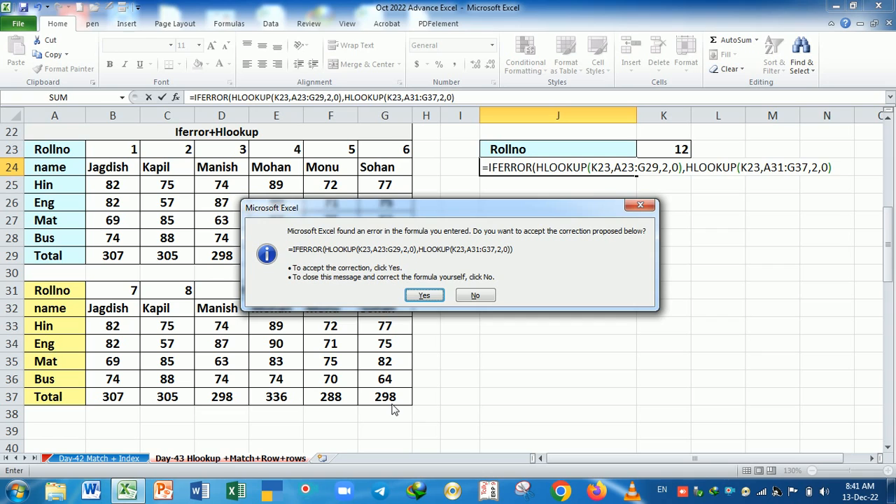
{"action": "key", "text": "Return"}
- Fill the IFERROR formula from J24 down to J31
{"action": "left_click", "coordinate": [553, 169]}
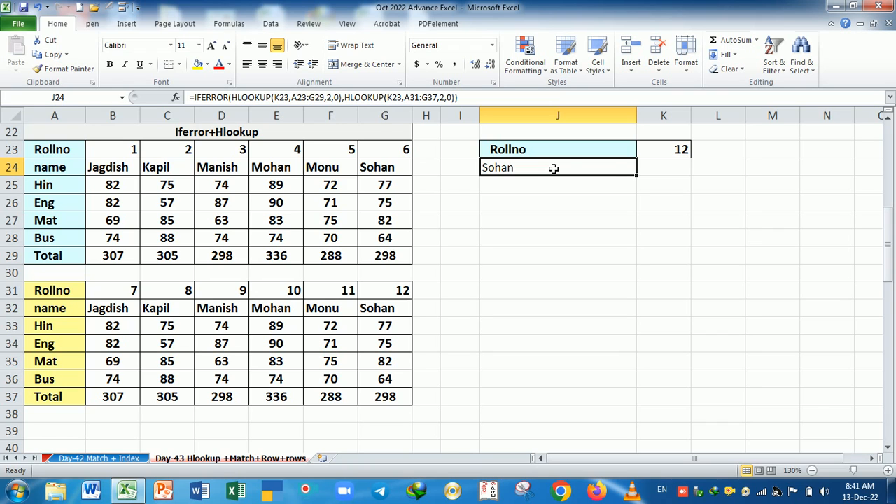
{"action": "left_click_drag", "start_coordinate": [636, 176], "coordinate": [635, 306]}
{"action": "left_click", "coordinate": [553, 173]}
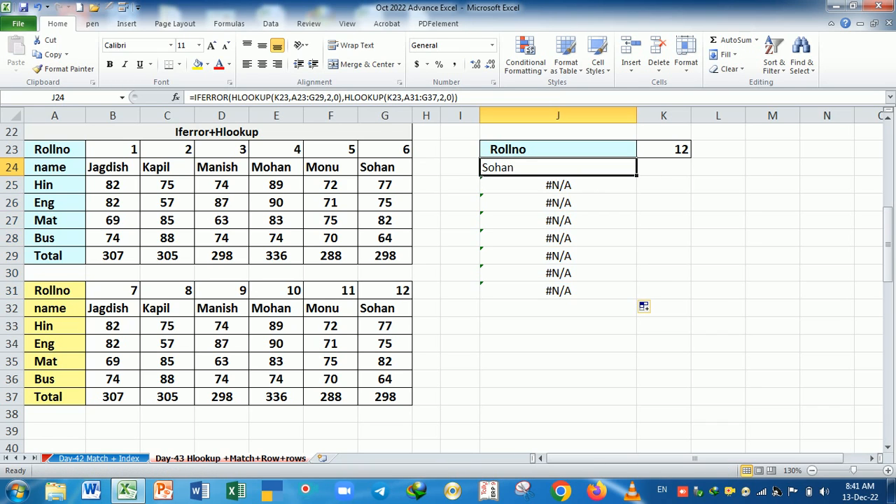
{"action": "left_click", "coordinate": [596, 187]}
{"action": "left_click", "coordinate": [586, 170]}
{"action": "left_click_drag", "start_coordinate": [641, 180], "coordinate": [624, 306]}
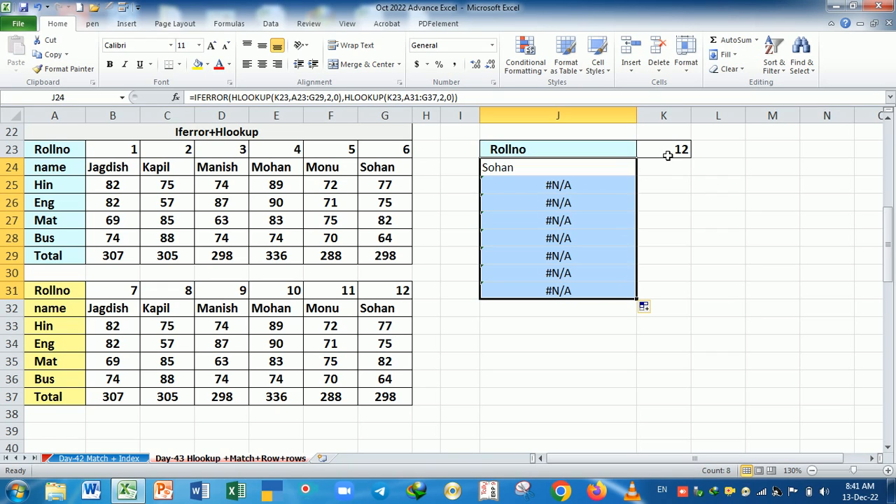
- Clear the filled formulas from J24:J31
{"action": "left_click", "coordinate": [616, 170]}
{"action": "mouse_move", "coordinate": [637, 177]}
{"action": "left_mouse_down"}
{"action": "mouse_move", "coordinate": [638, 298]}
{"action": "mouse_move", "coordinate": [630, 299]}
{"action": "left_mouse_up"}
{"action": "key", "text": "Delete"}
{"action": "left_click", "coordinate": [562, 245]}
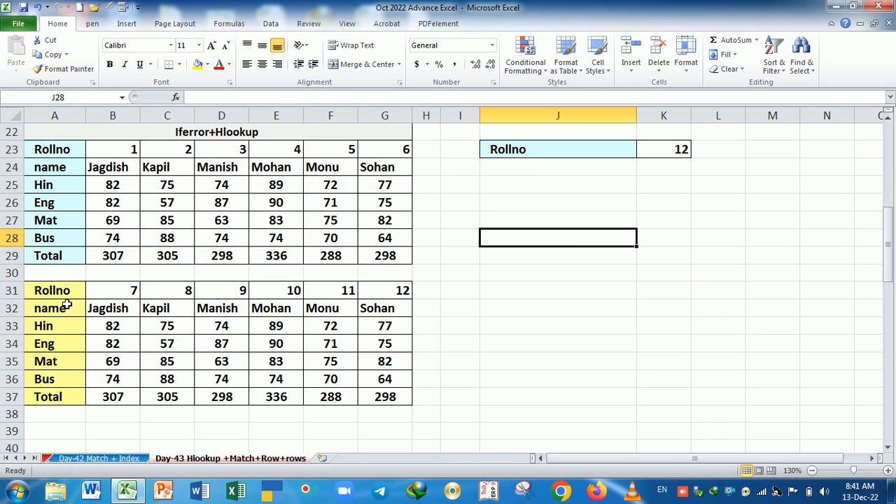
- Copy the row labels Rollno to Total from A23:A29 into J23:J29
{"action": "left_click_drag", "start_coordinate": [60, 171], "coordinate": [66, 256]}
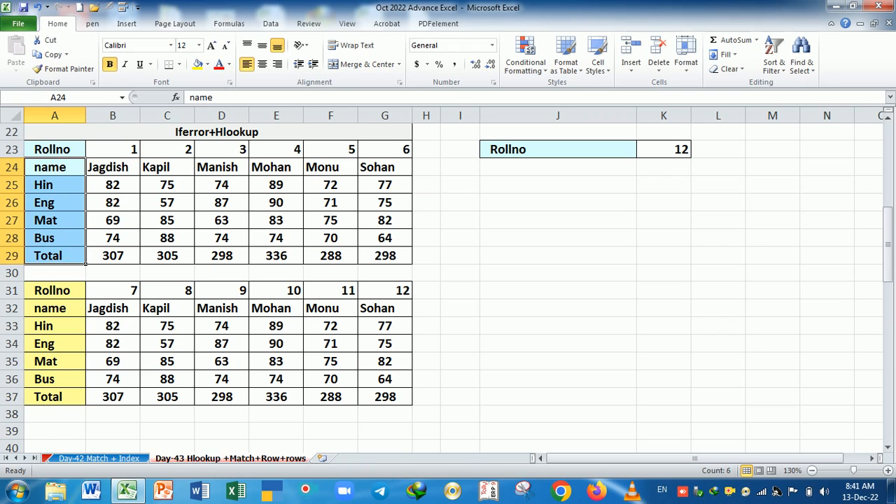
{"action": "left_click_drag", "start_coordinate": [67, 151], "coordinate": [69, 255]}
{"action": "key", "text": "ctrl+c"}
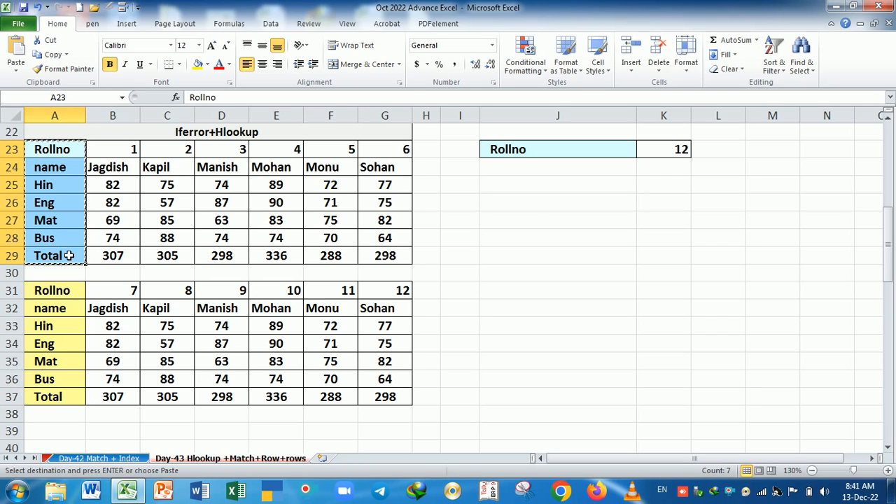
{"action": "left_click", "coordinate": [557, 151]}
{"action": "key", "text": "Return"}
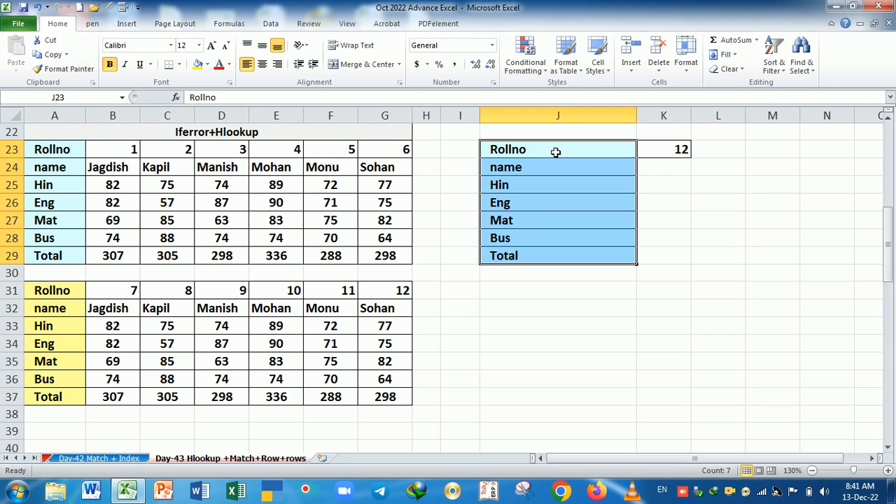
- Start an IFERROR formula in K24 with a nested HLOOKUP as its value argument
{"action": "left_click", "coordinate": [661, 168]}
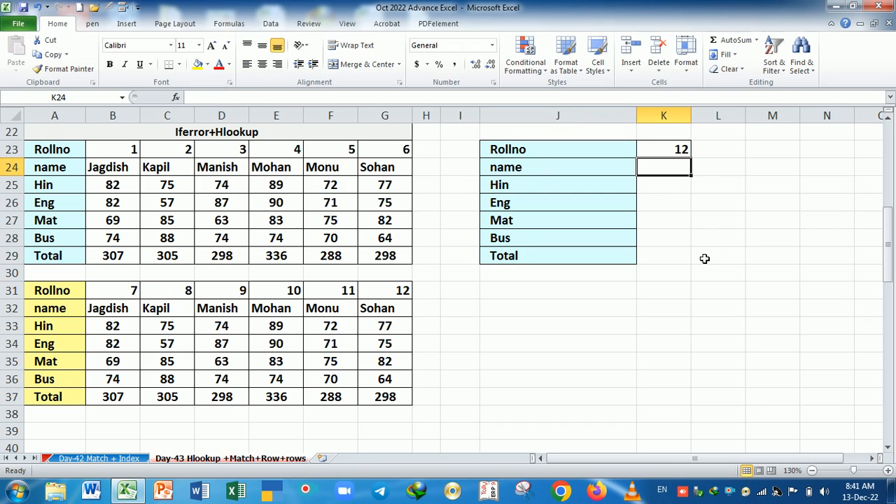
{"action": "type", "text": "=h"}
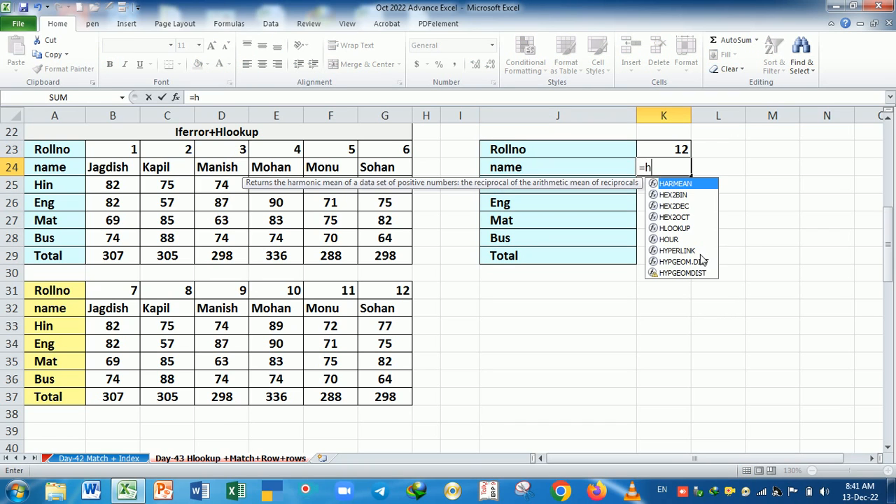
{"action": "key", "text": "BackSpace"}
{"action": "type", "text": "if"}
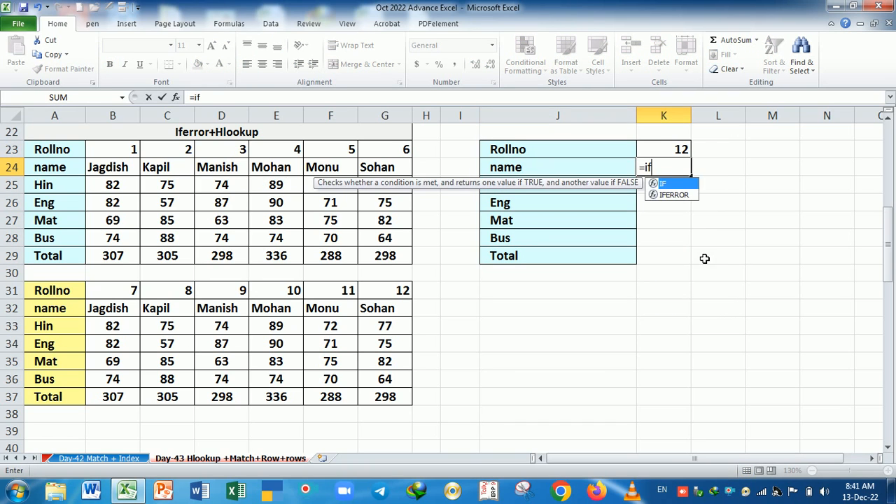
{"action": "key", "text": "Down"}
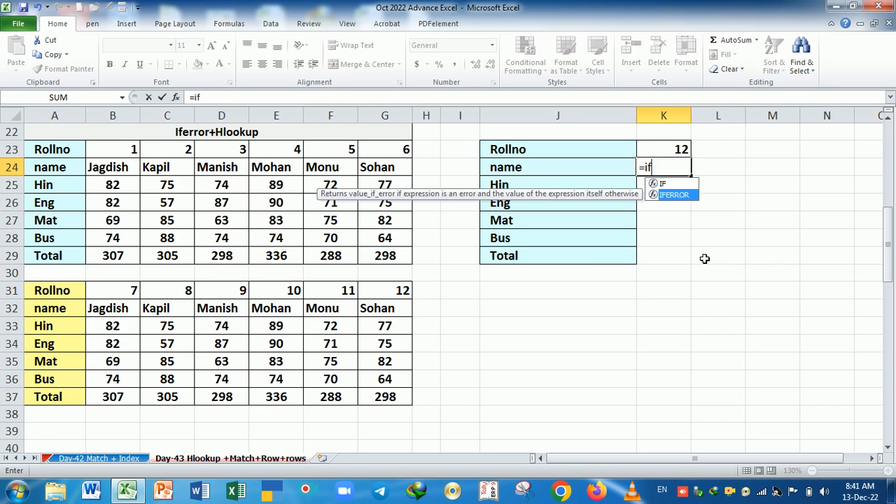
{"action": "key", "text": "Tab"}
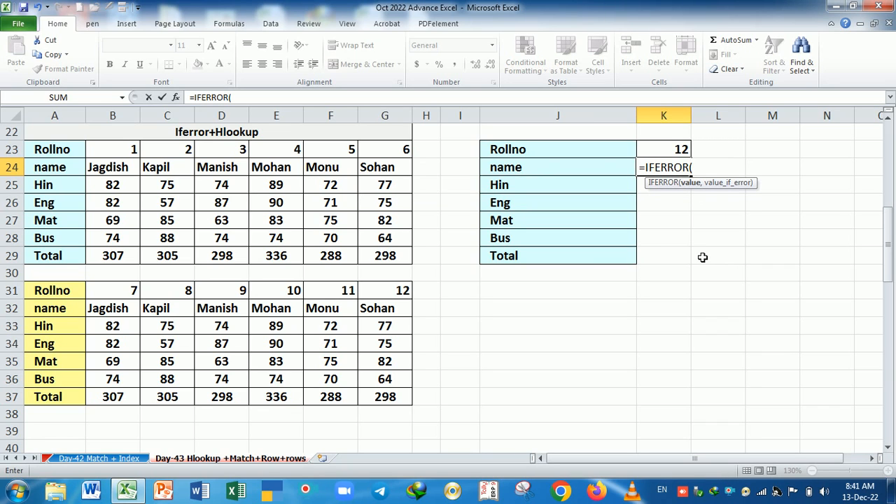
{"action": "type", "text": "hl"}
{"action": "key", "text": "Tab"}
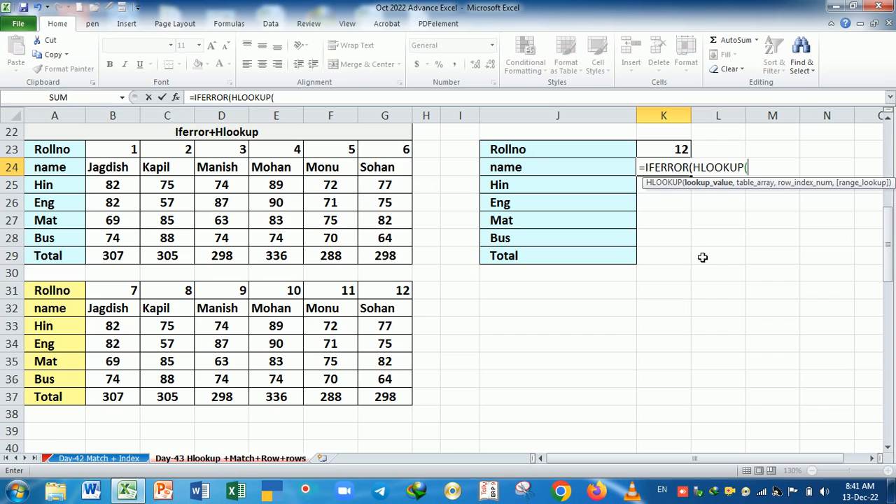
- Give the nested HLOOKUP the absolute lookup value $K$23 and the absolute table range $A$23:$G$29
{"action": "left_click", "coordinate": [656, 152]}
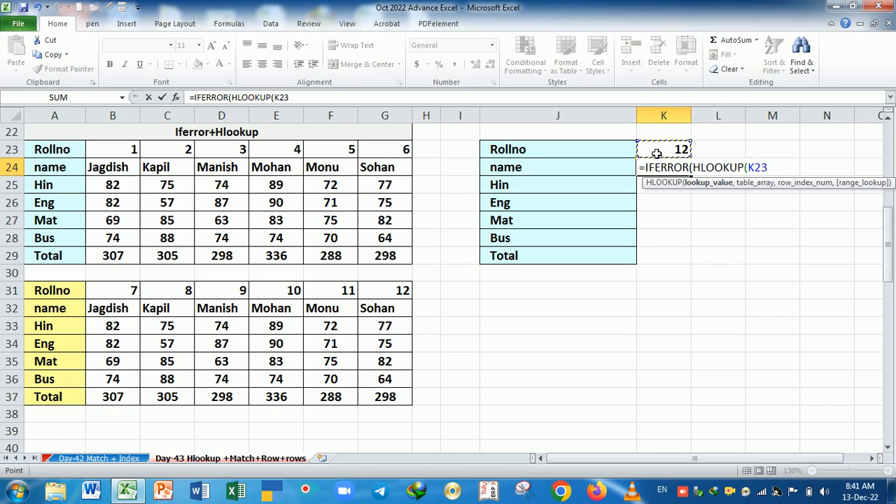
{"action": "type", "text": ","}
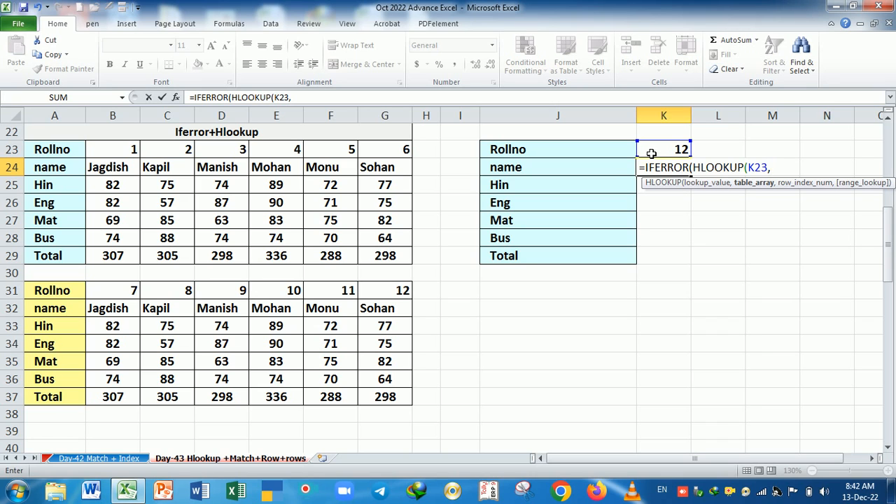
{"action": "left_click_drag", "start_coordinate": [68, 150], "coordinate": [410, 261]}
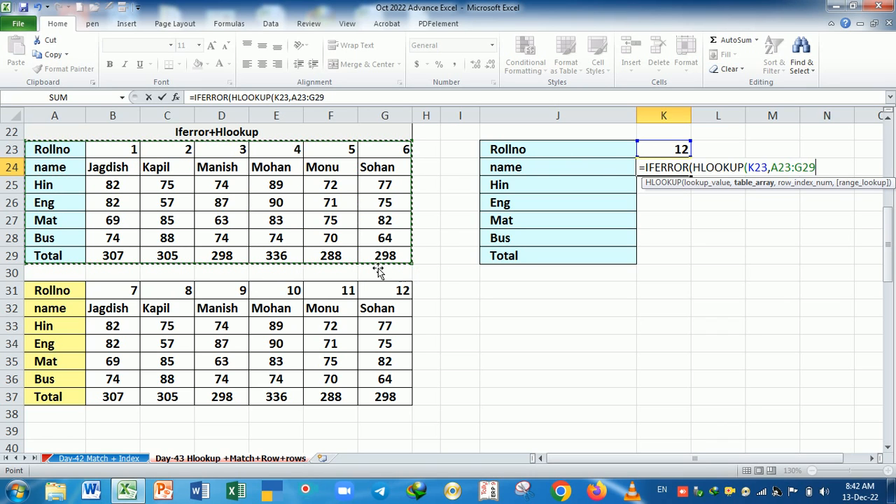
{"action": "key", "text": "F4"}
{"action": "double_click", "coordinate": [760, 167]}
{"action": "key", "text": "F4"}
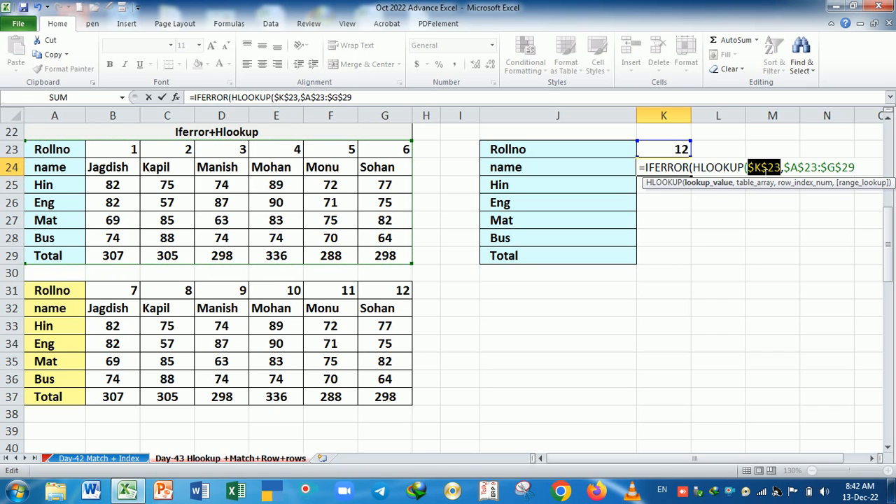
- Finish the first HLOOKUP with row index 2 and exact match 0, and start a second HLOOKUP as the value_if_error argument
{"action": "left_click", "coordinate": [856, 167]}
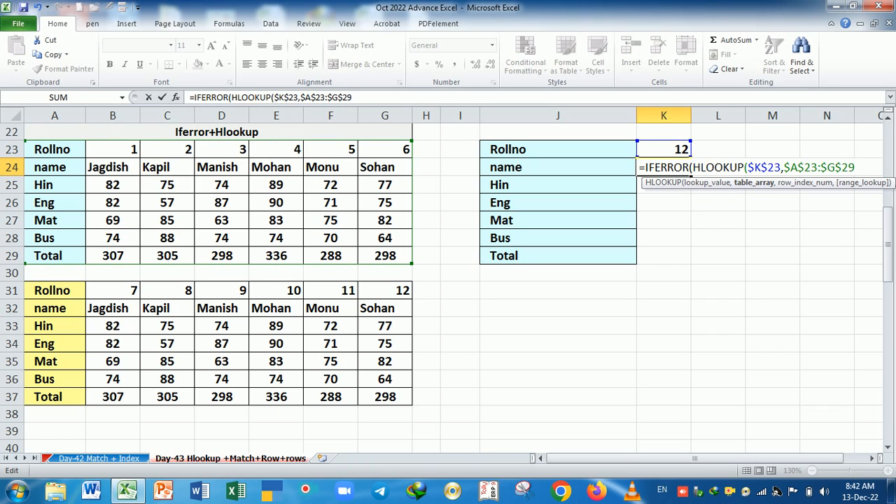
{"action": "type", "text": ","}
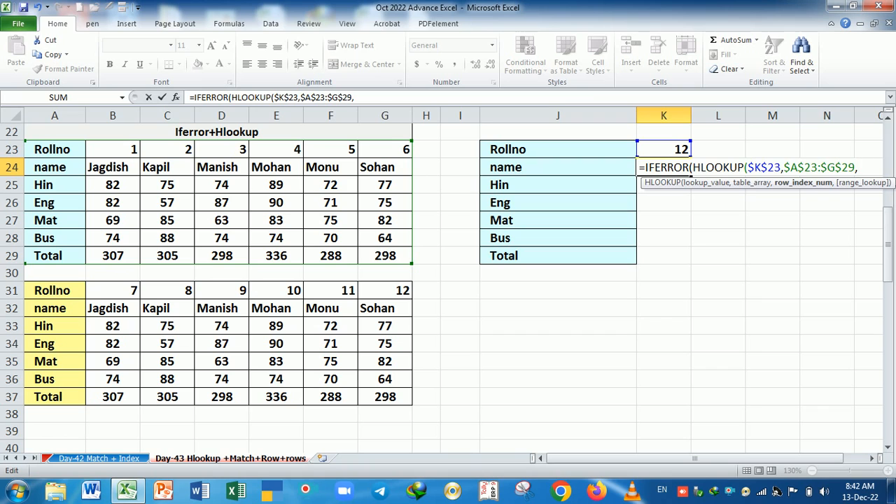
{"action": "type", "text": "2,0"}
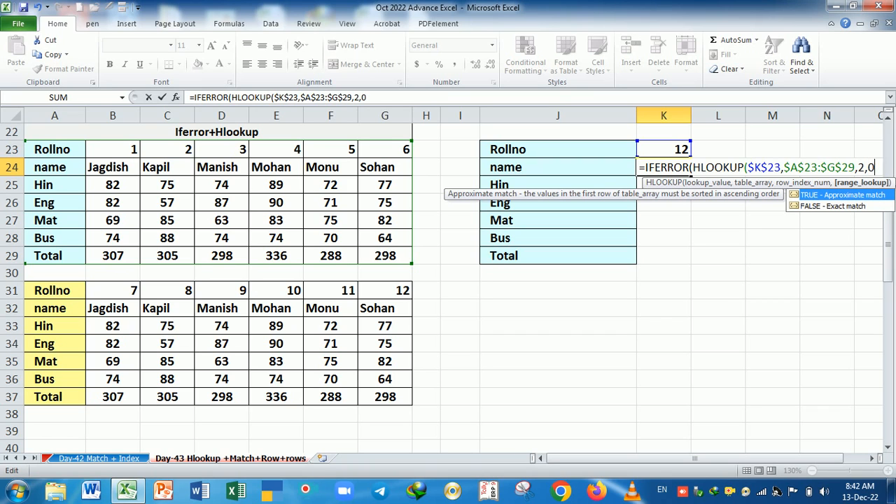
{"action": "type", "text": "),"}
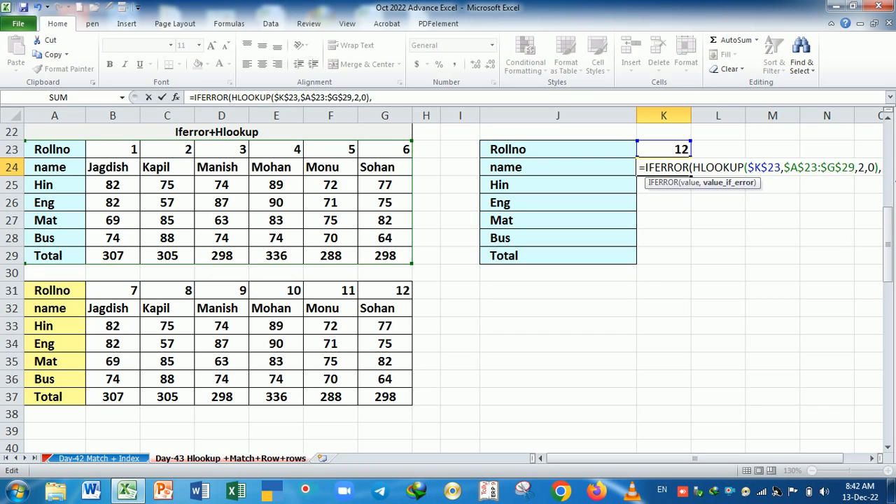
{"action": "type", "text": "hl"}
{"action": "key", "text": "Tab"}
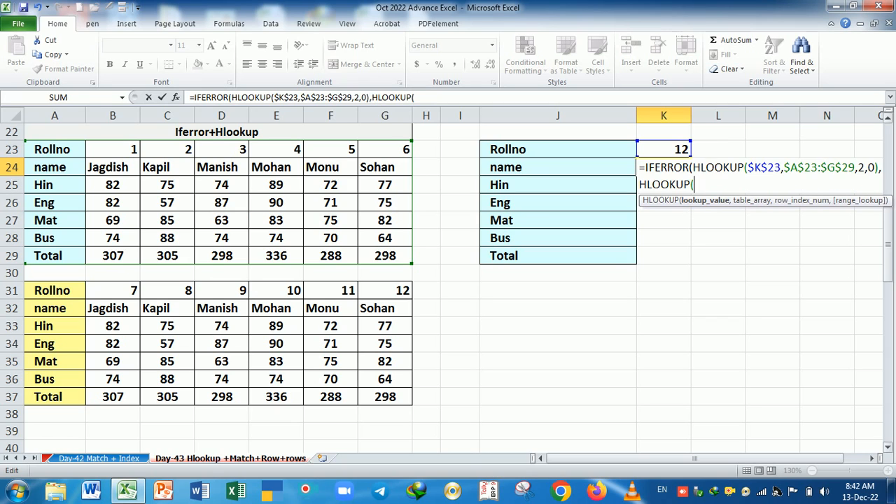
- Complete K24's IFERROR formula with the fallback HLOOKUP(K23,A31:G37,2,0) and fill it down through K29
{"action": "left_click", "coordinate": [681, 150]}
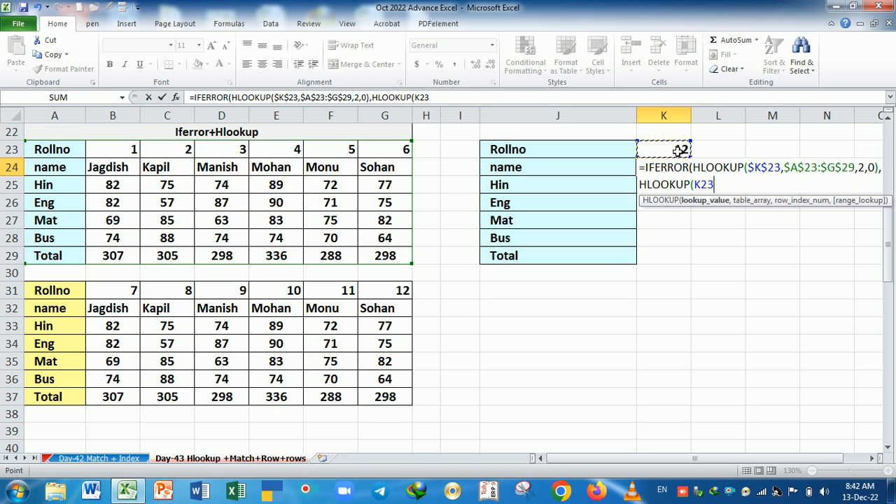
{"action": "type", "text": ","}
{"action": "left_click_drag", "start_coordinate": [70, 294], "coordinate": [387, 396]}
{"action": "type", "text": ","}
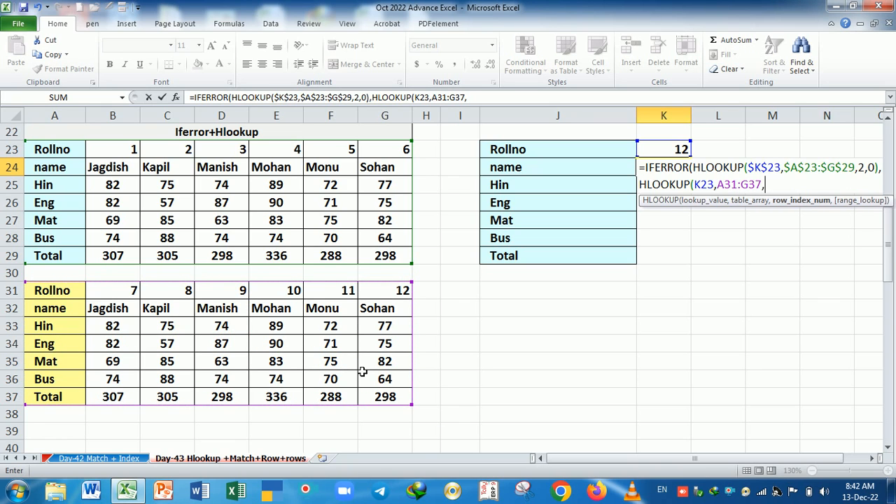
{"action": "type", "text": "2,0"}
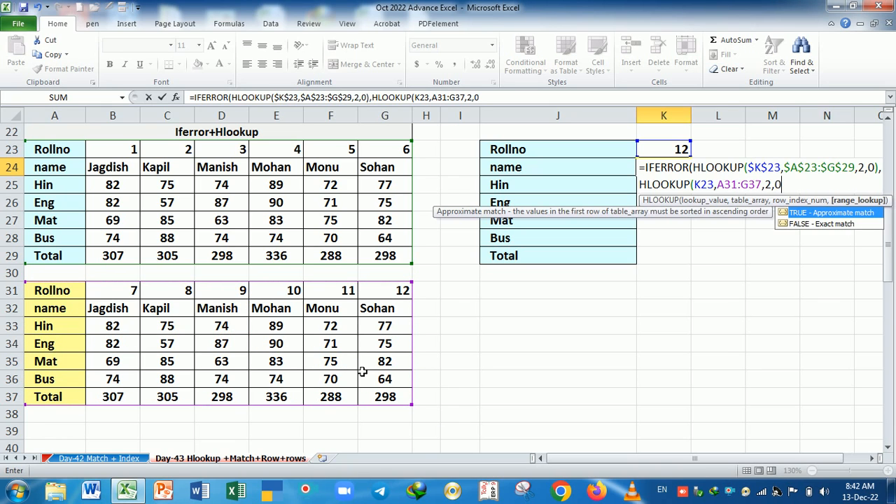
{"action": "type", "text": ")"}
{"action": "key", "text": "Return"}
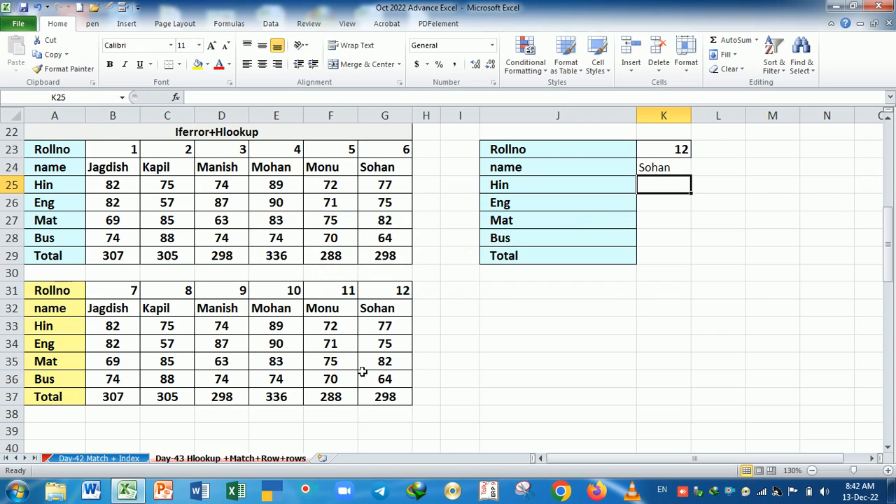
{"action": "left_click", "coordinate": [670, 171]}
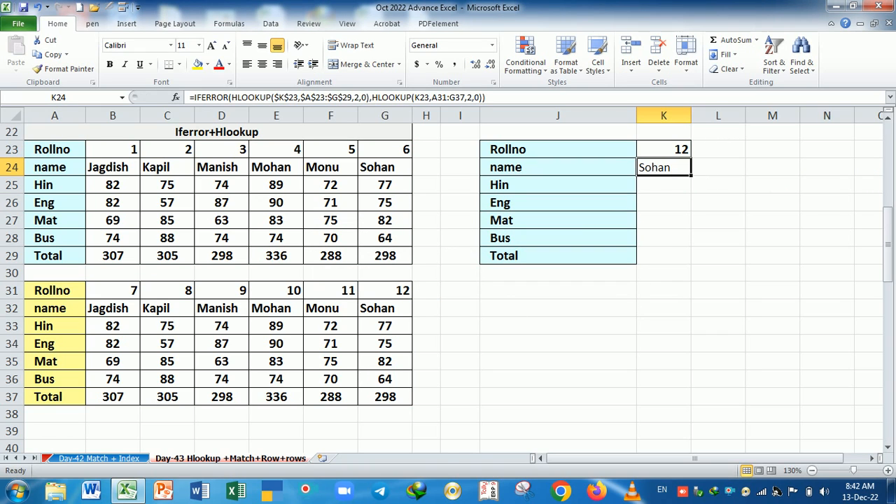
{"action": "left_click_drag", "start_coordinate": [692, 176], "coordinate": [669, 258]}
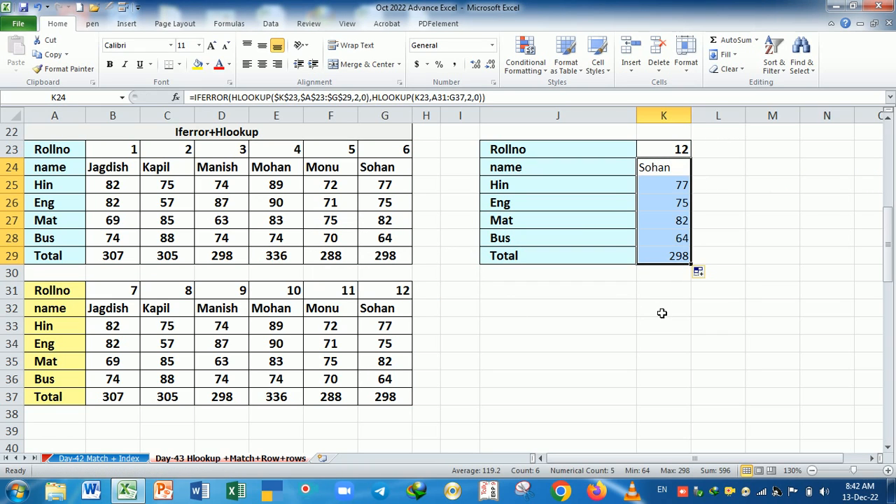
- Review the field labels in J24:J29 against the lookup results in K24:K29
{"action": "left_click", "coordinate": [539, 170]}
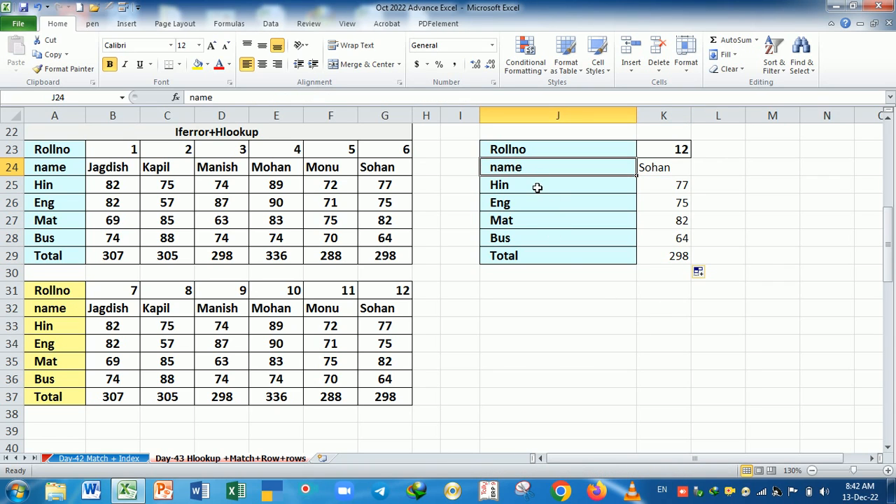
{"action": "left_click", "coordinate": [536, 187]}
{"action": "left_click", "coordinate": [540, 211]}
{"action": "left_click", "coordinate": [543, 239]}
{"action": "left_click", "coordinate": [549, 257]}
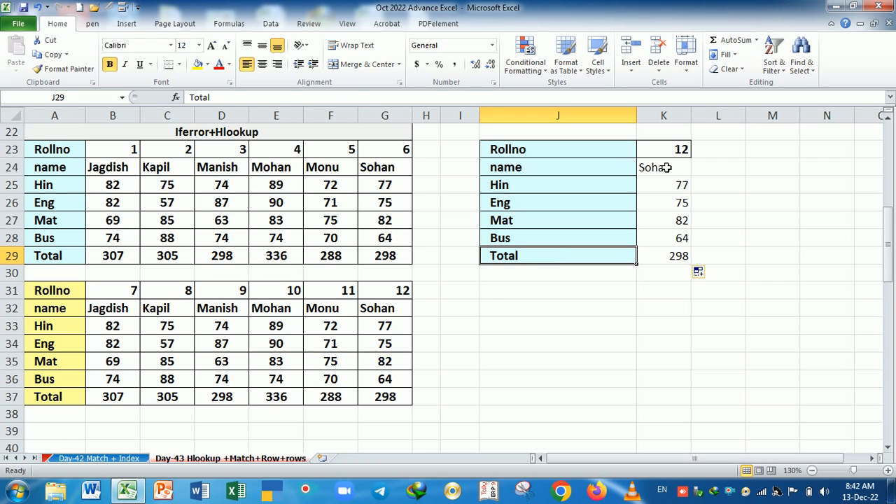
{"action": "left_click", "coordinate": [666, 167]}
{"action": "left_click_drag", "start_coordinate": [666, 167], "coordinate": [672, 257]}
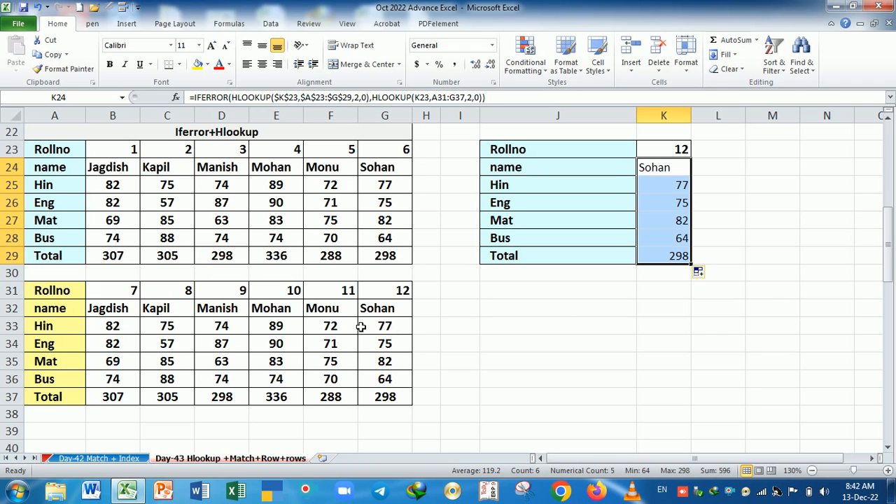
- Set the lookup roll number in K23 to 11
{"action": "left_click", "coordinate": [681, 150]}
{"action": "type", "text": "11"}
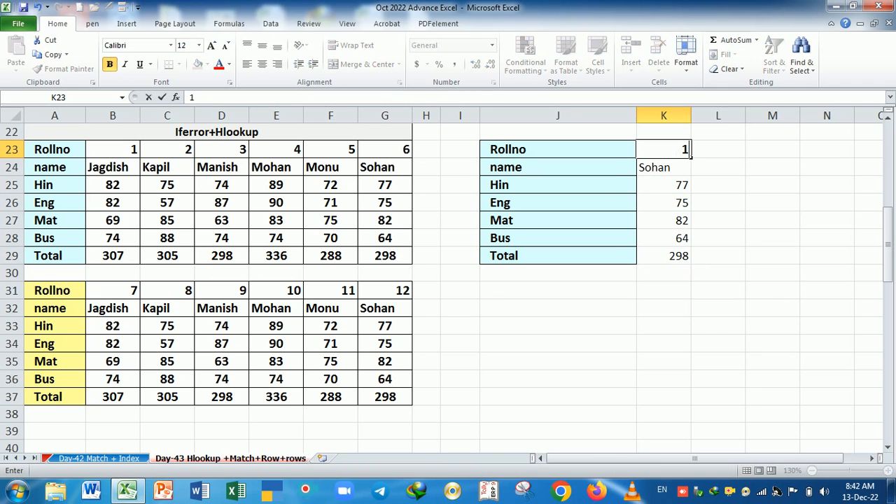
{"action": "key", "text": "Return"}
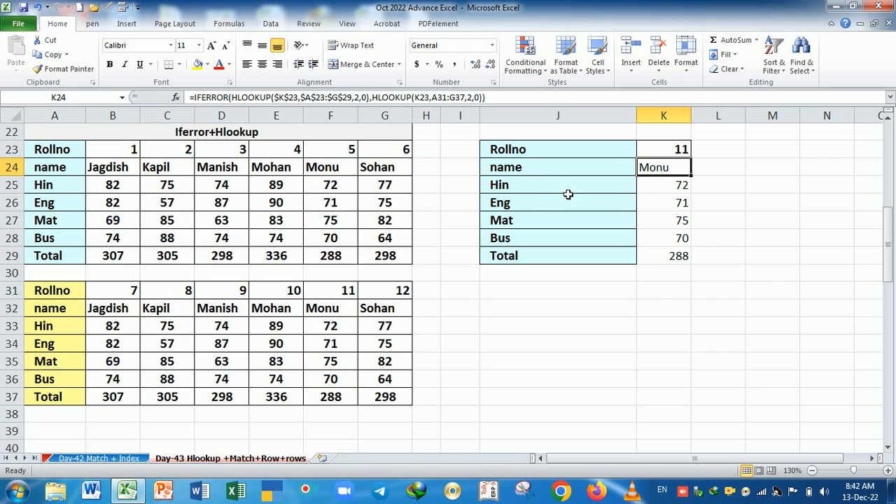
- Set the roll number in K23 to 10 and compare the results in K24:K29 with the source column E31:E37
{"action": "left_click", "coordinate": [669, 153]}
{"action": "type", "text": "10"}
{"action": "key", "text": "Return"}
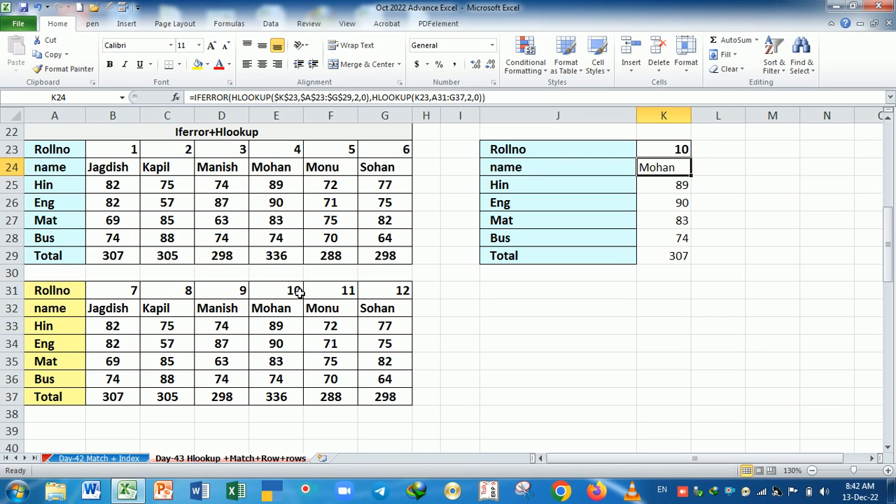
{"action": "left_click_drag", "start_coordinate": [298, 292], "coordinate": [290, 399]}
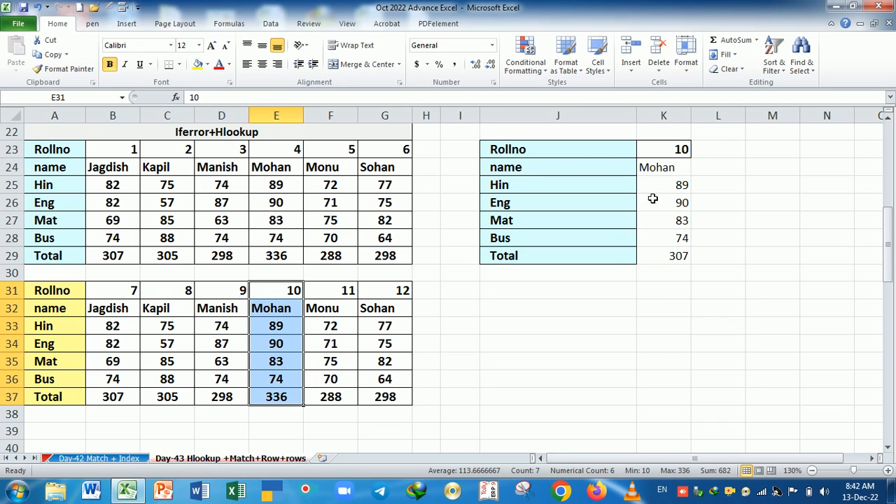
{"action": "left_click_drag", "start_coordinate": [665, 170], "coordinate": [675, 256]}
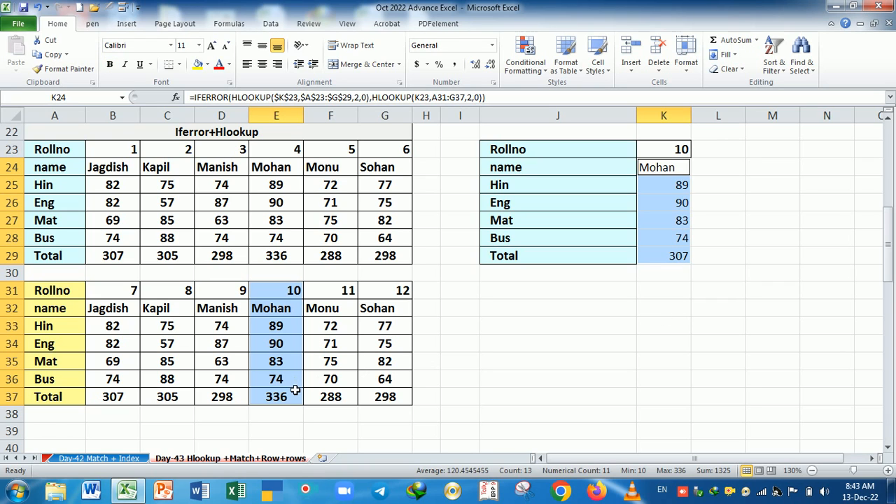
{"action": "left_click", "coordinate": [622, 327]}
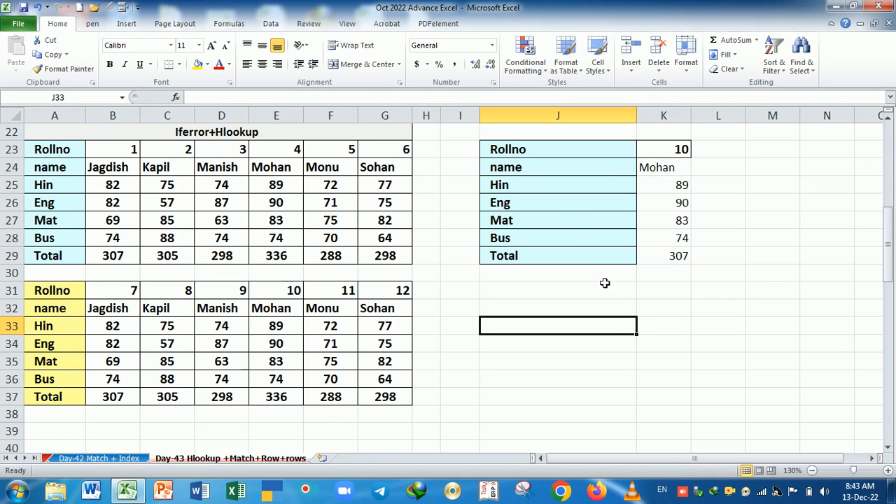
- Set the roll number in K23 to 5 to test a lookup from the first table
{"action": "left_click", "coordinate": [662, 150]}
{"action": "type", "text": "5"}
{"action": "key", "text": "Return"}
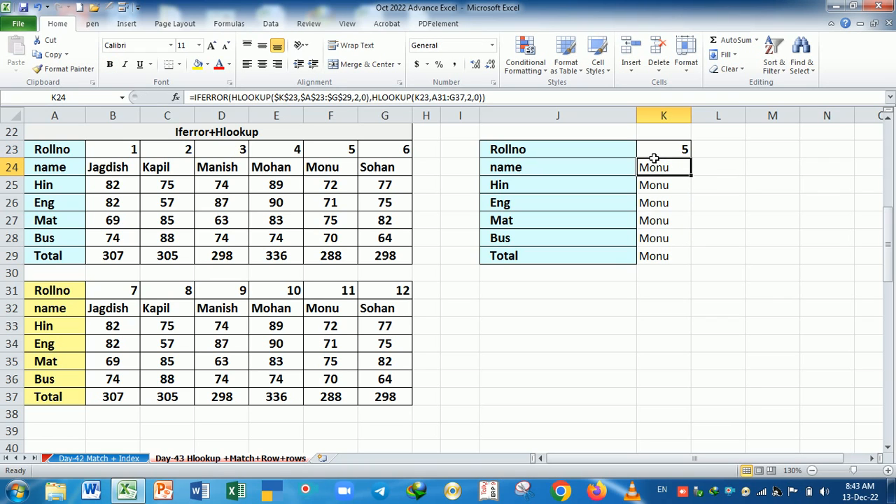
- In K24's first HLOOKUP, replace the row index 2 with MATCH(J24,$A$23:$A$29,0)
{"action": "double_click", "coordinate": [668, 168]}
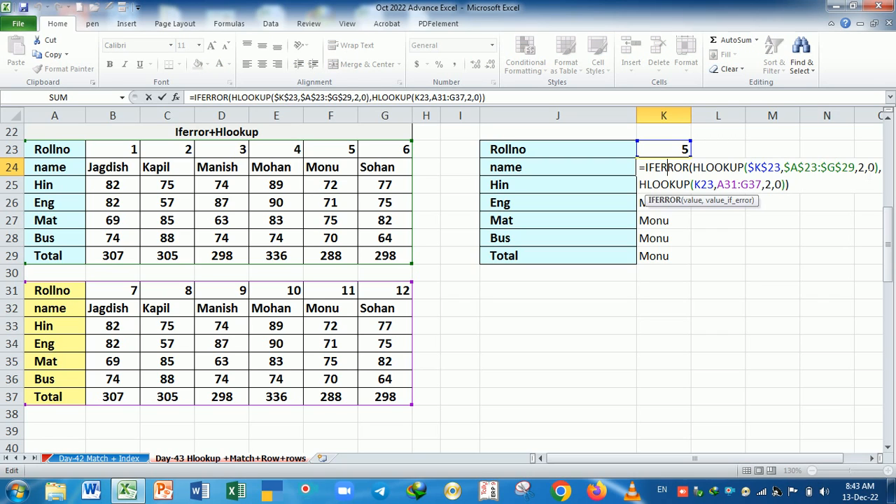
{"action": "left_click", "coordinate": [865, 168]}
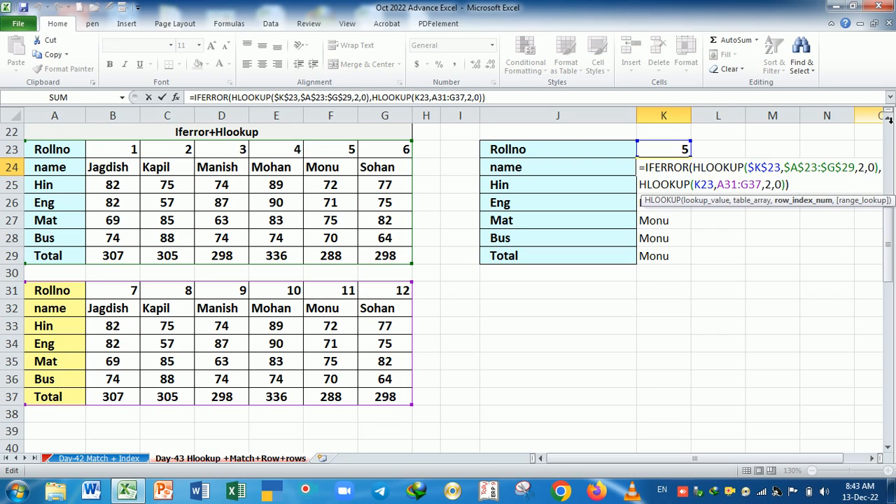
{"action": "key", "text": "BackSpace"}
{"action": "type", "text": "mat"}
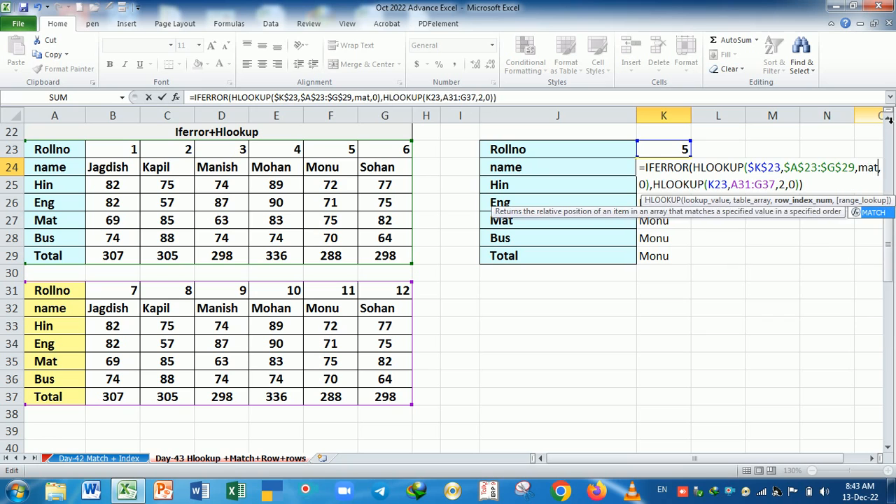
{"action": "key", "text": "Tab"}
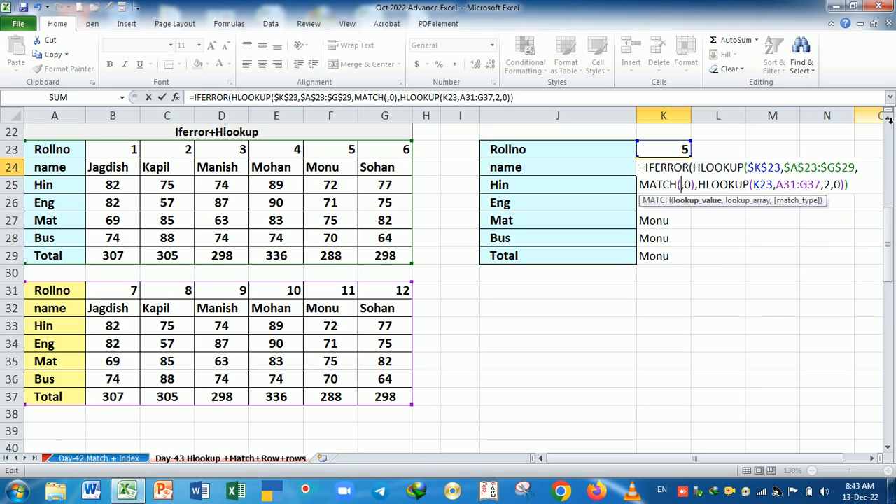
{"action": "left_click", "coordinate": [564, 171]}
{"action": "type", "text": ","}
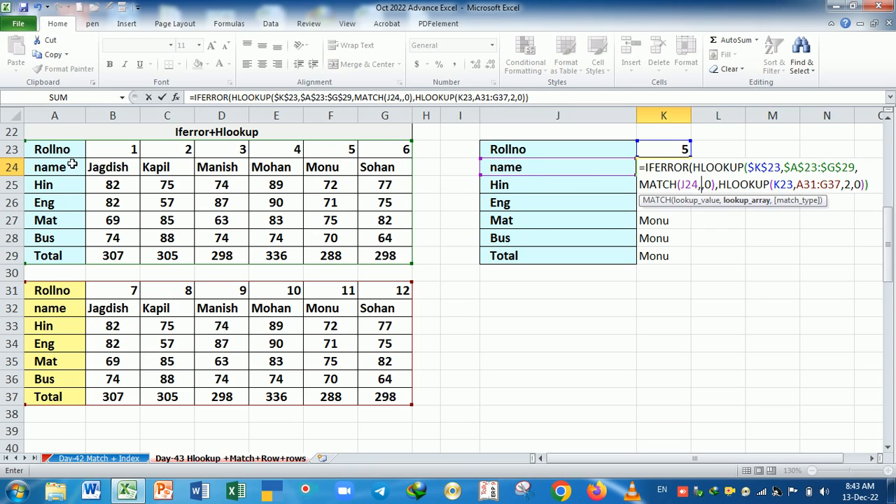
{"action": "left_click_drag", "start_coordinate": [63, 153], "coordinate": [55, 260]}
{"action": "key", "text": "F4"}
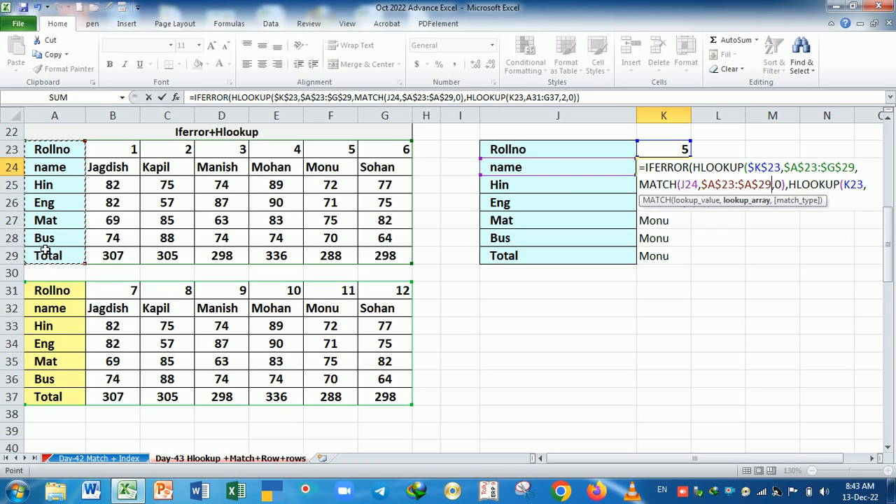
{"action": "type", "text": ",0"}
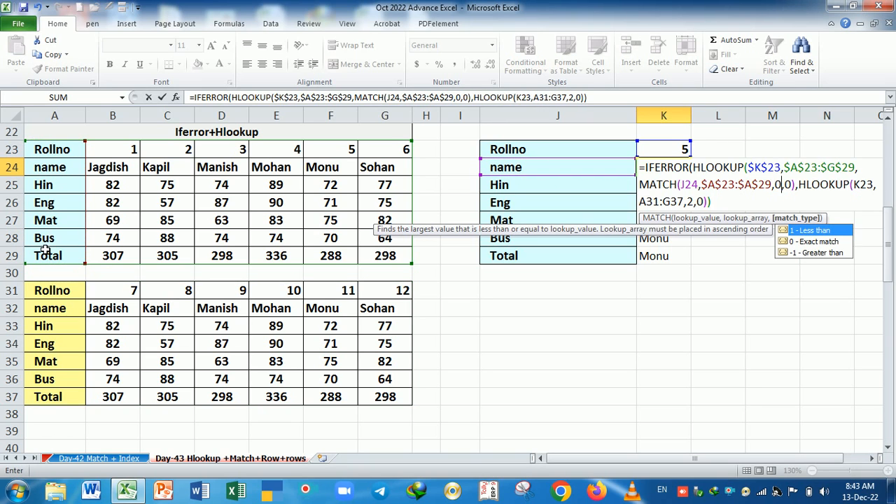
{"action": "type", "text": ")"}
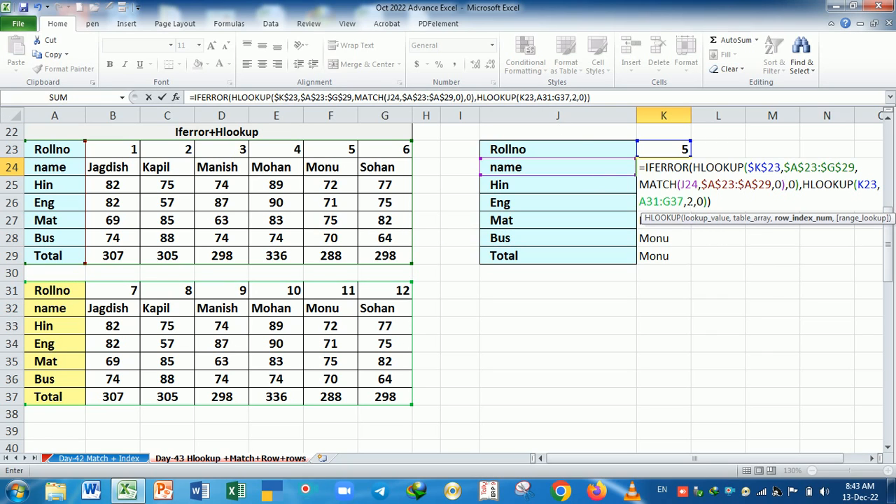
- Make the second HLOOKUP's references in K24 absolute as $K$23 and $A$31:$G$37
{"action": "left_click", "coordinate": [867, 184]}
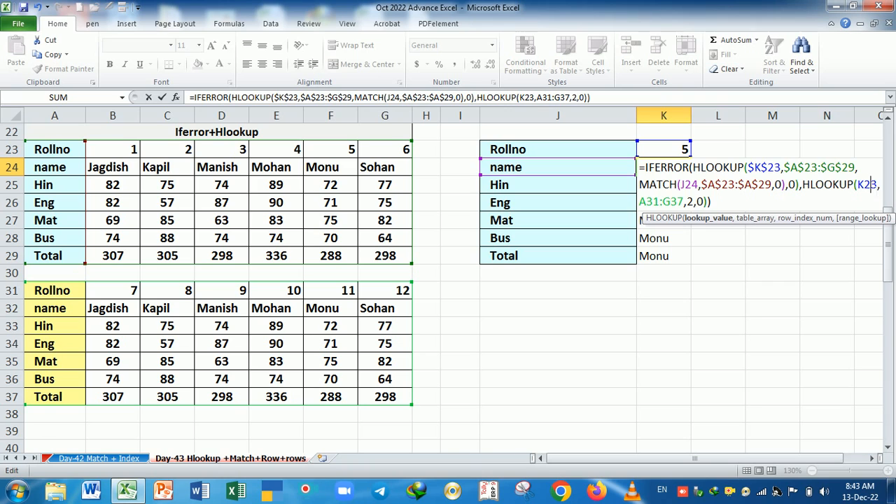
{"action": "key", "text": "F4"}
{"action": "left_click_drag", "start_coordinate": [676, 201], "coordinate": [715, 201]}
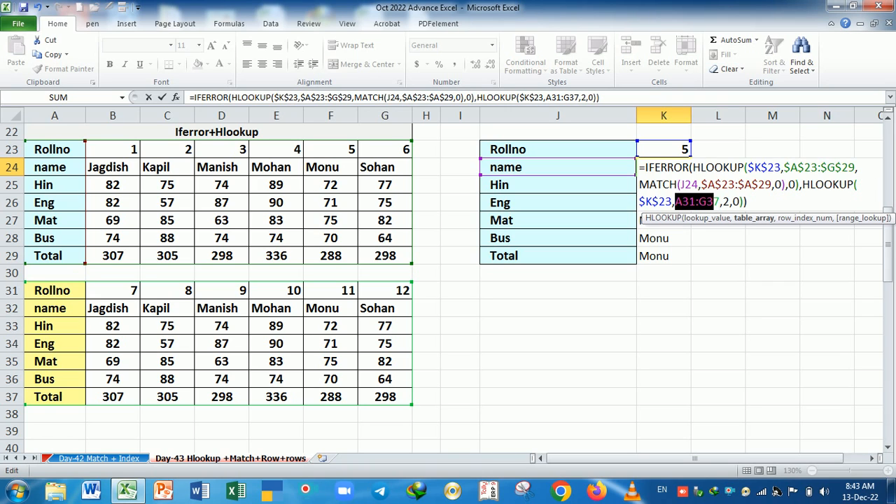
{"action": "key", "text": "F4"}
- Replace the second HLOOKUP's row index with MATCH(J24,$A$31:$A$37,0) and commit the K24 formula, accepting the proposed correction
{"action": "left_click", "coordinate": [756, 202]}
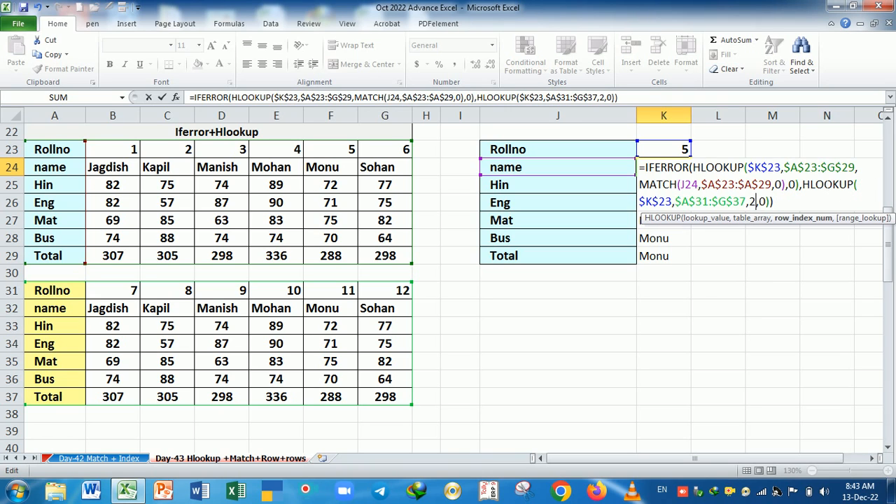
{"action": "key", "text": "BackSpace"}
{"action": "type", "text": "mat"}
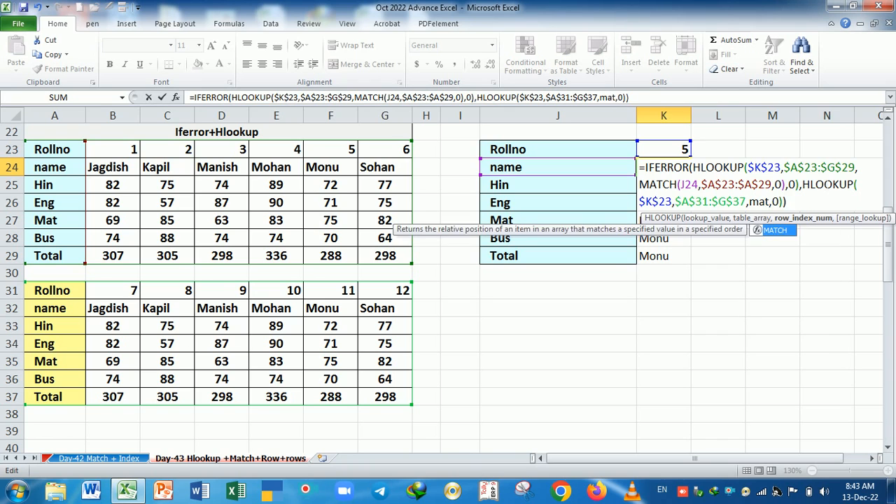
{"action": "key", "text": "Tab"}
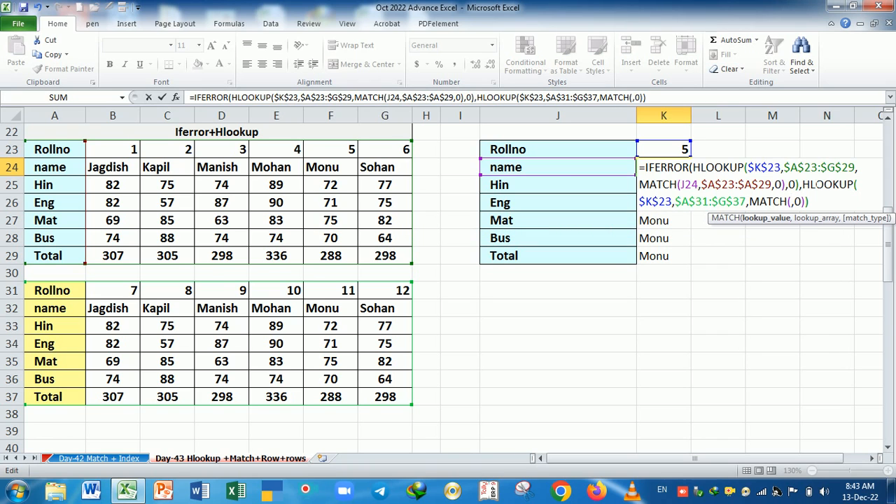
{"action": "left_click", "coordinate": [550, 173]}
{"action": "type", "text": ","}
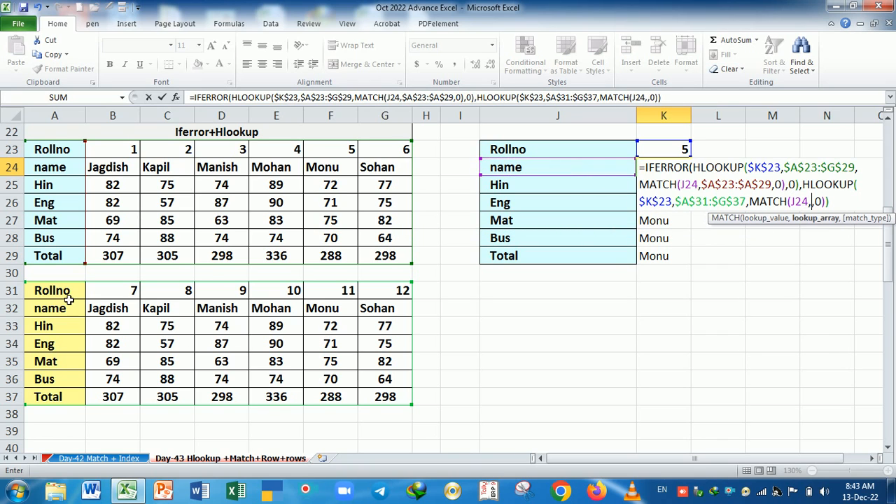
{"action": "left_click_drag", "start_coordinate": [58, 294], "coordinate": [48, 401]}
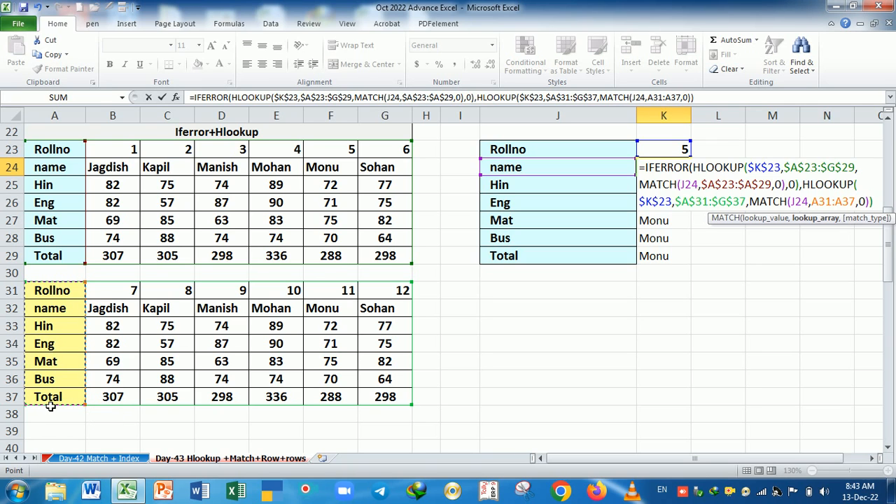
{"action": "key", "text": "F4"}
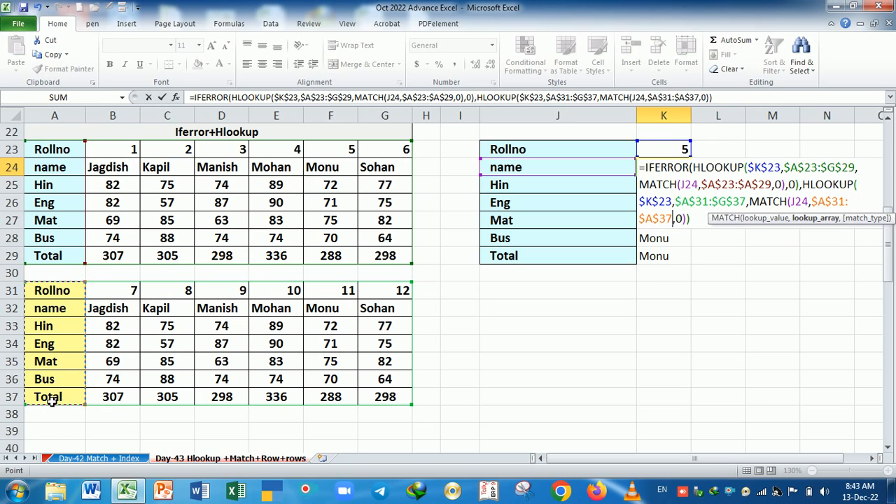
{"action": "type", "text": ",0"}
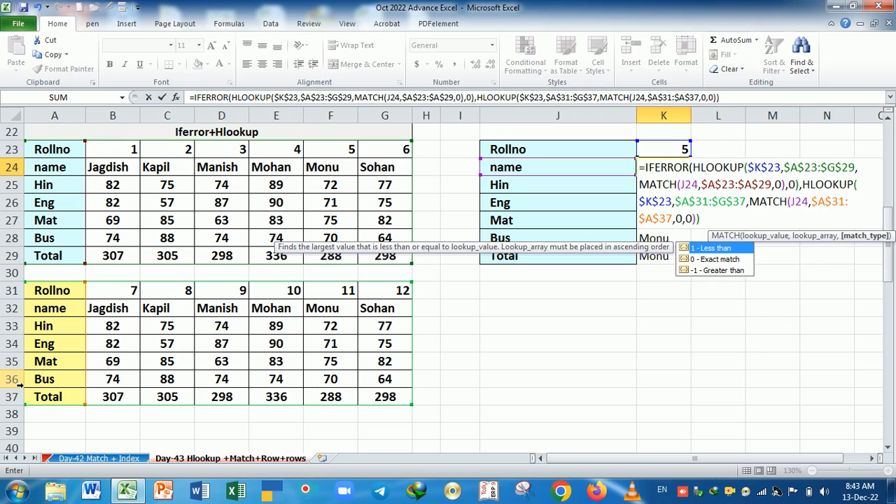
{"action": "key", "text": "Return"}
{"action": "key", "text": "Return"}
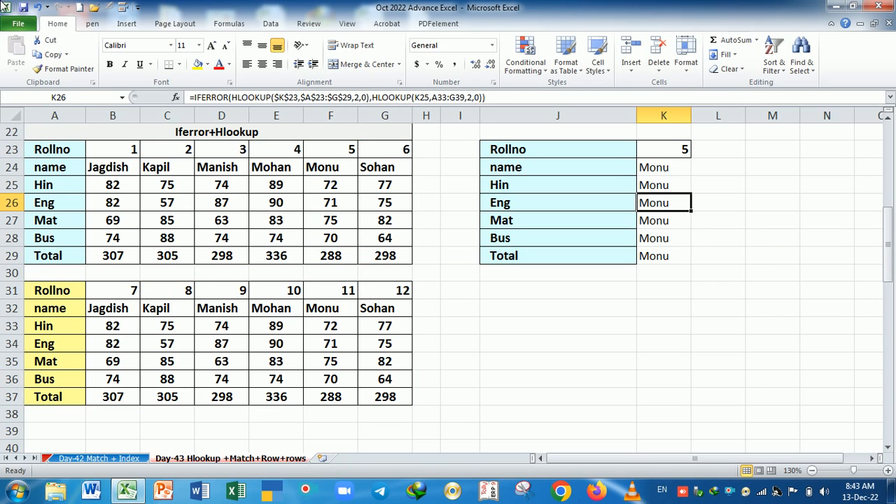
- Fill the K24 lookup formula down through K29 and review its arguments against the labels in J24:J29
{"action": "left_click", "coordinate": [671, 168]}
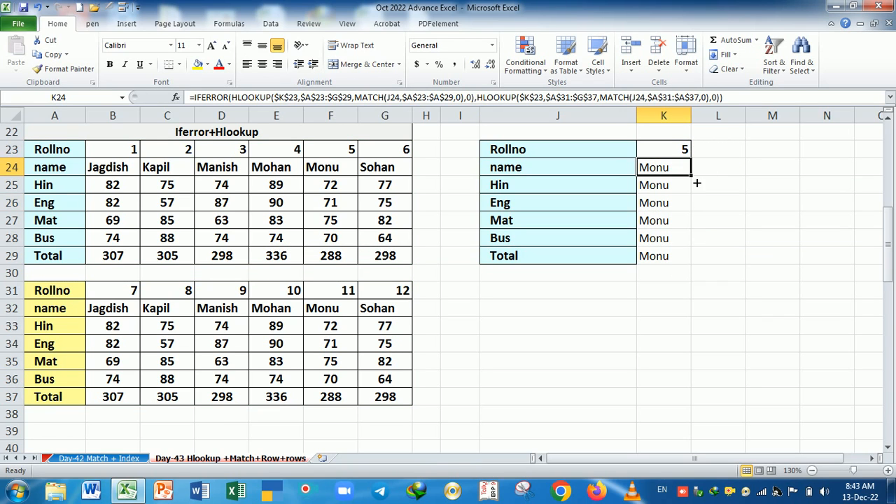
{"action": "left_click_drag", "start_coordinate": [690, 176], "coordinate": [693, 261]}
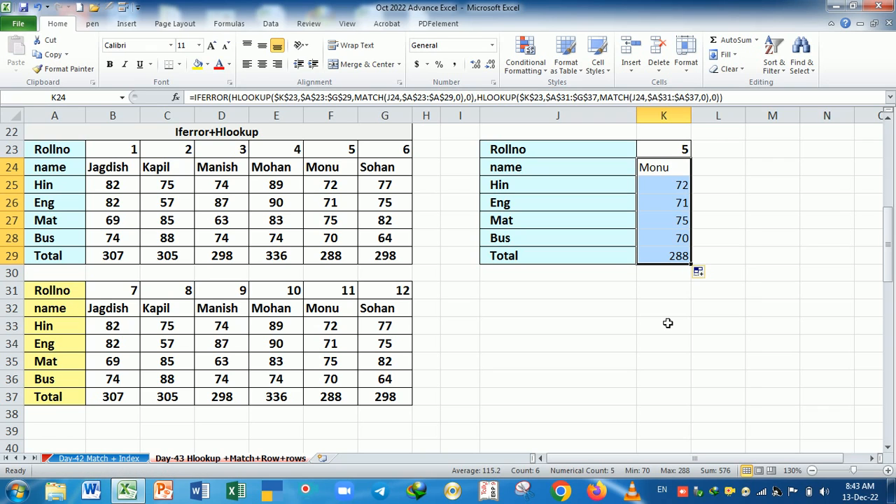
{"action": "left_click", "coordinate": [676, 170]}
{"action": "double_click", "coordinate": [673, 168]}
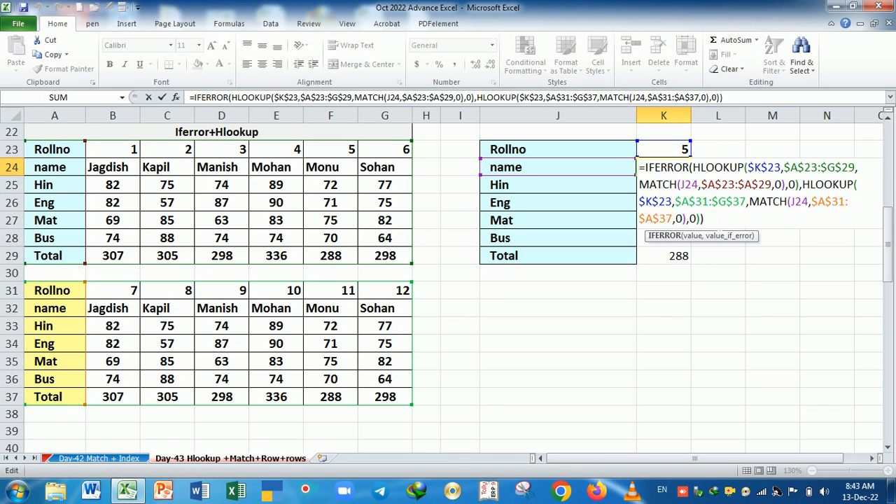
{"action": "key", "text": "End"}
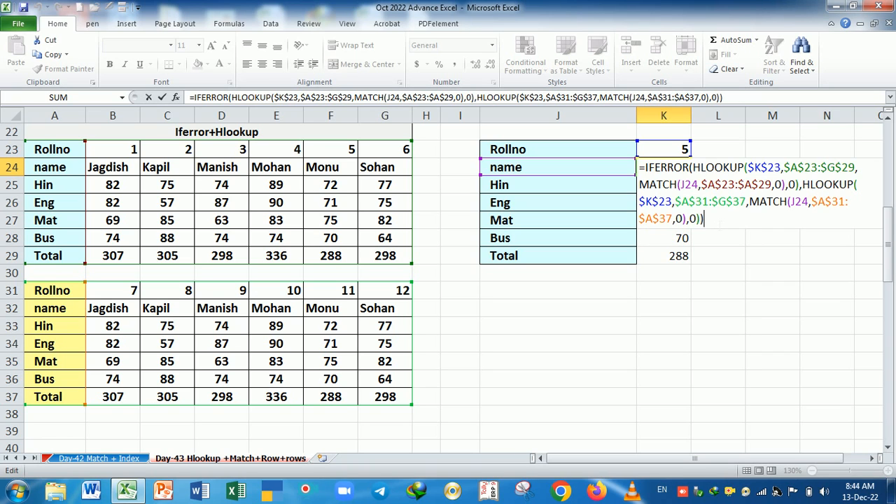
{"action": "key", "text": "Return"}
{"action": "left_click", "coordinate": [686, 171]}
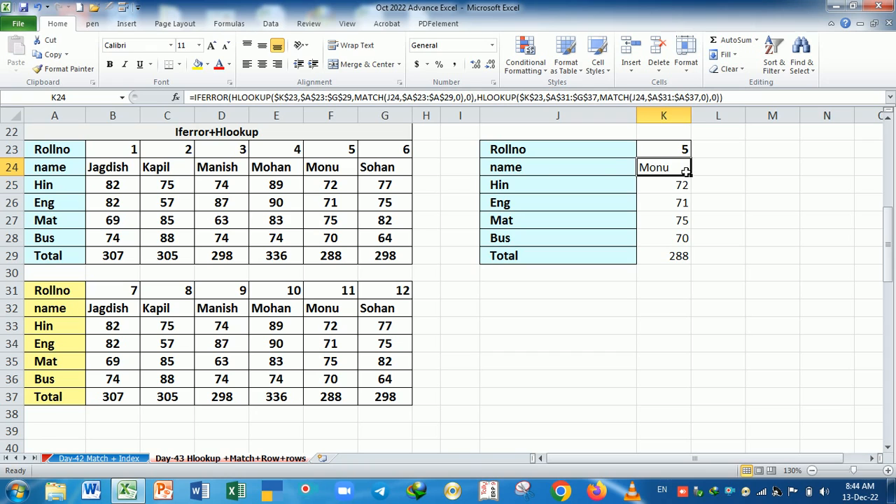
{"action": "left_click_drag", "start_coordinate": [530, 169], "coordinate": [534, 256]}
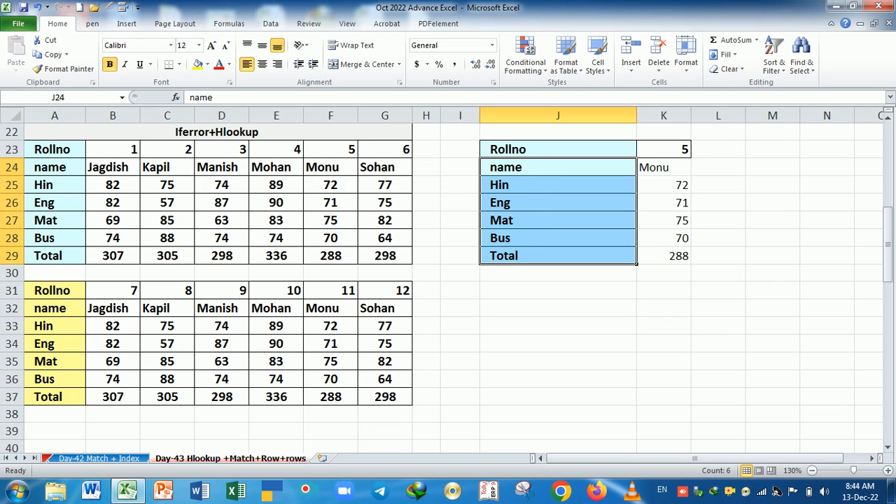
- Set the roll number in K23 to 11 and compare the returned marks with column F in both tables
{"action": "left_click", "coordinate": [685, 150]}
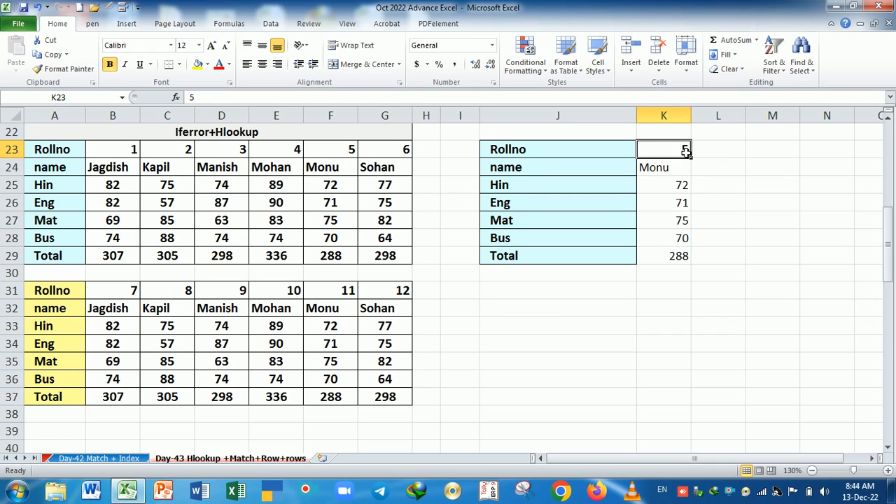
{"action": "type", "text": "11"}
{"action": "key", "text": "Return"}
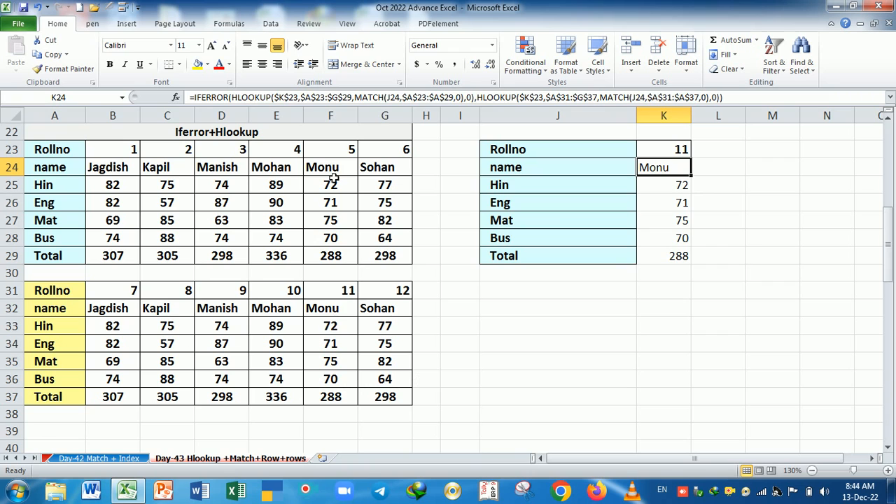
{"action": "left_click_drag", "start_coordinate": [332, 173], "coordinate": [341, 260]}
{"action": "left_click_drag", "start_coordinate": [341, 300], "coordinate": [340, 396]}
- Set the roll number in K23 to 4 and check the results against column E of the first table and the K24 formula
{"action": "left_click", "coordinate": [670, 150]}
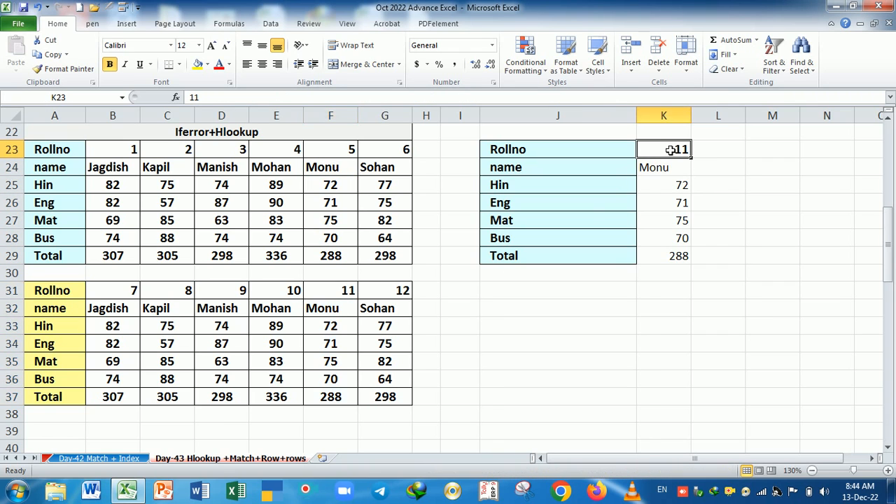
{"action": "type", "text": "4"}
{"action": "key", "text": "Return"}
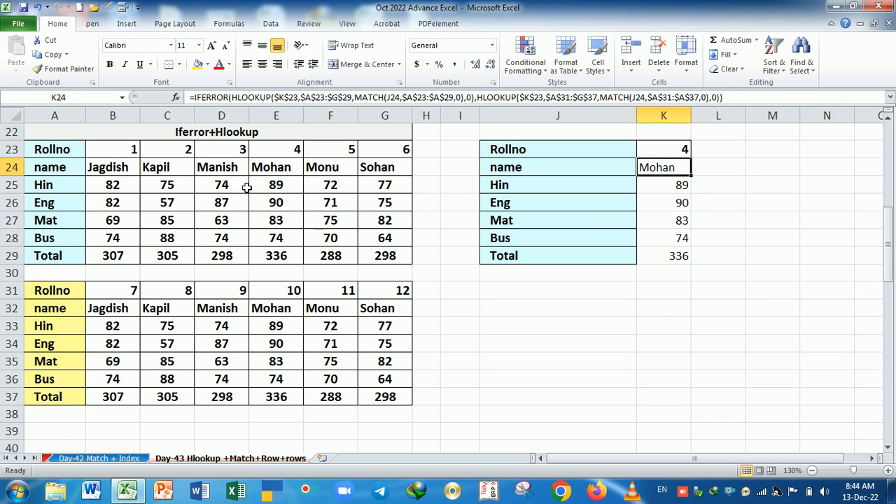
{"action": "left_click_drag", "start_coordinate": [282, 154], "coordinate": [304, 242]}
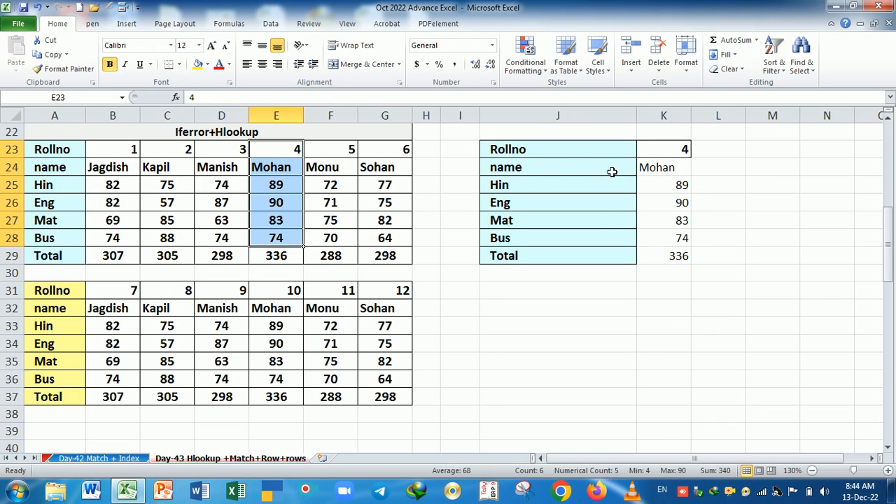
{"action": "left_click", "coordinate": [314, 209]}
{"action": "left_click_drag", "start_coordinate": [285, 154], "coordinate": [289, 256]}
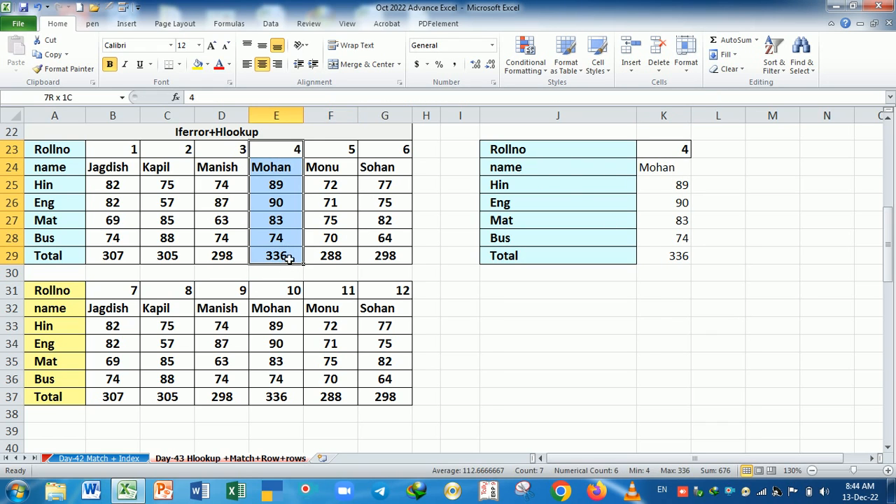
{"action": "left_click_drag", "start_coordinate": [665, 152], "coordinate": [669, 262]}
{"action": "left_click", "coordinate": [667, 308]}
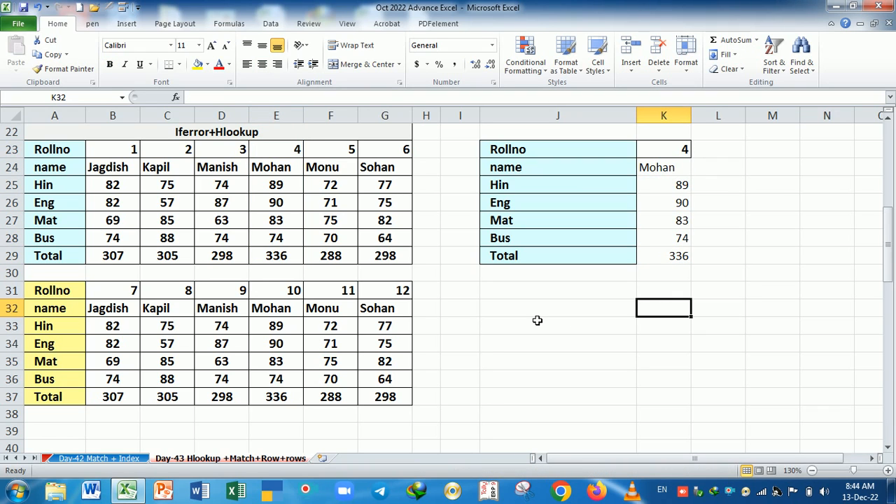
{"action": "double_click", "coordinate": [668, 168]}
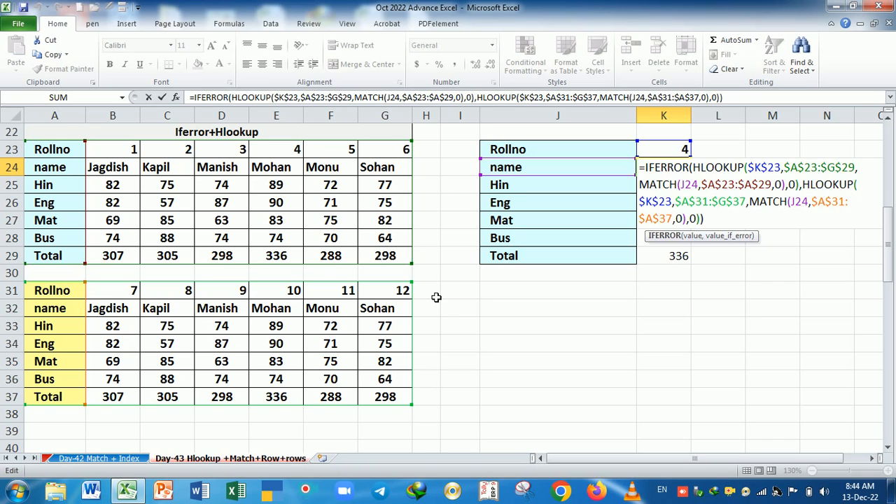
{"action": "key", "text": "Return"}
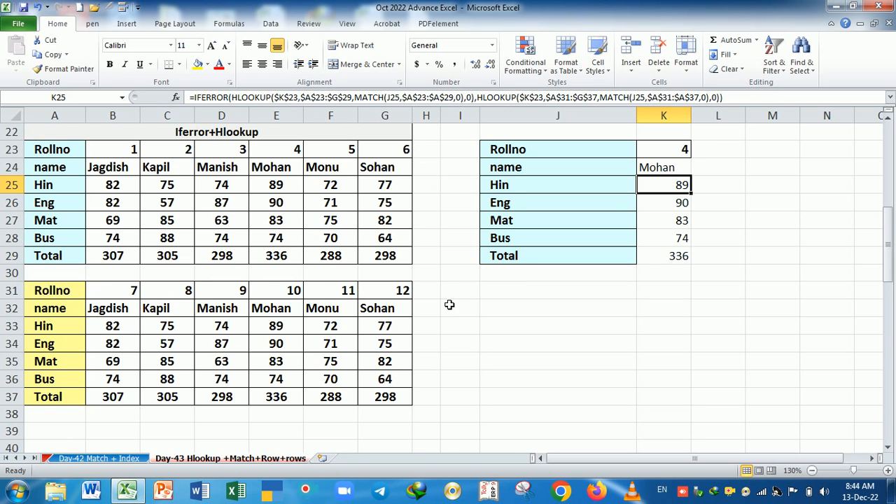
- Examine the Double Hlookup Function table and the separate roll number and average table in rows 51 and 52
{"action": "scroll", "coordinate": [446, 300], "scroll_direction": "down", "scroll_amount": 3}
{"action": "scroll", "coordinate": [446, 300], "scroll_direction": "down", "scroll_amount": 3}
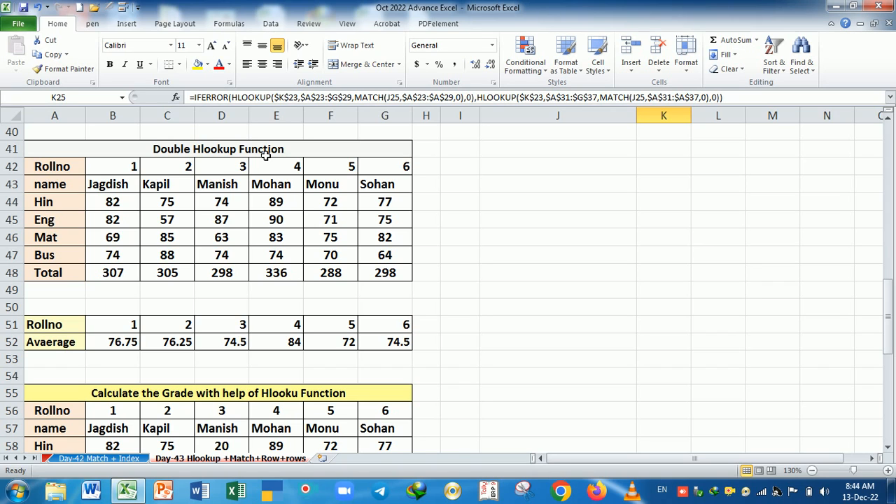
{"action": "left_click_drag", "start_coordinate": [70, 169], "coordinate": [359, 171]}
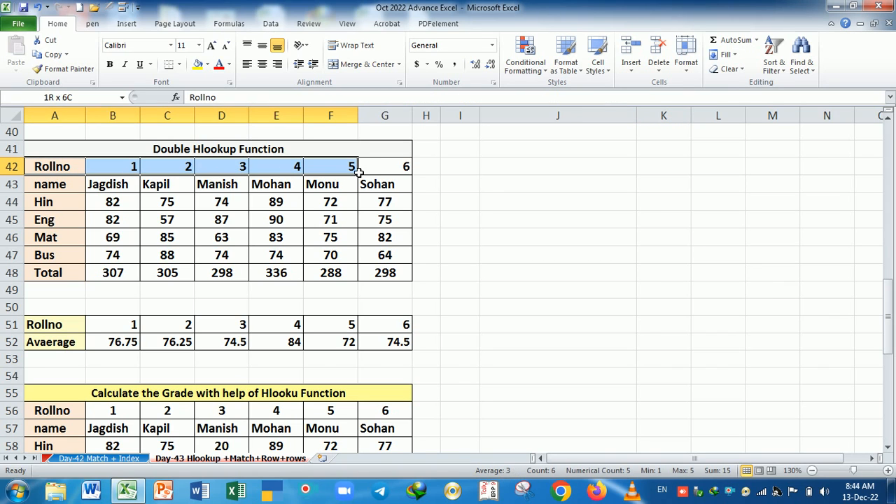
{"action": "left_click_drag", "start_coordinate": [69, 327], "coordinate": [403, 327]}
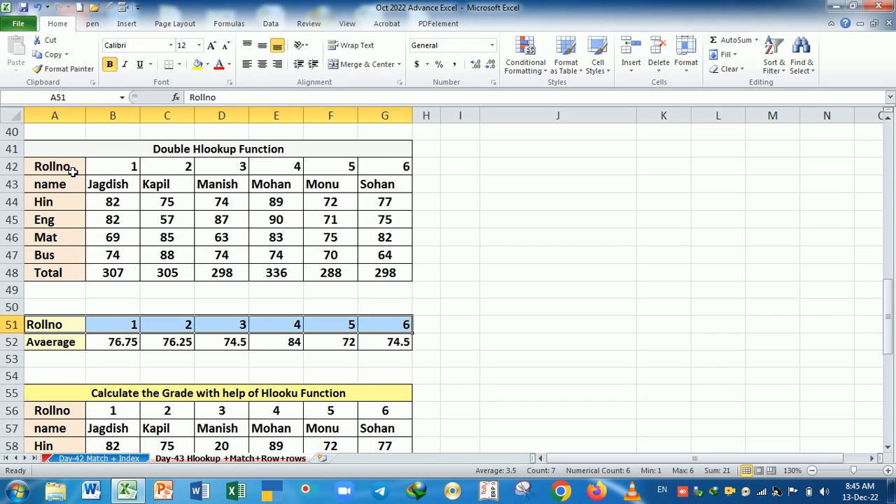
{"action": "left_click_drag", "start_coordinate": [72, 170], "coordinate": [384, 177]}
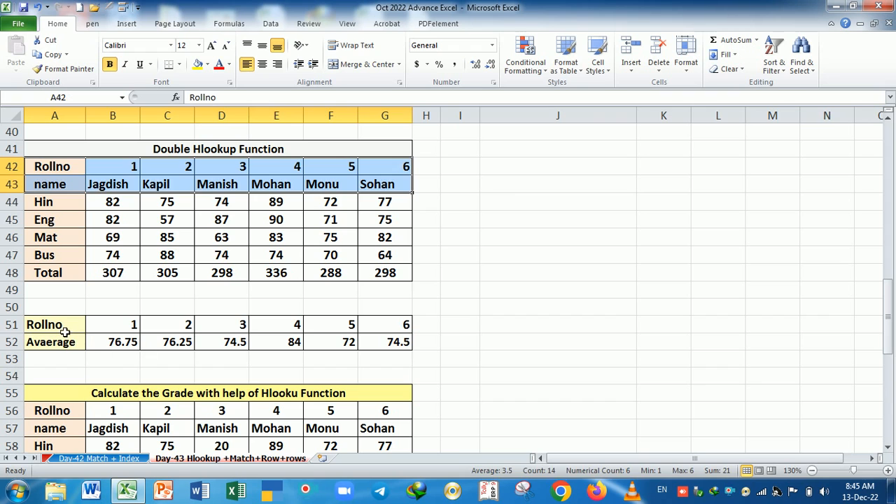
{"action": "left_click_drag", "start_coordinate": [66, 326], "coordinate": [390, 329]}
{"action": "left_click", "coordinate": [136, 275]}
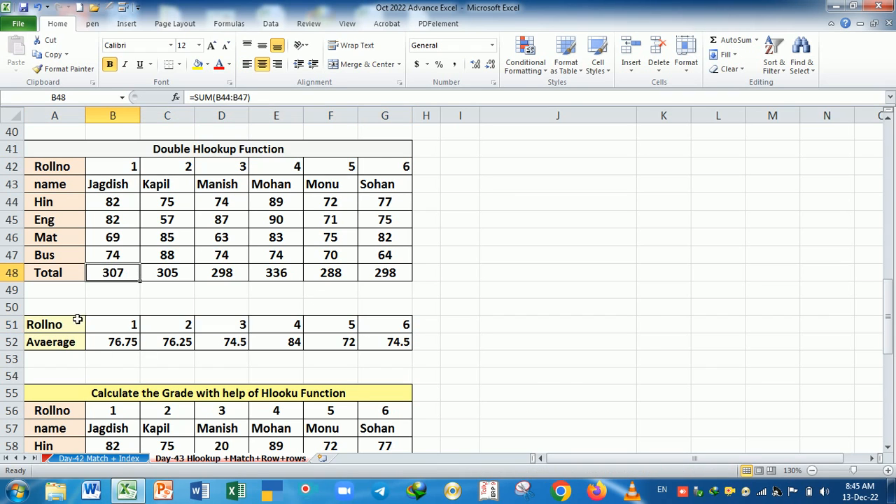
{"action": "left_click_drag", "start_coordinate": [64, 325], "coordinate": [389, 352]}
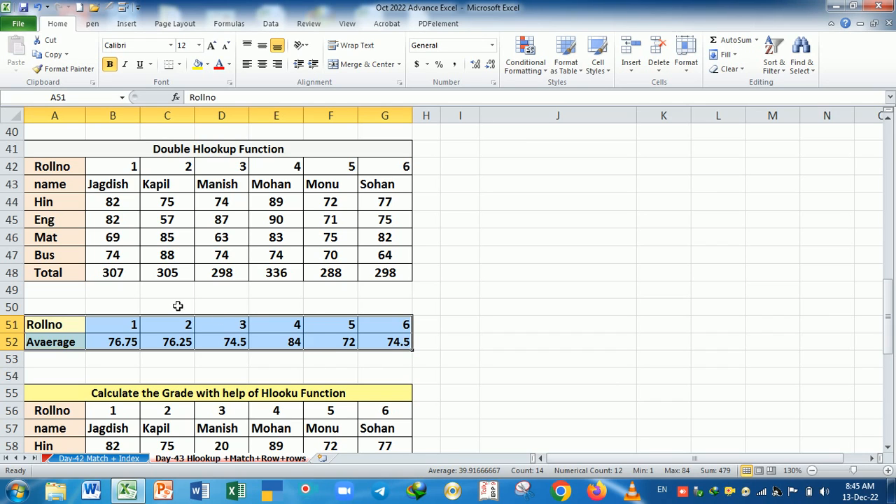
{"action": "left_click", "coordinate": [71, 295]}
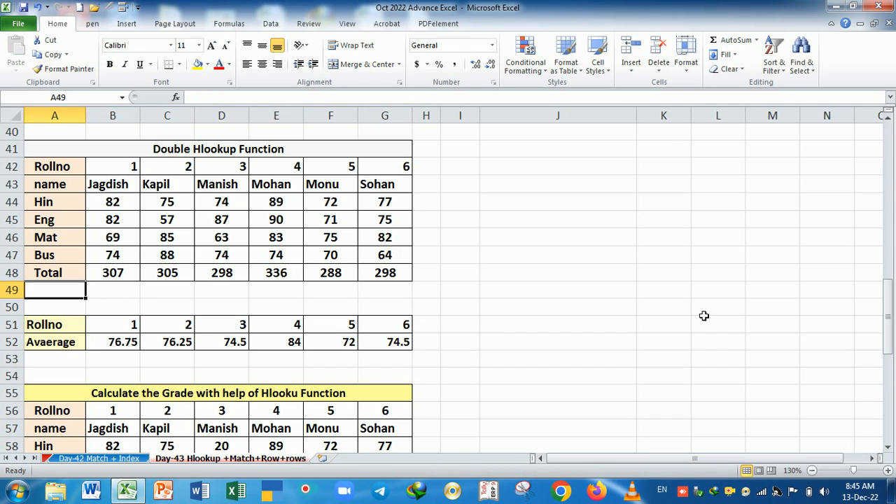
- Copy the "Avaerage" label from A52 into A49, beneath the Total row
{"action": "left_click", "coordinate": [74, 345]}
{"action": "key", "text": "ctrl+c"}
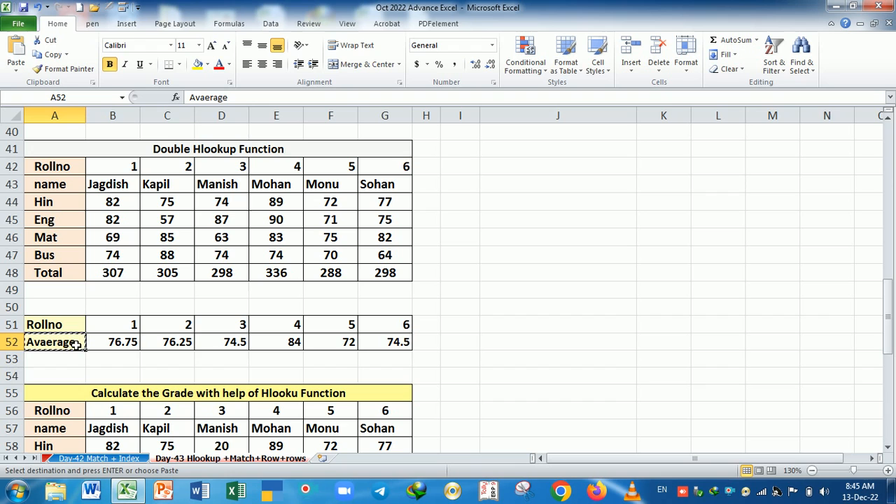
{"action": "left_click", "coordinate": [75, 299]}
{"action": "key", "text": "Return"}
{"action": "left_click", "coordinate": [116, 293]}
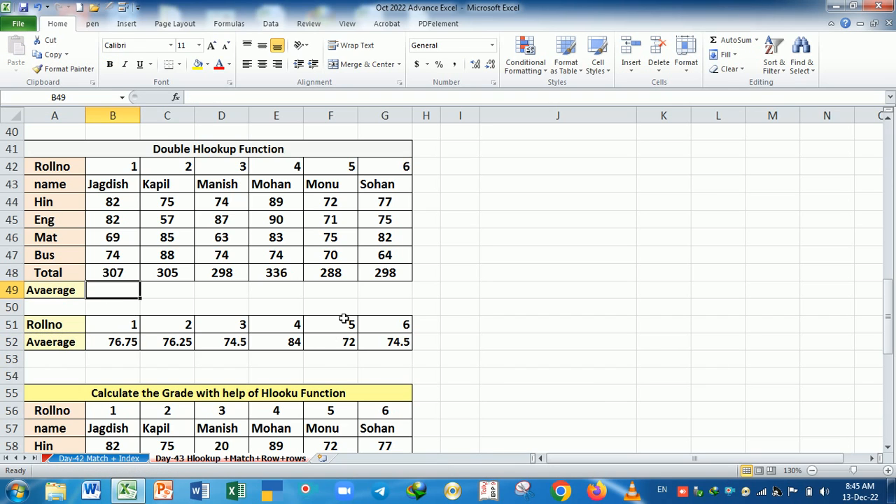
{"action": "type", "text": "=v"}
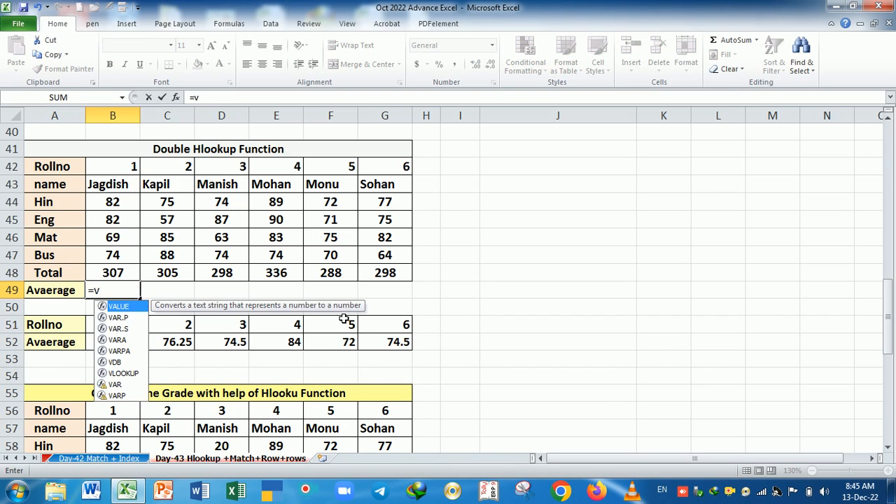
{"action": "key", "text": "BackSpace"}
{"action": "type", "text": "aver"}
{"action": "key", "text": "Tab"}
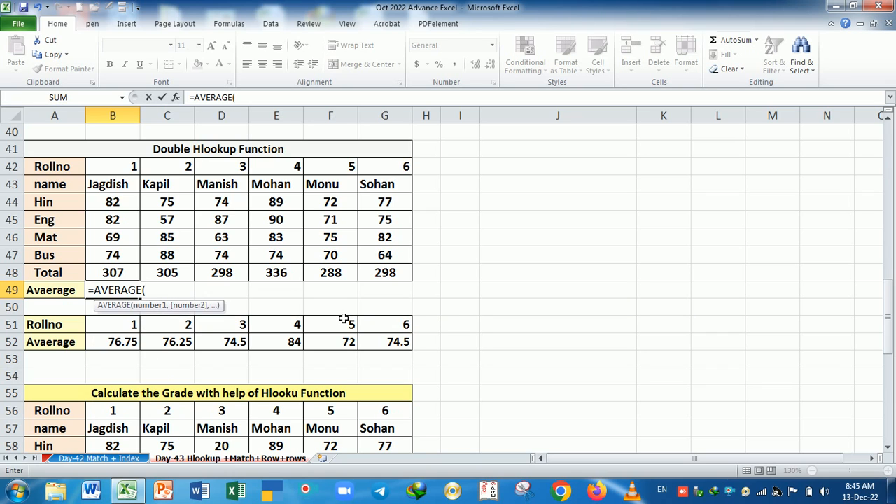
{"action": "key", "text": "BackSpace"}
{"action": "key", "text": "BackSpace"}
{"action": "key", "text": "BackSpace"}
{"action": "key", "text": "BackSpace"}
{"action": "key", "text": "BackSpace"}
{"action": "key", "text": "BackSpace"}
{"action": "key", "text": "BackSpace"}
{"action": "key", "text": "BackSpace"}
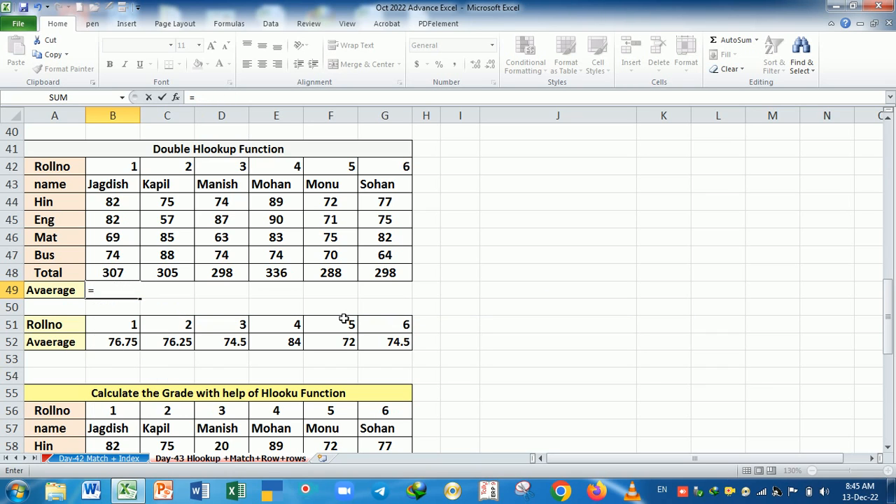
{"action": "type", "text": "hl"}
{"action": "key", "text": "Tab"}
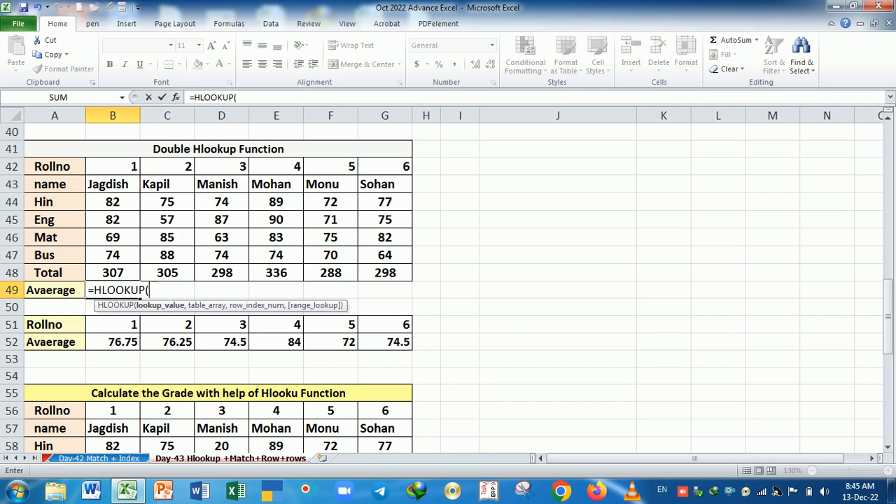
{"action": "key", "text": "BackSpace"}
{"action": "key", "text": "BackSpace"}
{"action": "key", "text": "BackSpace"}
{"action": "key", "text": "BackSpace"}
{"action": "key", "text": "BackSpace"}
{"action": "key", "text": "BackSpace"}
{"action": "key", "text": "BackSpace"}
{"action": "key", "text": "BackSpace"}
{"action": "key", "text": "BackSpace"}
{"action": "key", "text": "Return"}
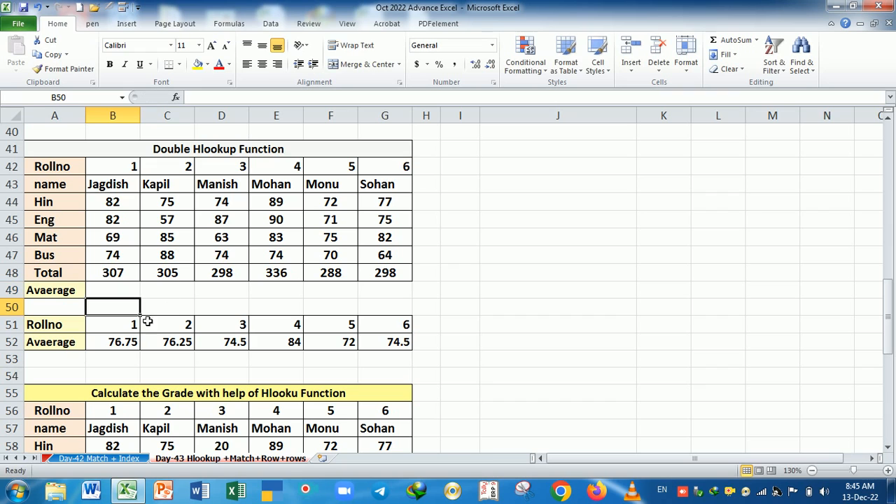
- Copy A42:B43 and A49:B49 together and paste them at J42 as a lookup block with roll number, name and average
{"action": "left_click", "coordinate": [68, 165]}
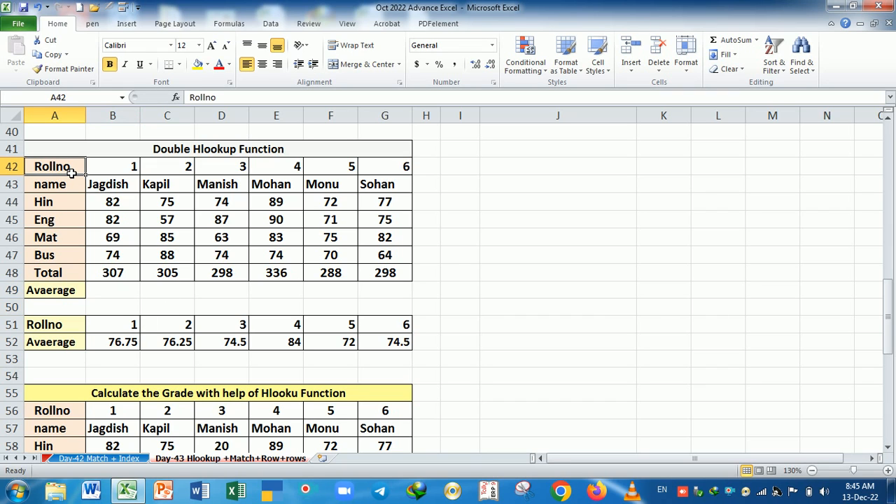
{"action": "left_click_drag", "start_coordinate": [81, 168], "coordinate": [105, 186]}
{"action": "left_click_drag", "start_coordinate": [50, 297], "coordinate": [124, 288], "text": "ctrl"}
{"action": "key", "text": "ctrl+c"}
{"action": "left_click", "coordinate": [536, 175]}
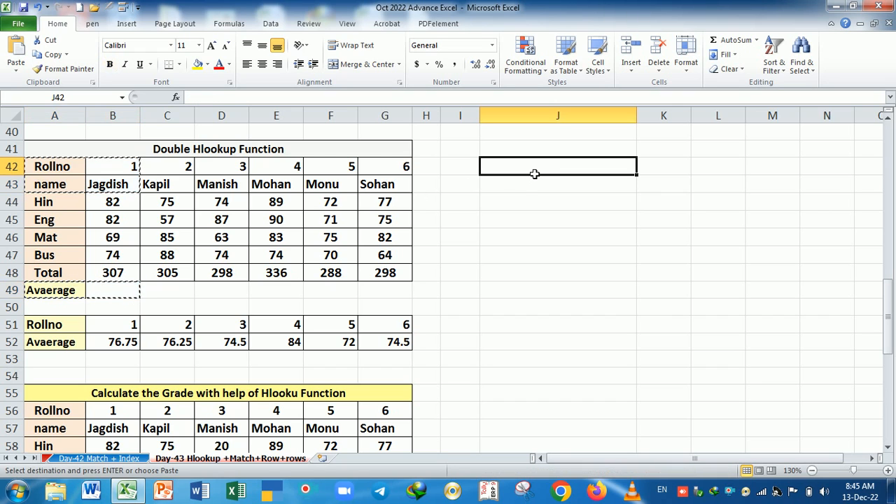
{"action": "key", "text": "Return"}
{"action": "left_click", "coordinate": [546, 220]}
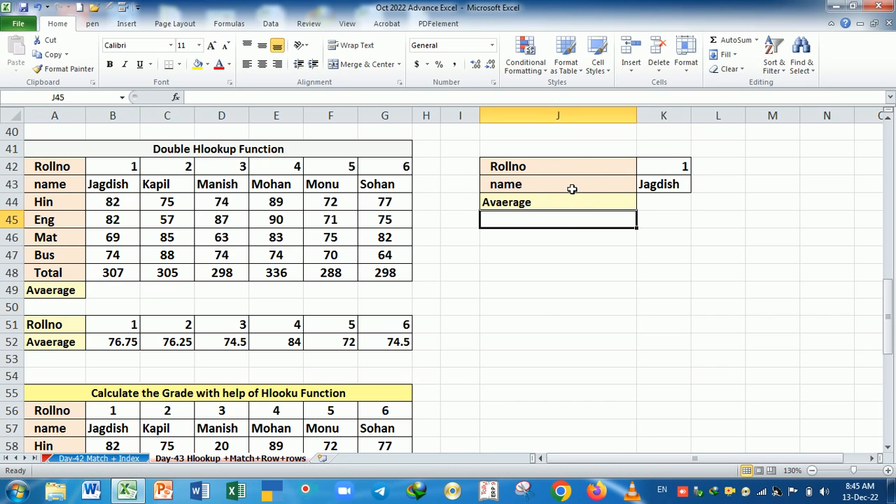
- Clear the copied student name from K43 in the new lookup block
{"action": "left_click", "coordinate": [572, 188]}
{"action": "left_click", "coordinate": [652, 186]}
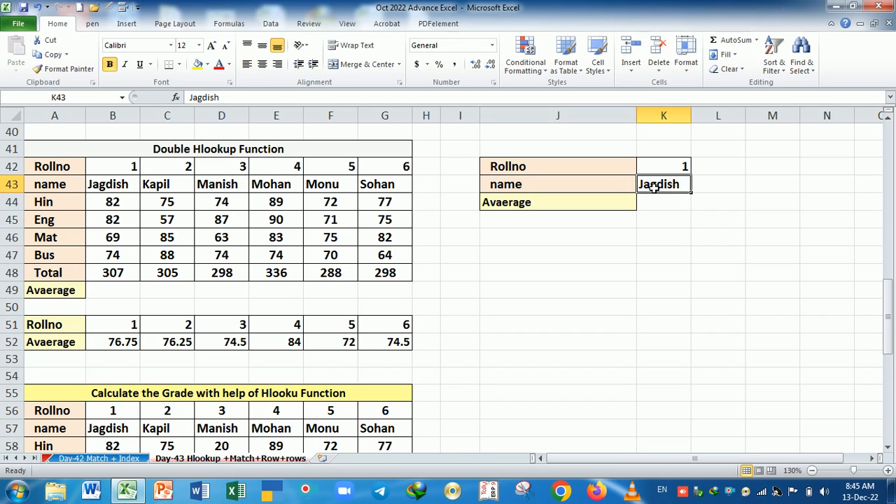
{"action": "key", "text": "Delete"}
{"action": "left_click", "coordinate": [526, 208]}
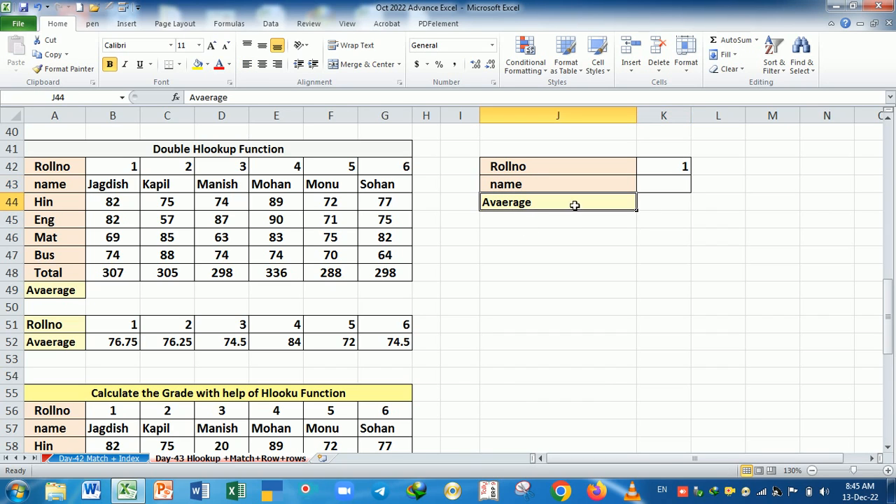
{"action": "left_click", "coordinate": [493, 188]}
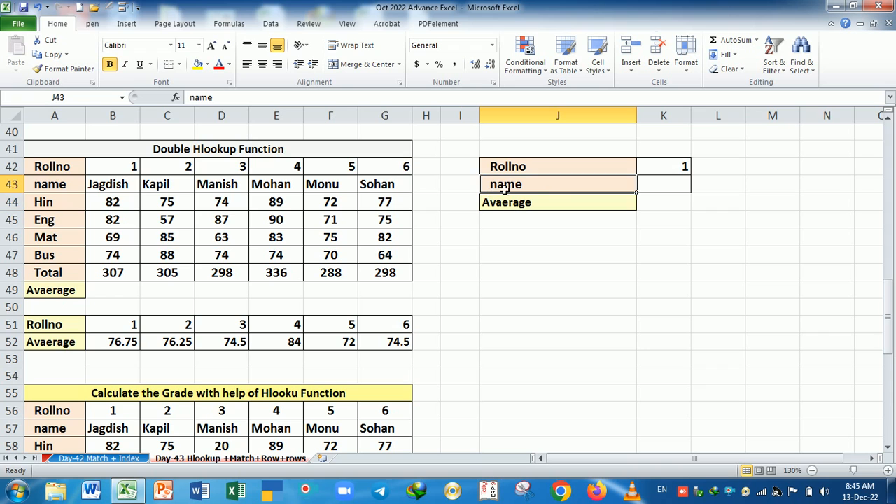
- Move the "Avaerage" label from J44 up to J43, replacing the name label in the lookup block
{"action": "left_click", "coordinate": [526, 203]}
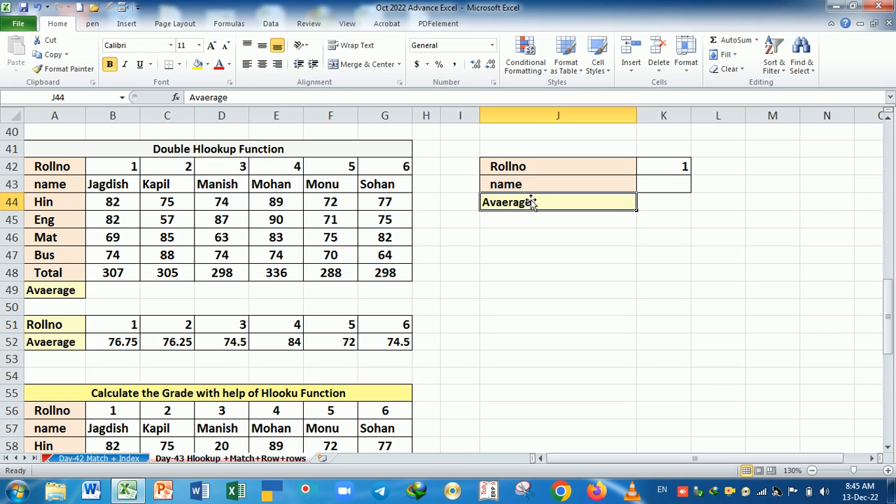
{"action": "left_click_drag", "start_coordinate": [527, 207], "coordinate": [529, 192]}
{"action": "left_click", "coordinate": [427, 278]}
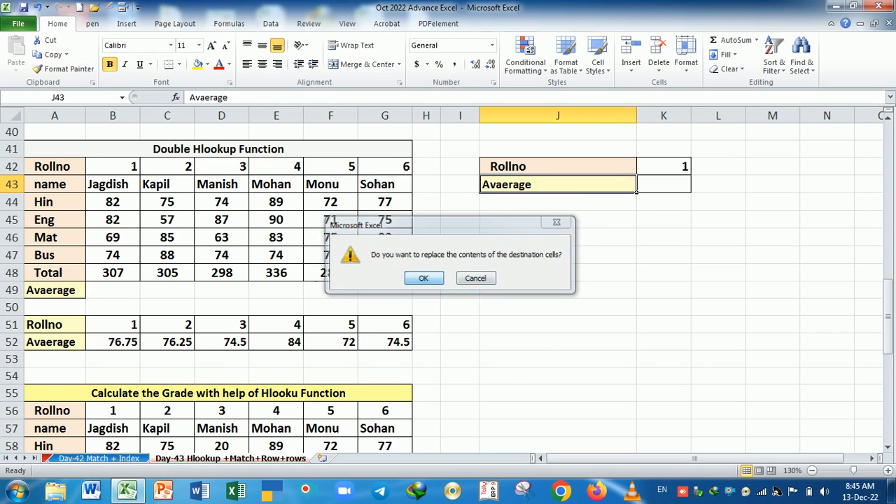
{"action": "left_click", "coordinate": [560, 283]}
- Compare the roll number row of the Double Hlookup Function table with the roll number and average table in rows 51 and 52
{"action": "left_click", "coordinate": [235, 327]}
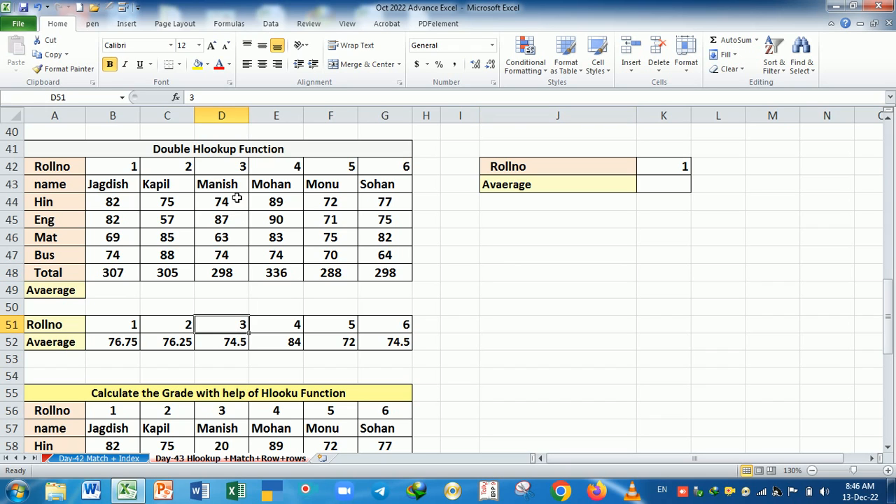
{"action": "left_click_drag", "start_coordinate": [78, 170], "coordinate": [398, 168]}
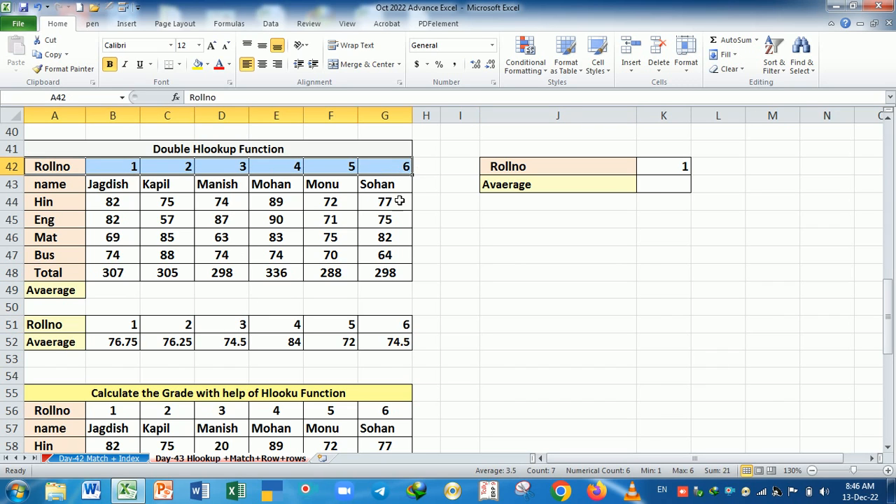
{"action": "left_click_drag", "start_coordinate": [63, 327], "coordinate": [395, 327]}
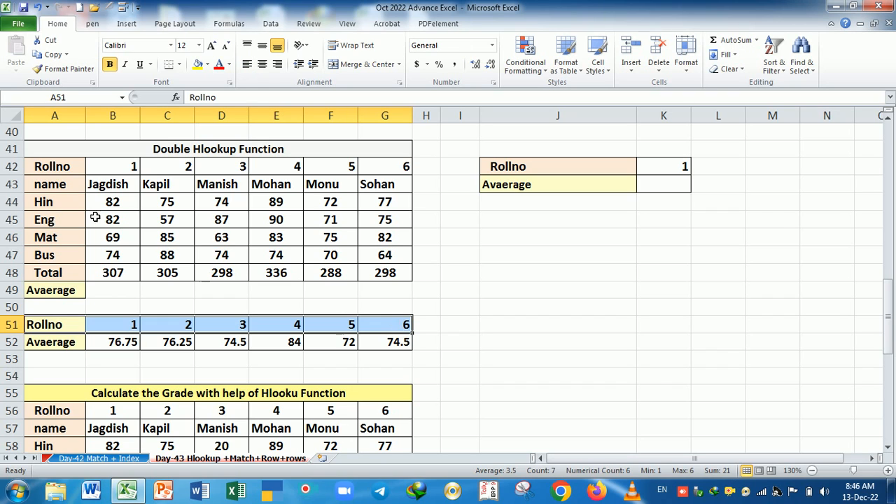
{"action": "left_click_drag", "start_coordinate": [68, 187], "coordinate": [387, 198]}
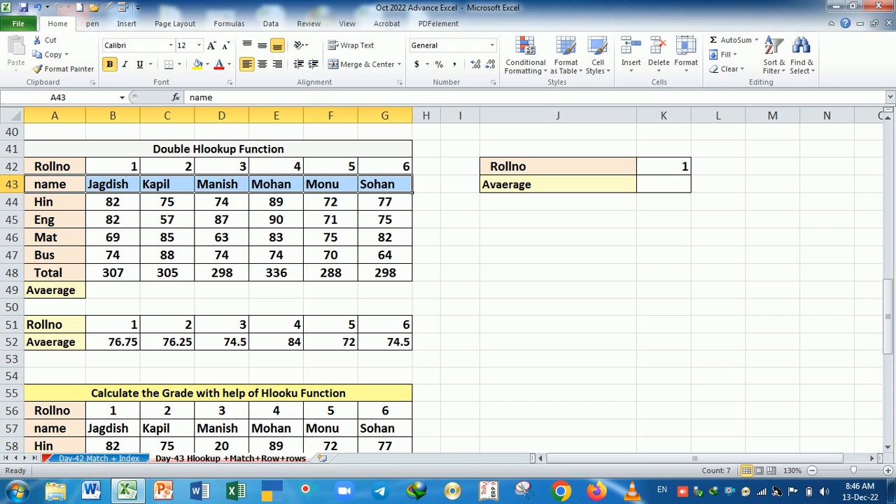
{"action": "left_click_drag", "start_coordinate": [103, 329], "coordinate": [320, 328]}
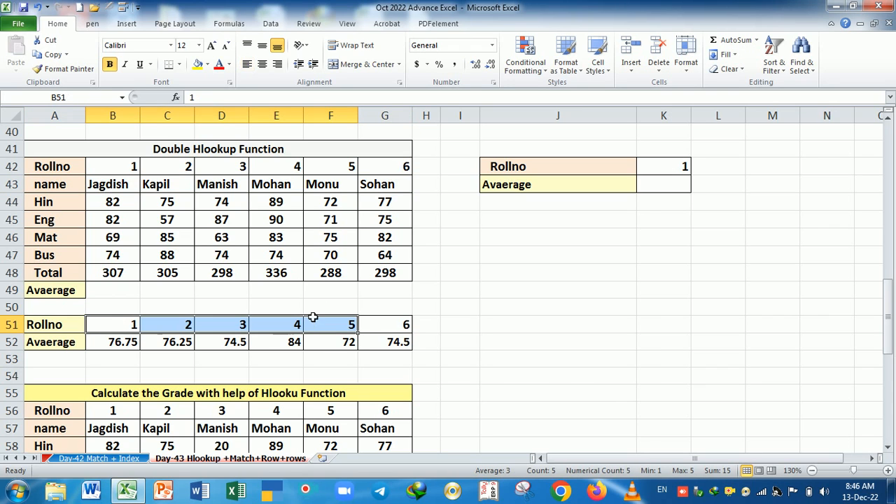
{"action": "left_click_drag", "start_coordinate": [54, 167], "coordinate": [401, 167]}
{"action": "left_click_drag", "start_coordinate": [68, 326], "coordinate": [404, 342]}
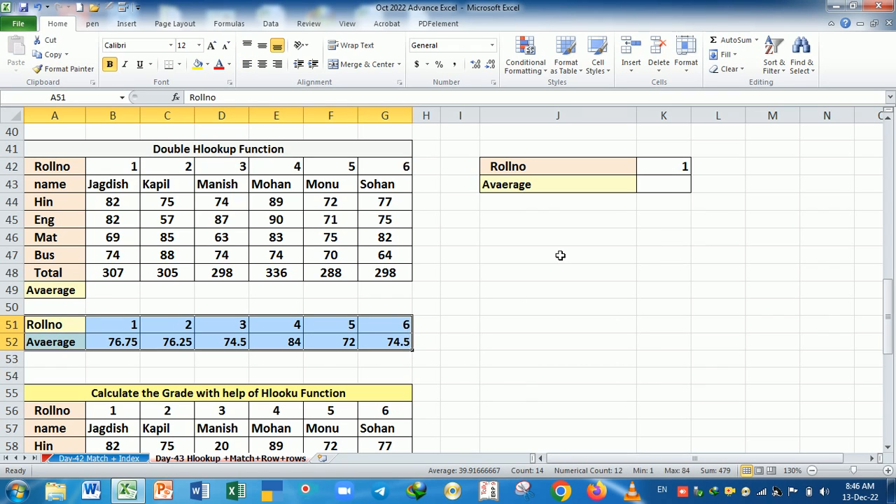
- Enter =HLOOKUP(K42,A42:G48,1,0) in J44 to look up the roll number in the main table
{"action": "left_click", "coordinate": [540, 224]}
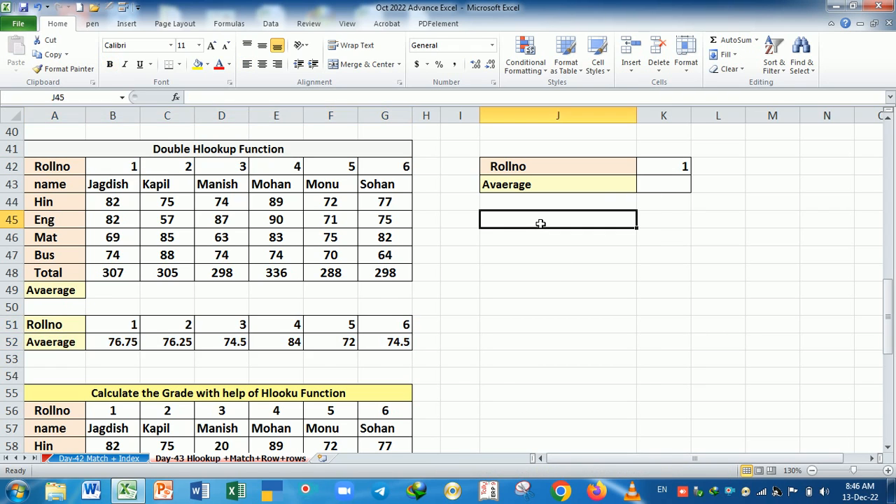
{"action": "left_click", "coordinate": [551, 205]}
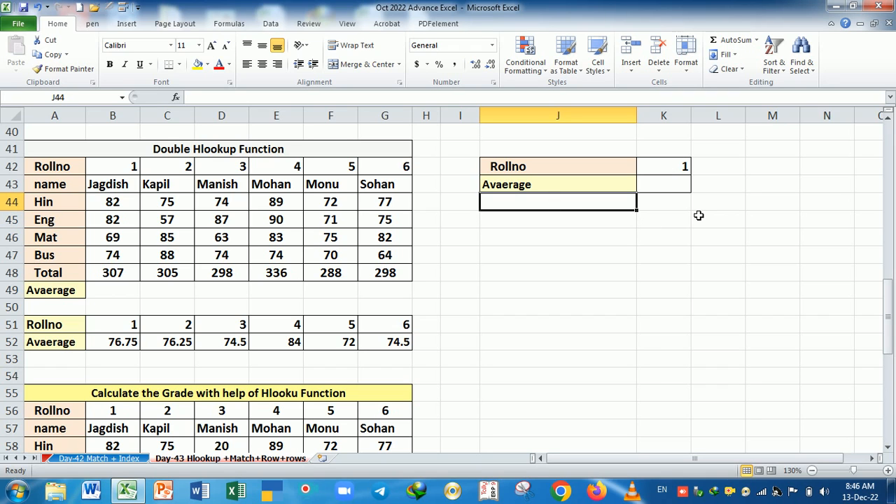
{"action": "type", "text": "=HLOOKUP("}
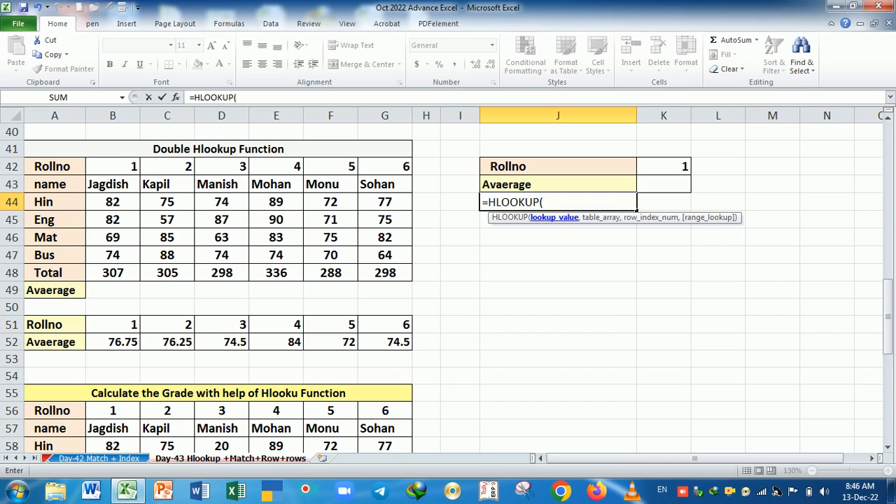
{"action": "left_click", "coordinate": [669, 172]}
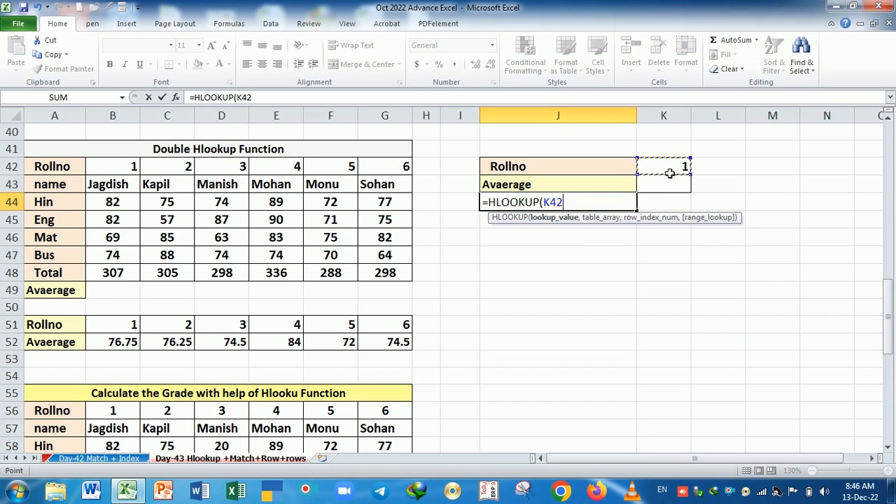
{"action": "type", "text": ","}
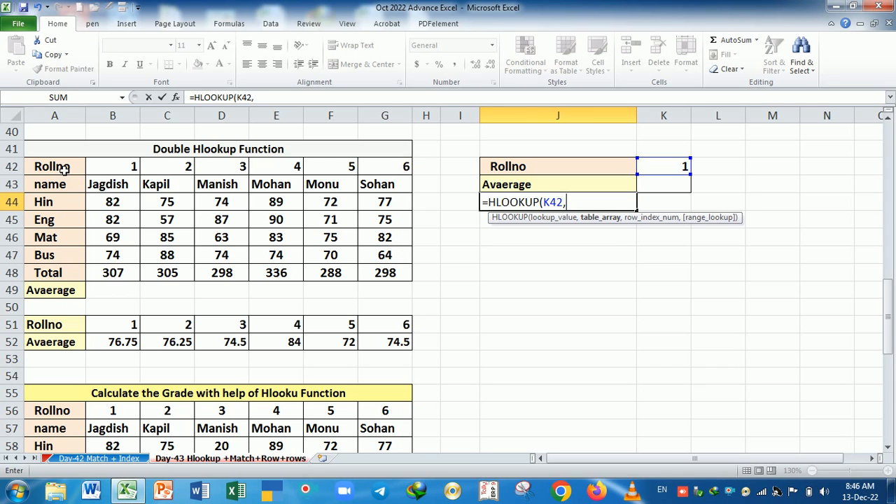
{"action": "left_click_drag", "start_coordinate": [65, 171], "coordinate": [402, 282]}
{"action": "type", "text": ",1"}
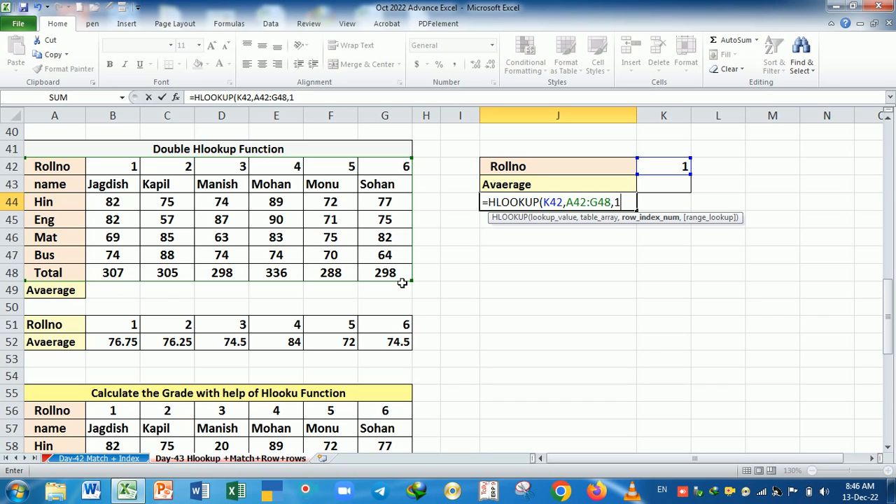
{"action": "type", "text": ",0"}
{"action": "key", "text": "Return"}
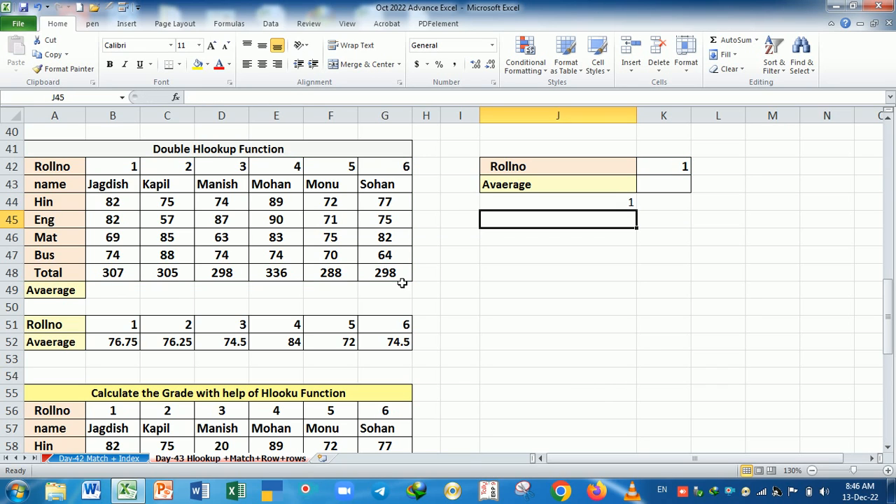
- Evaluate the HLOOKUP part of the J44 formula in place to check its result, and discard the evaluation
{"action": "left_click", "coordinate": [587, 204]}
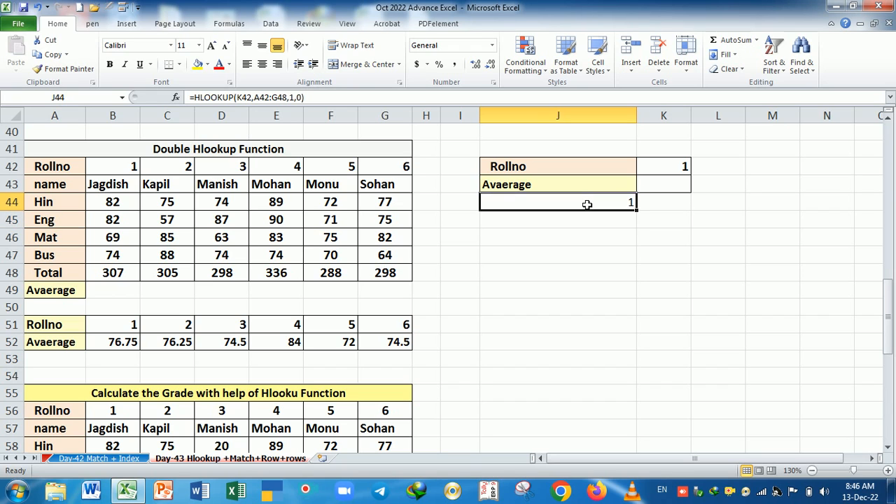
{"action": "key", "text": "F2"}
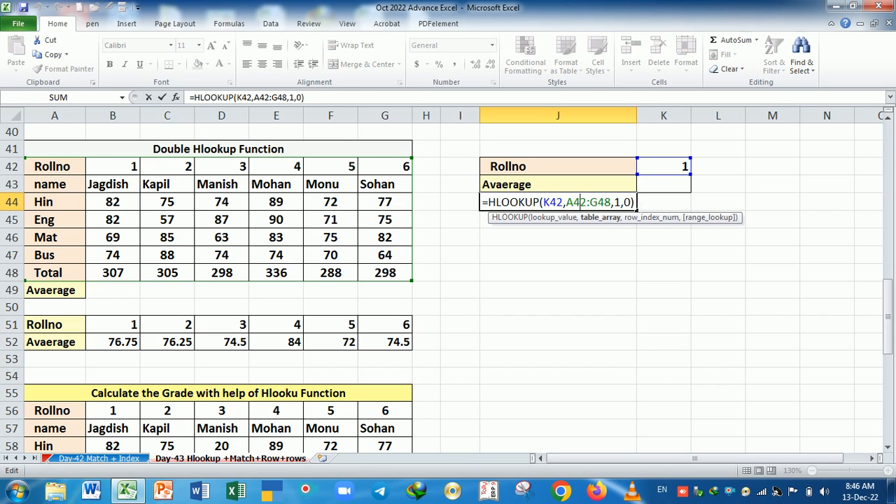
{"action": "left_click_drag", "start_coordinate": [635, 203], "coordinate": [490, 203]}
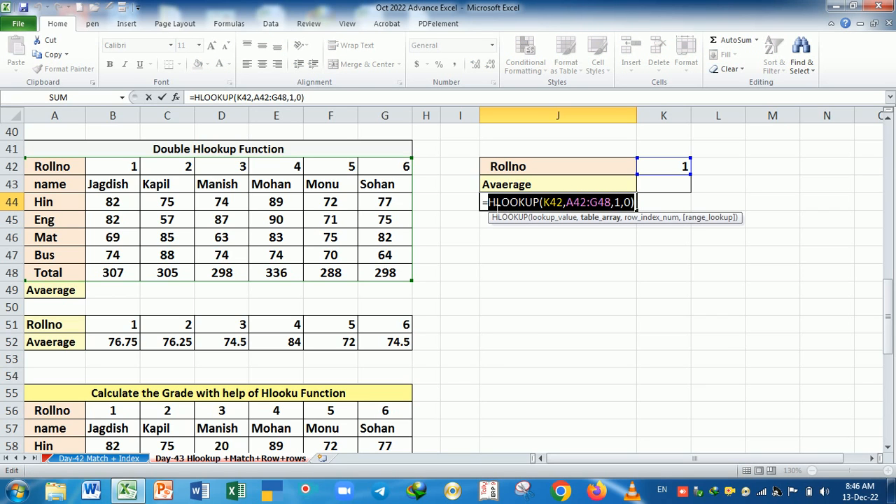
{"action": "key", "text": "ctrl+c"}
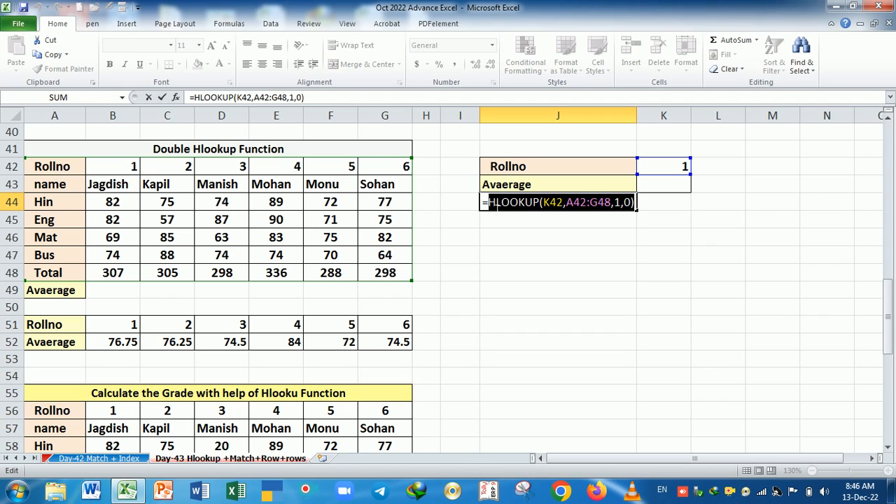
{"action": "type", "text": "1"}
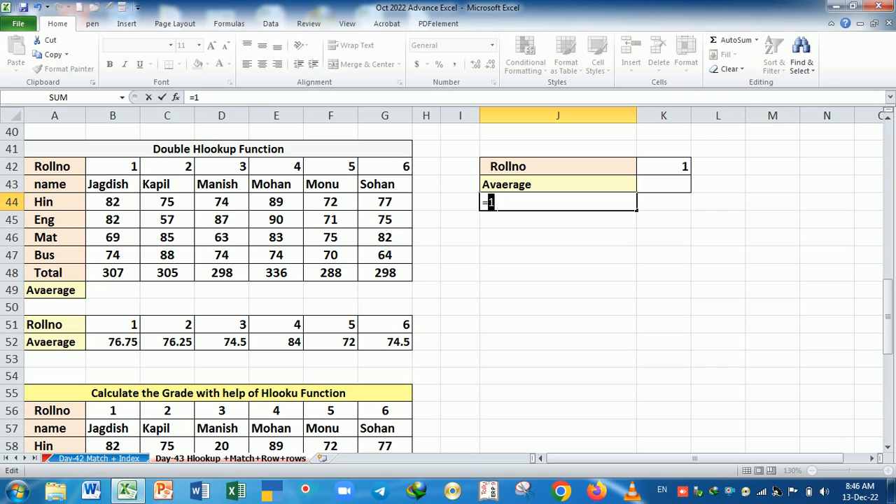
{"action": "key", "text": "ctrl+z"}
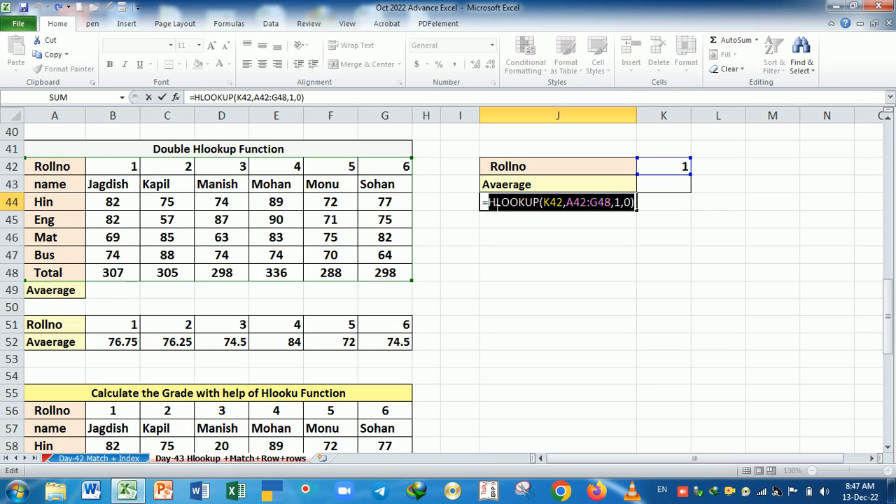
{"action": "type", "text": "1"}
{"action": "key", "text": "Escape"}
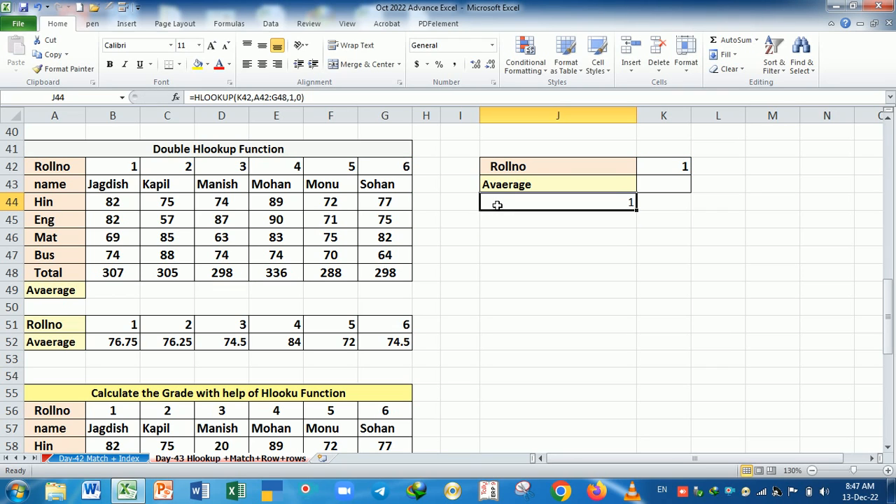
- Nest the J44 formula in an outer lookup on the average table: =HLOOKUP(HLOOKUP(K42,A42:G48,1,0),A51:G52,2,0)
{"action": "double_click", "coordinate": [497, 202]}
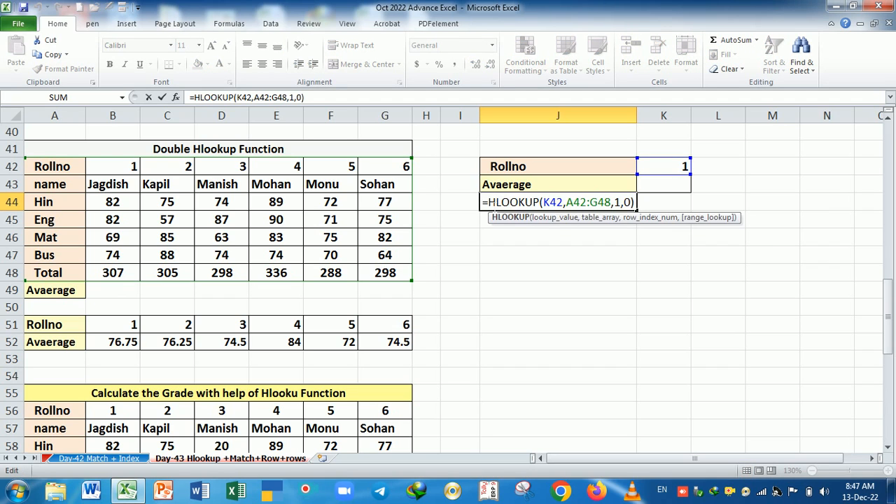
{"action": "left_click", "coordinate": [487, 202]}
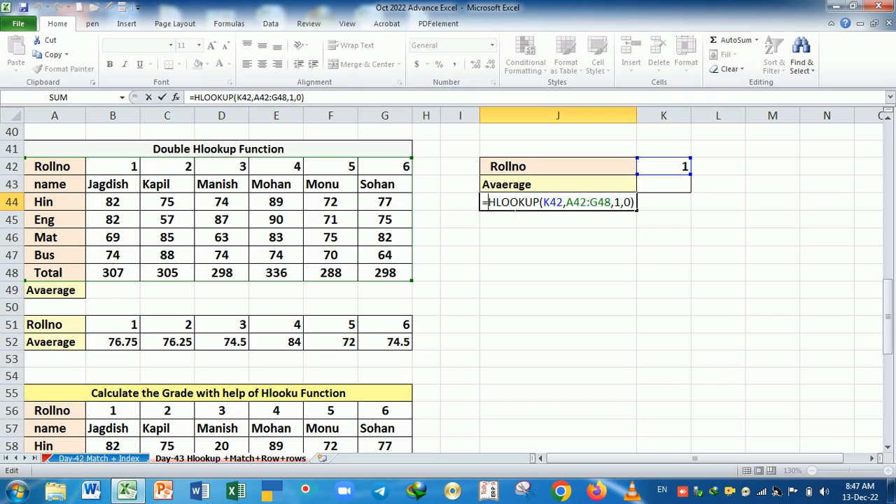
{"action": "type", "text": "HLOOKUP(K42"}
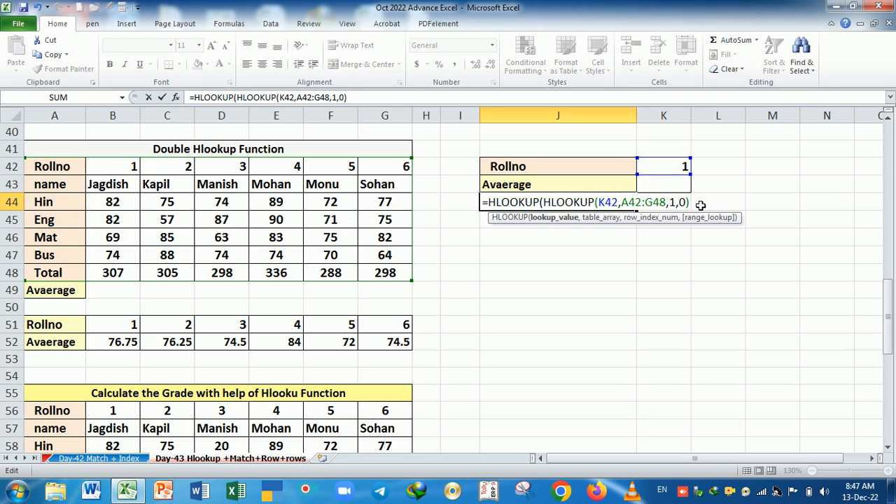
{"action": "type", "text": ","}
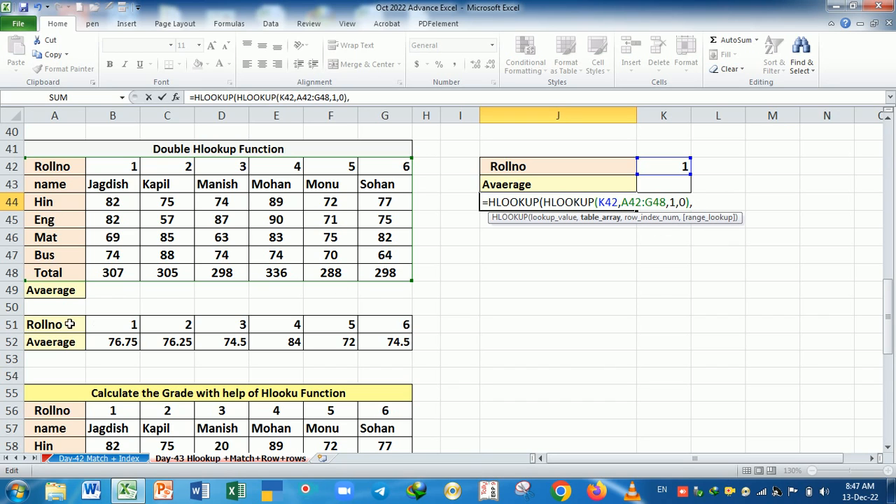
{"action": "left_click_drag", "start_coordinate": [66, 324], "coordinate": [395, 352]}
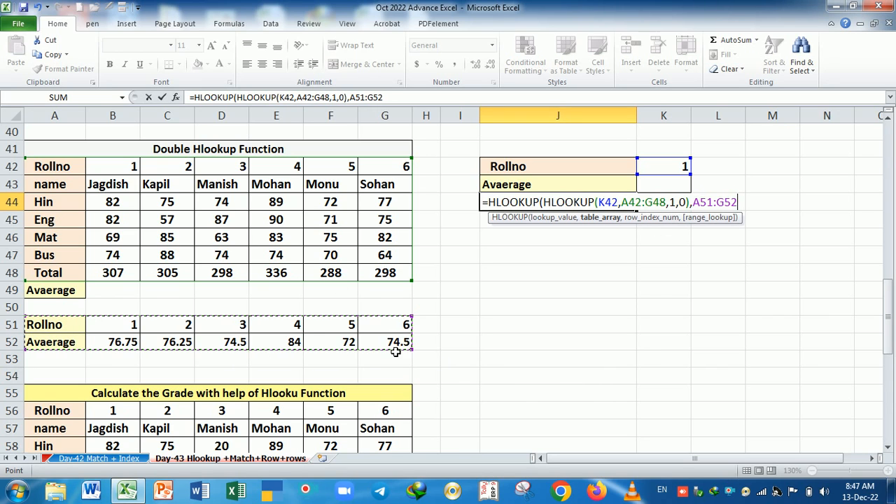
{"action": "type", "text": ","}
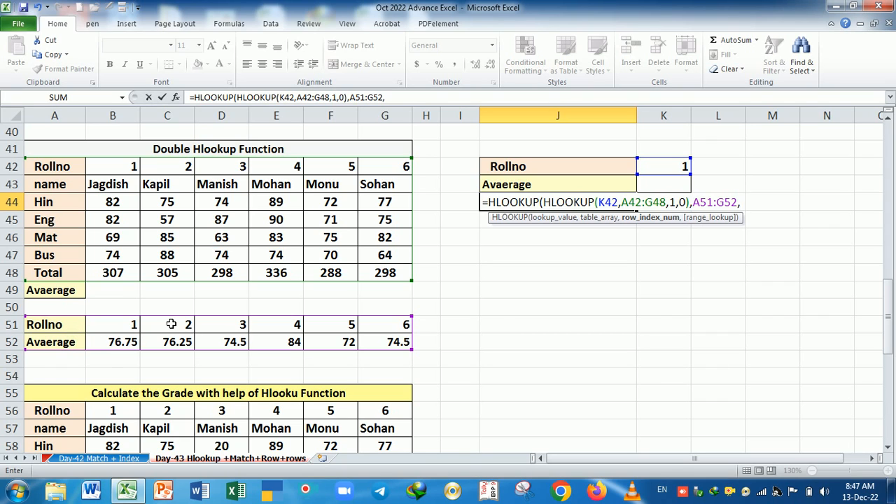
{"action": "type", "text": "2,0"}
{"action": "key", "text": "Return"}
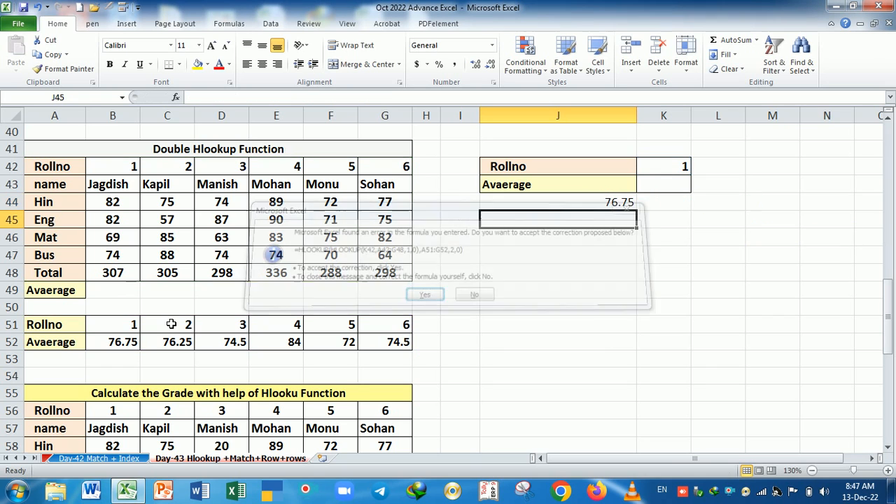
{"action": "key", "text": "Return"}
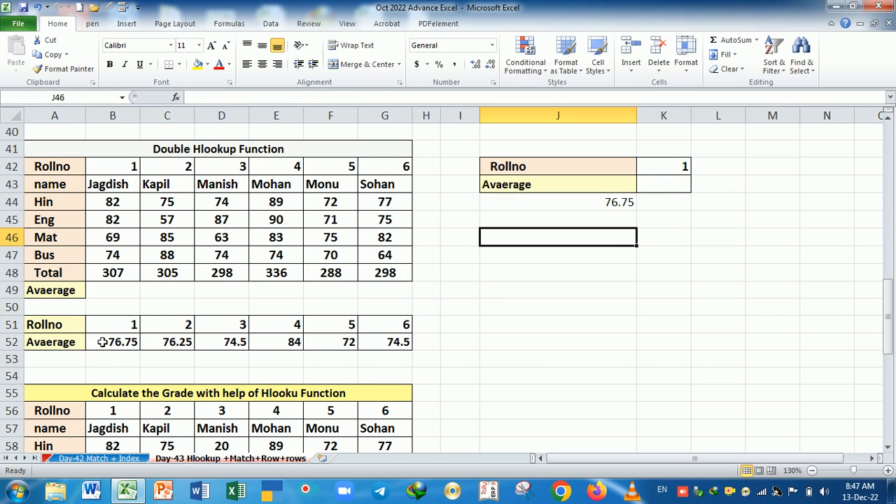
- Test the double HLOOKUP against the average table by setting the roll number in K42 to 6, 4 and finally 3
{"action": "left_click", "coordinate": [126, 346]}
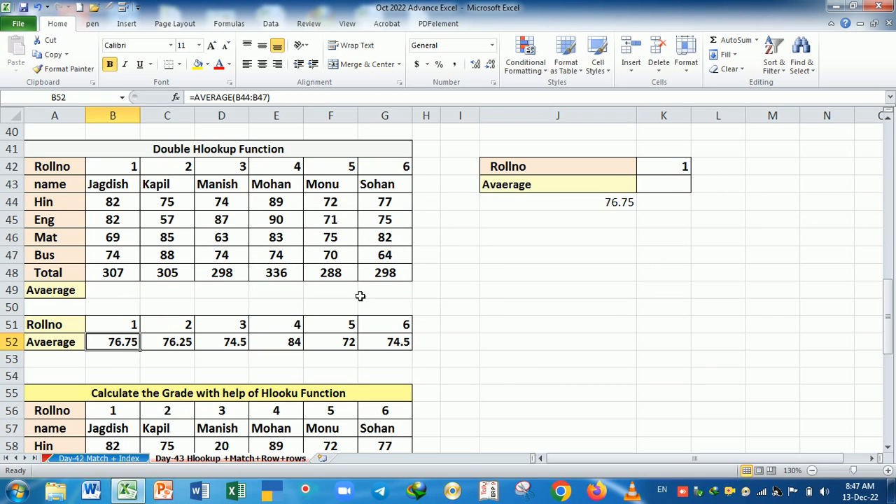
{"action": "left_click", "coordinate": [669, 172]}
{"action": "type", "text": "6"}
{"action": "key", "text": "Return"}
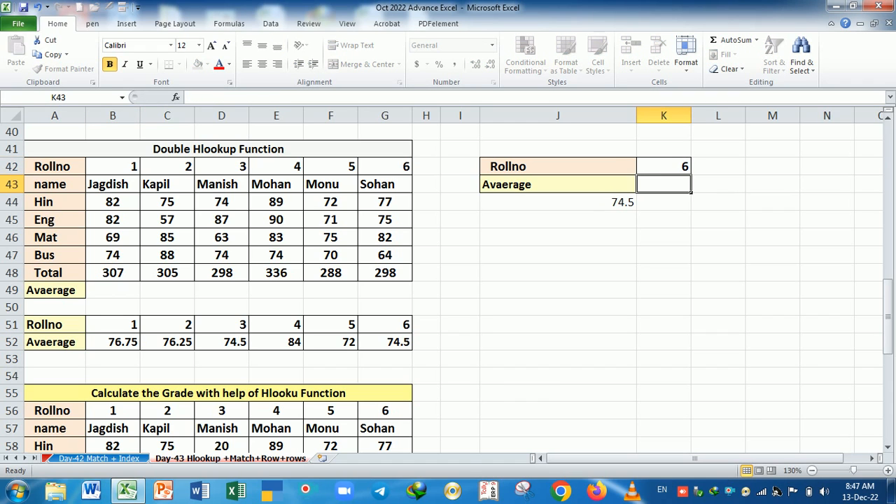
{"action": "left_click", "coordinate": [654, 167]}
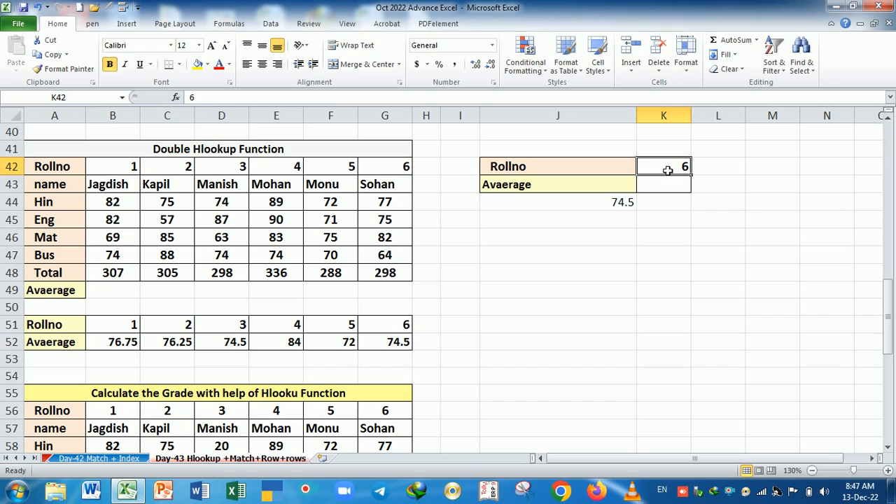
{"action": "type", "text": "4"}
{"action": "key", "text": "Return"}
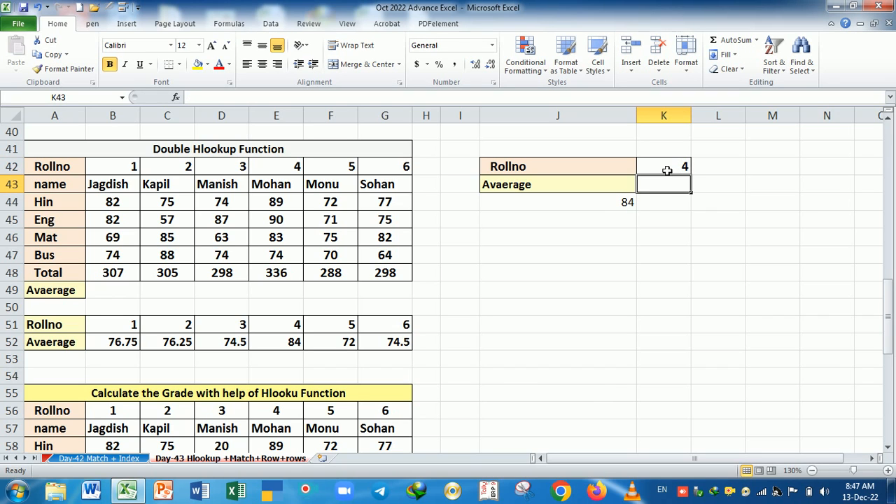
{"action": "left_click", "coordinate": [668, 169]}
{"action": "type", "text": "3"}
{"action": "key", "text": "Return"}
- Start a nested lookup in J45 whose inner part finds the roll number in the main table: =HLOOKUP(HLOOKUP(K42,A42:G48,1,0),
{"action": "left_click", "coordinate": [583, 223]}
{"action": "type", "text": "="}
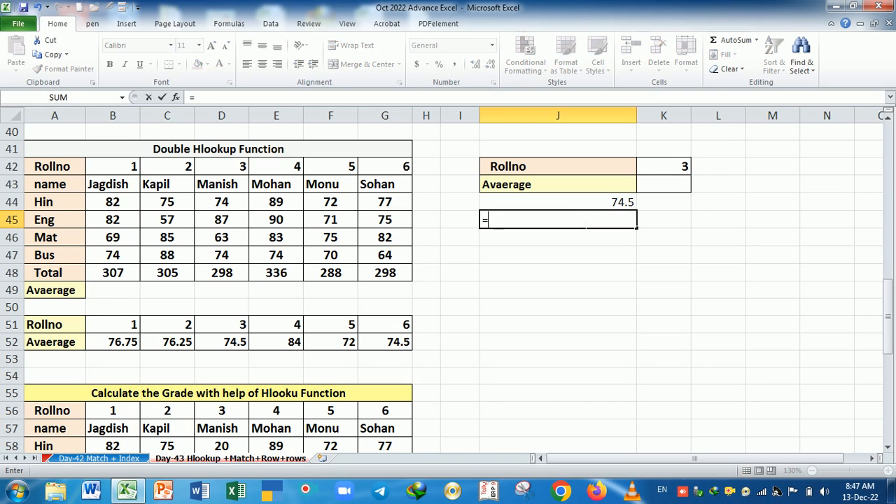
{"action": "type", "text": "HLOOKUP("}
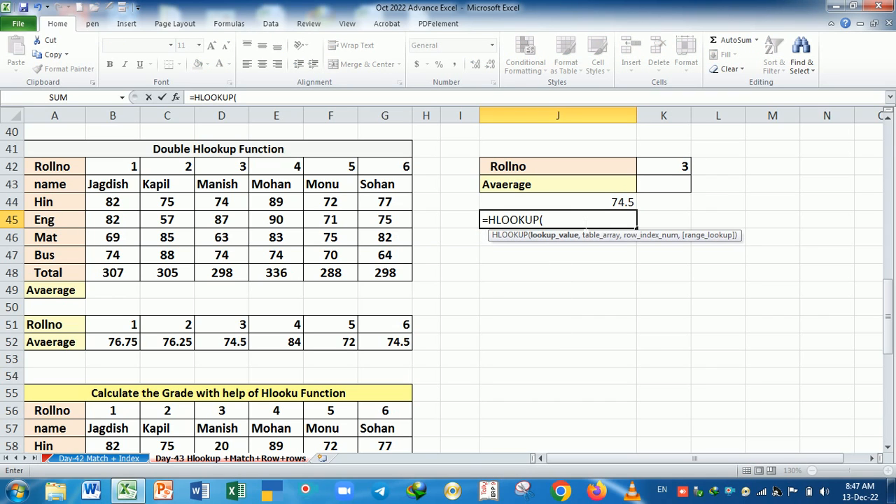
{"action": "type", "text": "HLOOKUP("}
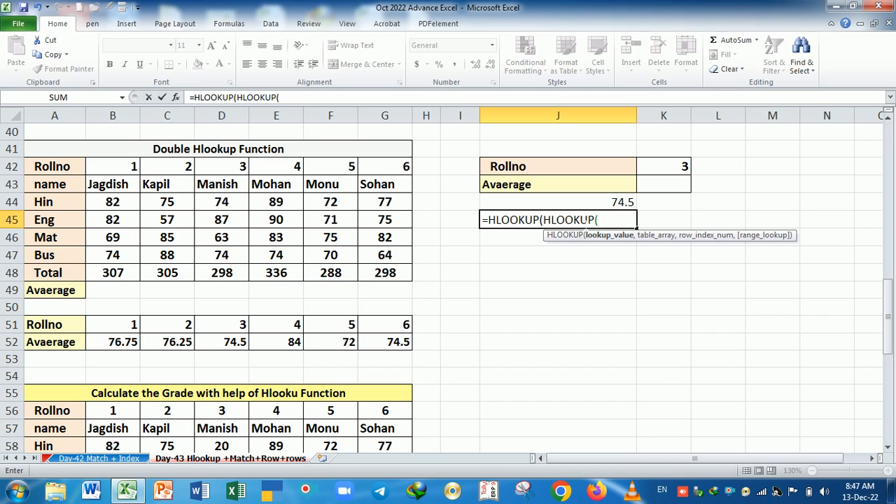
{"action": "left_click", "coordinate": [684, 168]}
{"action": "type", "text": ","}
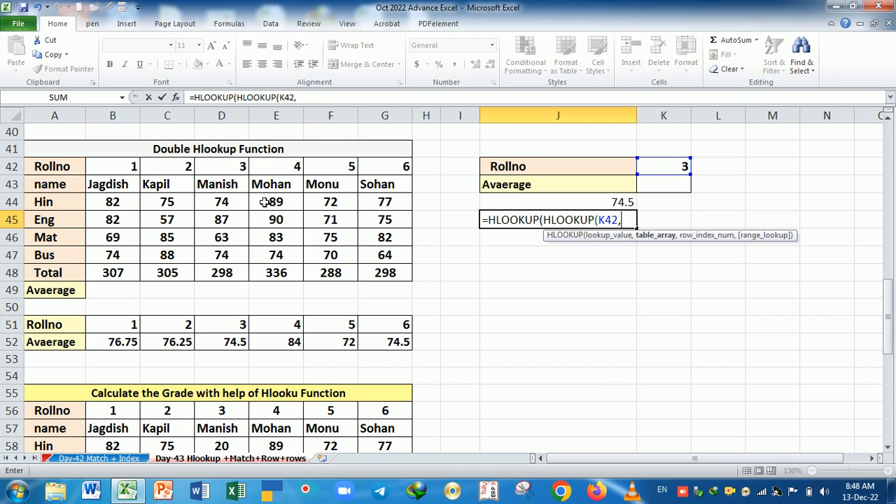
{"action": "left_click", "coordinate": [73, 168]}
{"action": "left_click_drag", "start_coordinate": [73, 168], "coordinate": [399, 284]}
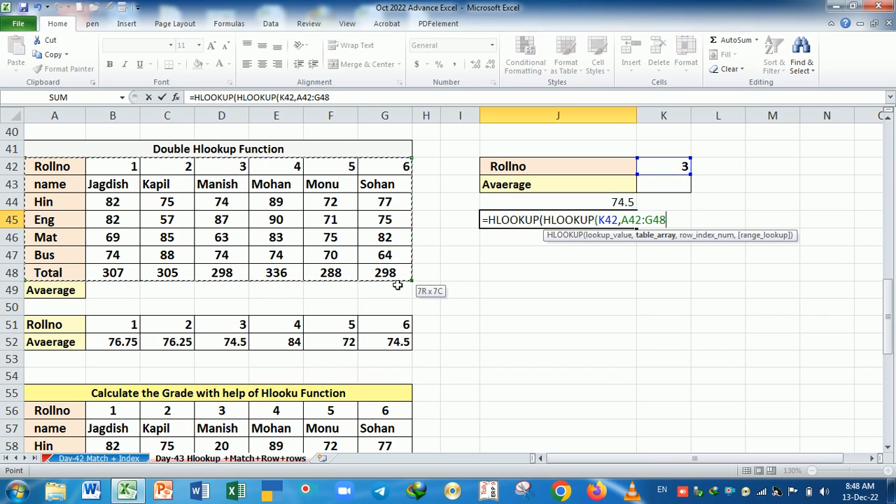
{"action": "type", "text": ","}
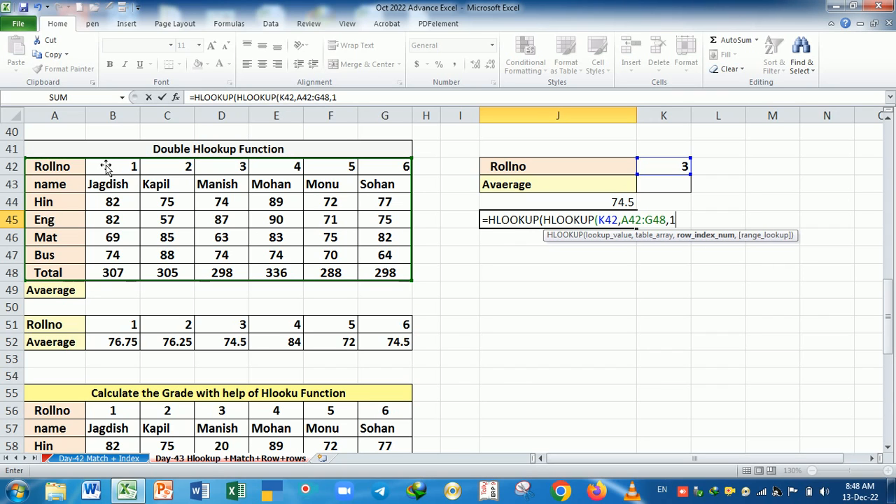
{"action": "type", "text": "1,"}
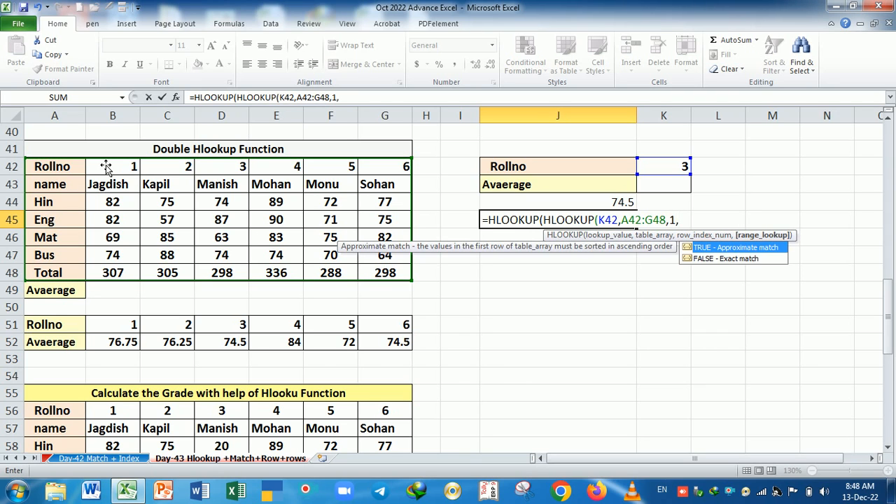
{"action": "type", "text": "0),"}
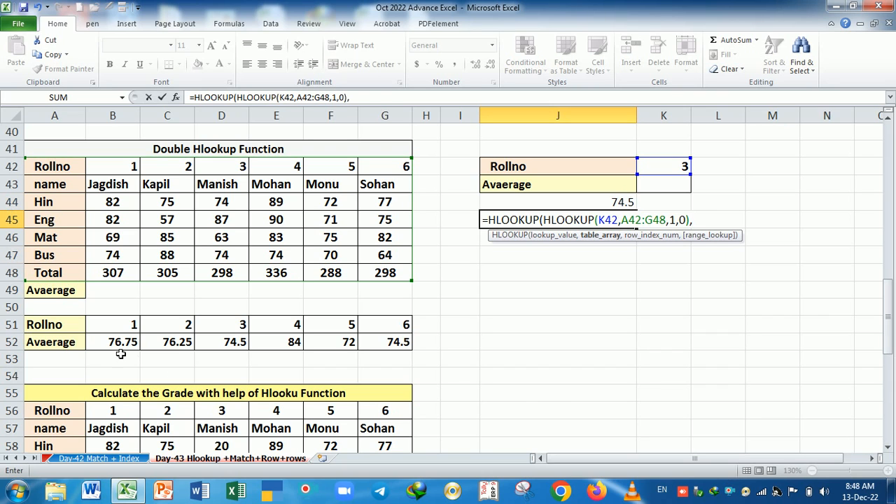
- Complete the outer HLOOKUP in J45 with average table A51:G52, row index 2 and exact match 0, accepting the closing-parenthesis correction
{"action": "left_click_drag", "start_coordinate": [72, 326], "coordinate": [387, 351]}
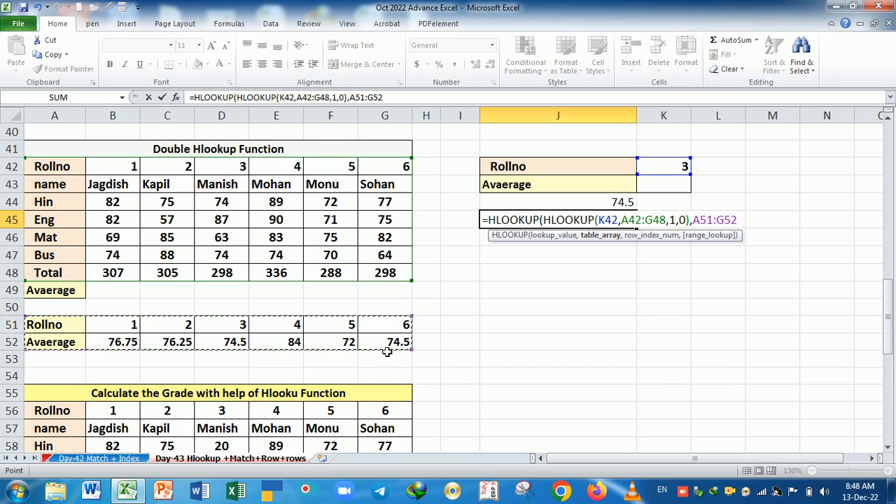
{"action": "type", "text": ","}
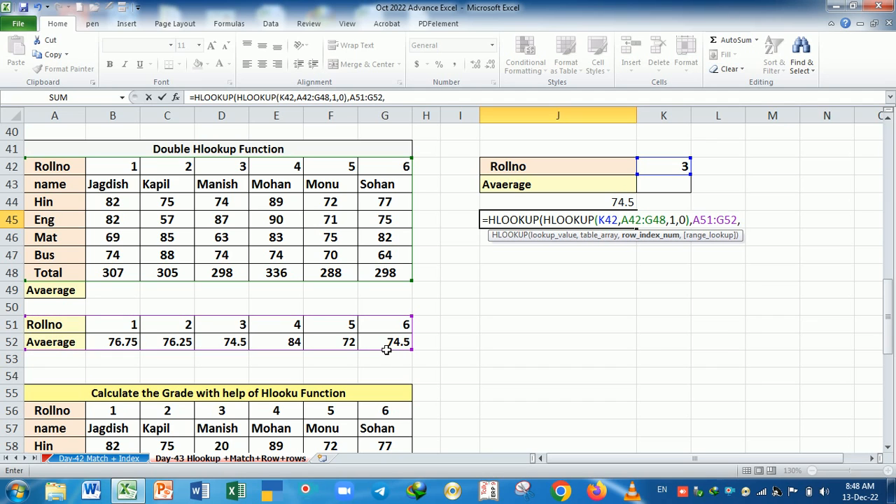
{"action": "type", "text": "2,0"}
{"action": "key", "text": "Return"}
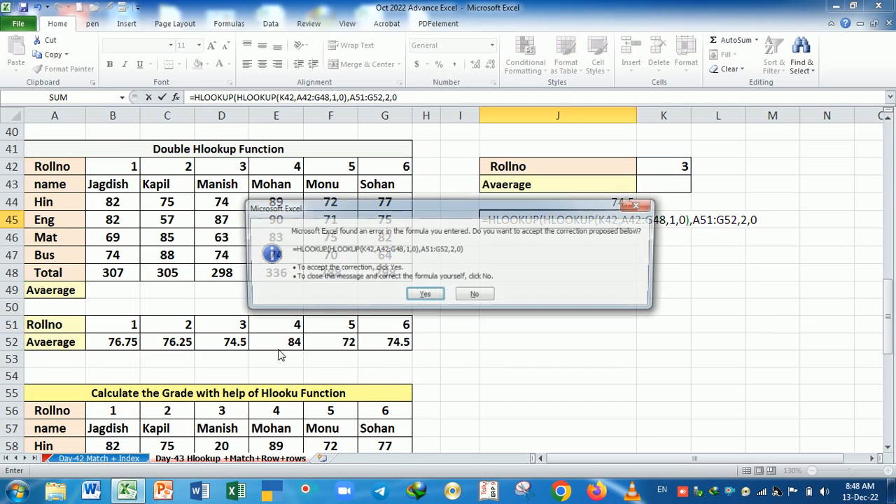
{"action": "key", "text": "Return"}
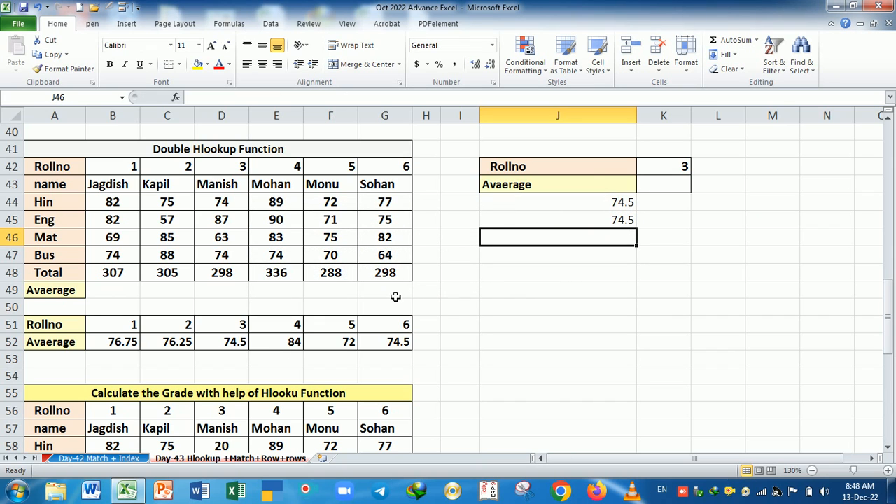
- Review the arguments of the double HLOOKUP formula in J45 without changing them
{"action": "double_click", "coordinate": [526, 226]}
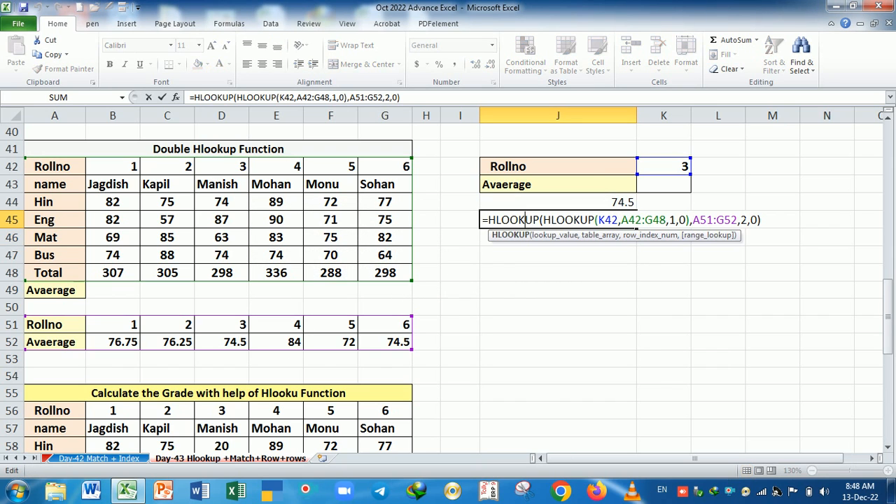
{"action": "key", "text": "Home"}
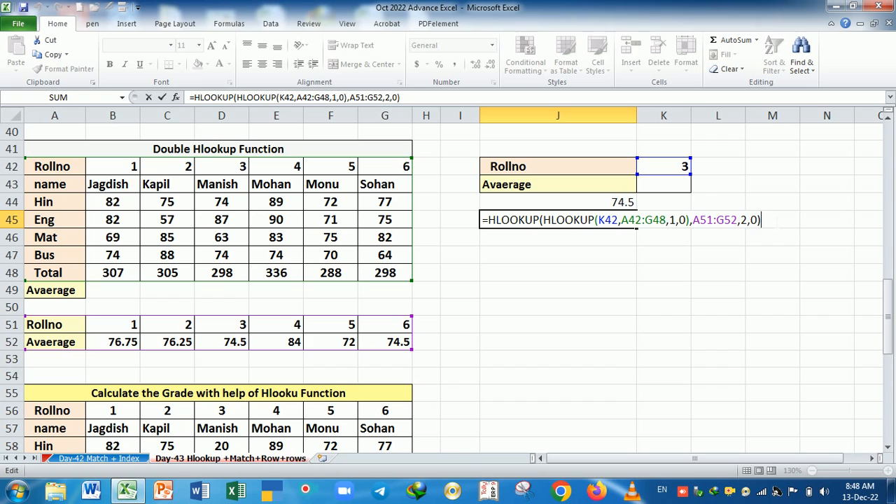
{"action": "key", "text": "Return"}
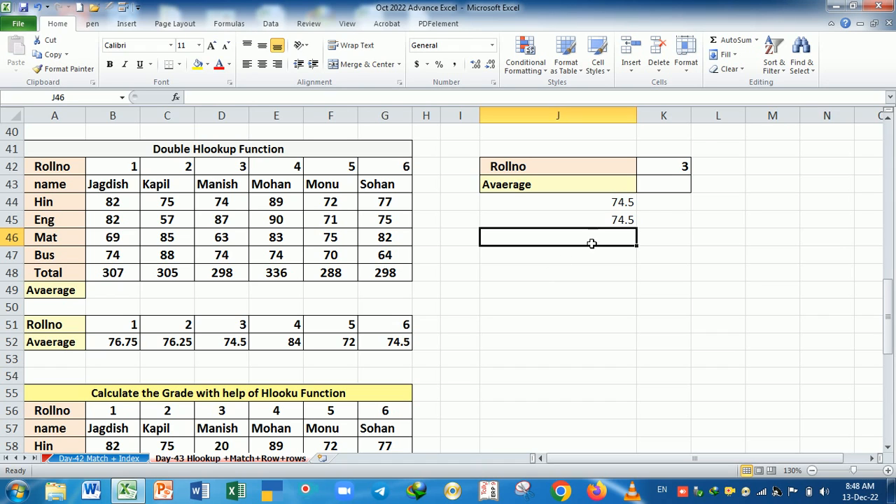
{"action": "left_click", "coordinate": [614, 223]}
{"action": "double_click", "coordinate": [615, 222]}
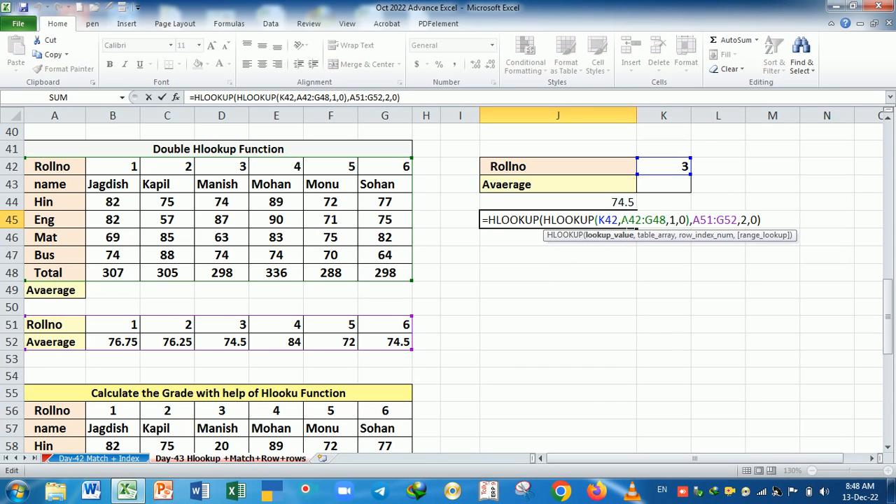
{"action": "key", "text": "Return"}
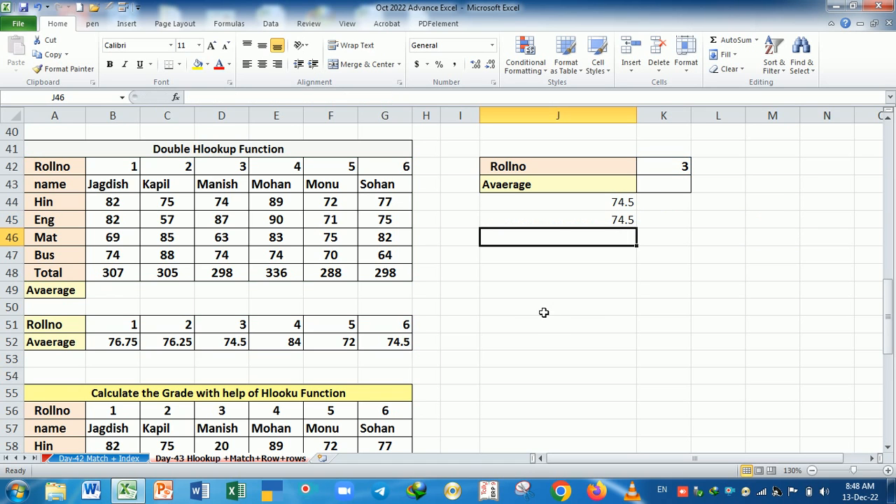
- Clear the existing grades from B64:G64 in the Calculate the Grade with help of Hlooku Function exercise
{"action": "scroll", "coordinate": [543, 313], "scroll_direction": "down", "scroll_amount": 4}
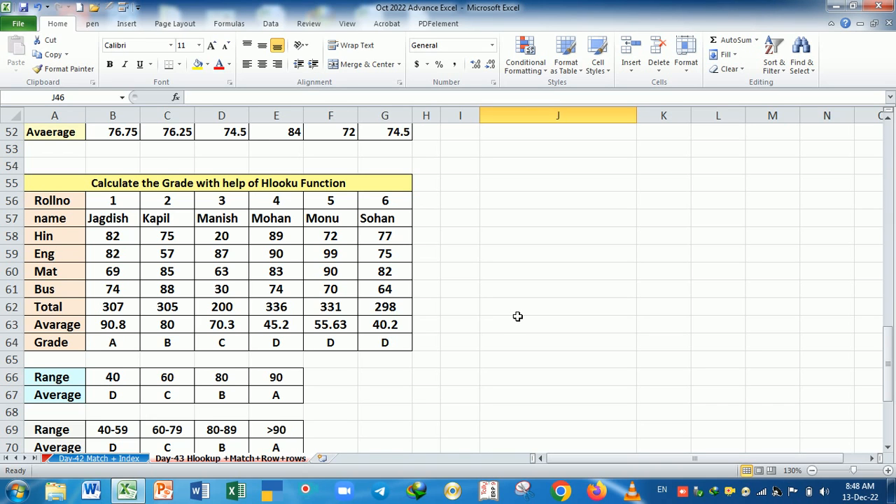
{"action": "scroll", "coordinate": [518, 315], "scroll_direction": "down", "scroll_amount": 1}
{"action": "scroll", "coordinate": [519, 315], "scroll_direction": "down", "scroll_amount": 1}
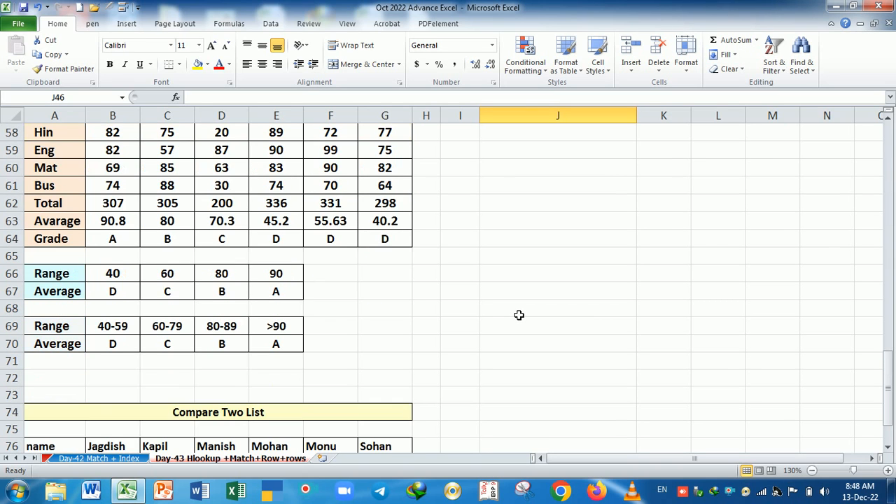
{"action": "scroll", "coordinate": [519, 314], "scroll_direction": "up", "scroll_amount": 2}
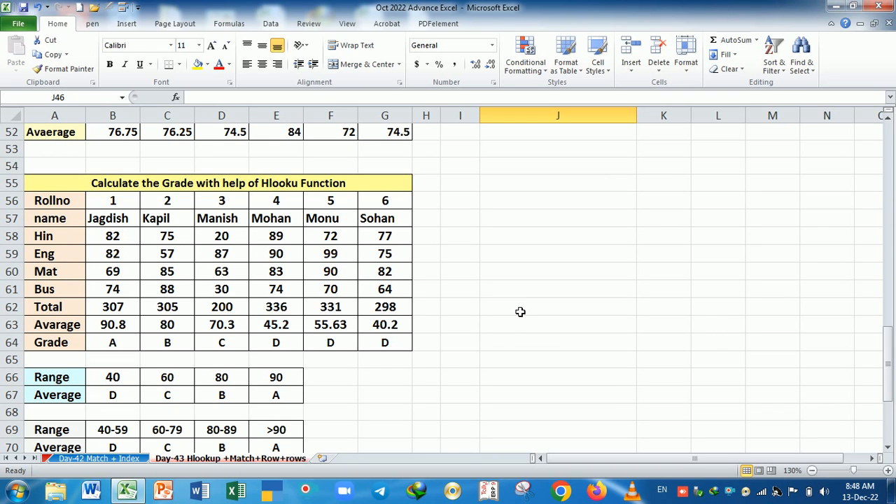
{"action": "left_click", "coordinate": [887, 447]}
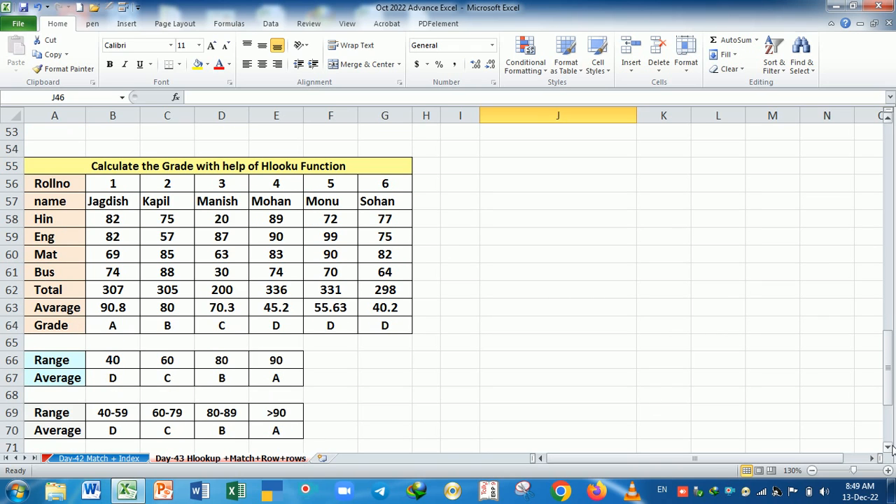
{"action": "left_click", "coordinate": [888, 447]}
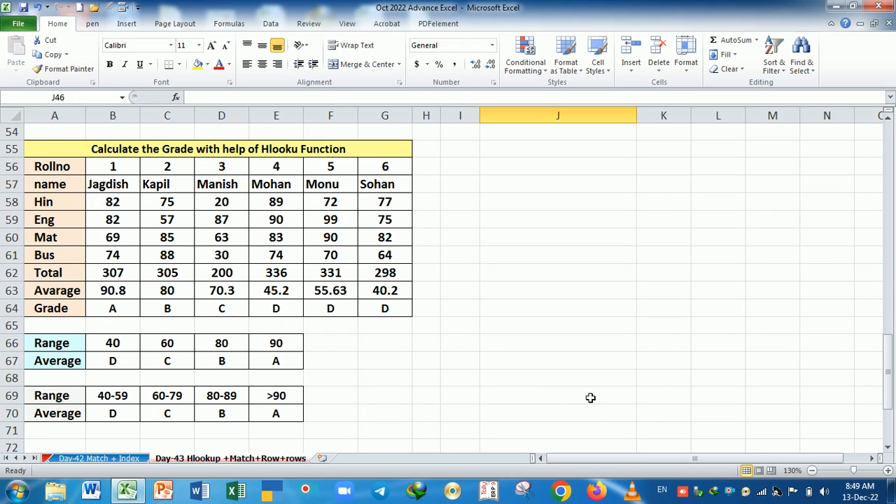
{"action": "left_click_drag", "start_coordinate": [129, 310], "coordinate": [412, 342]}
{"action": "key", "text": "Delete"}
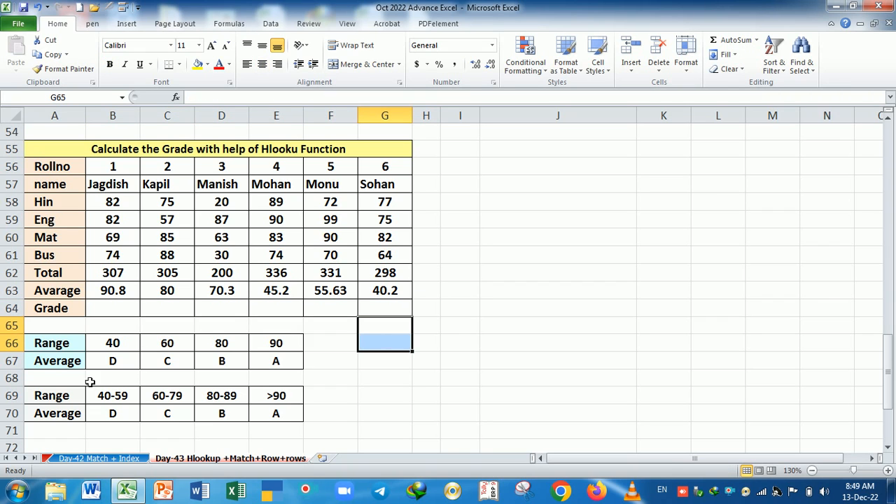
- Examine the two grade range tables in rows 66–67 and 69–70 and the students' averages in row 63
{"action": "left_click_drag", "start_coordinate": [75, 343], "coordinate": [270, 343]}
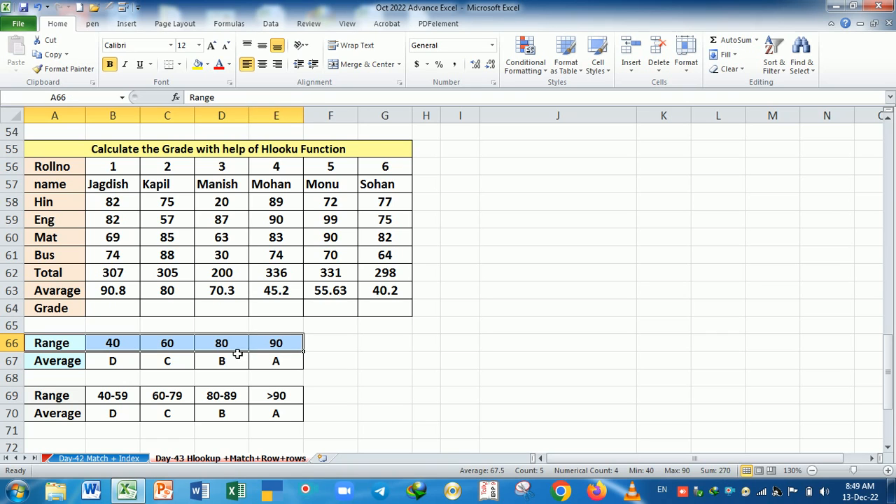
{"action": "left_click_drag", "start_coordinate": [112, 361], "coordinate": [279, 361]}
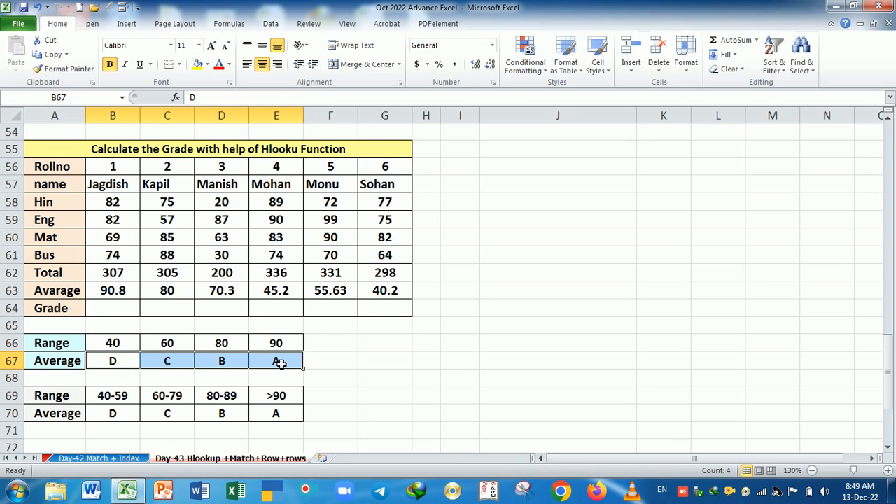
{"action": "left_click", "coordinate": [128, 418]}
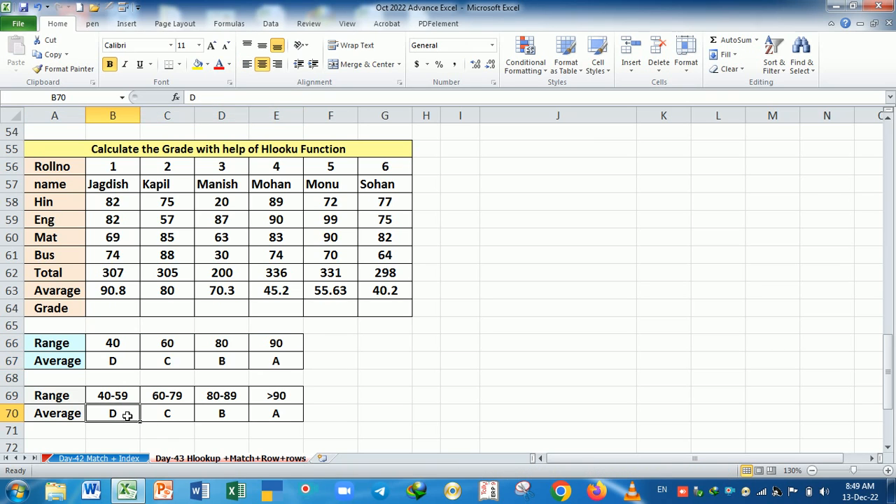
{"action": "left_click_drag", "start_coordinate": [124, 399], "coordinate": [283, 409]}
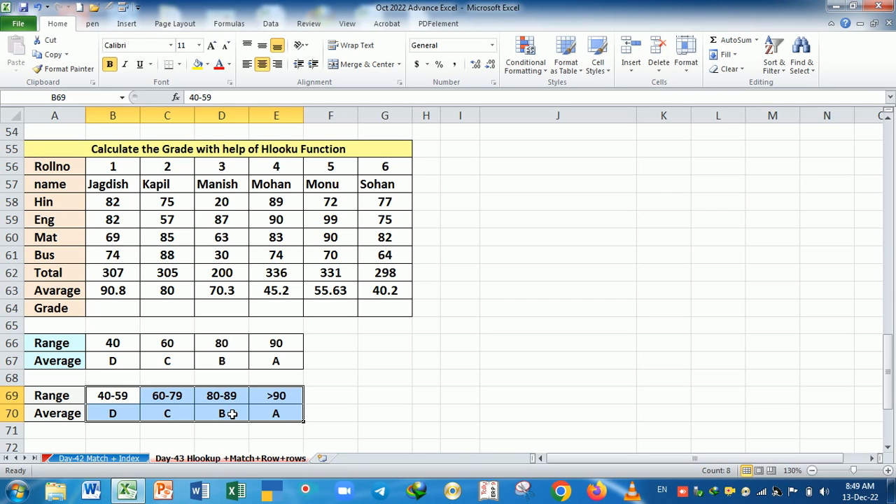
{"action": "left_click", "coordinate": [286, 400]}
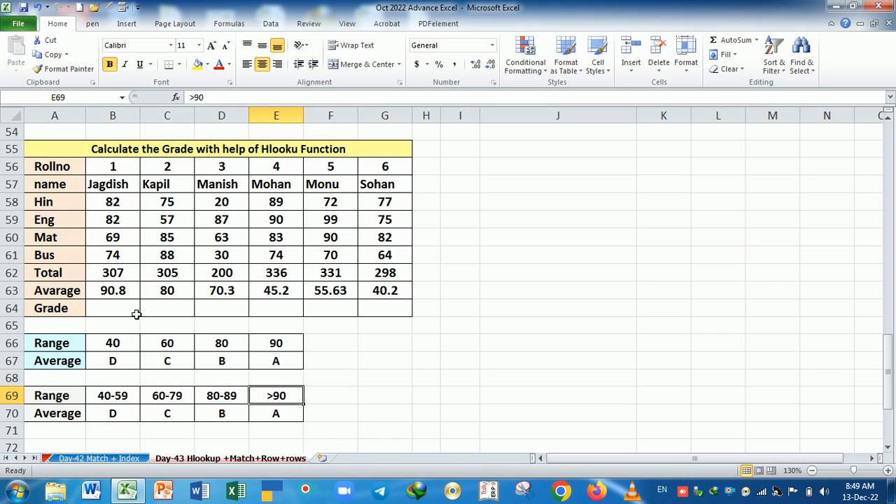
{"action": "left_click", "coordinate": [120, 295]}
{"action": "left_click_drag", "start_coordinate": [121, 295], "coordinate": [378, 297]}
- Start an HLOOKUP in B64 with lookup value B63 and the absolute table range $A$66:$E$67
{"action": "left_click", "coordinate": [136, 313]}
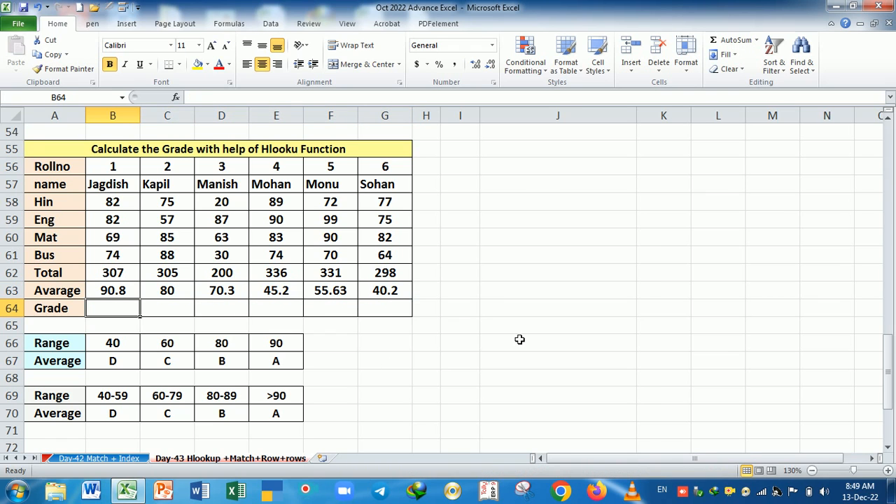
{"action": "type", "text": "=HLOOKUP("}
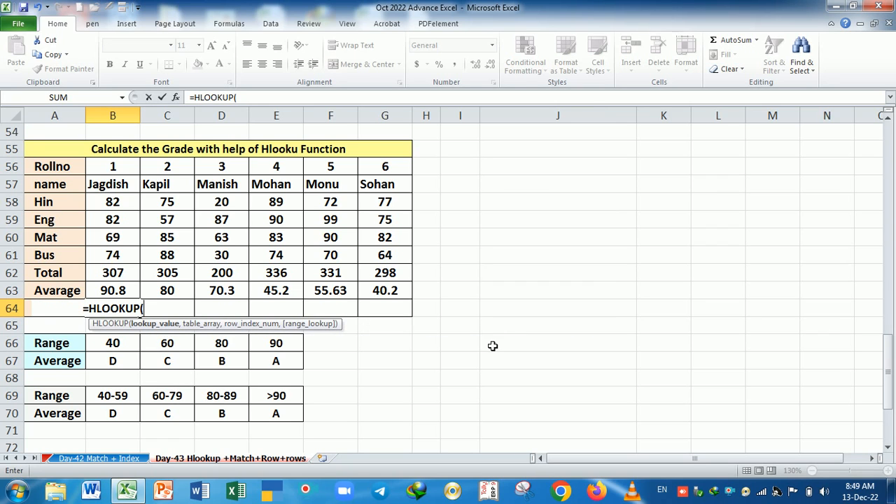
{"action": "left_click", "coordinate": [123, 293]}
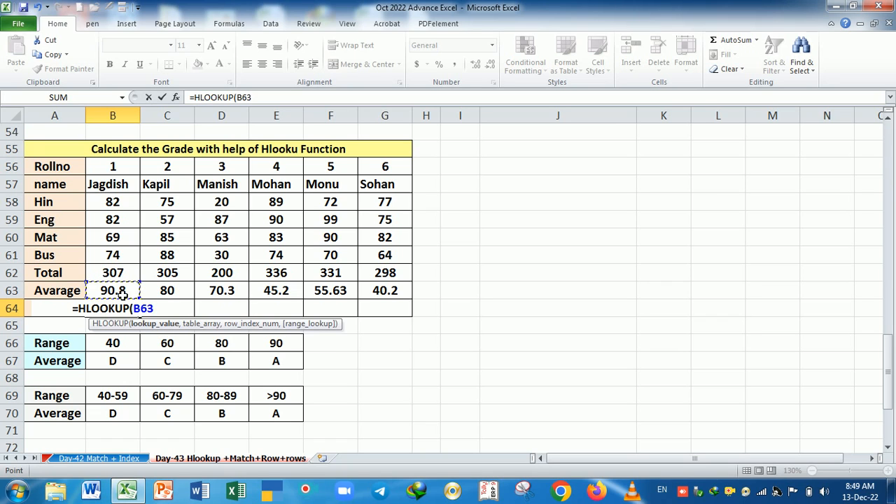
{"action": "type", "text": ","}
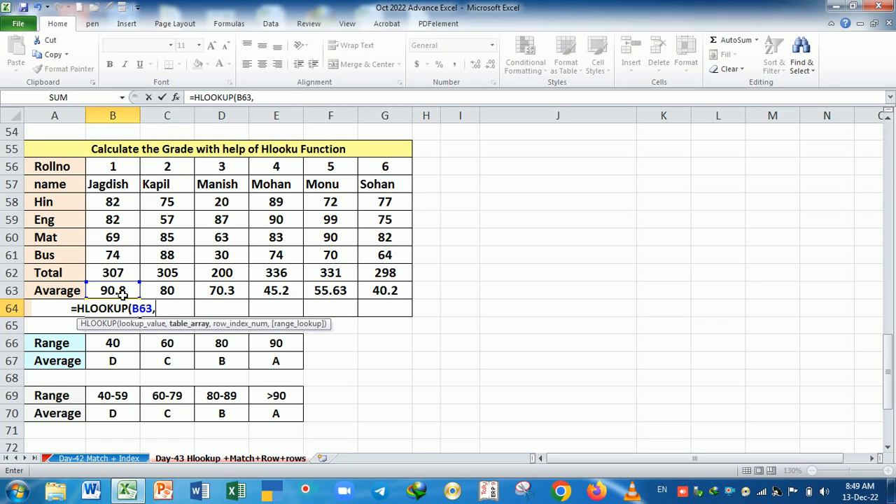
{"action": "left_click_drag", "start_coordinate": [271, 327], "coordinate": [677, 272]}
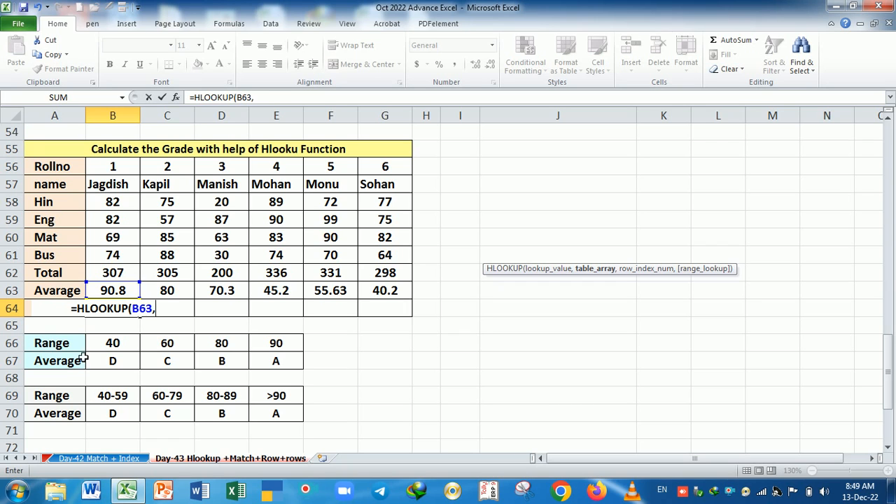
{"action": "left_click_drag", "start_coordinate": [70, 347], "coordinate": [278, 361]}
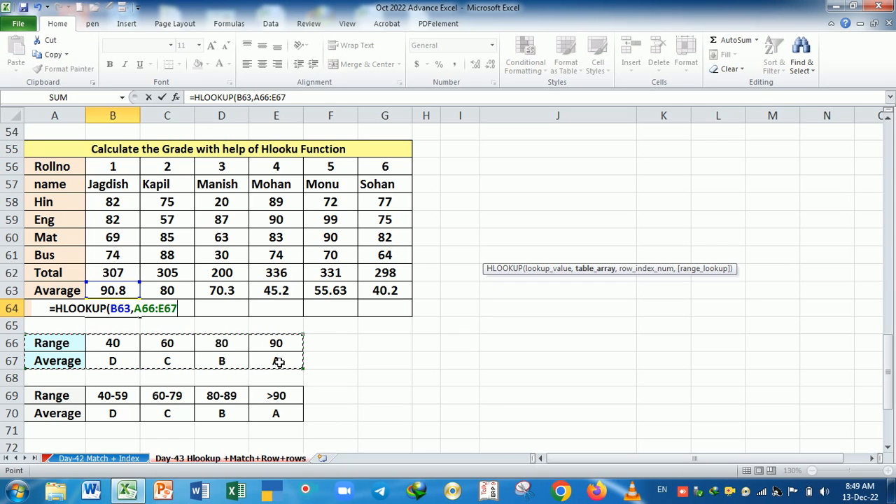
{"action": "key", "text": "F4"}
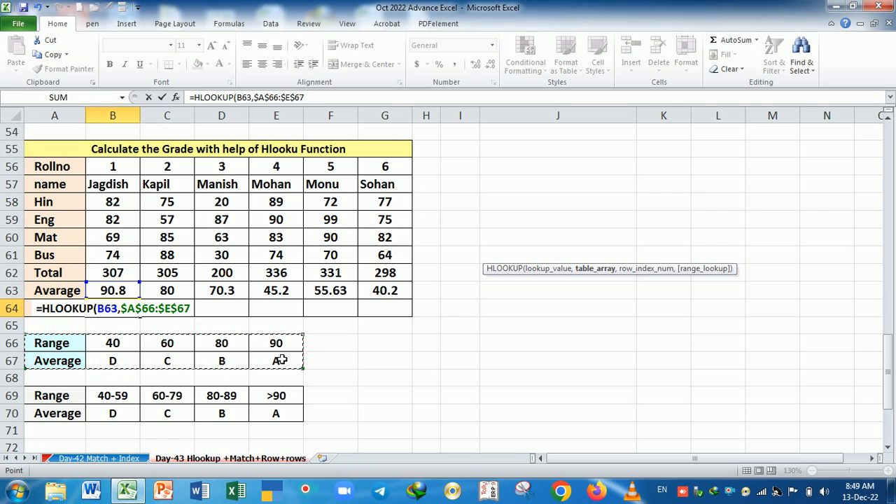
- Complete the B64 formula with row index 2 and TRUE approximate match, and fill it across to G64
{"action": "type", "text": ","}
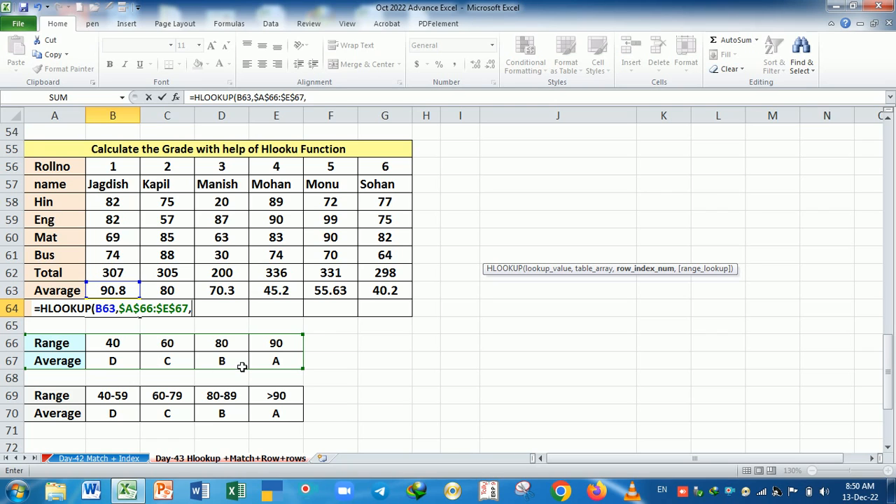
{"action": "type", "text": "2,"}
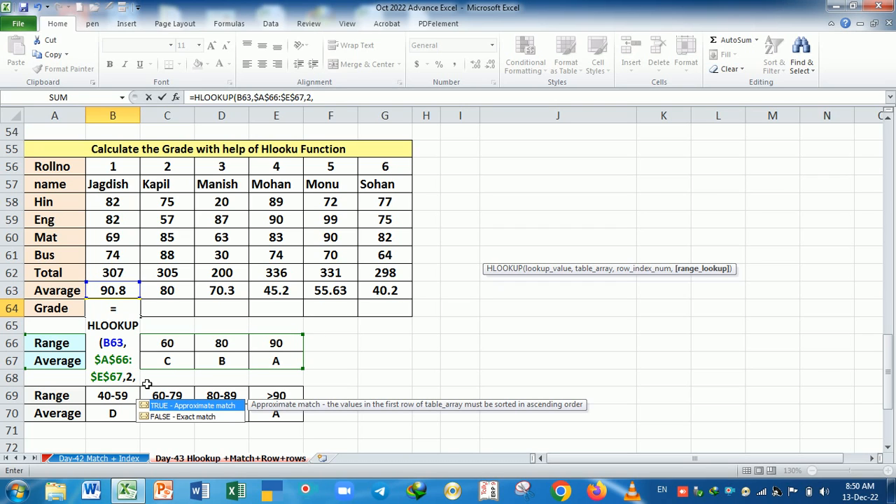
{"action": "double_click", "coordinate": [184, 406]}
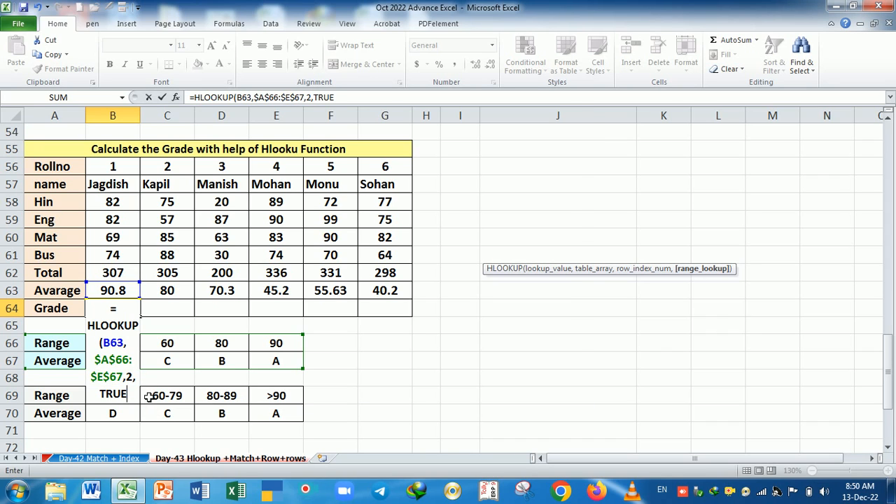
{"action": "key", "text": "Return"}
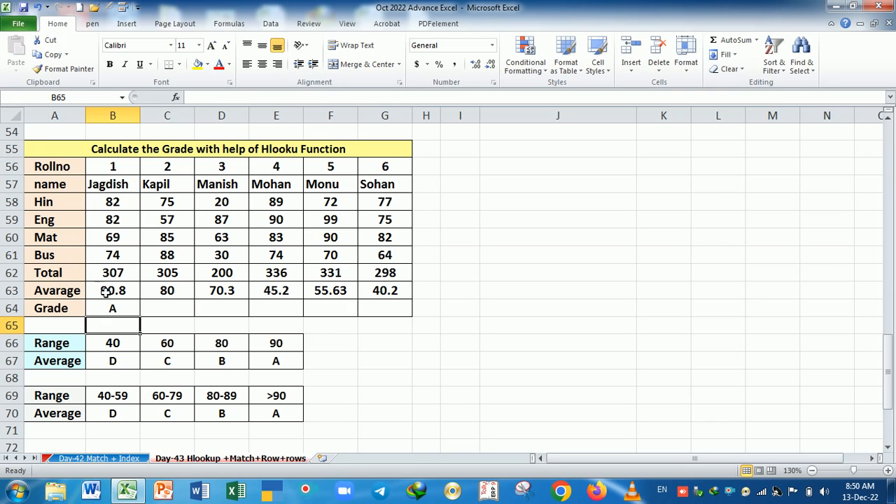
{"action": "left_click", "coordinate": [125, 314]}
{"action": "left_click_drag", "start_coordinate": [140, 316], "coordinate": [413, 322]}
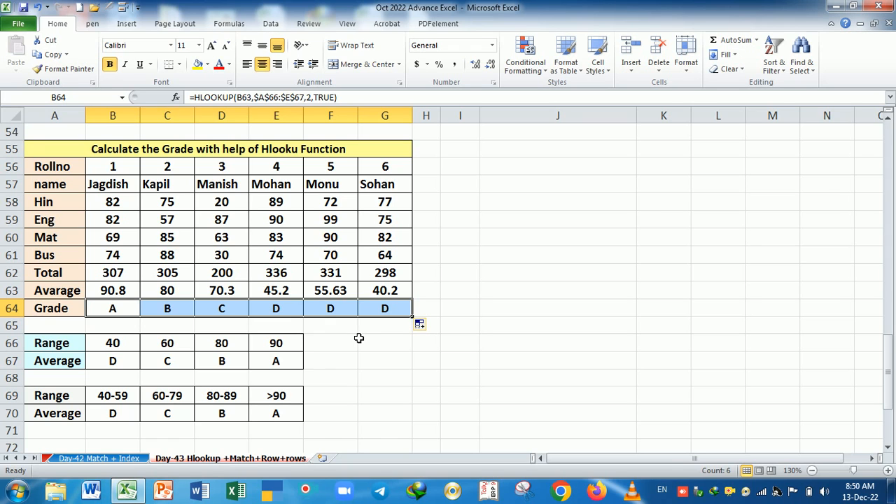
- Clear B64:G64 and restart the HLOOKUP in B64 with lookup value B63 and absolute table range $A$66:$E$67
{"action": "key", "text": "Delete"}
{"action": "type", "text": "=HLOOKUP("}
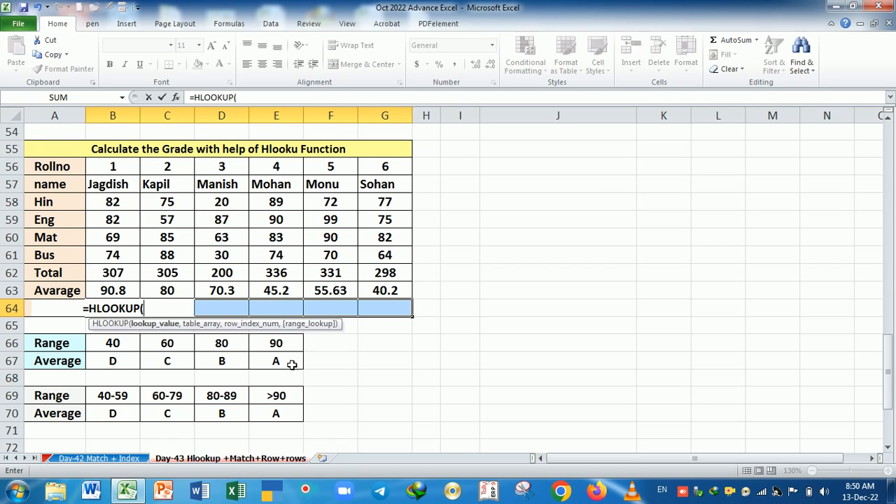
{"action": "left_click", "coordinate": [122, 292]}
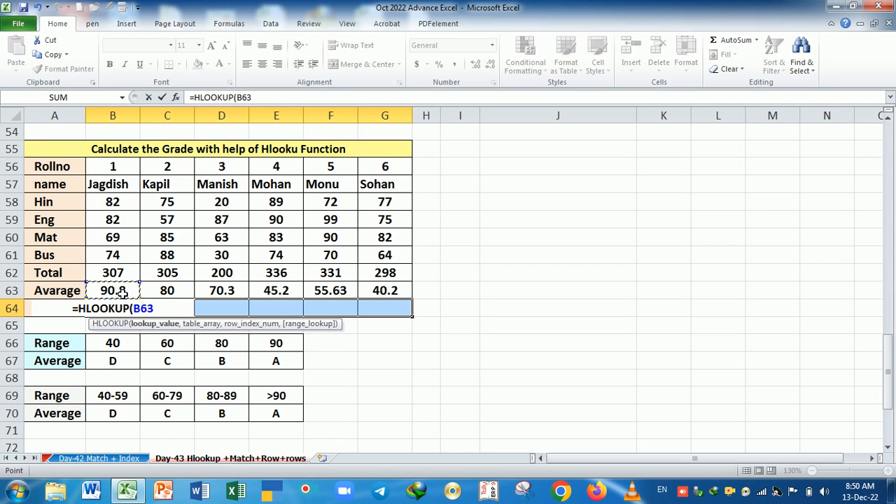
{"action": "type", "text": ","}
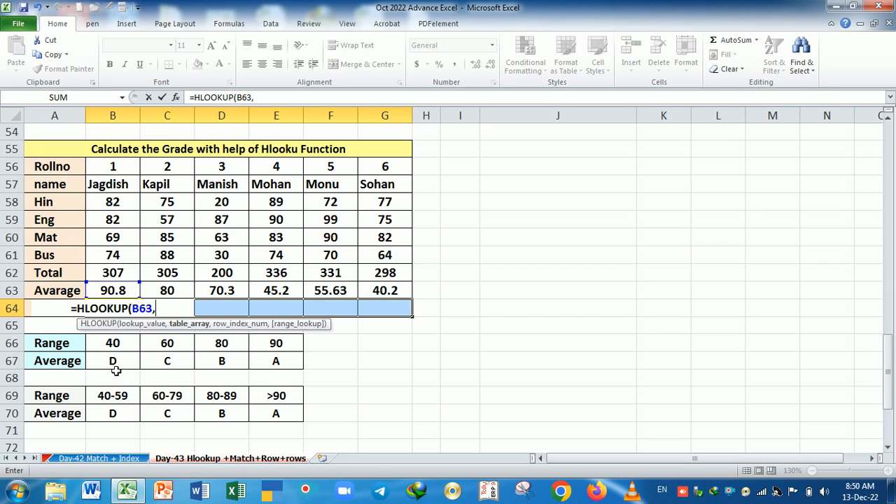
{"action": "left_click_drag", "start_coordinate": [70, 347], "coordinate": [271, 364]}
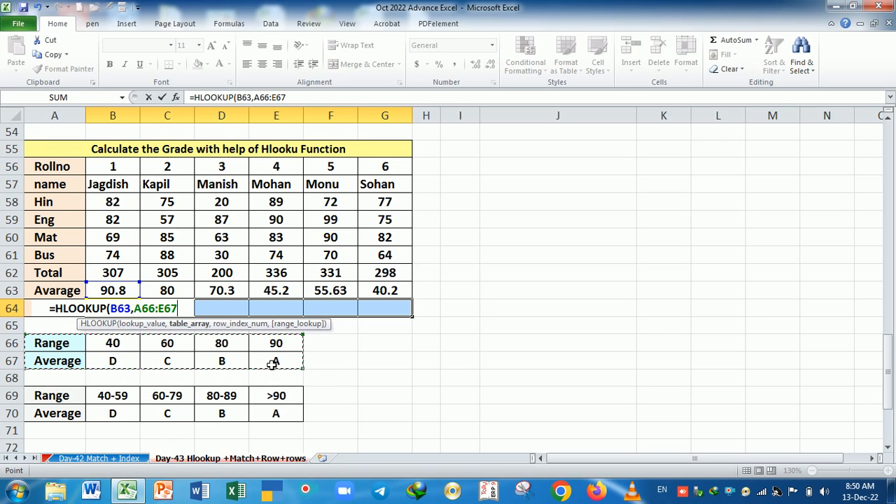
{"action": "key", "text": "F4"}
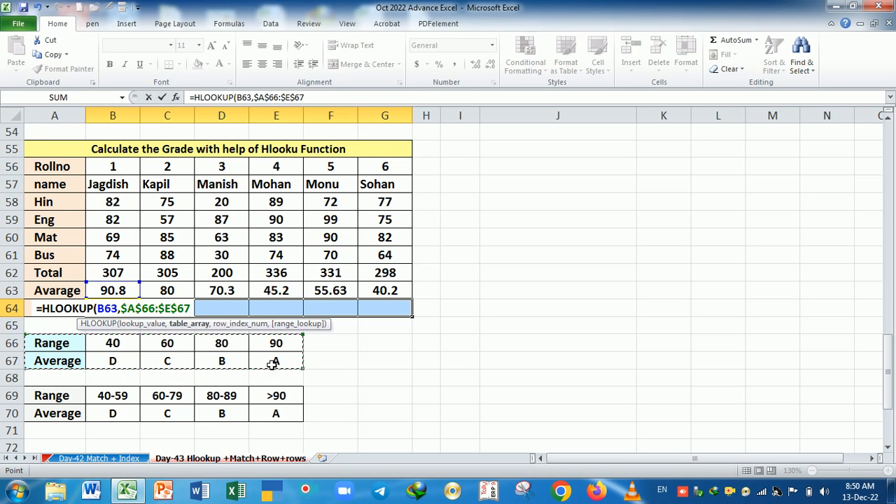
- Finish the B64 formula with row index 2 and match type 1, and fill it across to G64
{"action": "type", "text": ","}
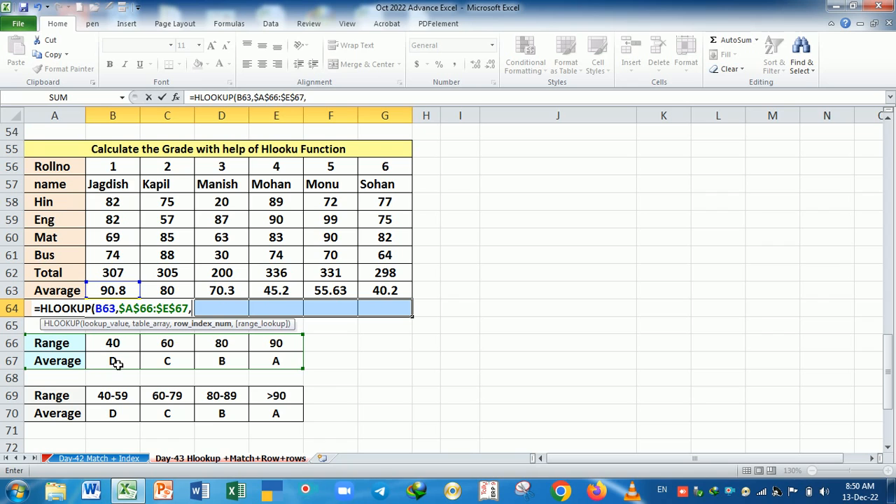
{"action": "type", "text": "2,0"}
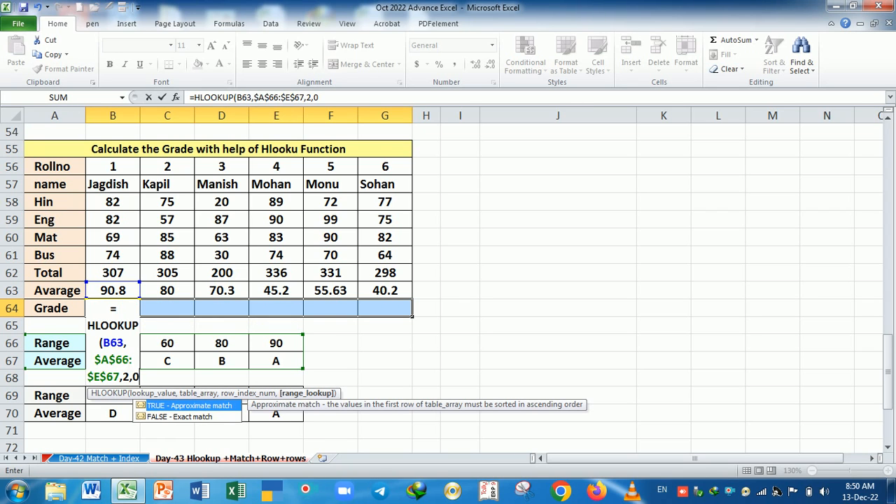
{"action": "key", "text": "BackSpace"}
{"action": "type", "text": "1"}
{"action": "key", "text": "Return"}
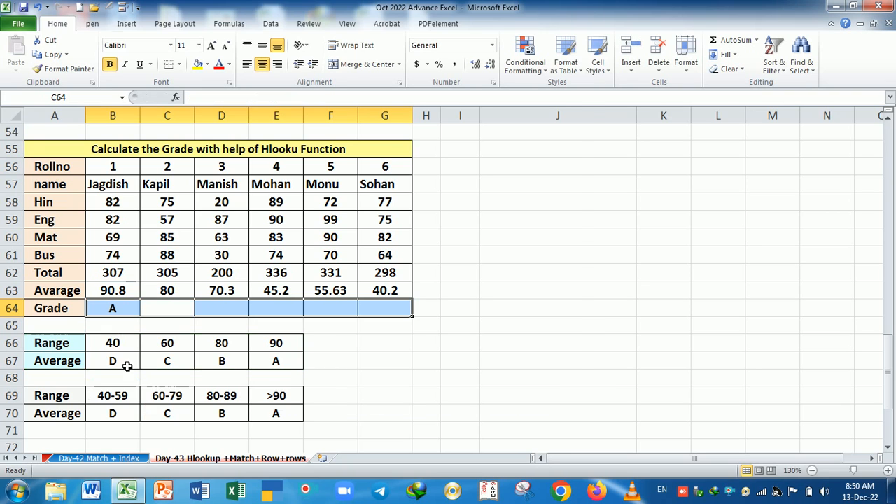
{"action": "left_click", "coordinate": [128, 308]}
{"action": "left_click_drag", "start_coordinate": [144, 321], "coordinate": [413, 322]}
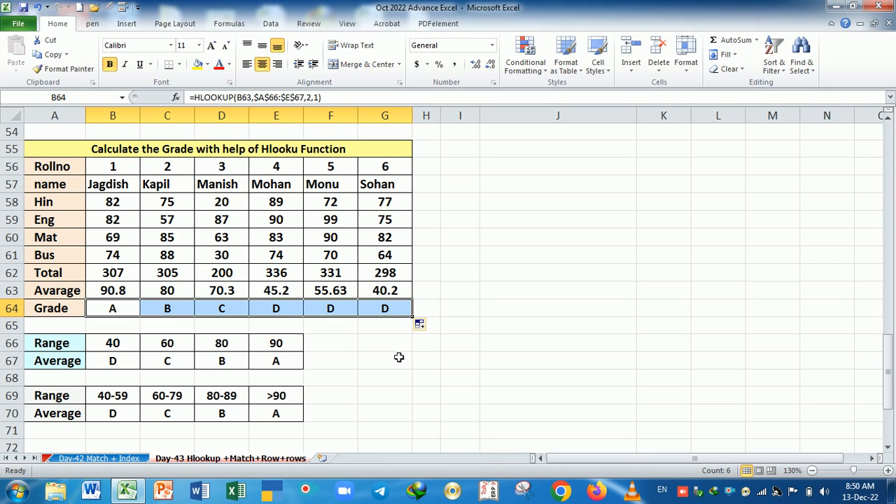
- Look over the name lists in rows 76 and 79 of the Compare Two List exercise and clear the old results from B80:G80
{"action": "scroll", "coordinate": [387, 376], "scroll_direction": "down", "scroll_amount": 1}
{"action": "scroll", "coordinate": [386, 376], "scroll_direction": "down", "scroll_amount": 3}
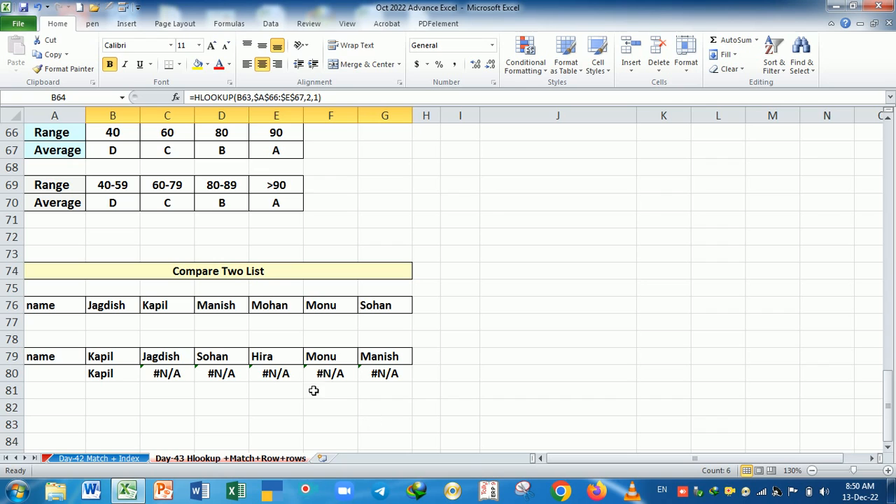
{"action": "left_click", "coordinate": [126, 308]}
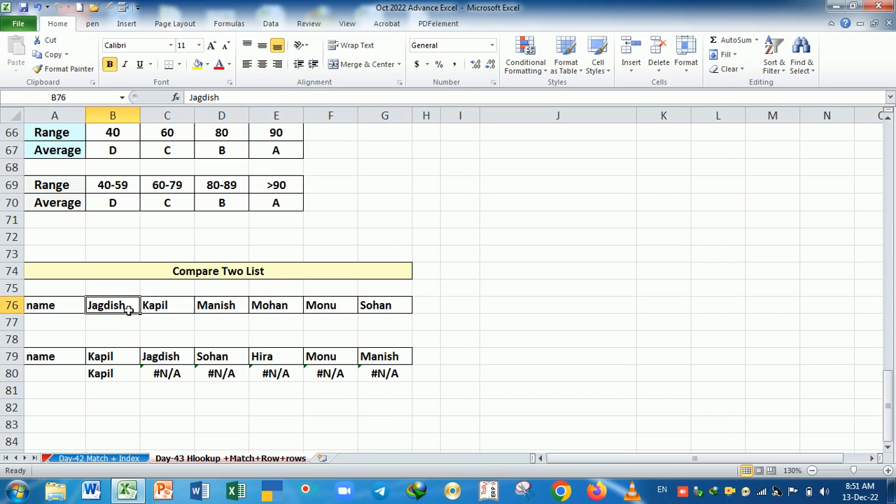
{"action": "left_click", "coordinate": [406, 310]}
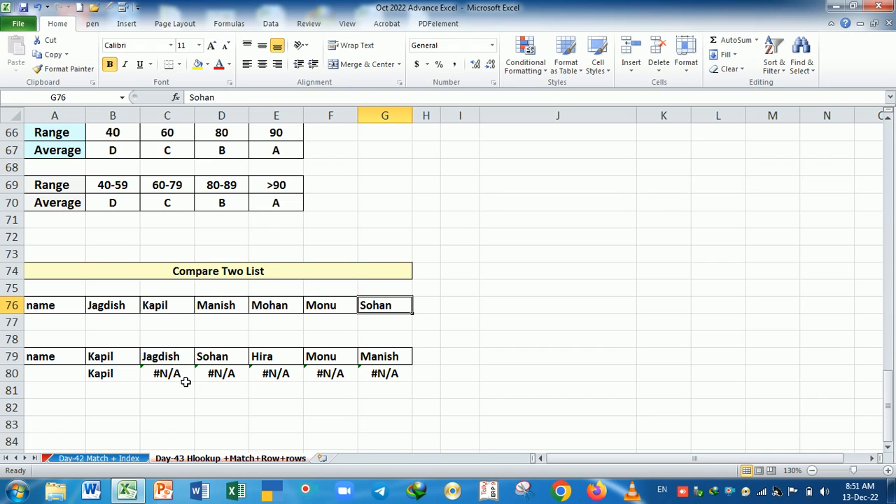
{"action": "left_click_drag", "start_coordinate": [102, 359], "coordinate": [371, 357]}
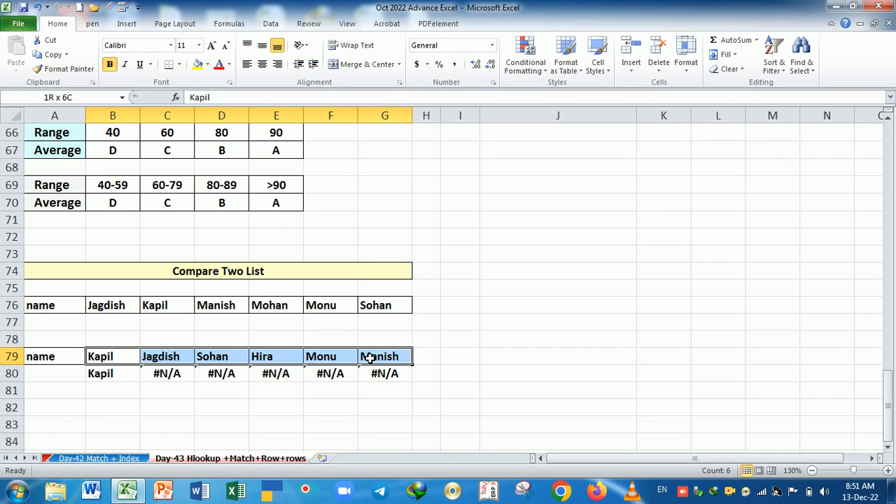
{"action": "left_click_drag", "start_coordinate": [116, 307], "coordinate": [384, 307]}
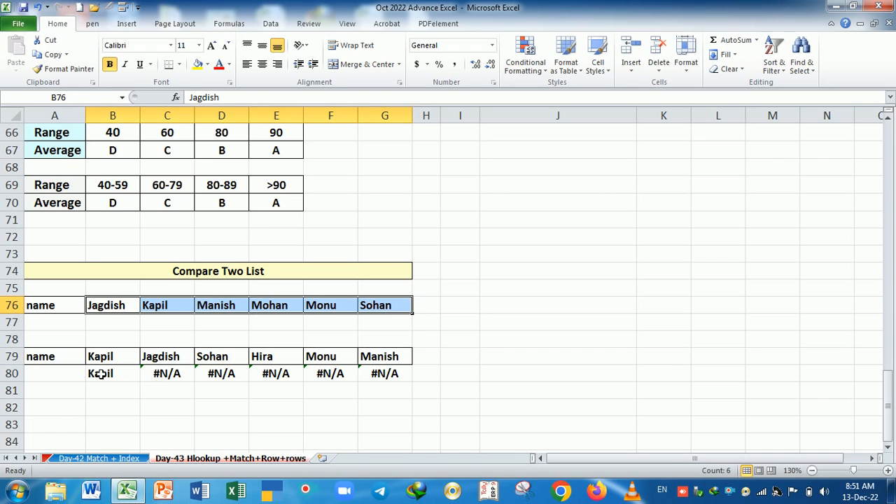
{"action": "left_click_drag", "start_coordinate": [102, 361], "coordinate": [376, 358]}
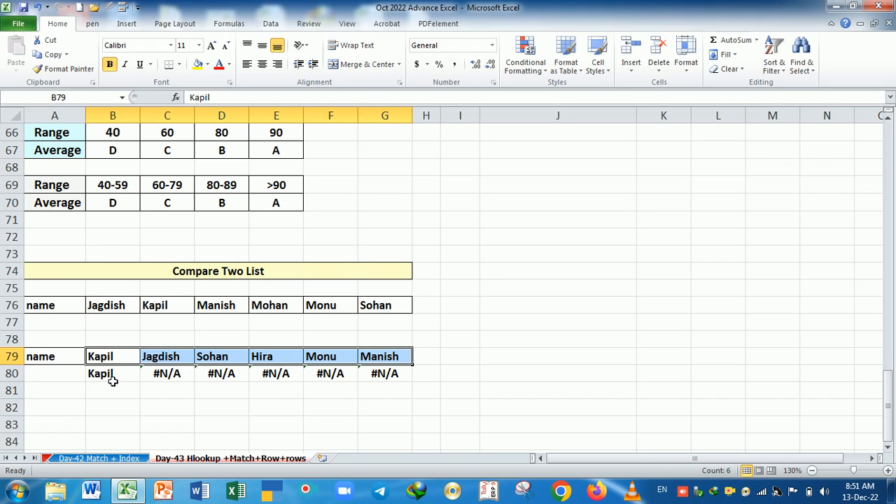
{"action": "left_click_drag", "start_coordinate": [114, 375], "coordinate": [396, 376]}
{"action": "key", "text": "Delete"}
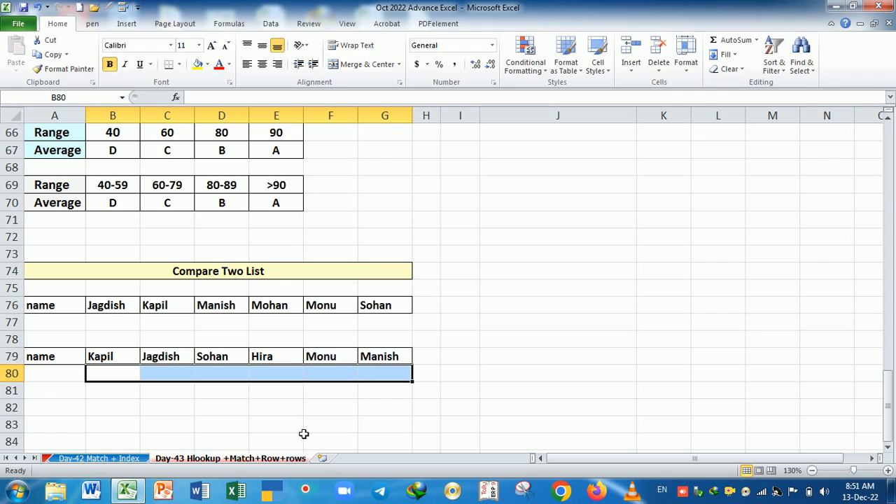
- Start an HLOOKUP in B80 with lookup value B79 and the absolute table range $B$76:$G$76
{"action": "type", "text": "="}
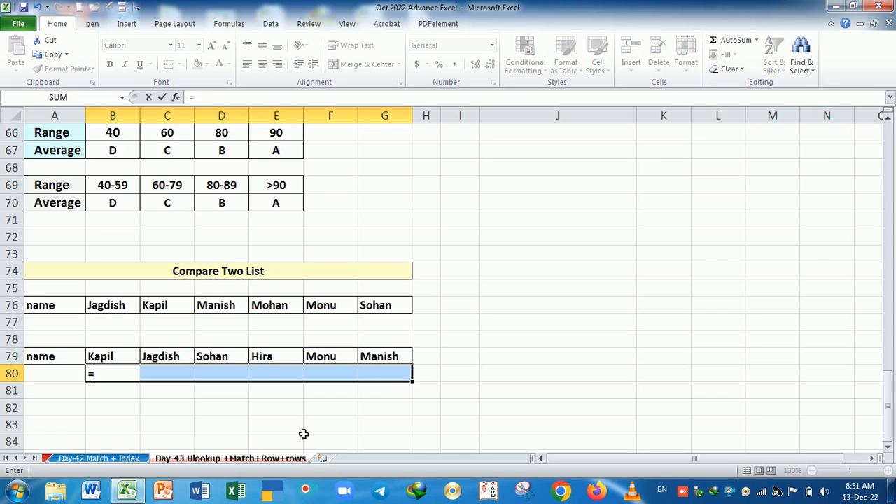
{"action": "type", "text": "HLOOKUP("}
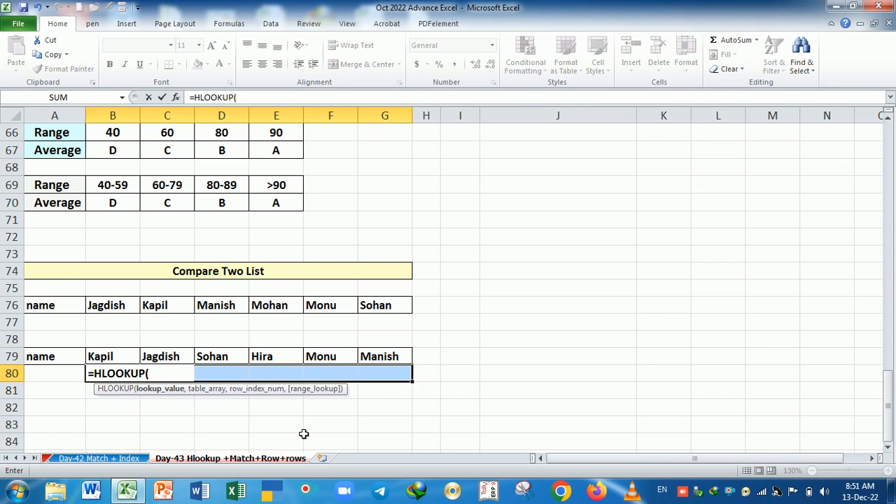
{"action": "left_click", "coordinate": [104, 358]}
{"action": "type", "text": ","}
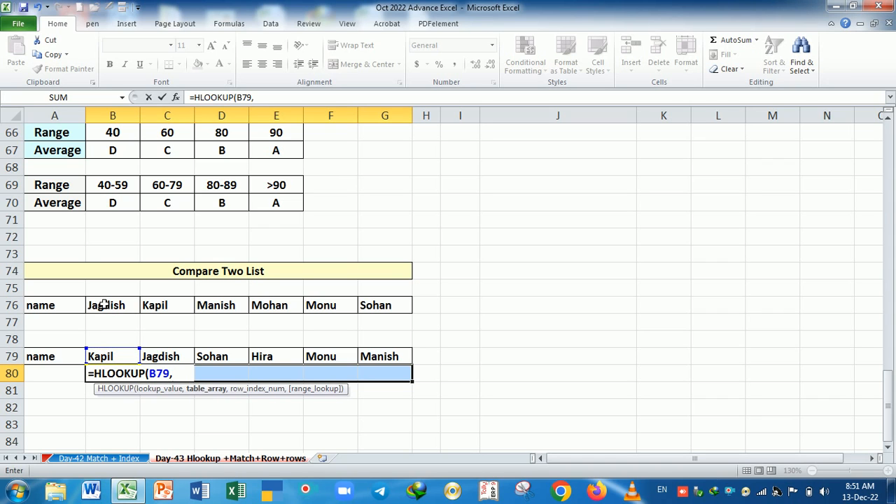
{"action": "left_click_drag", "start_coordinate": [101, 305], "coordinate": [389, 310]}
{"action": "key", "text": "F4"}
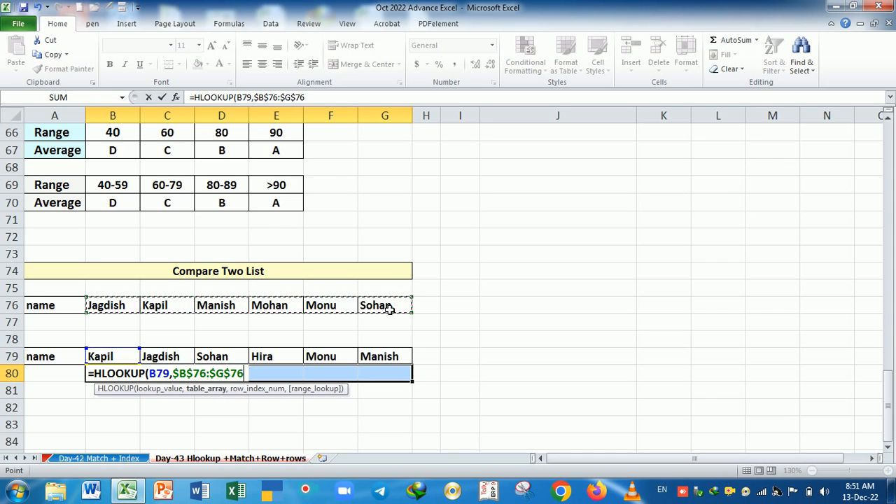
- Finish the B80 formula with row index 1 and match type 0, and fill it across to G80
{"action": "type", "text": ","}
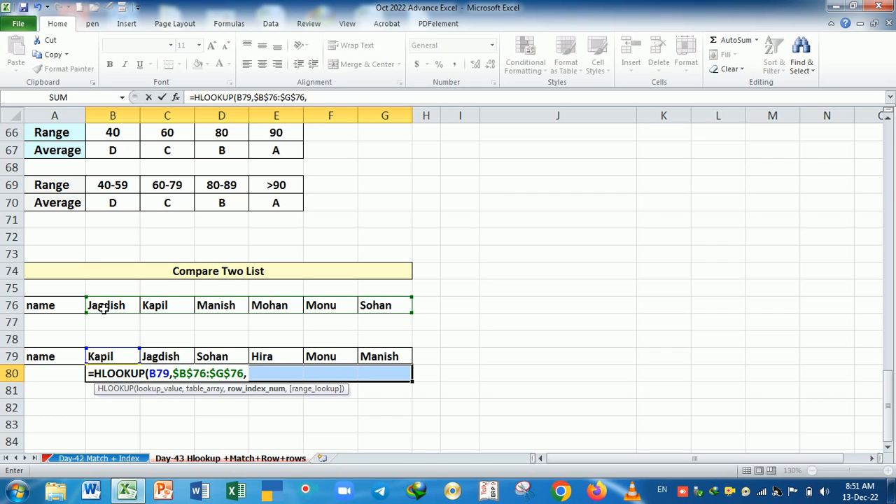
{"action": "type", "text": "1"}
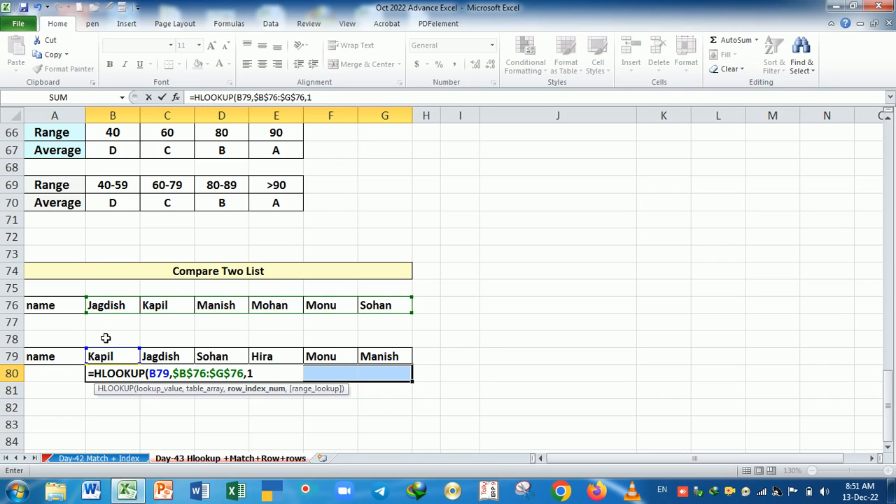
{"action": "type", "text": ","}
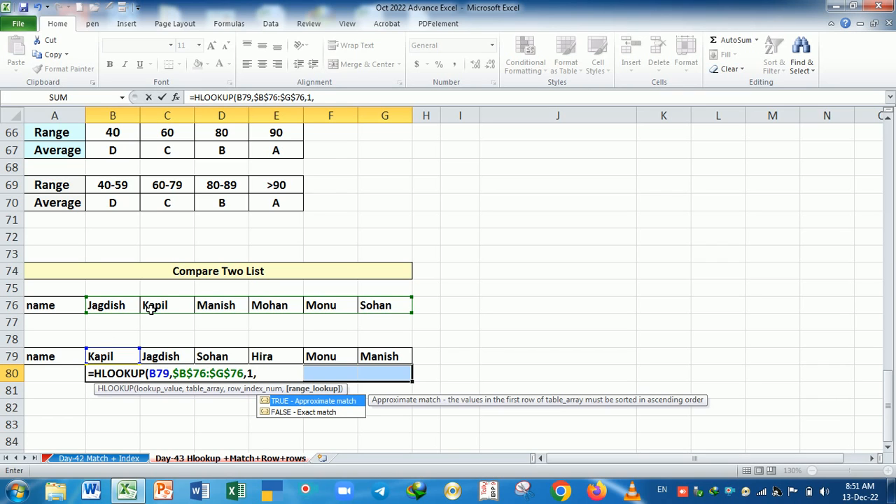
{"action": "type", "text": "0"}
{"action": "key", "text": "Return"}
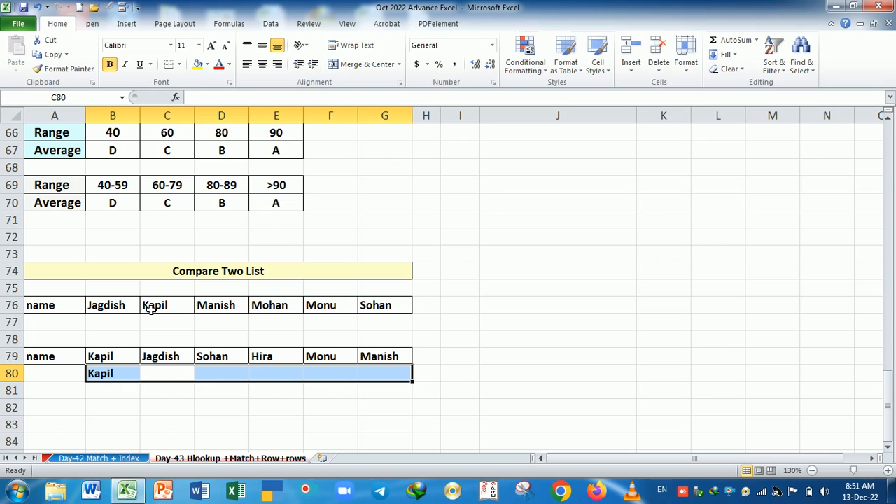
{"action": "left_click", "coordinate": [127, 375]}
{"action": "left_click_drag", "start_coordinate": [145, 387], "coordinate": [401, 386]}
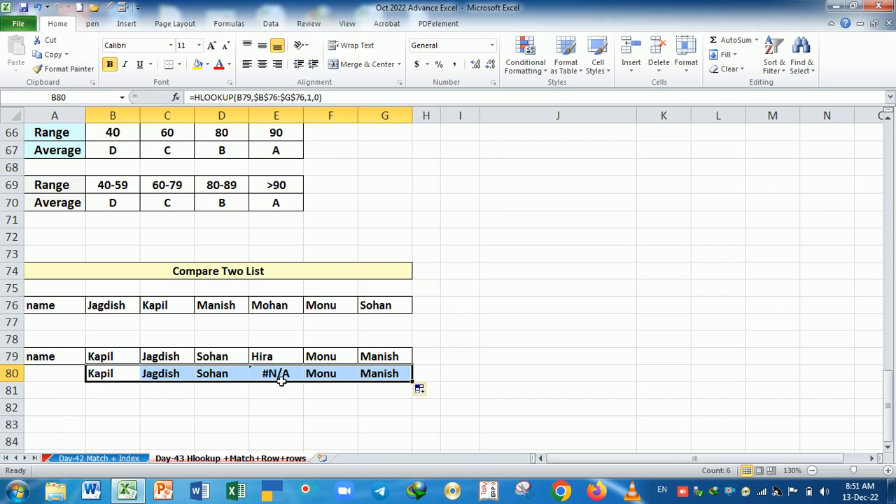
- Check the E80 result for the name in E79 against the list in row 76, and review the formula in B80
{"action": "left_click", "coordinate": [282, 379]}
{"action": "left_click", "coordinate": [282, 362]}
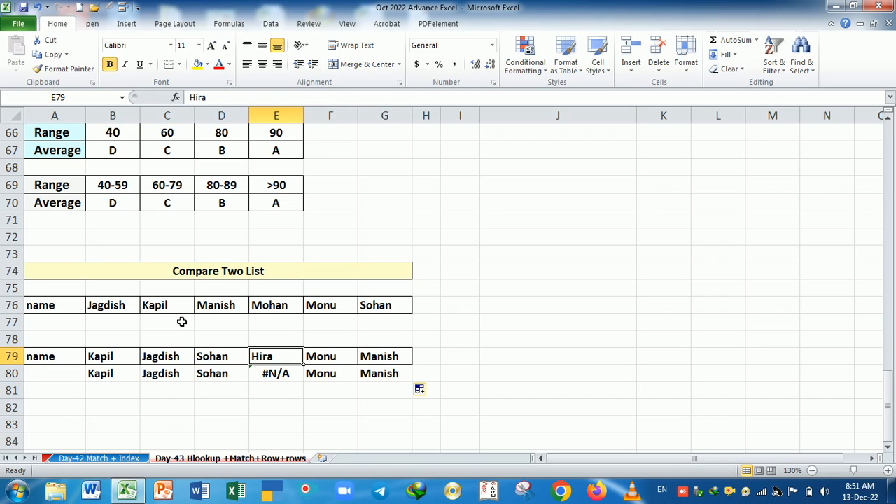
{"action": "left_click_drag", "start_coordinate": [107, 308], "coordinate": [364, 309]}
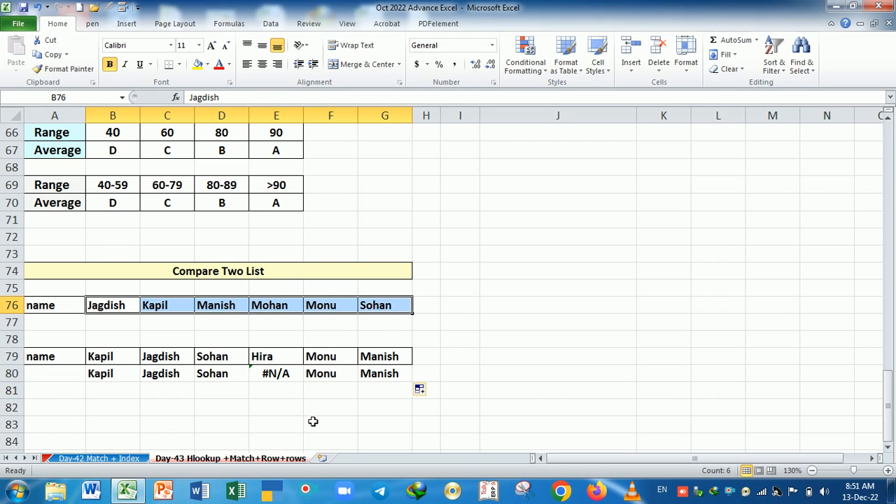
{"action": "left_click", "coordinate": [294, 377]}
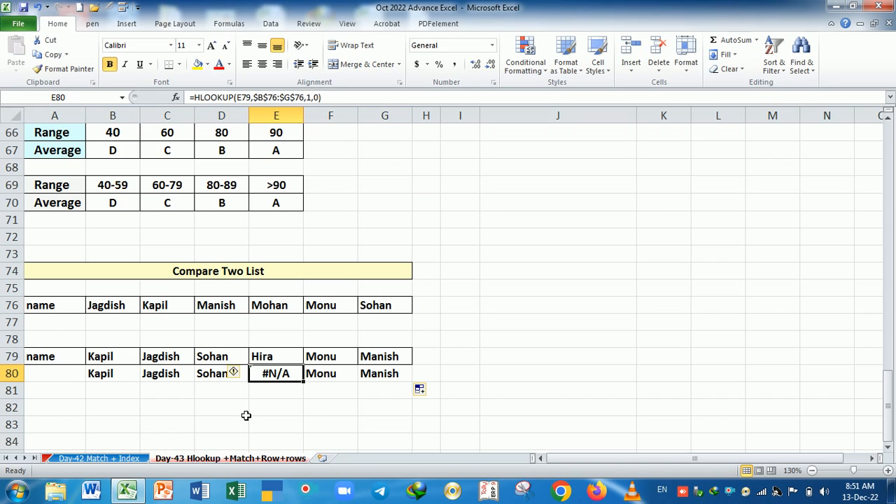
{"action": "left_click", "coordinate": [279, 389]}
{"action": "left_click", "coordinate": [279, 377]}
{"action": "left_click_drag", "start_coordinate": [277, 404], "coordinate": [282, 392]}
{"action": "left_click", "coordinate": [283, 377]}
{"action": "left_click", "coordinate": [283, 408]}
{"action": "left_click", "coordinate": [123, 377]}
{"action": "double_click", "coordinate": [116, 373]}
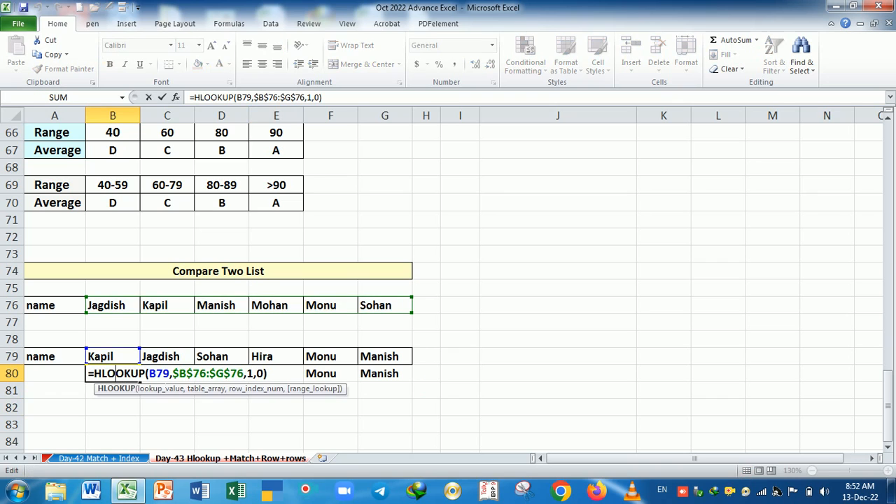
{"action": "key", "text": "End"}
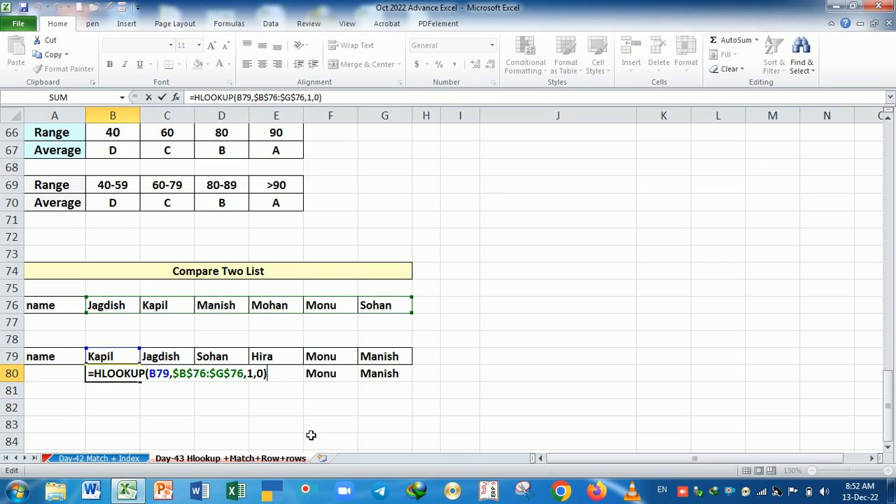
{"action": "key", "text": "Return"}
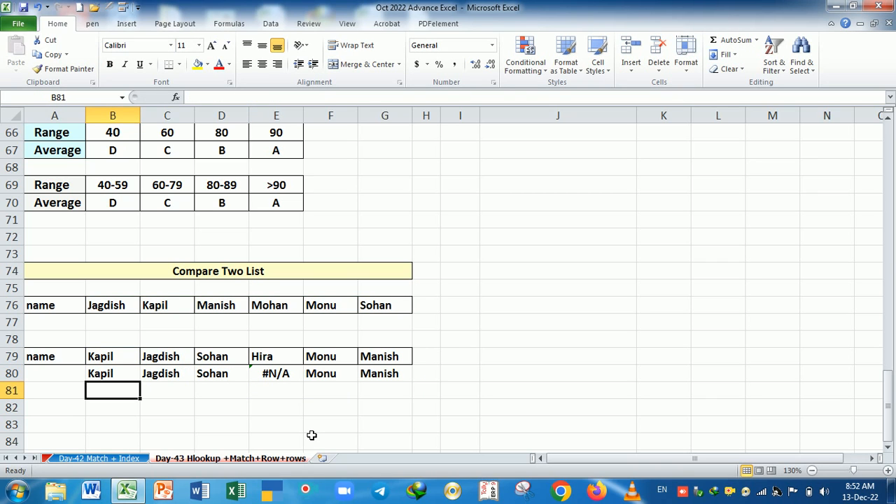
- Review the Hlookup+Sum+Average topic with its array-entry note, and inspect roll number 6's marks and the total formula in G9
{"action": "scroll", "coordinate": [312, 431], "scroll_direction": "up", "scroll_amount": 18}
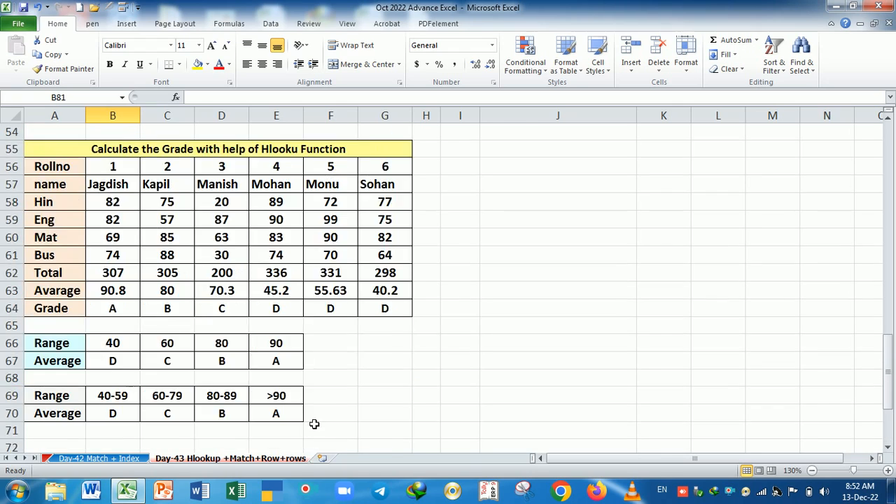
{"action": "scroll", "coordinate": [319, 415], "scroll_direction": "up", "scroll_amount": 4}
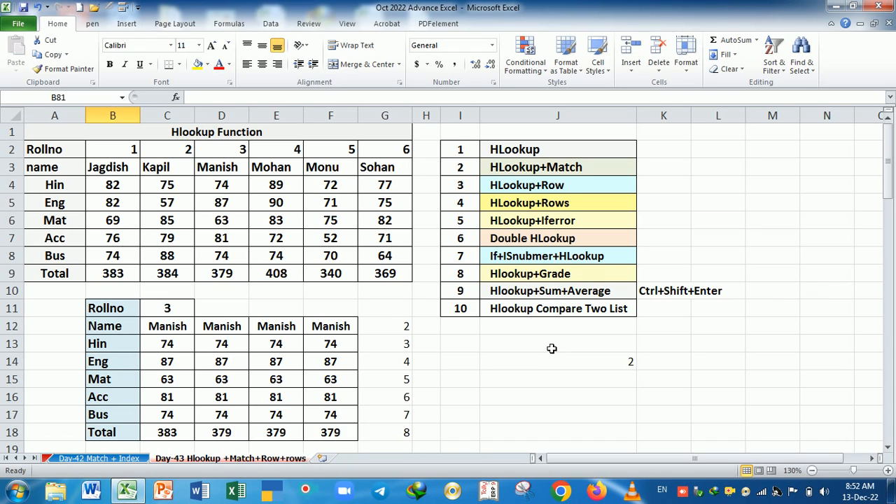
{"action": "left_click", "coordinate": [474, 295]}
{"action": "left_click_drag", "start_coordinate": [476, 297], "coordinate": [558, 298]}
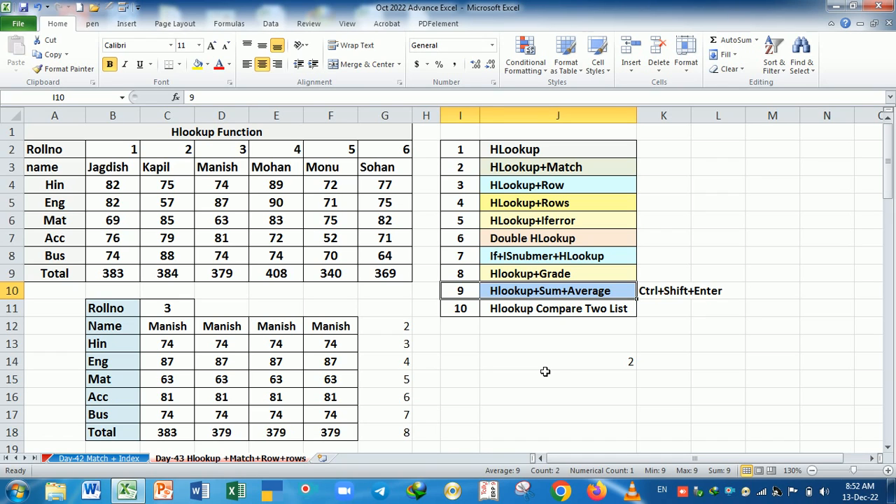
{"action": "left_click", "coordinate": [544, 368]}
{"action": "left_click", "coordinate": [661, 295]}
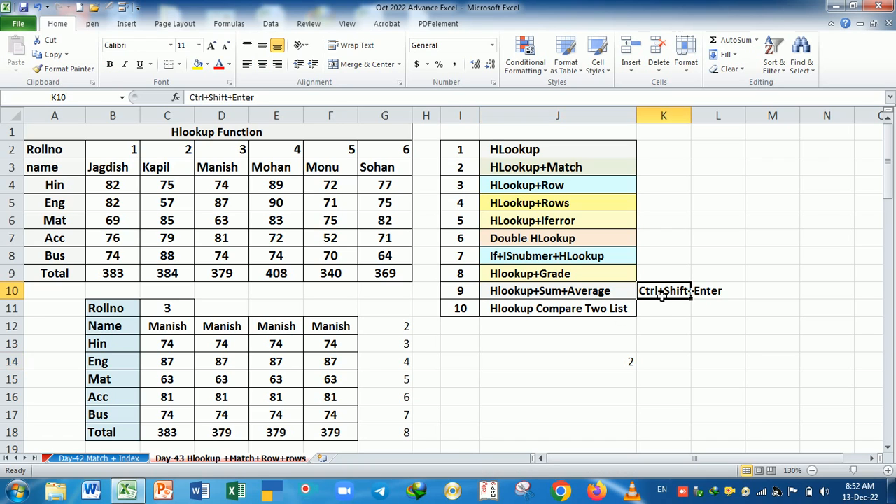
{"action": "left_click_drag", "start_coordinate": [661, 295], "coordinate": [728, 298]}
{"action": "left_click", "coordinate": [540, 389]}
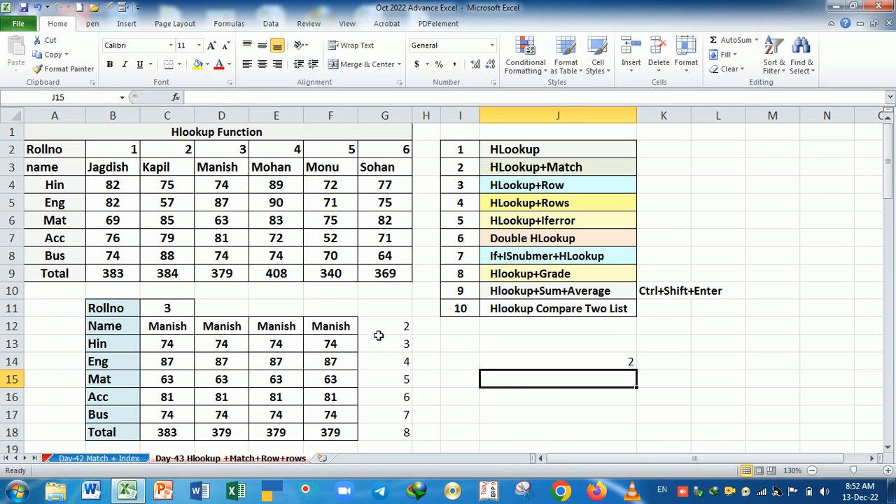
{"action": "left_click", "coordinate": [395, 150]}
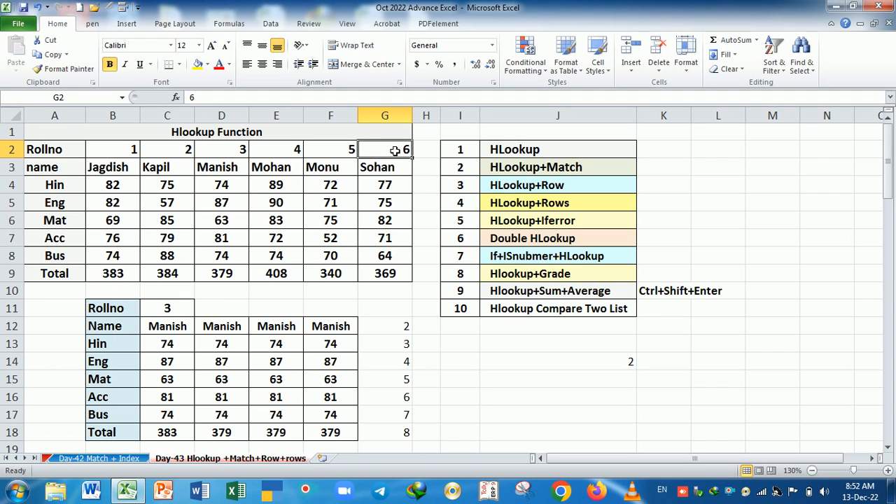
{"action": "left_click_drag", "start_coordinate": [393, 185], "coordinate": [397, 256]}
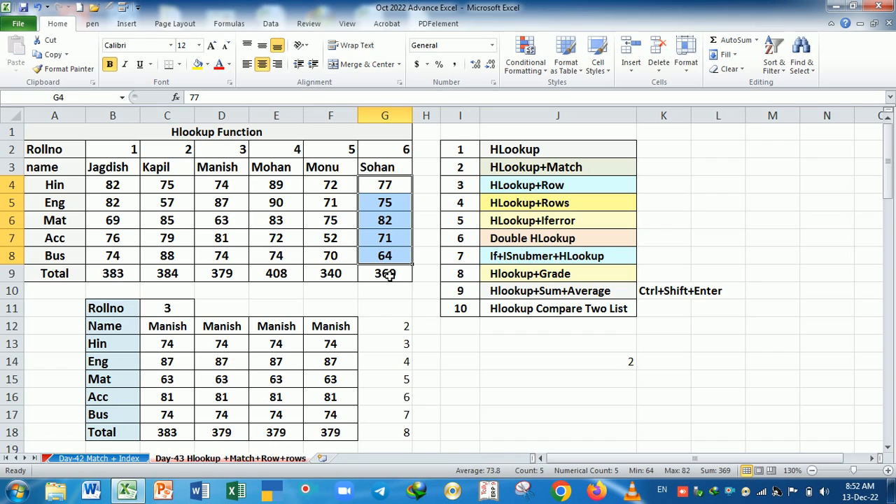
{"action": "left_click", "coordinate": [389, 275]}
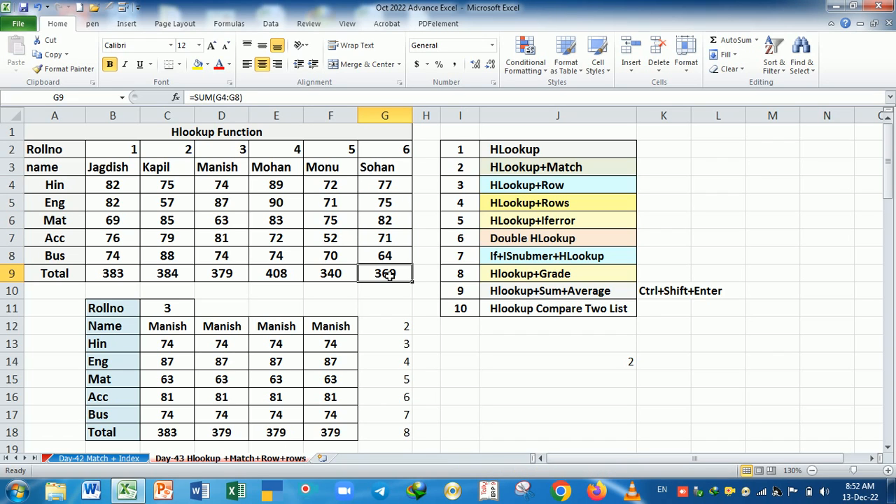
- Start a SUM formula in J15 with a nested HLOOKUP using lookup value J14 and table range A2:G9
{"action": "left_click", "coordinate": [558, 382]}
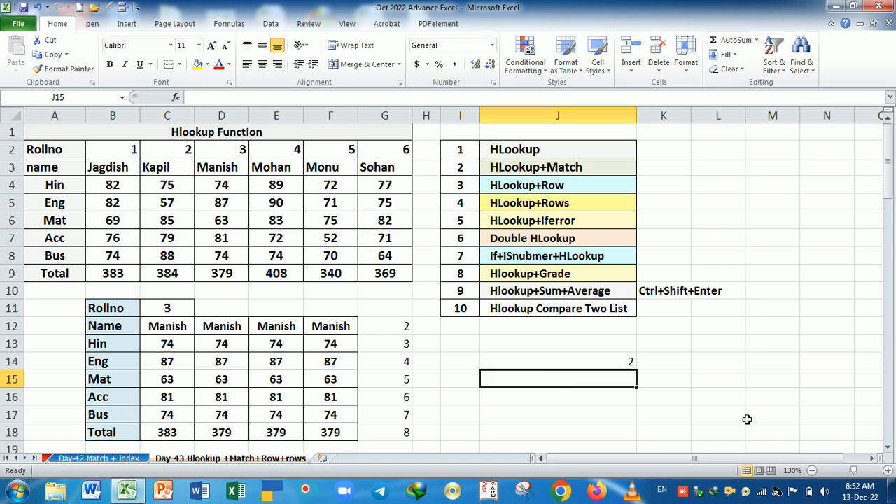
{"action": "type", "text": "=SUM("}
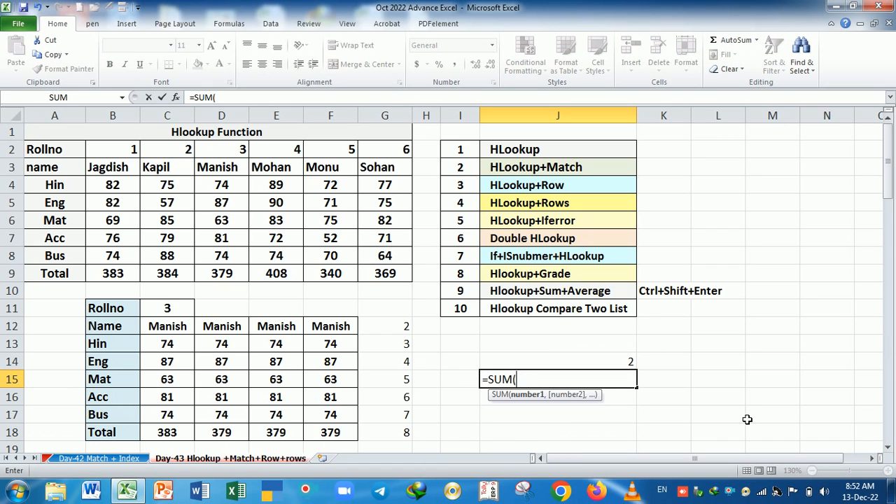
{"action": "type", "text": "HLOOKUP("}
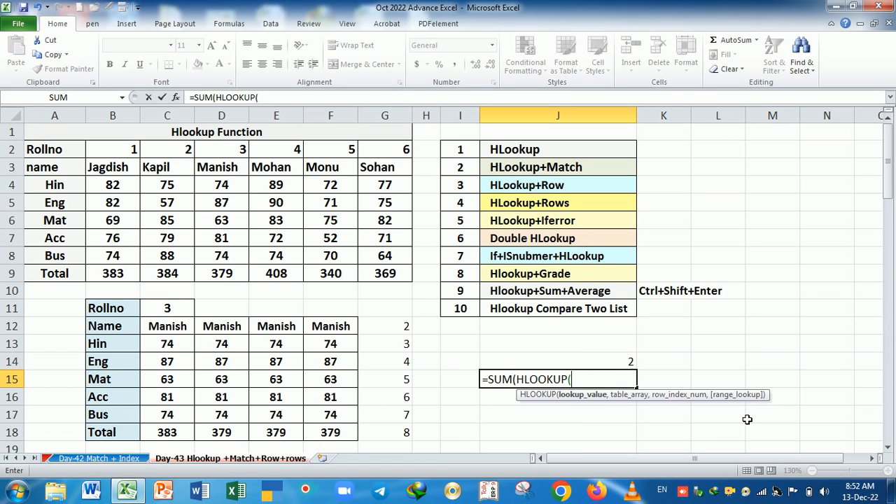
{"action": "left_click", "coordinate": [620, 365]}
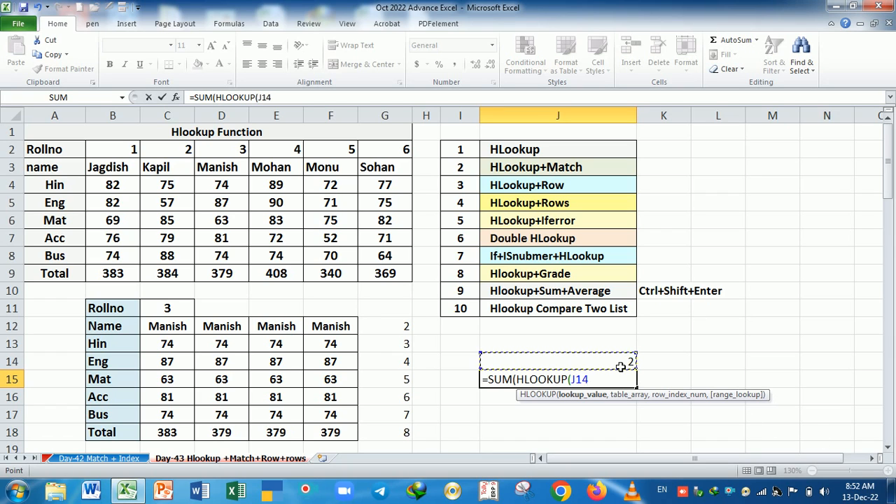
{"action": "type", "text": ","}
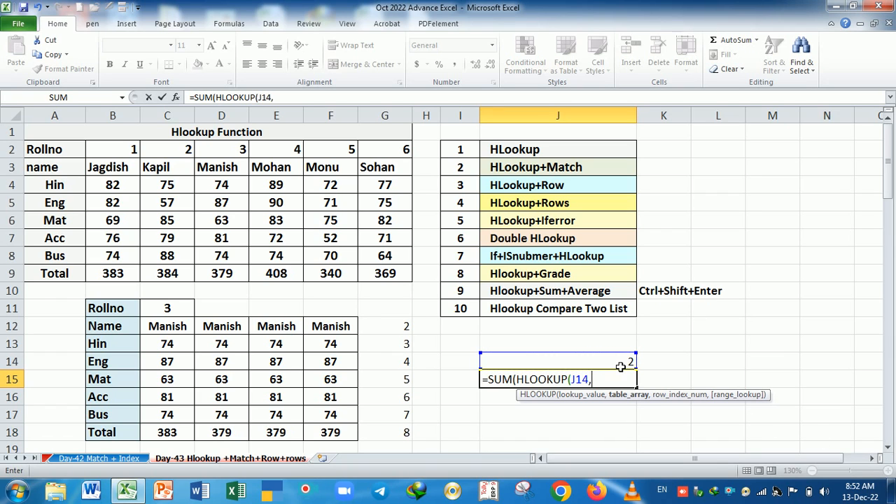
{"action": "left_click_drag", "start_coordinate": [73, 154], "coordinate": [389, 274]}
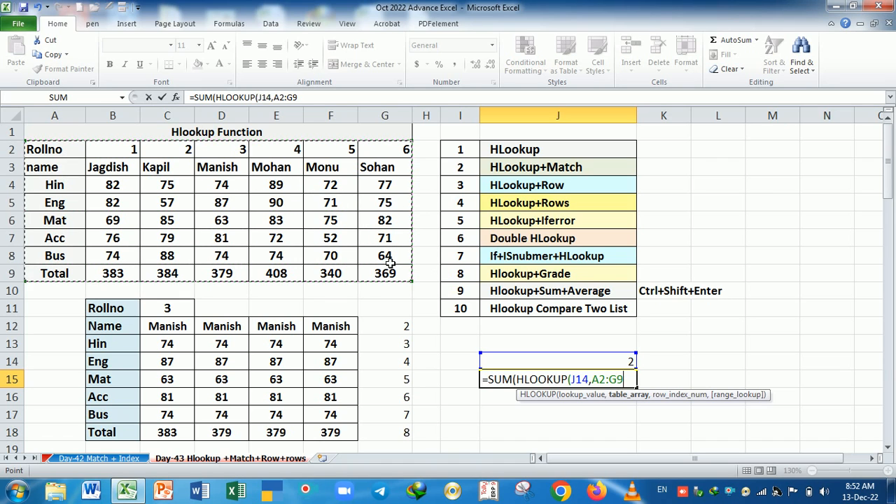
- Complete the J15 formula with row index array {3,4,5,6,7} and match type 0, accepting the proposed closing-bracket correction
{"action": "type", "text": ","}
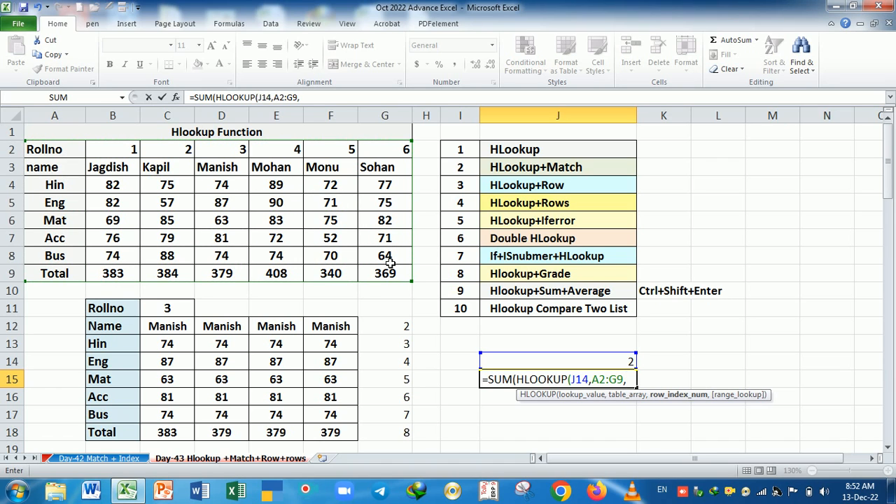
{"action": "type", "text": "{3,4,5,6,7},0"}
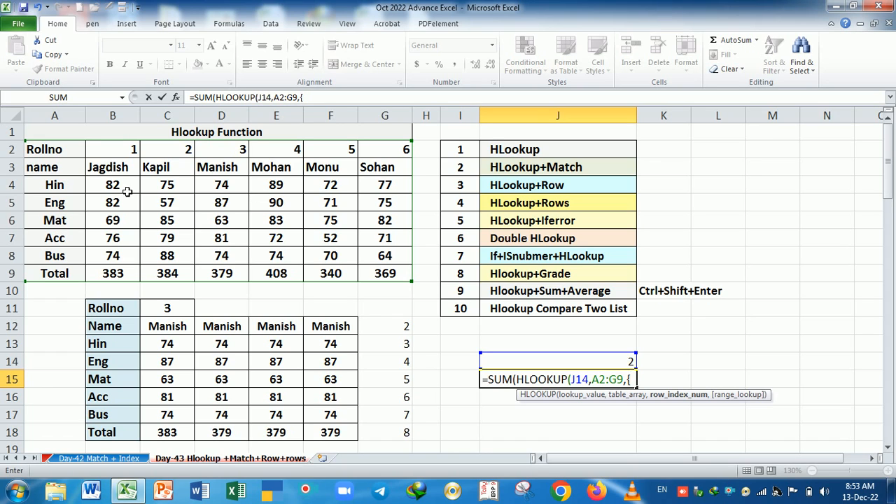
{"action": "type", "text": "3,4,5"}
{"action": "type", "text": ",6"}
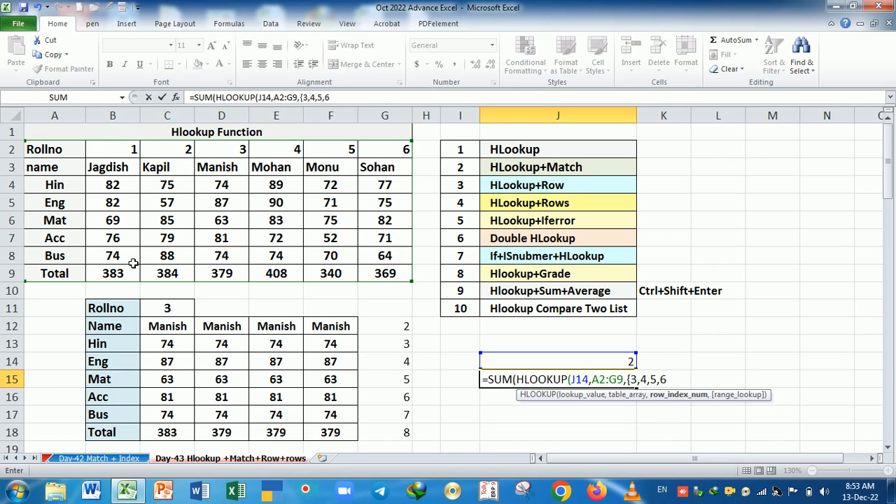
{"action": "type", "text": ",7},"}
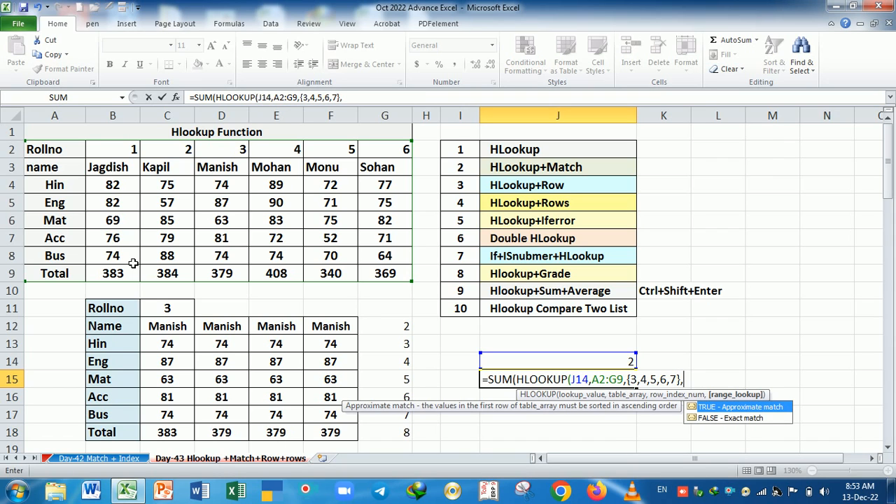
{"action": "type", "text": "0)"}
{"action": "key", "text": "Return"}
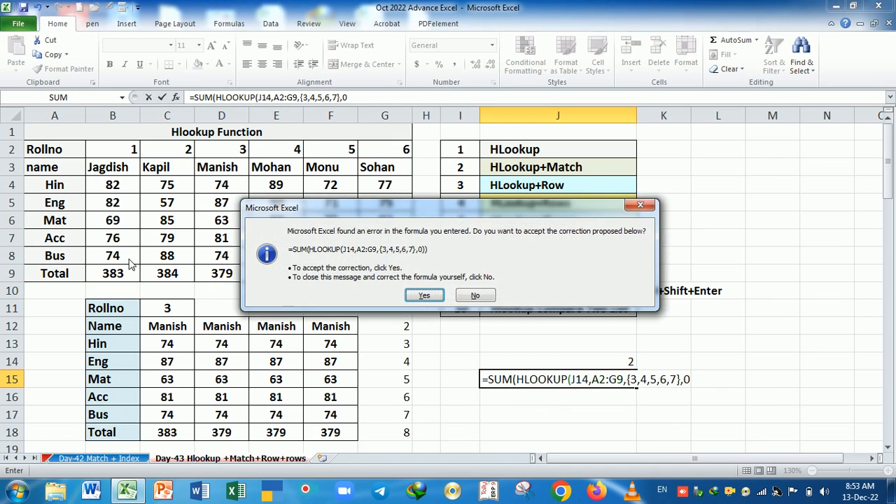
{"action": "key", "text": "Return"}
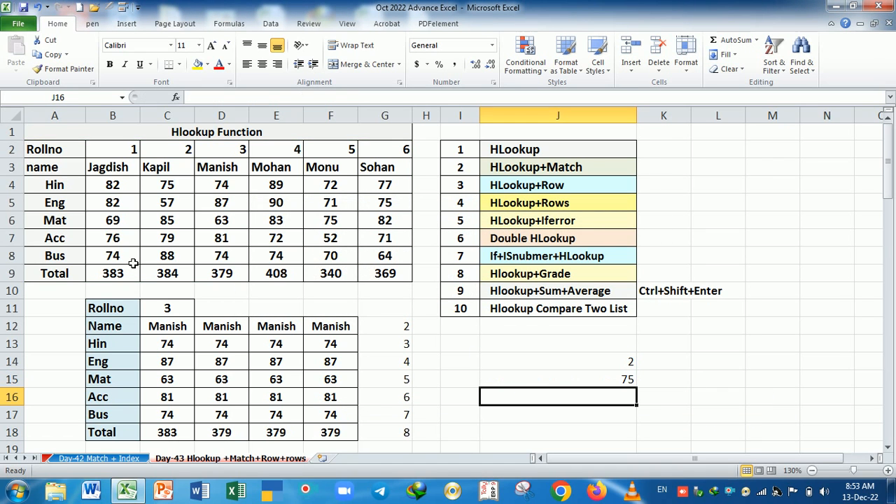
- Review the SUM and HLOOKUP formula in J15, confirm it as an array formula, and compare its result with the total in C9
{"action": "left_click", "coordinate": [155, 182]}
{"action": "double_click", "coordinate": [587, 378]}
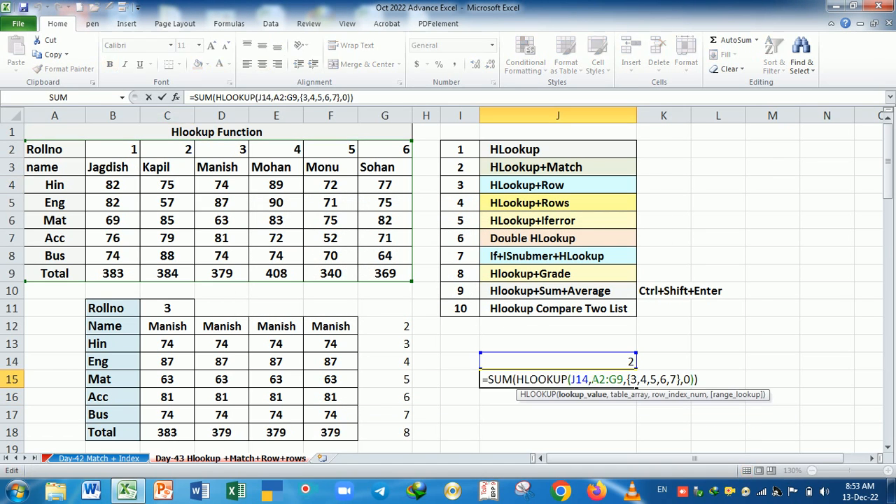
{"action": "left_click_drag", "start_coordinate": [698, 378], "coordinate": [481, 378]}
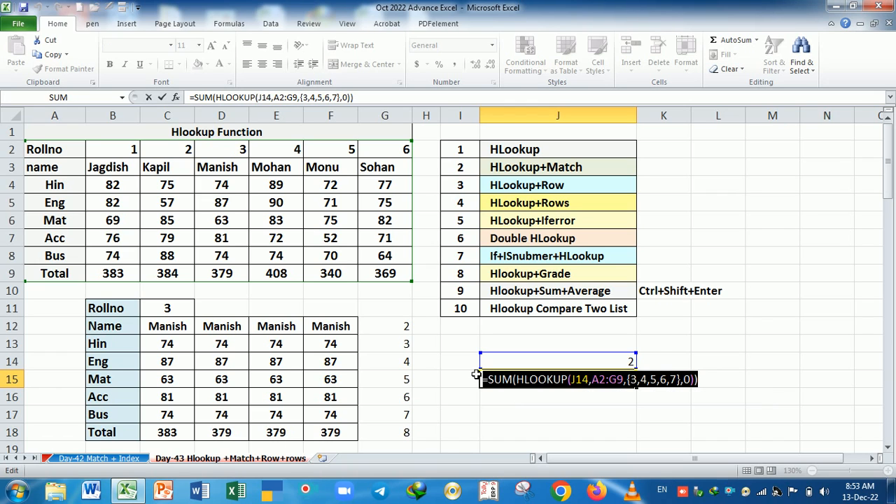
{"action": "left_click", "coordinate": [690, 379]}
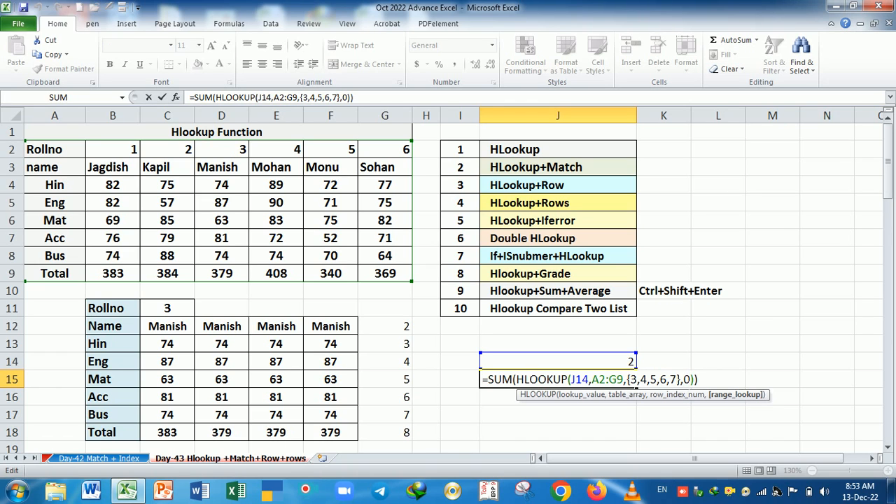
{"action": "key", "text": "ctrl+shift+Return"}
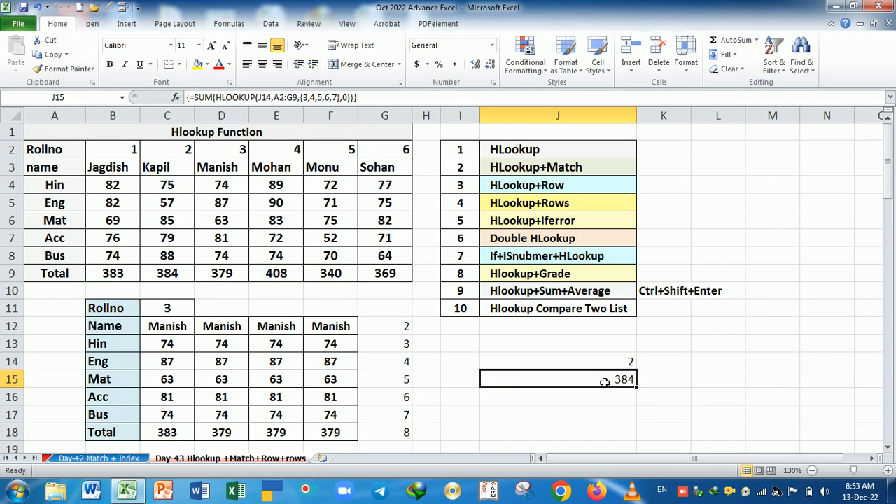
{"action": "left_click", "coordinate": [188, 278]}
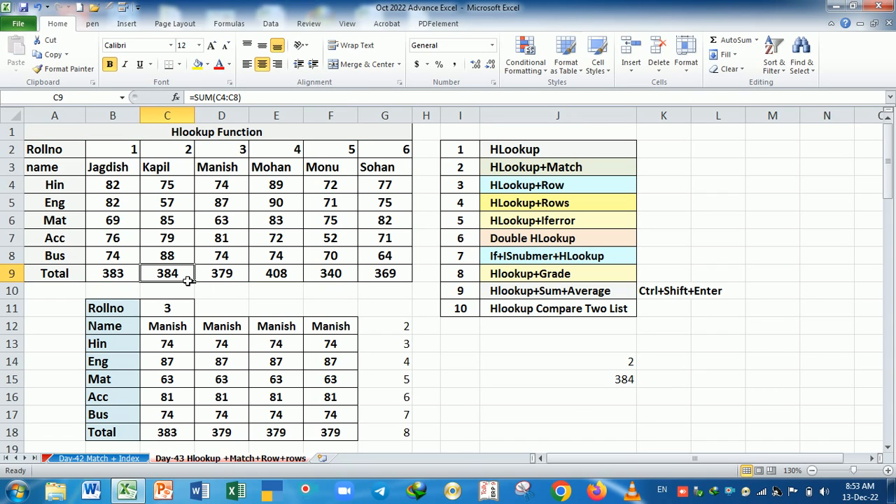
- Reopen the J15 formula and confirm it as an ordinary, non-array formula
{"action": "double_click", "coordinate": [593, 380]}
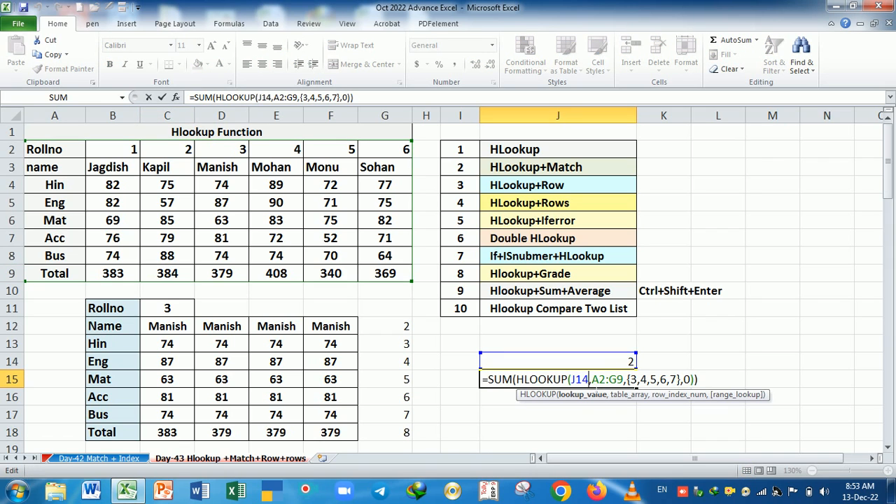
{"action": "key", "text": "ctrl+shift+Return"}
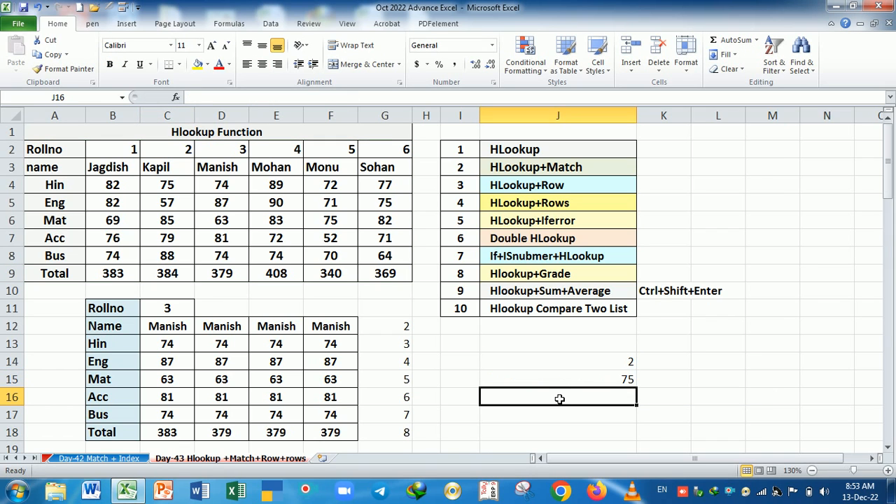
- Start an AVERAGE formula in J16 with a nested HLOOKUP using lookup value J14 and table range A2:G9
{"action": "type", "text": "=aver"}
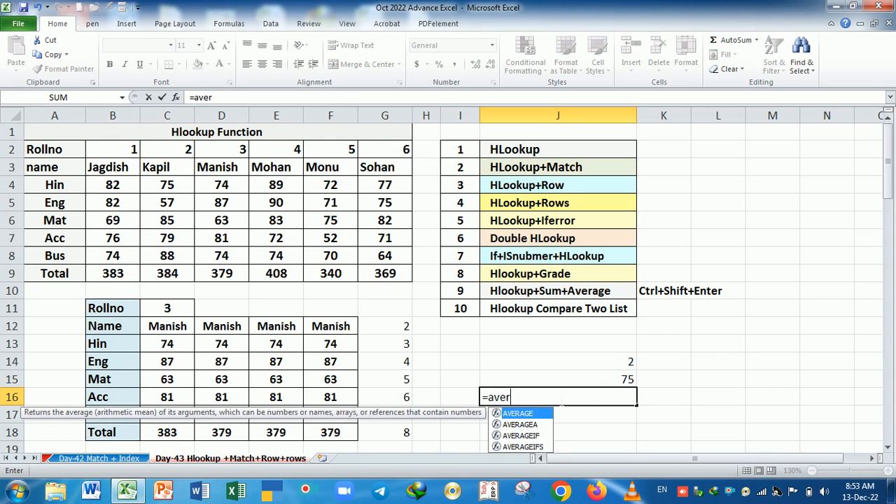
{"action": "key", "text": "Tab"}
{"action": "type", "text": "hl"}
{"action": "key", "text": "Tab"}
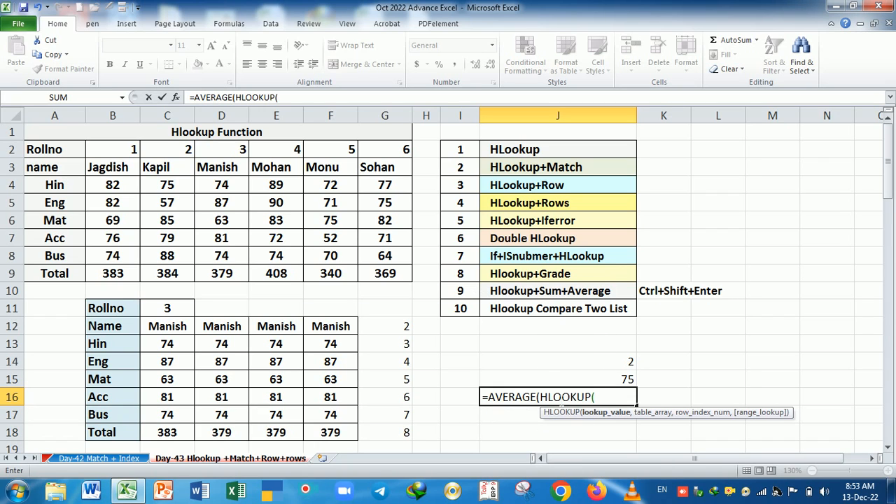
{"action": "left_click", "coordinate": [609, 360]}
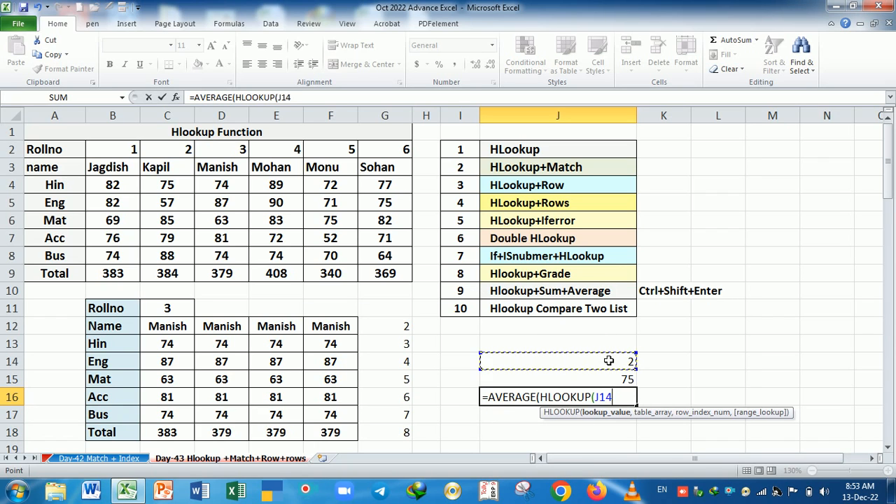
{"action": "type", "text": ","}
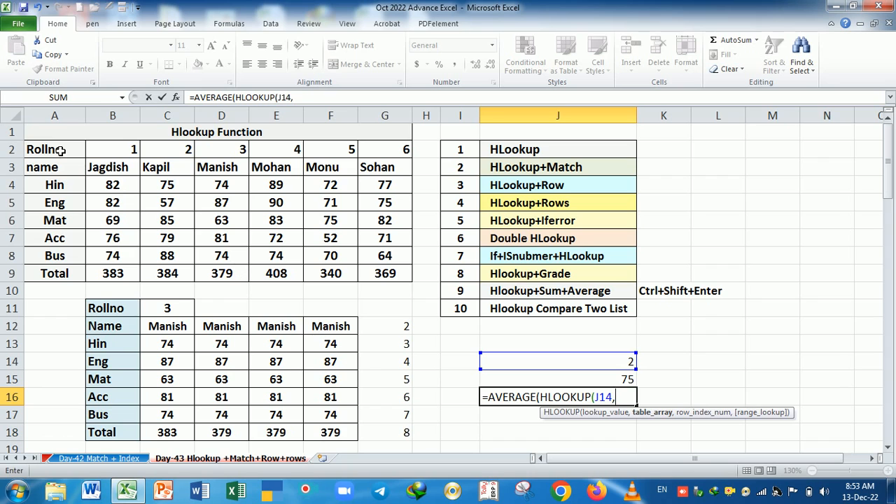
{"action": "left_click_drag", "start_coordinate": [57, 149], "coordinate": [401, 280]}
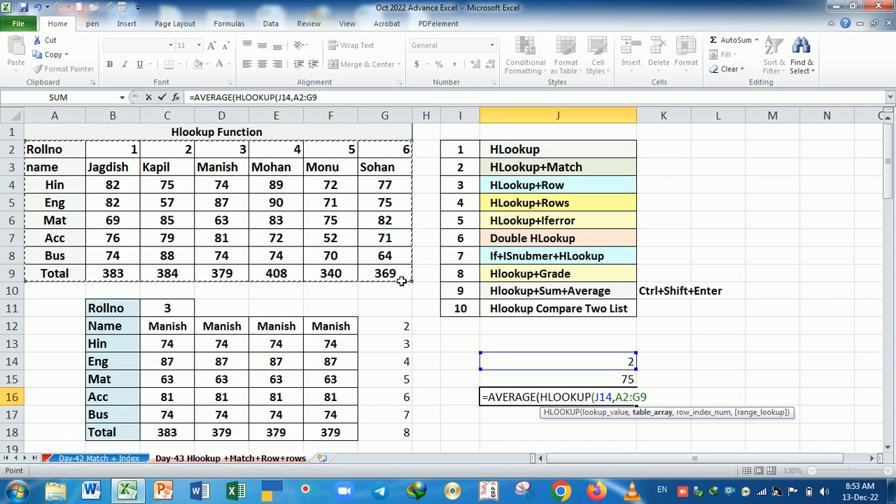
{"action": "type", "text": ","}
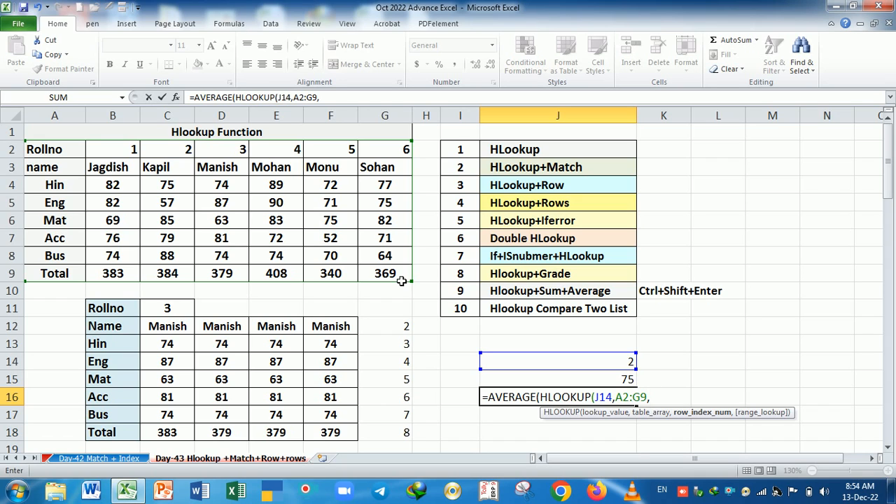
- Complete J16 with row index array {3,4,5,6,7} and match type 0, entering it as an array formula with the proposed bracket correction
{"action": "type", "text": "{3,4,5,6,7"}
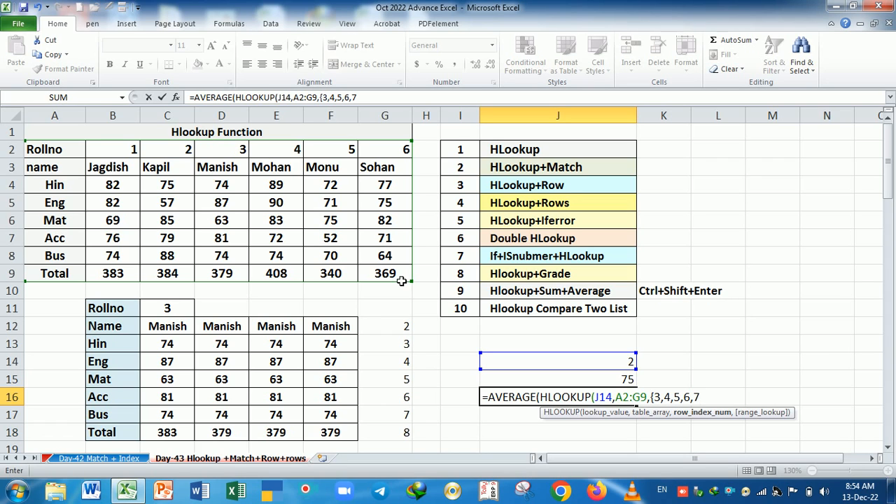
{"action": "type", "text": "}"}
{"action": "type", "text": ",0"}
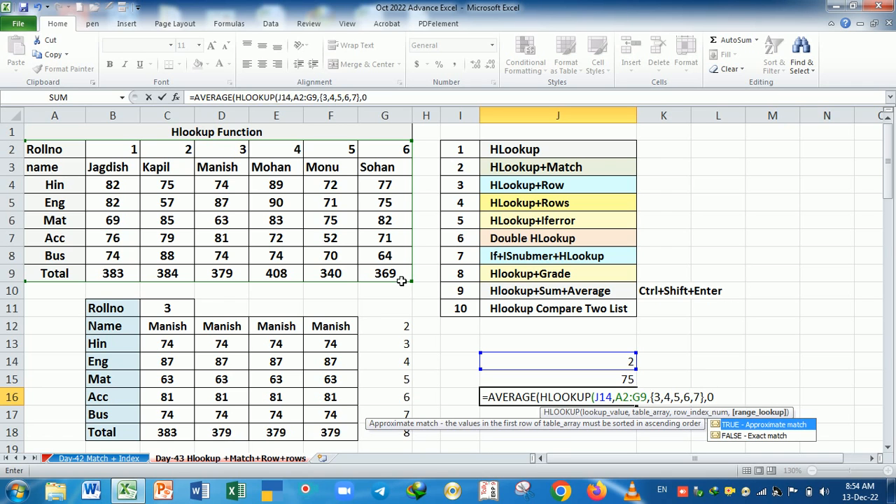
{"action": "key", "text": "ctrl+shift+Return"}
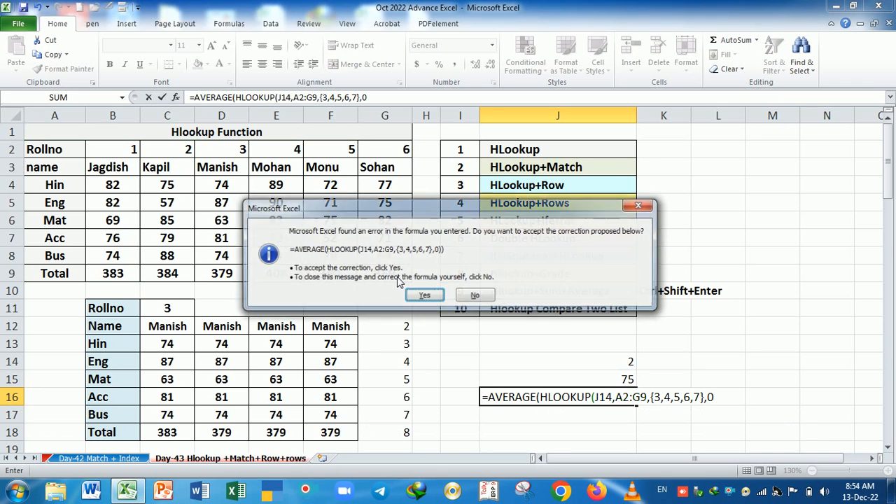
{"action": "key", "text": "Return"}
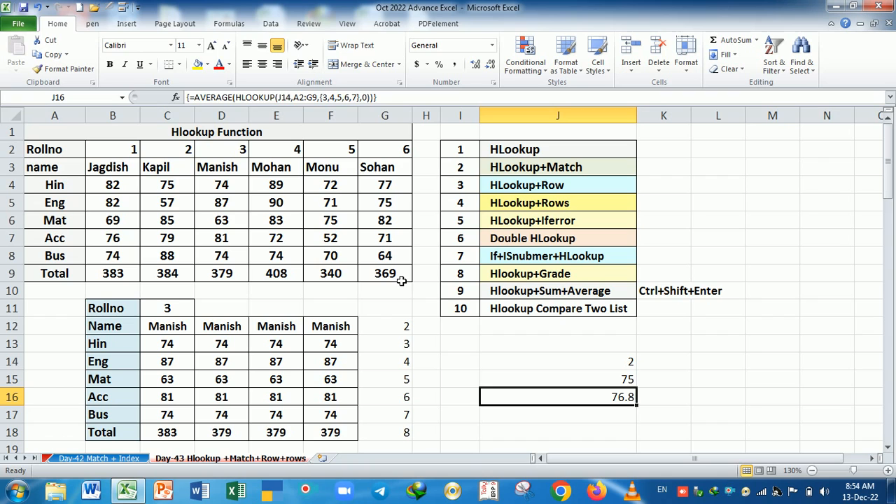
- Start a MAX formula in J17 with a nested HLOOKUP using lookup value J14 and table range A2:G9
{"action": "key", "text": "Down"}
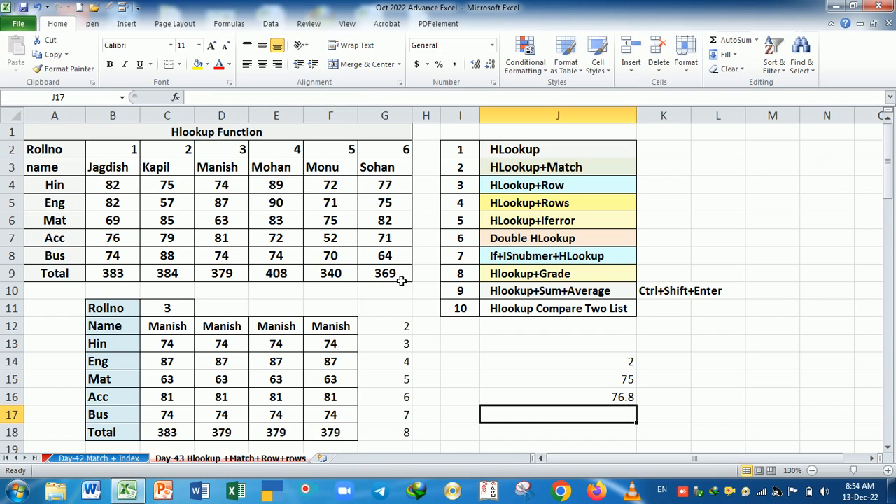
{"action": "type", "text": "=ma"}
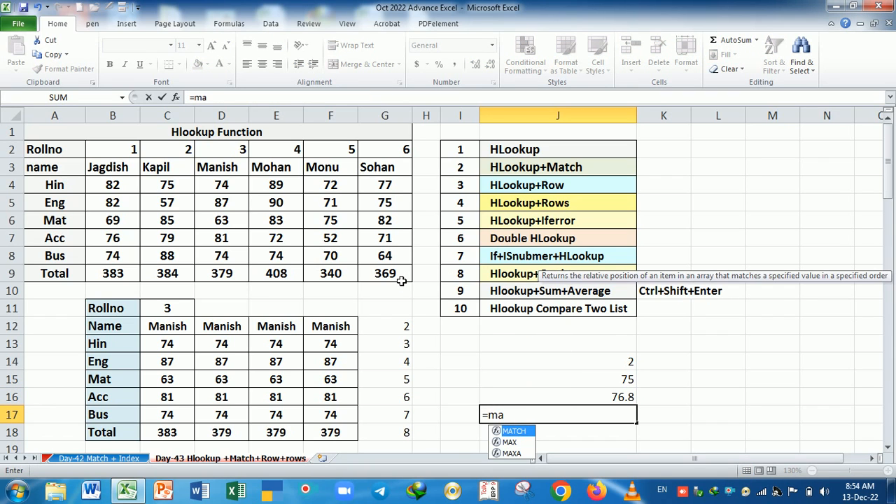
{"action": "type", "text": "x"}
{"action": "key", "text": "Tab"}
{"action": "type", "text": "hl"}
{"action": "key", "text": "Tab"}
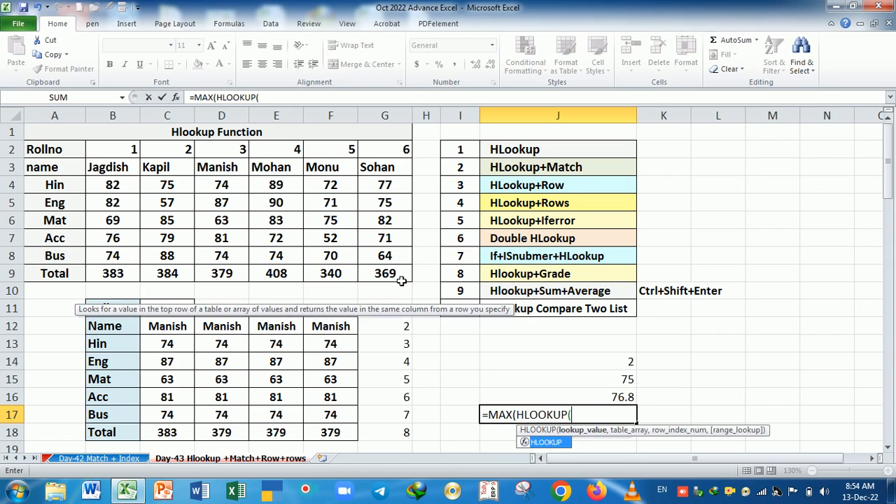
{"action": "left_click", "coordinate": [594, 364]}
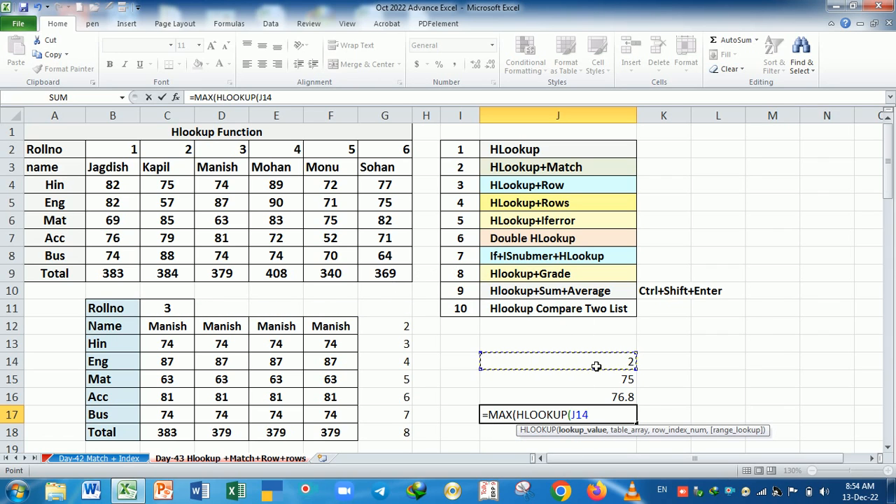
{"action": "type", "text": ","}
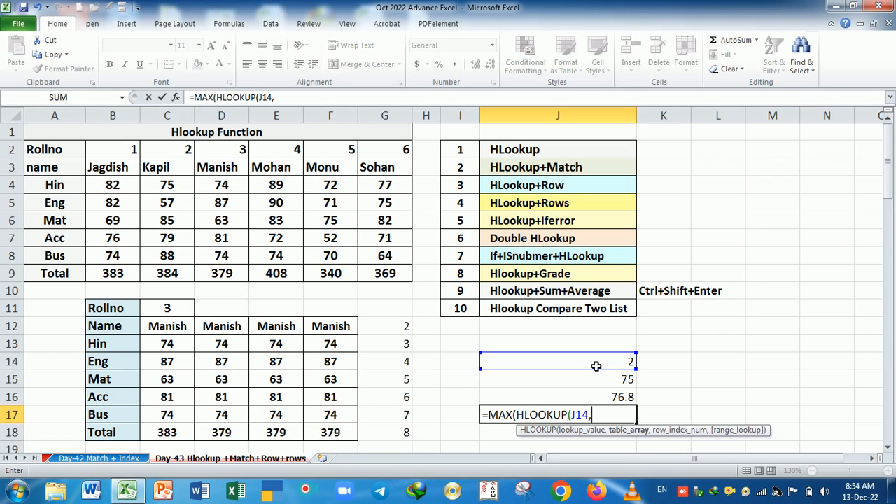
{"action": "left_click_drag", "start_coordinate": [70, 151], "coordinate": [384, 264]}
{"action": "type", "text": ","}
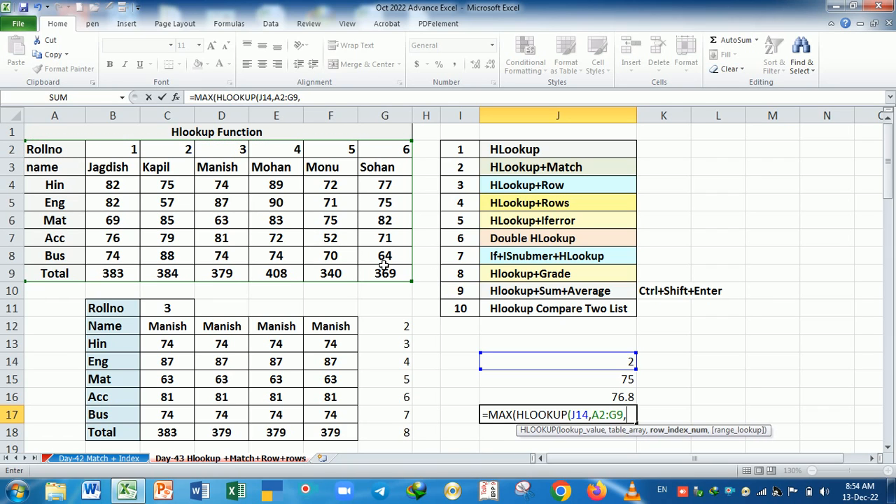
- Complete J17 as an array formula with row indexes {3,4,5,6,7} and match type 0, and check it against the Bus mark in C8
{"action": "type", "text": "{3,4,5,6,7"}
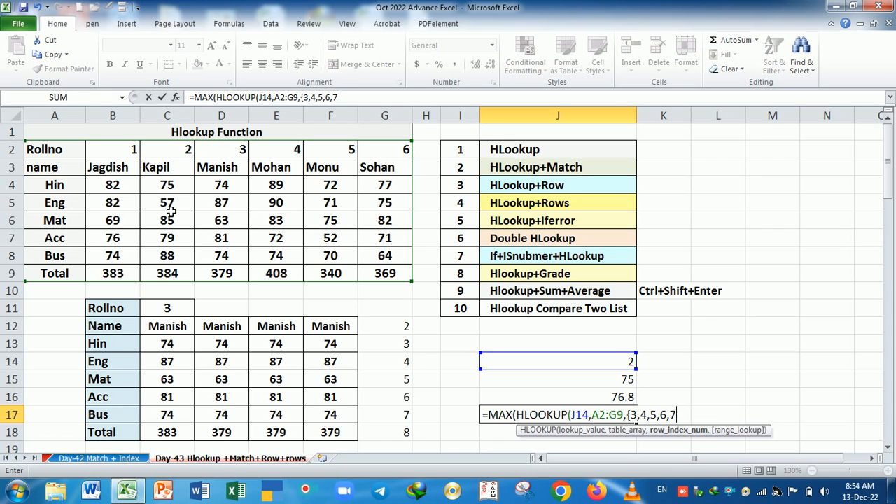
{"action": "type", "text": "},0"}
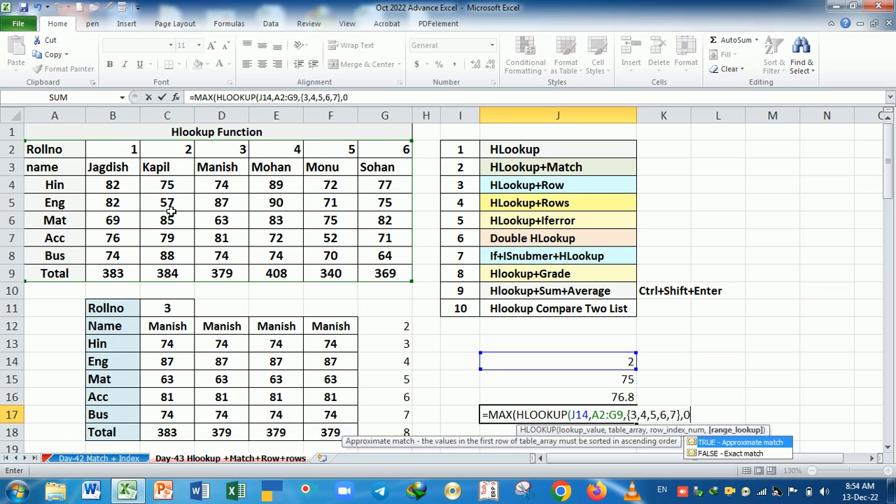
{"action": "key", "text": "ctrl+shift+Return"}
{"action": "key", "text": "Return"}
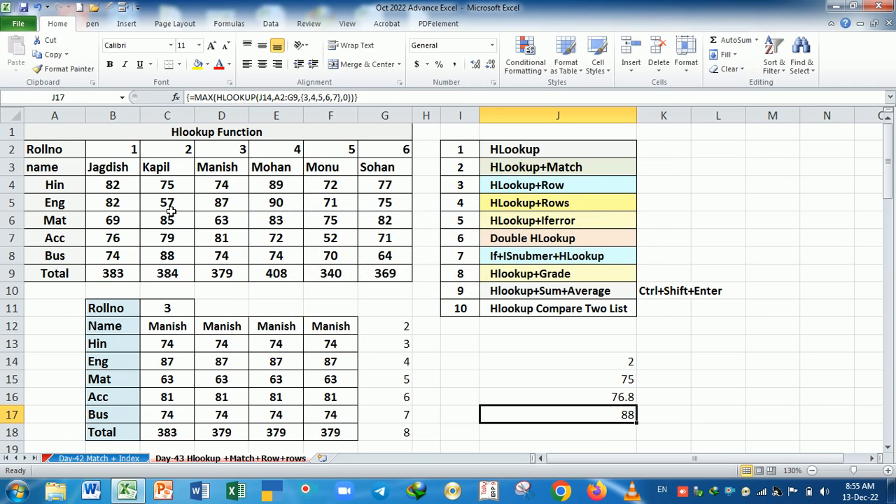
{"action": "left_click", "coordinate": [178, 259]}
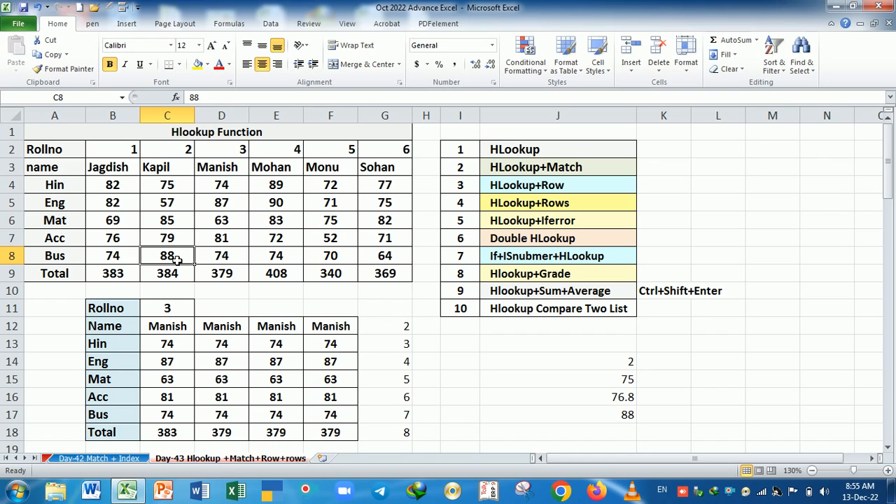
- Replace MAX with COUNT in the J17 formula and confirm it as an array formula
{"action": "left_click", "coordinate": [625, 415]}
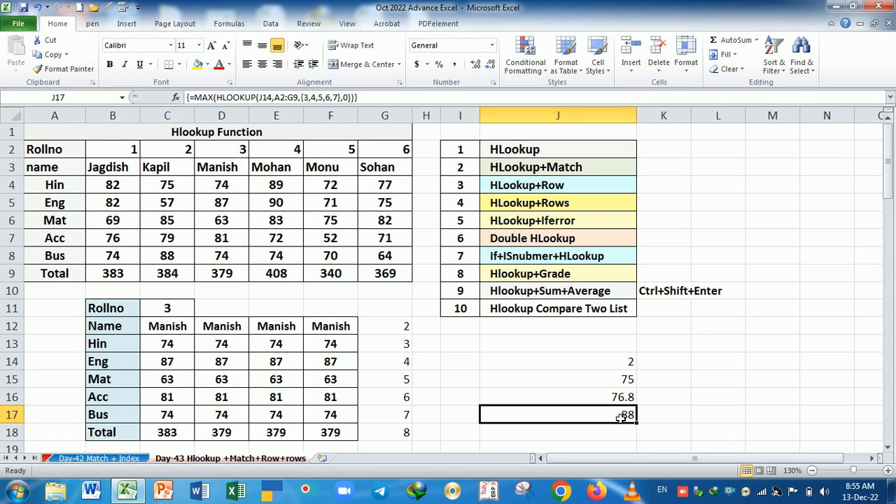
{"action": "double_click", "coordinate": [620, 417]}
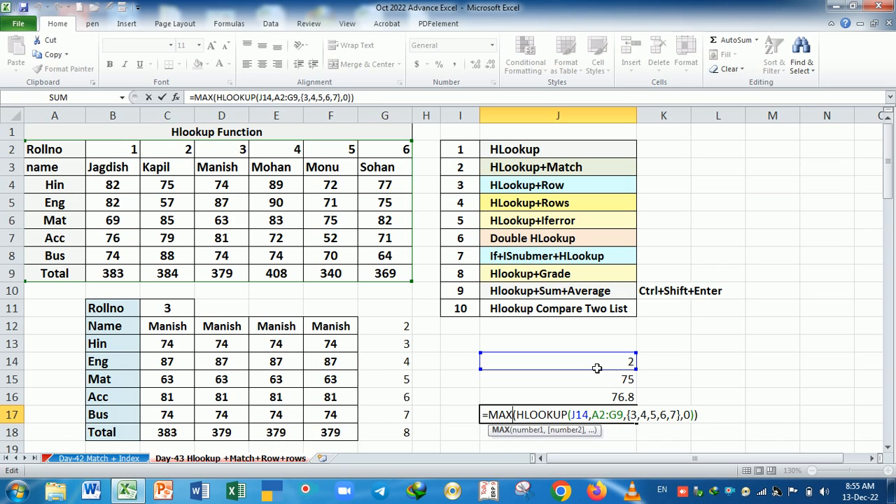
{"action": "key", "text": "BackSpace"}
{"action": "key", "text": "BackSpace"}
{"action": "key", "text": "BackSpace"}
{"action": "type", "text": "count"}
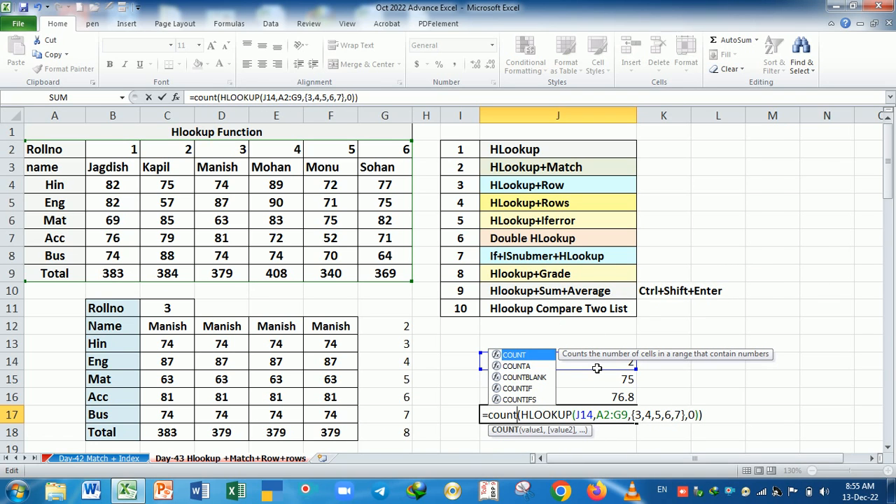
{"action": "key", "text": "ctrl+shift+Return"}
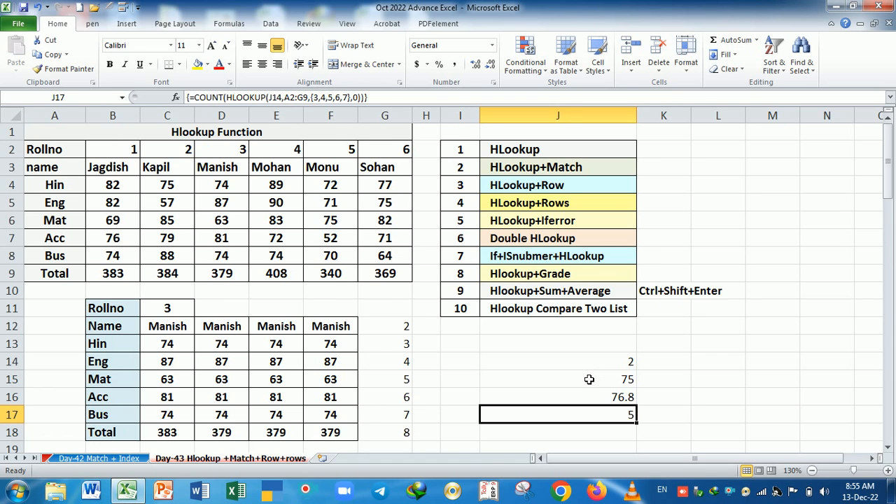
- Copy the row labels A23:A29 from the Iferror+Hlookup table into cell A1 of a new worksheet
{"action": "scroll", "coordinate": [589, 378], "scroll_direction": "down", "scroll_amount": 5}
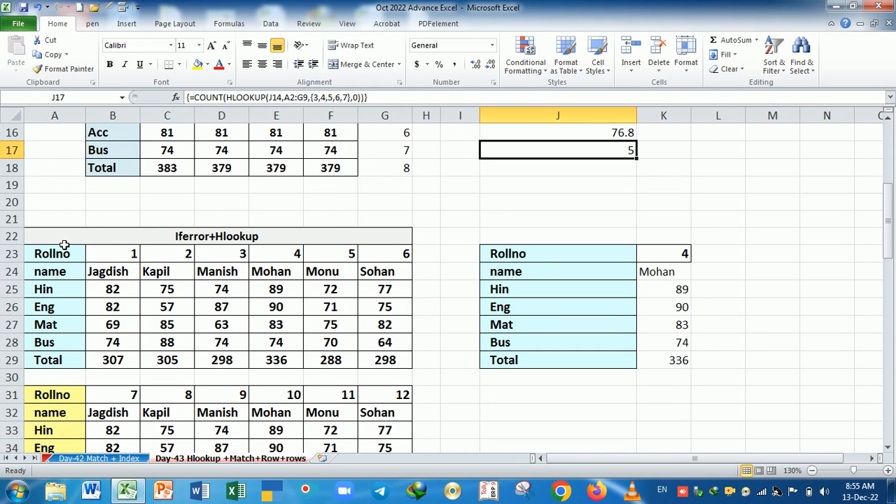
{"action": "left_click_drag", "start_coordinate": [70, 255], "coordinate": [65, 359]}
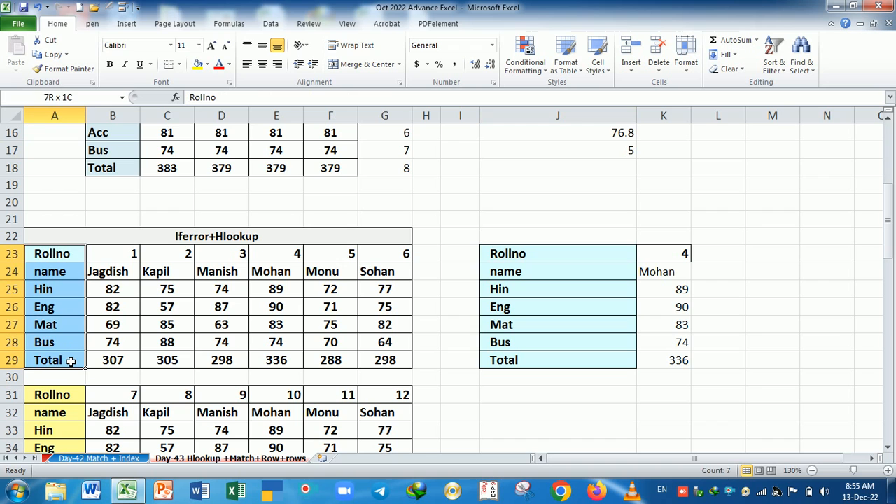
{"action": "key", "text": "ctrl+c"}
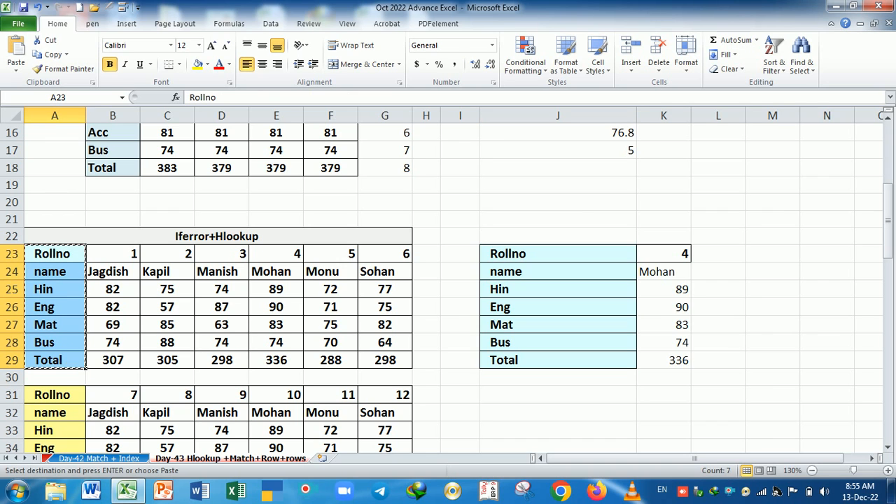
{"action": "left_click", "coordinate": [322, 458]}
{"action": "key", "text": "Return"}
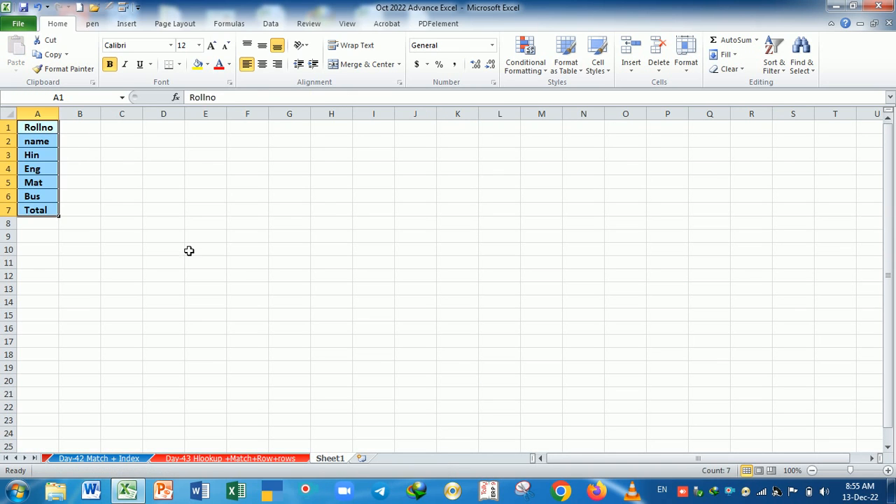
- Enter roll number 1 in B1 beside the Rollno label
{"action": "left_click", "coordinate": [164, 278]}
{"action": "scroll", "coordinate": [195, 333], "scroll_direction": "up", "scroll_amount": 5}
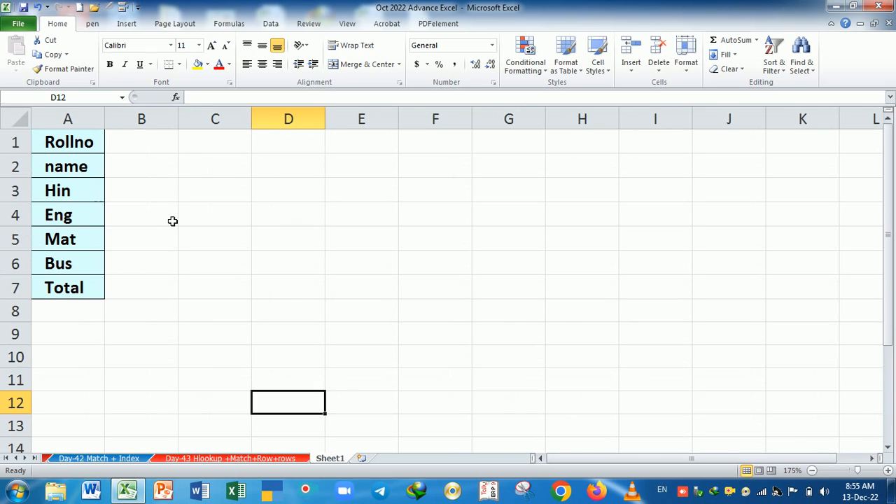
{"action": "left_click", "coordinate": [146, 135]}
{"action": "type", "text": "1"}
{"action": "left_click", "coordinate": [159, 260]}
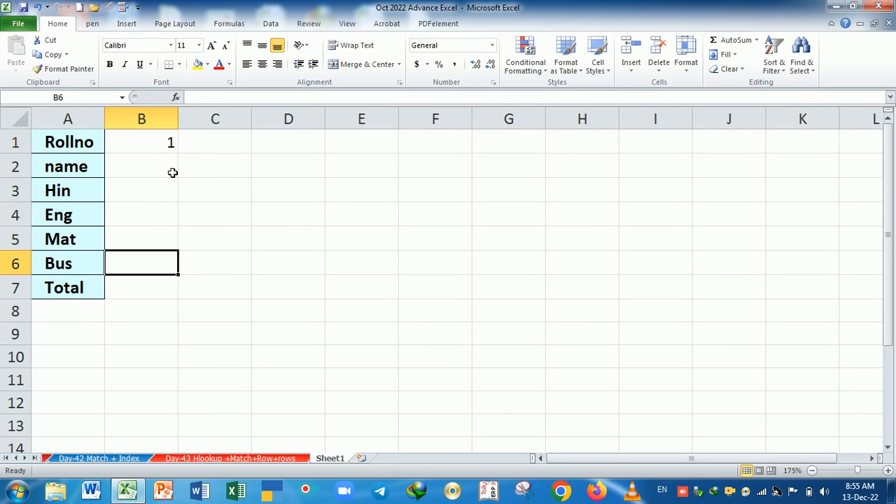
- Start an HLOOKUP formula in B2 using the absolute reference $B$1 as the lookup value
{"action": "left_click", "coordinate": [170, 168]}
{"action": "type", "text": "=HLOOKUP("}
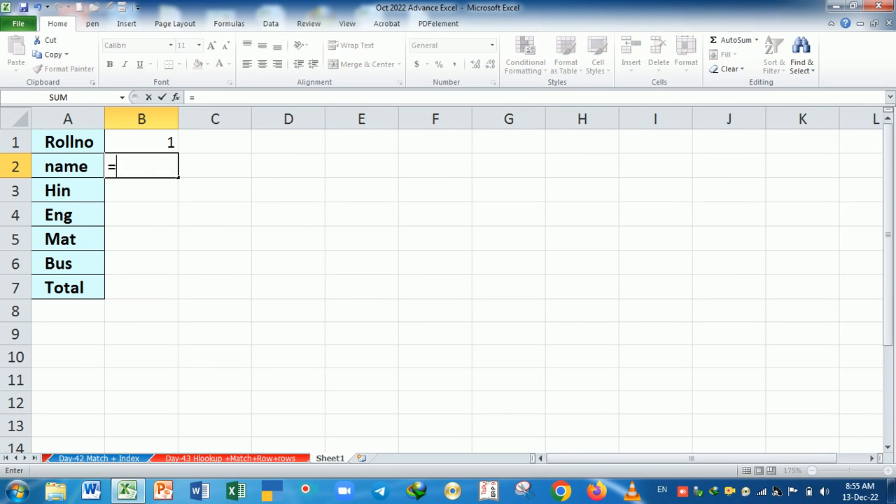
{"action": "left_click", "coordinate": [162, 142]}
{"action": "key", "text": "F4"}
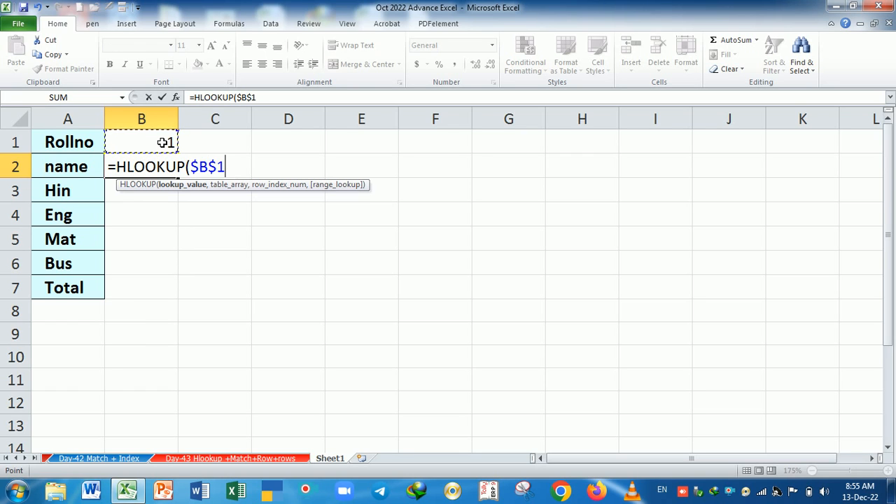
{"action": "type", "text": ","}
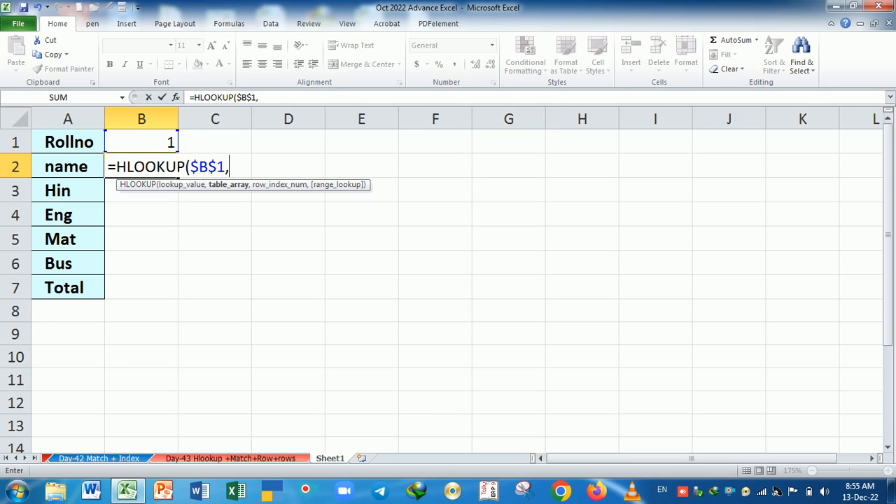
- Add the Iferror+Hlookup table on the Day-43 sheet as the HLOOKUP table array, fixed as $A$23:$G$29
{"action": "left_click", "coordinate": [270, 462]}
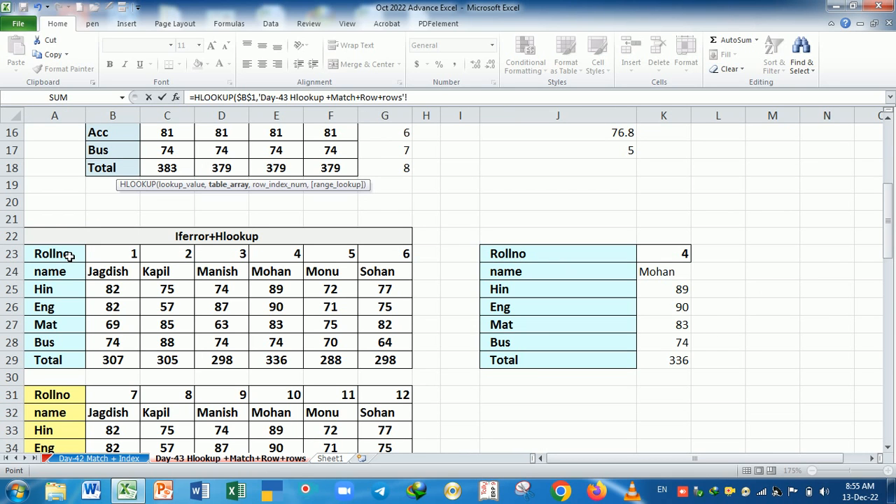
{"action": "left_click_drag", "start_coordinate": [70, 254], "coordinate": [376, 360]}
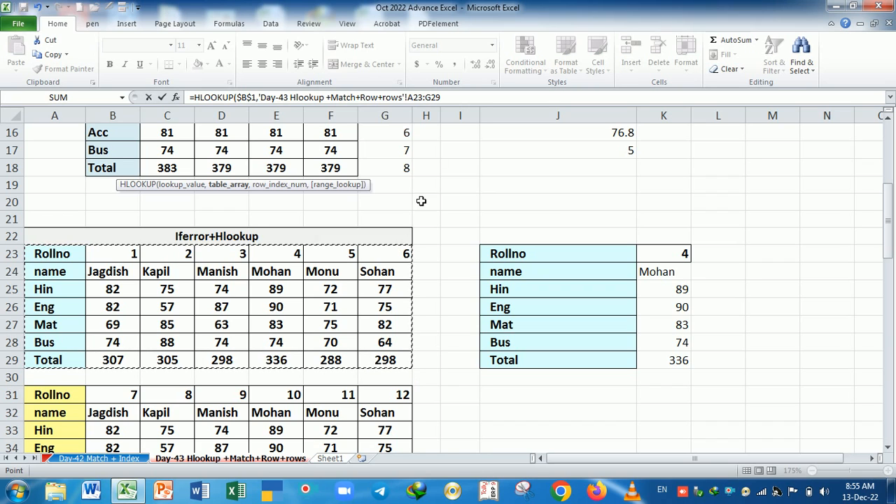
{"action": "left_click", "coordinate": [442, 98]}
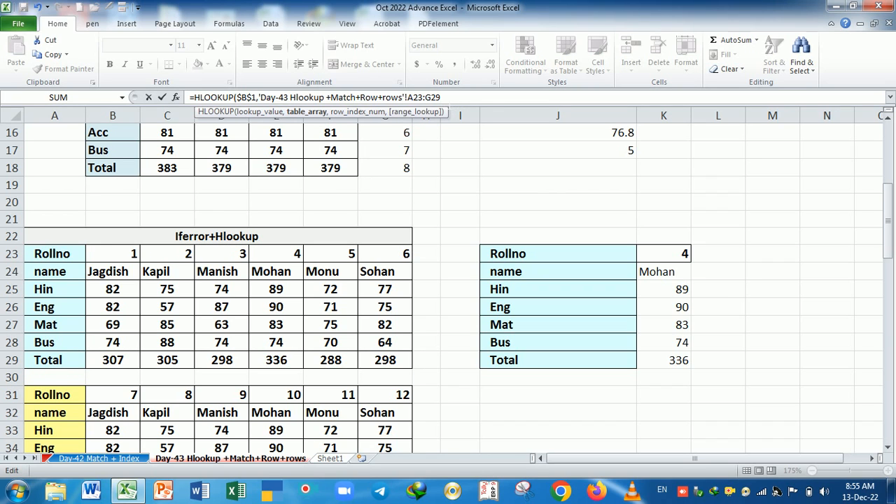
{"action": "left_click_drag", "start_coordinate": [413, 98], "coordinate": [435, 97]}
{"action": "key", "text": "F4"}
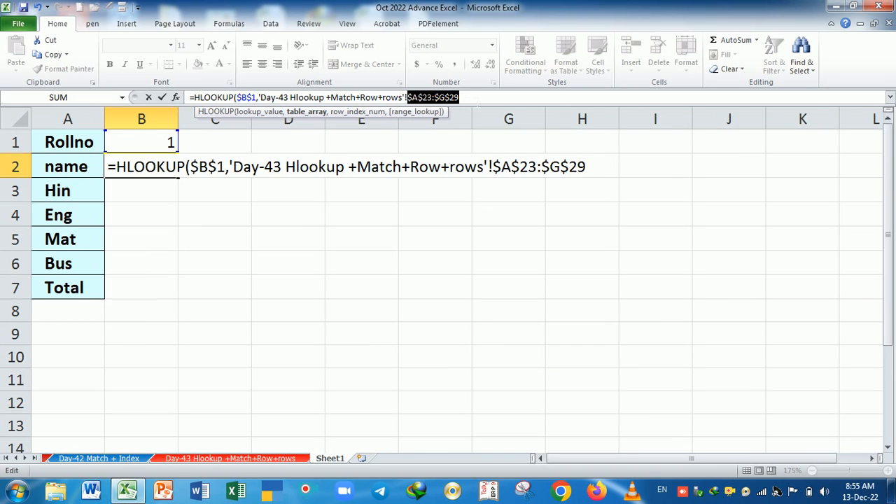
{"action": "left_click", "coordinate": [478, 100]}
{"action": "left_click", "coordinate": [599, 167]}
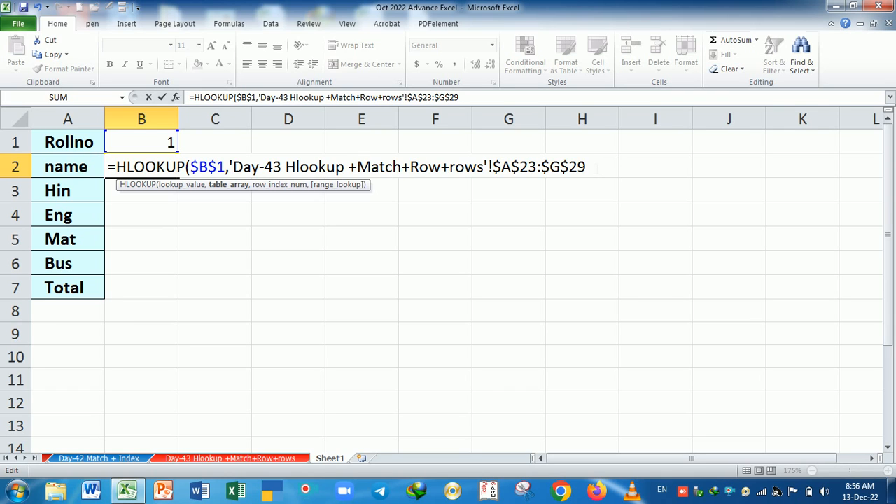
- Nest a MATCH as the row index, with lookup value A2, the Day-43 sheet's $A$23:$A$29 as lookup array and match type 0
{"action": "type", "text": ","}
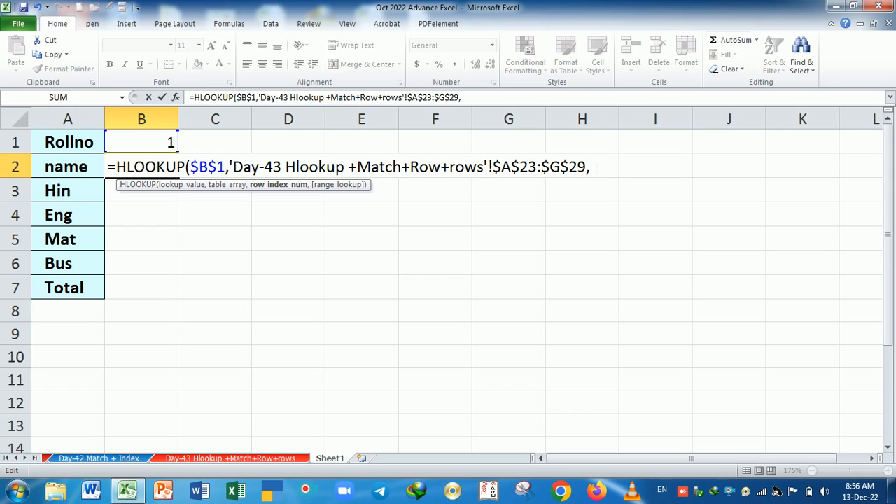
{"action": "type", "text": "mat"}
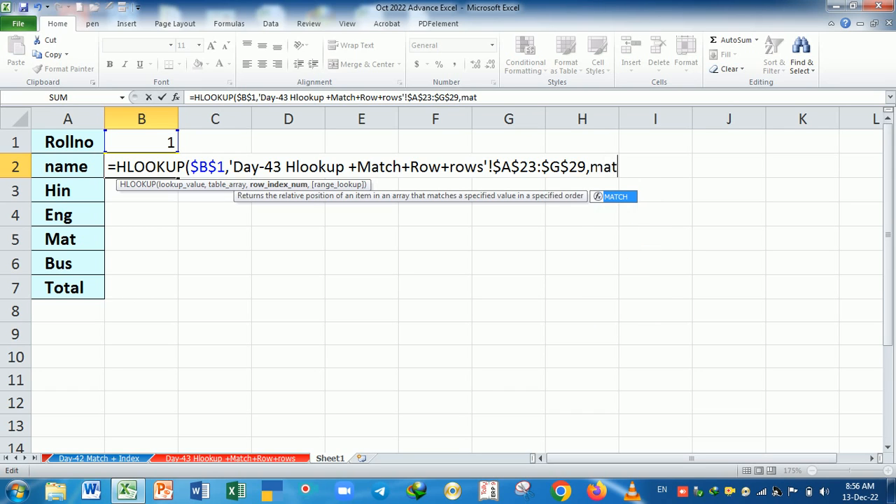
{"action": "key", "text": "Tab"}
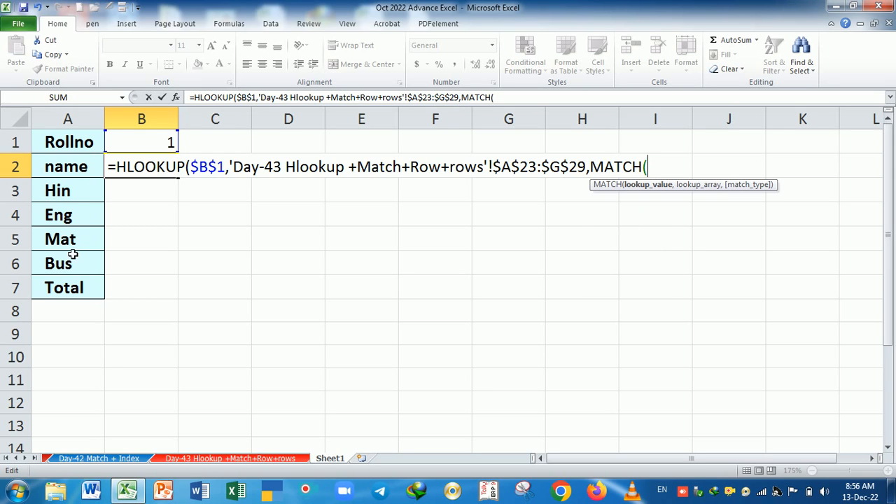
{"action": "left_click", "coordinate": [83, 165]}
{"action": "type", "text": ","}
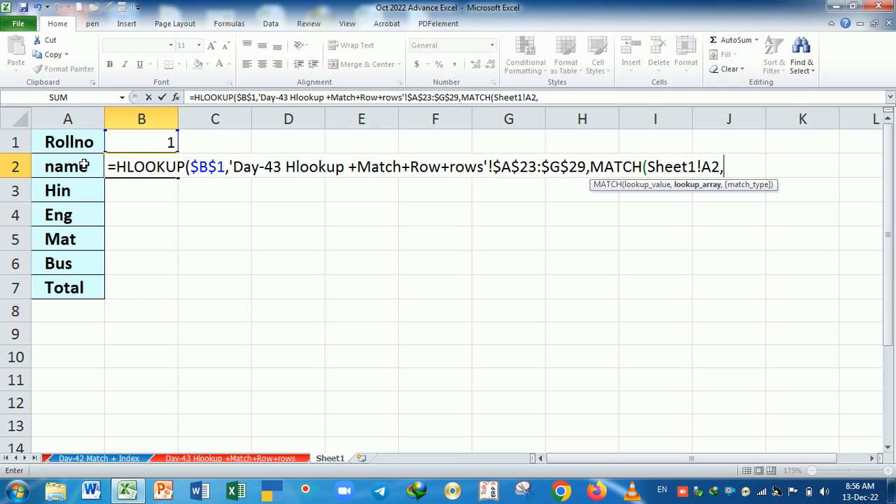
{"action": "left_click", "coordinate": [228, 457]}
{"action": "left_click_drag", "start_coordinate": [79, 255], "coordinate": [74, 360]}
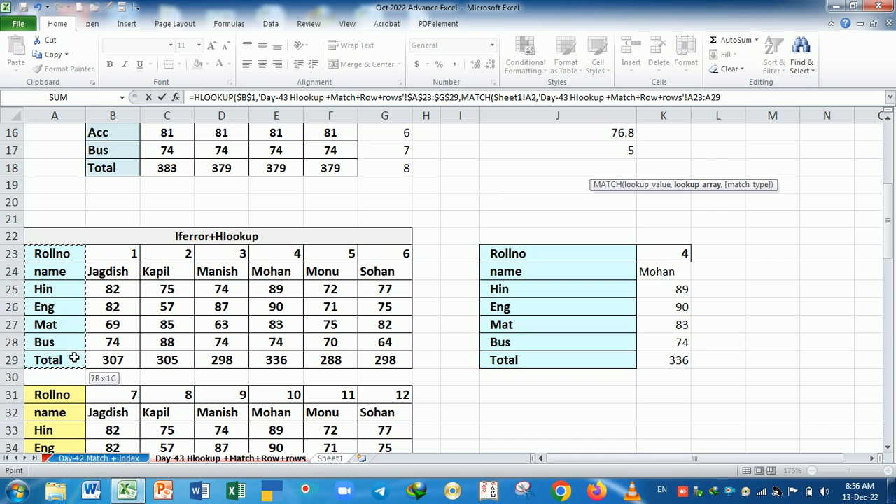
{"action": "key", "text": "F4"}
{"action": "type", "text": ",0"}
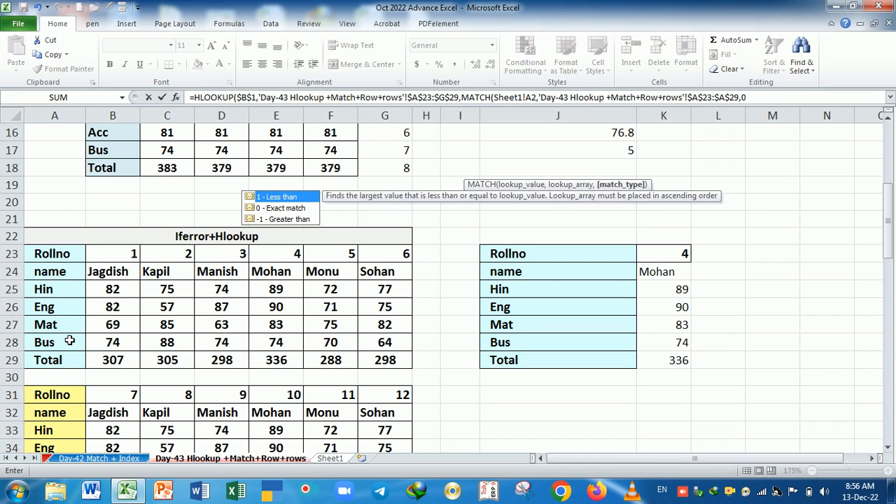
{"action": "type", "text": ")"}
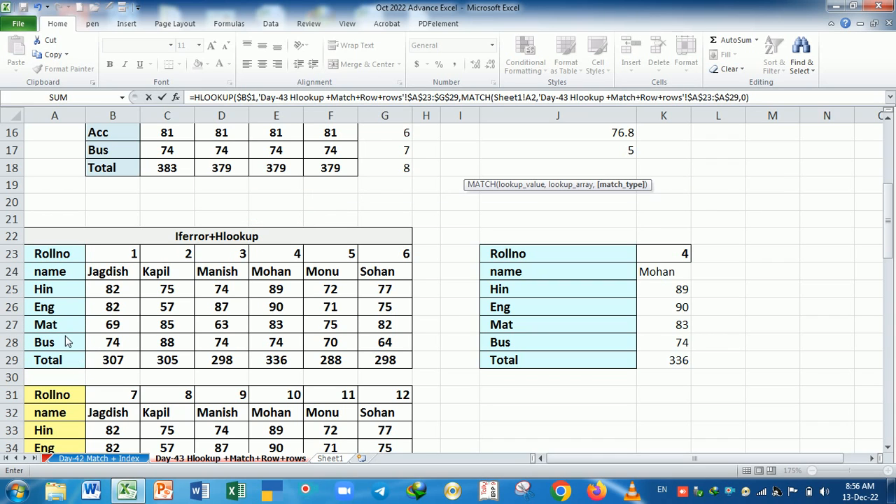
- Finish the HLOOKUP formula in B2 with range lookup 0
{"action": "type", "text": ","}
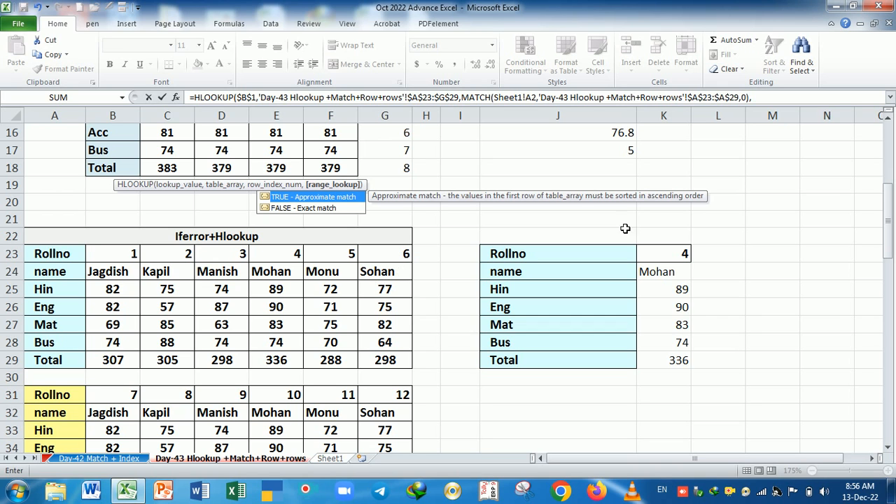
{"action": "left_click", "coordinate": [776, 101]}
{"action": "type", "text": "0"}
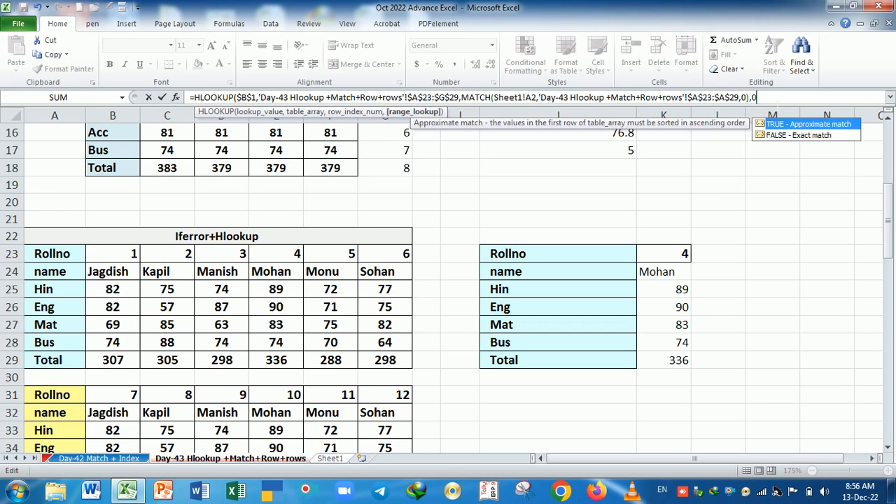
{"action": "key", "text": "Return"}
{"action": "key", "text": "Return"}
- Fill the B2 formula down through the Total row in B7 and review the formula in B2
{"action": "left_click", "coordinate": [140, 168]}
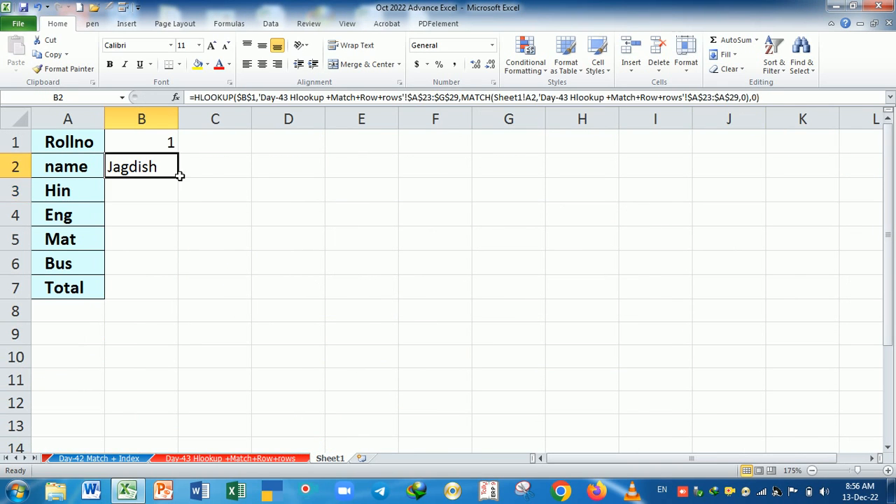
{"action": "left_click_drag", "start_coordinate": [179, 179], "coordinate": [176, 301]}
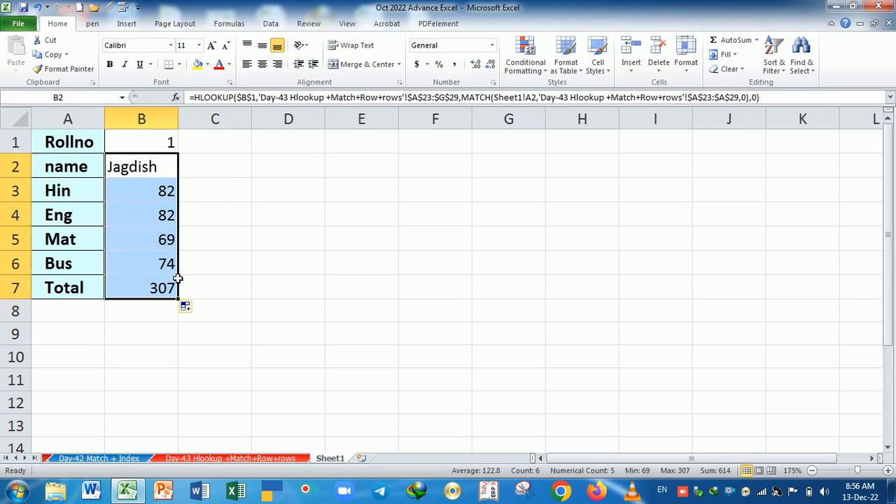
{"action": "double_click", "coordinate": [169, 175]}
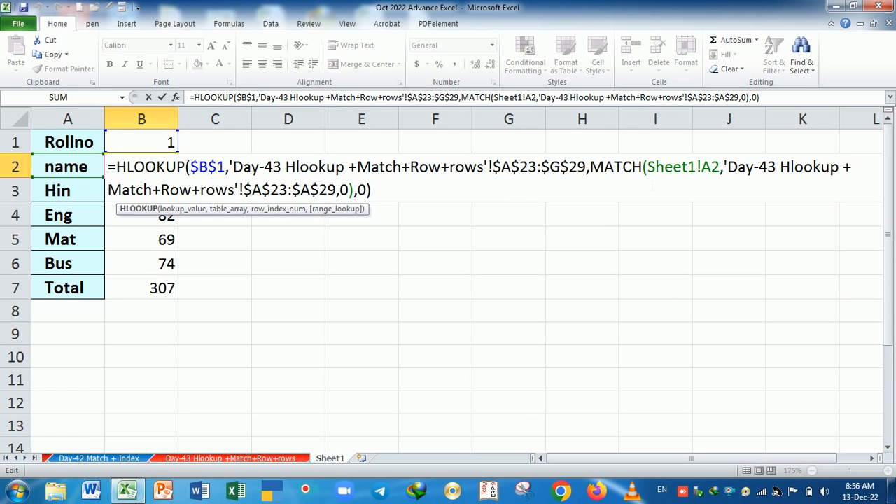
{"action": "key", "text": "Return"}
- Test the lookup by changing the roll number in B1 to 3
{"action": "left_click", "coordinate": [155, 145]}
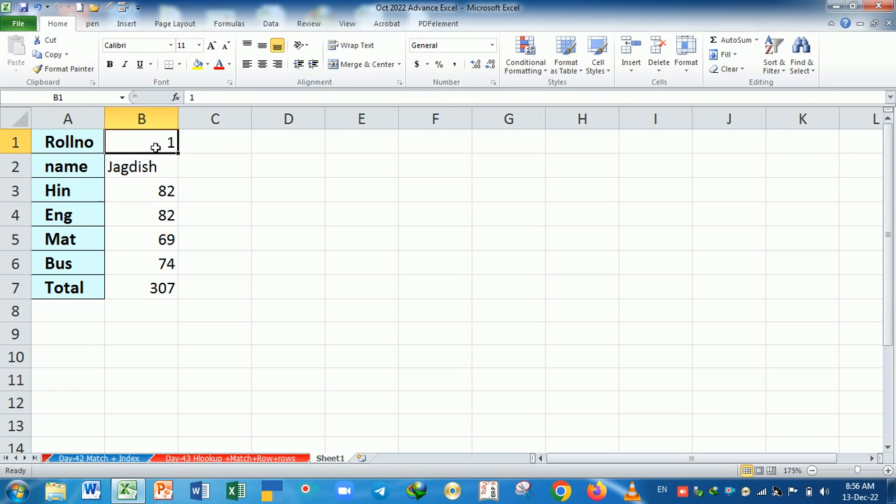
{"action": "type", "text": "3"}
{"action": "key", "text": "Return"}
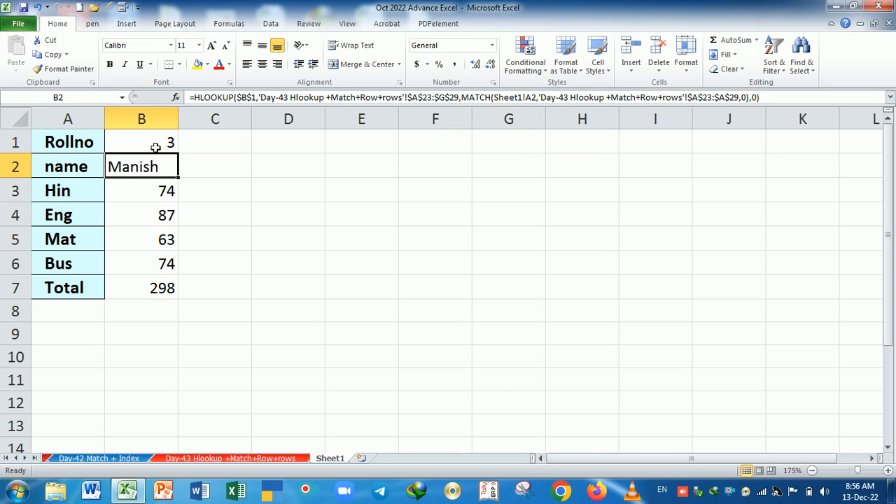
{"action": "type", "text": "5"}
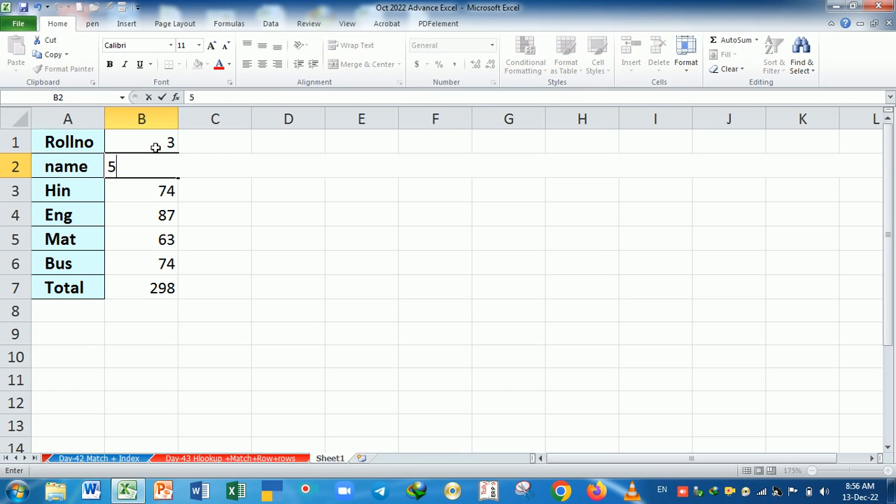
{"action": "key", "text": "Return"}
{"action": "key", "text": "ctrl+z"}
- Set the roll number in B1 to 5
{"action": "left_click", "coordinate": [155, 147]}
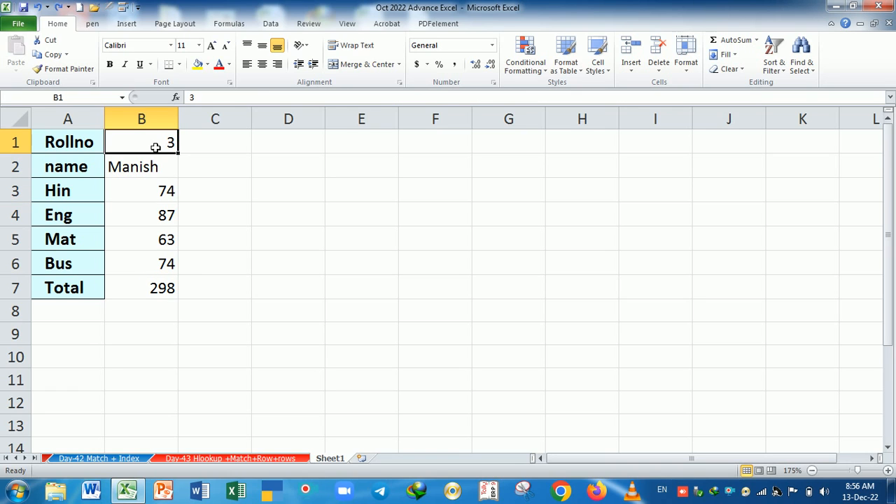
{"action": "type", "text": "5"}
{"action": "key", "text": "Return"}
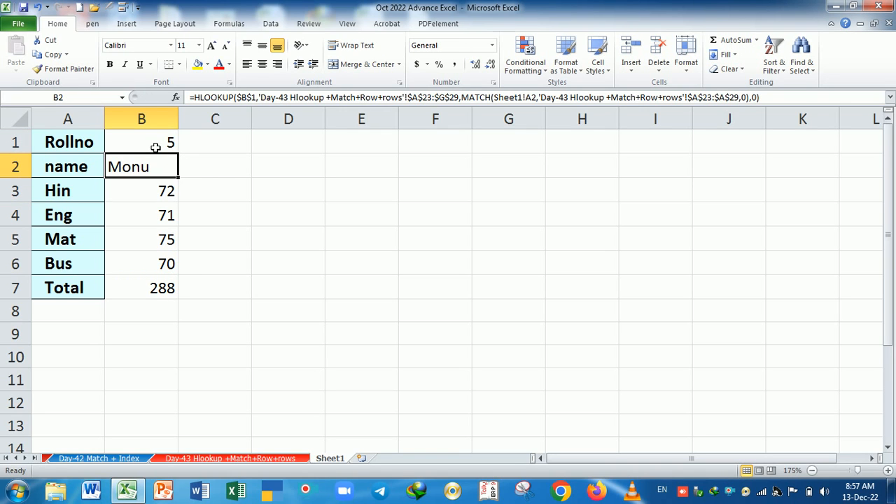
- On the Day-43 Hlookup sheet, start a new formula-based conditional formatting rule for the student data in B24:G29
{"action": "left_click", "coordinate": [267, 458]}
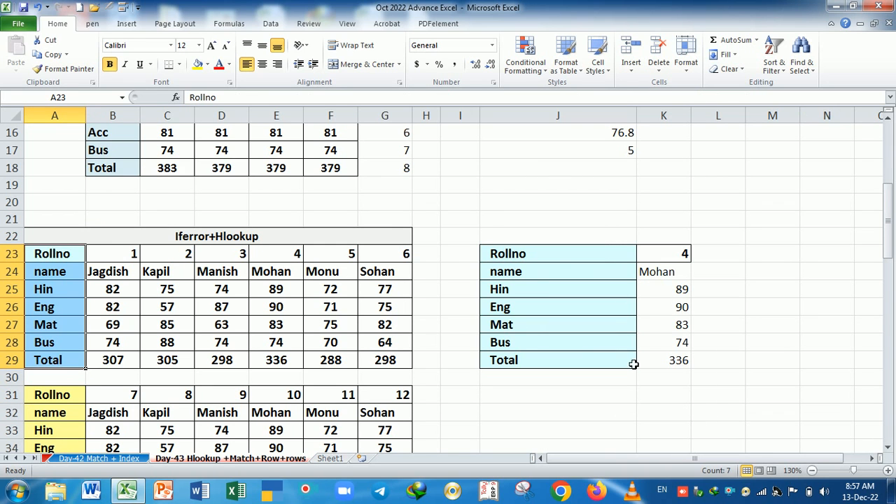
{"action": "left_click", "coordinate": [677, 257]}
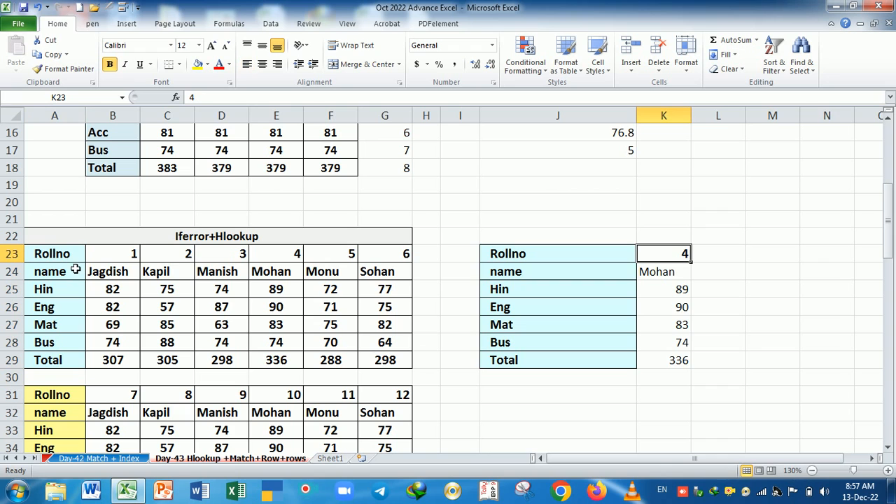
{"action": "left_click_drag", "start_coordinate": [65, 254], "coordinate": [411, 361]}
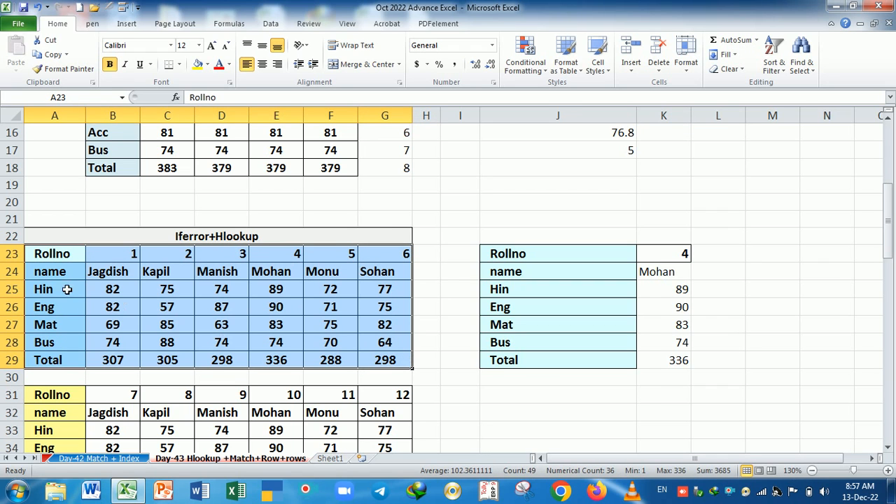
{"action": "left_click_drag", "start_coordinate": [105, 275], "coordinate": [404, 363]}
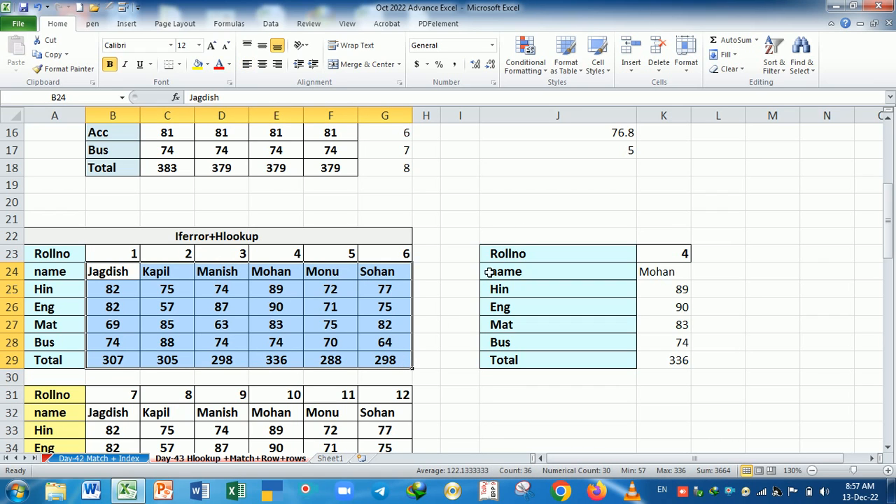
{"action": "left_click", "coordinate": [539, 74]}
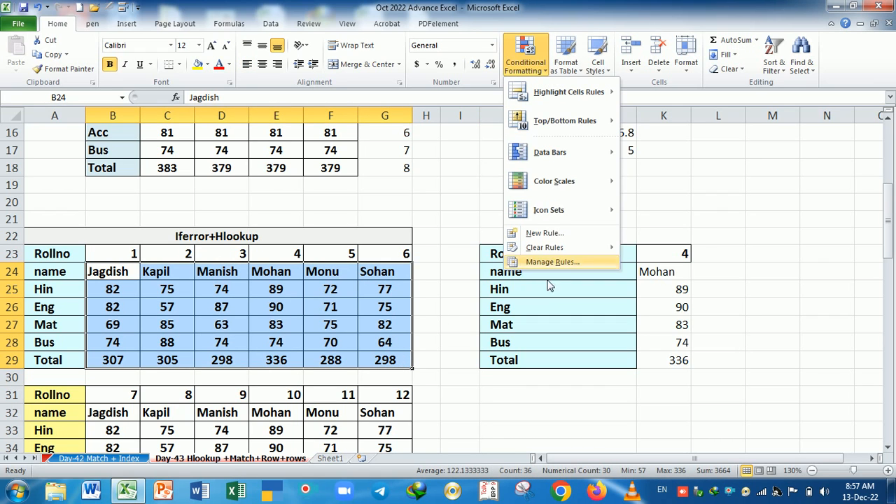
{"action": "left_click", "coordinate": [544, 233]}
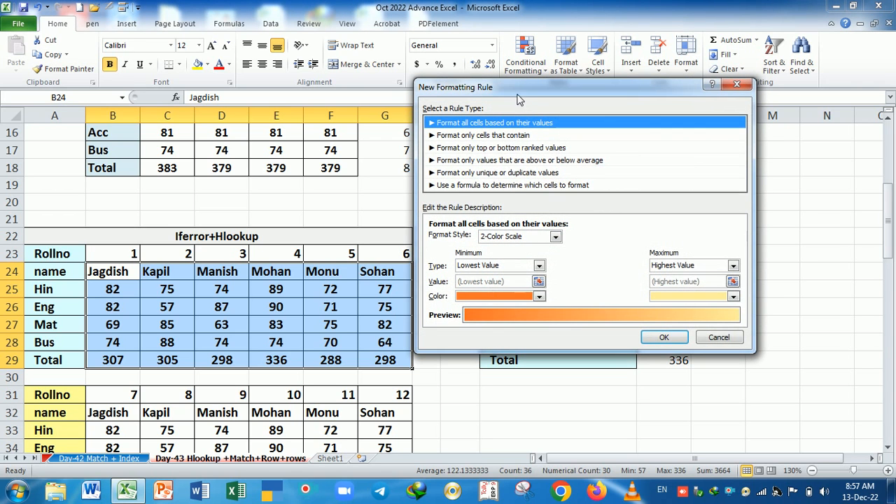
{"action": "left_click", "coordinate": [495, 186]}
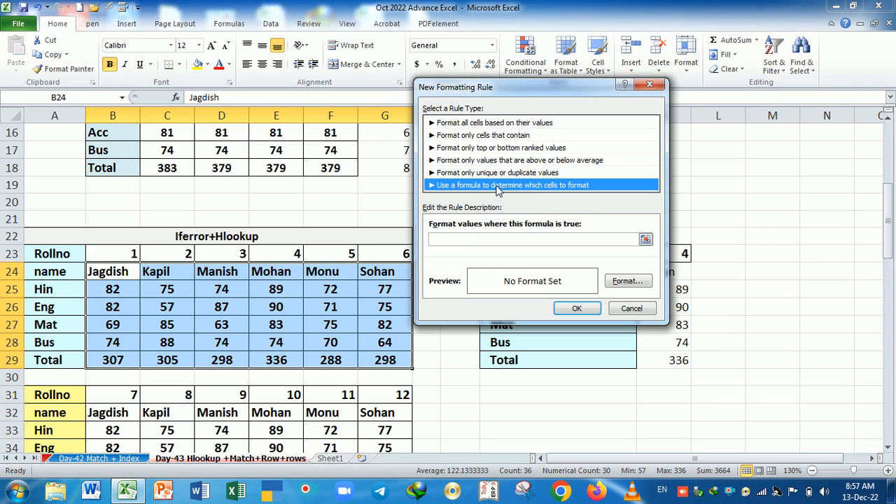
- Enter =$K$23=$B23 as the formula of the new formatting rule
{"action": "left_click", "coordinate": [497, 242]}
{"action": "type", "text": "="}
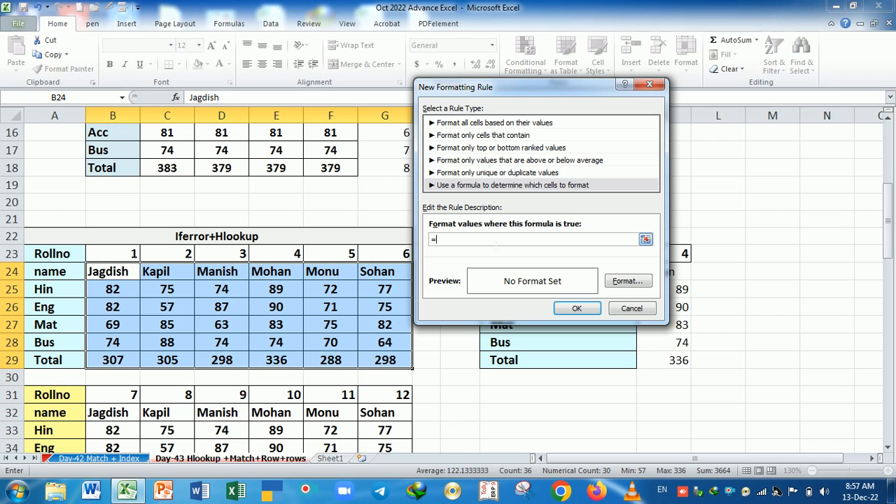
{"action": "left_click_drag", "start_coordinate": [520, 84], "coordinate": [290, 39]}
{"action": "left_click", "coordinate": [687, 256]}
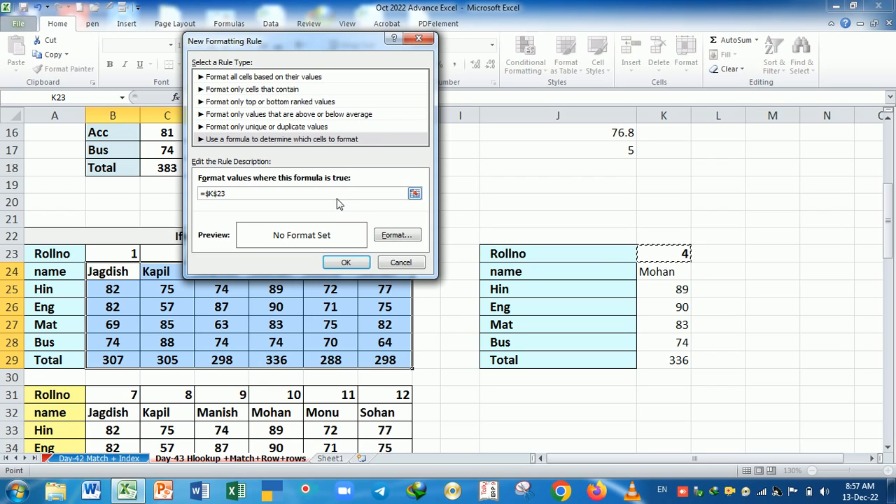
{"action": "type", "text": "="}
{"action": "left_click", "coordinate": [123, 257]}
{"action": "left_click", "coordinate": [244, 194]}
{"action": "key", "text": "BackSpace"}
- Give the rule an orange fill and apply it to the selected range
{"action": "left_click", "coordinate": [410, 236]}
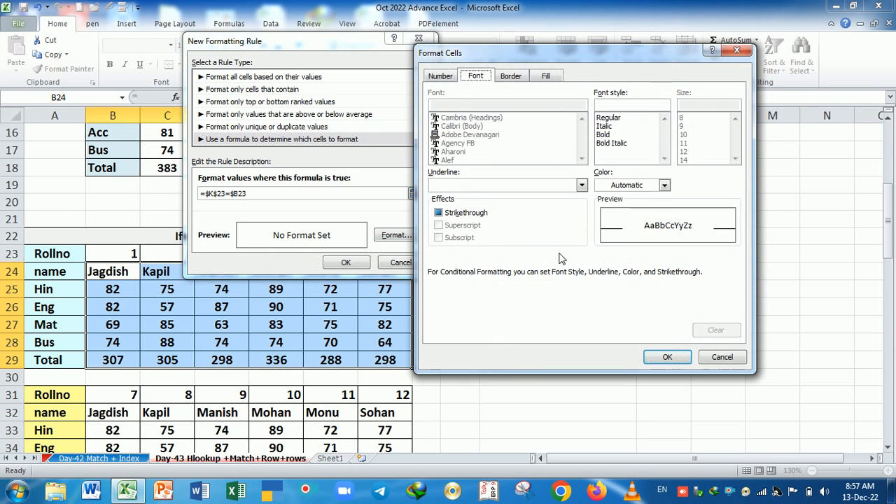
{"action": "left_click", "coordinate": [546, 76]}
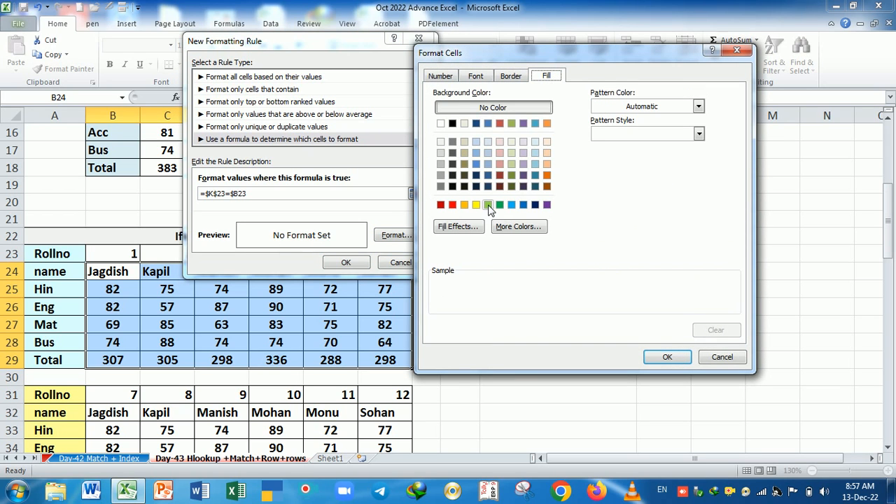
{"action": "left_click", "coordinate": [464, 204]}
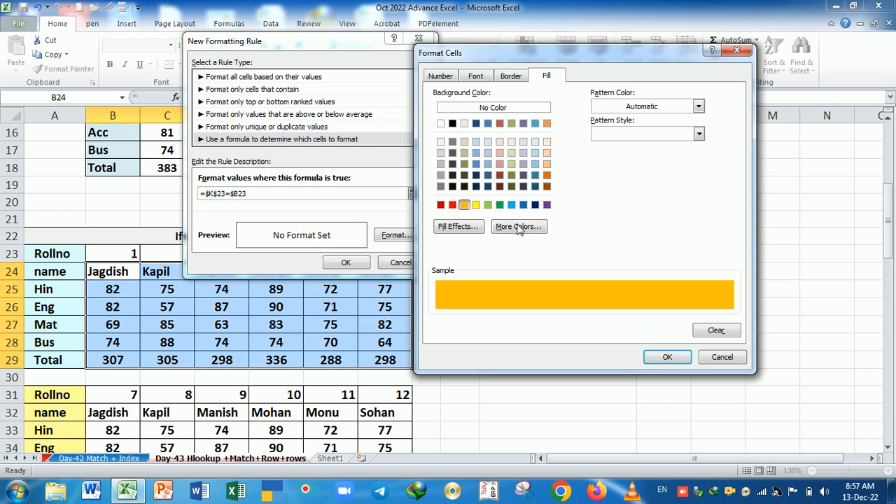
{"action": "left_click", "coordinate": [657, 358]}
{"action": "left_click", "coordinate": [353, 264]}
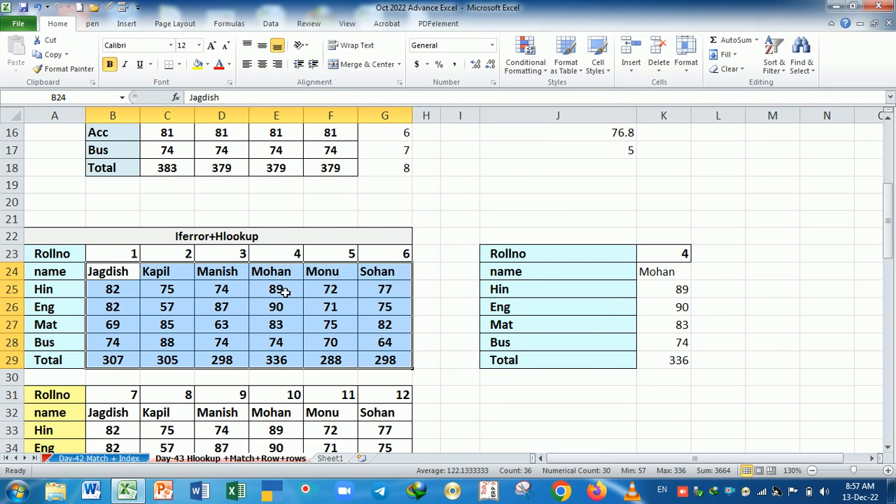
- Test the highlighting by setting the roll number in K23 to 1 and to 6
{"action": "left_click_drag", "start_coordinate": [140, 280], "coordinate": [385, 369]}
{"action": "left_click", "coordinate": [673, 255]}
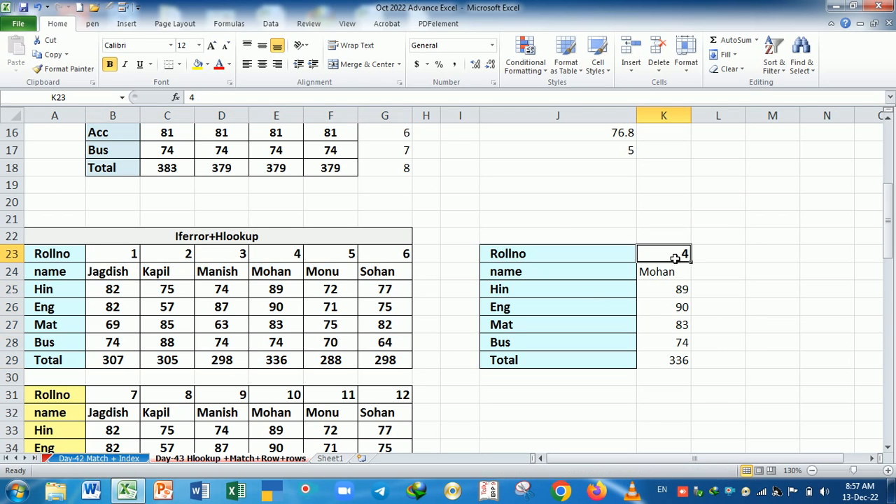
{"action": "type", "text": "1"}
{"action": "key", "text": "Return"}
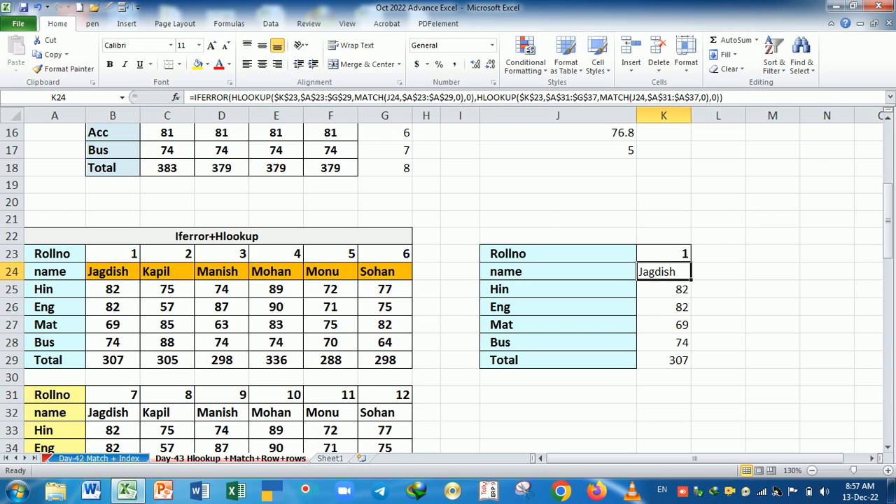
{"action": "left_click", "coordinate": [663, 255]}
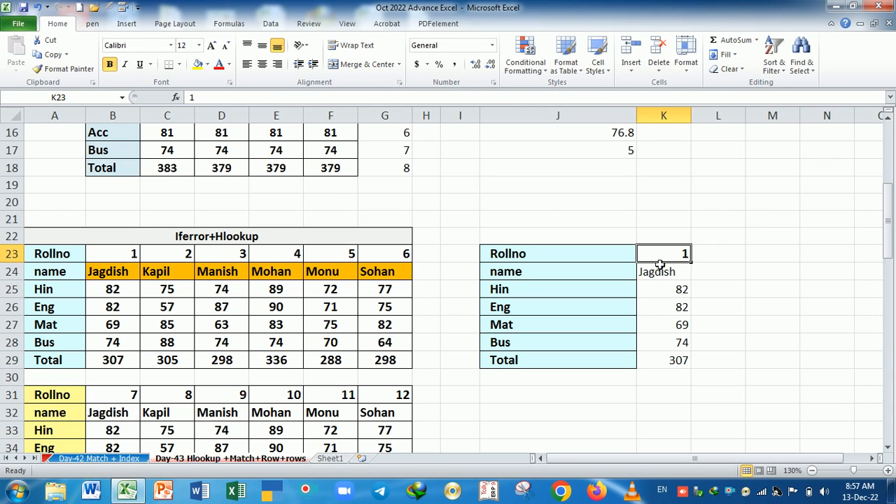
{"action": "type", "text": "6"}
{"action": "key", "text": "Return"}
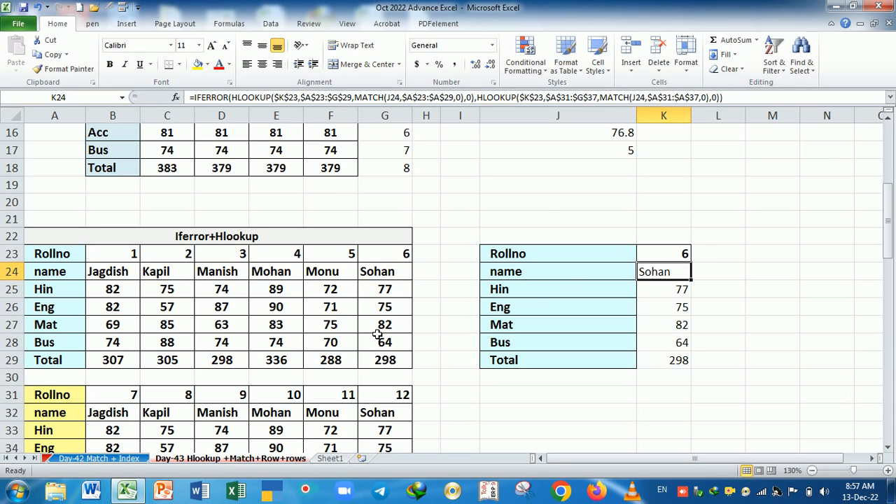
- Test the highlighting again with roll numbers 5 and 1 in K23
{"action": "left_click_drag", "start_coordinate": [111, 274], "coordinate": [386, 362]}
{"action": "left_click", "coordinate": [680, 258]}
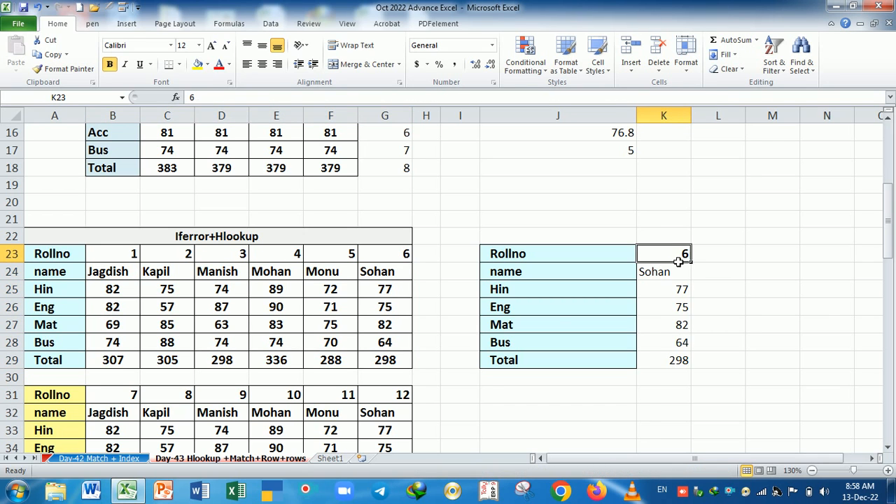
{"action": "type", "text": "5"}
{"action": "key", "text": "Return"}
{"action": "left_click", "coordinate": [674, 257]}
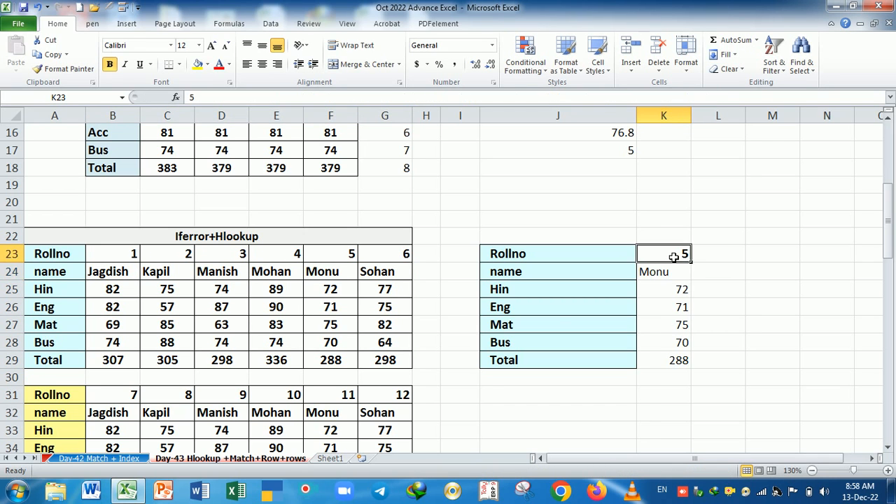
{"action": "type", "text": "1"}
{"action": "key", "text": "Return"}
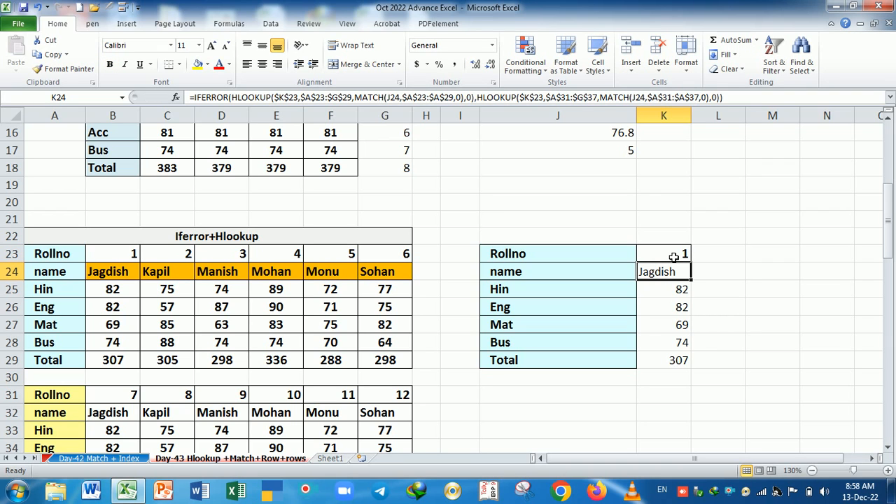
- Check the highlighting against the column of roll number 3 and undo the last roll number change in K23
{"action": "left_click", "coordinate": [670, 296]}
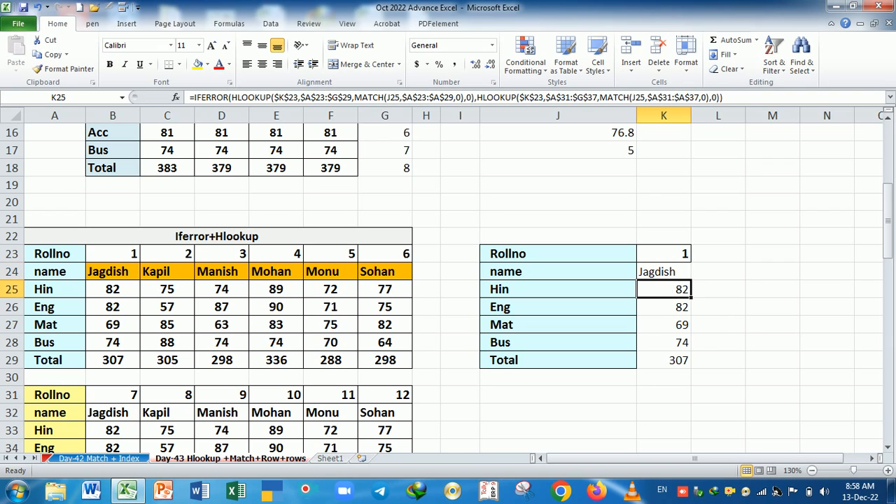
{"action": "left_click", "coordinate": [237, 327]}
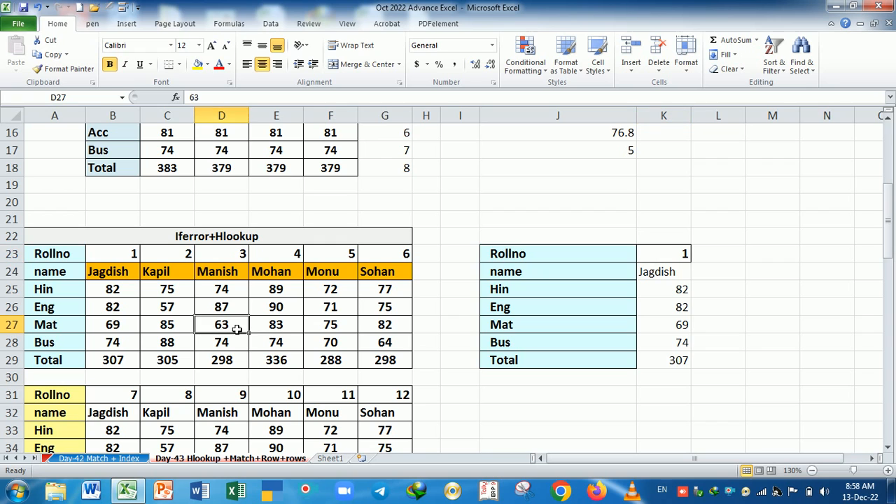
{"action": "left_click_drag", "start_coordinate": [236, 253], "coordinate": [233, 360]}
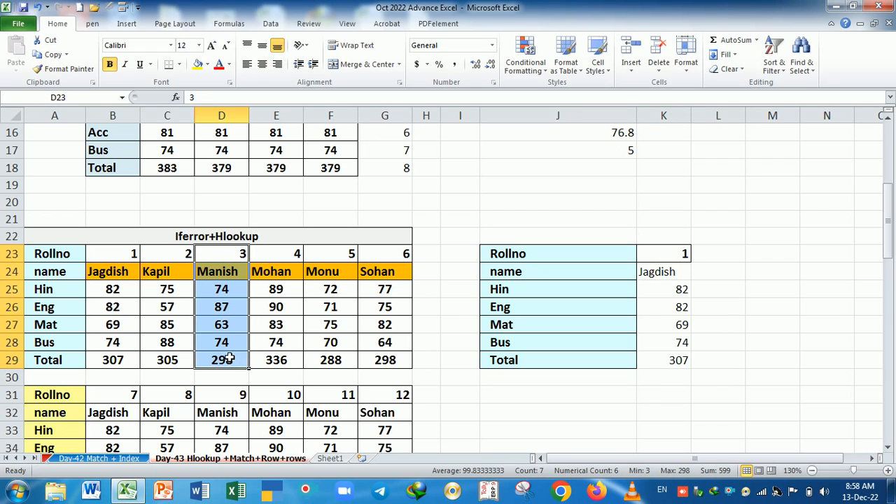
{"action": "key", "text": "ctrl+z"}
- Edit the conditional formatting rule of B24:G29 so its formula reads =$K$23=B$23
{"action": "left_click_drag", "start_coordinate": [120, 274], "coordinate": [385, 360]}
{"action": "left_click", "coordinate": [524, 66]}
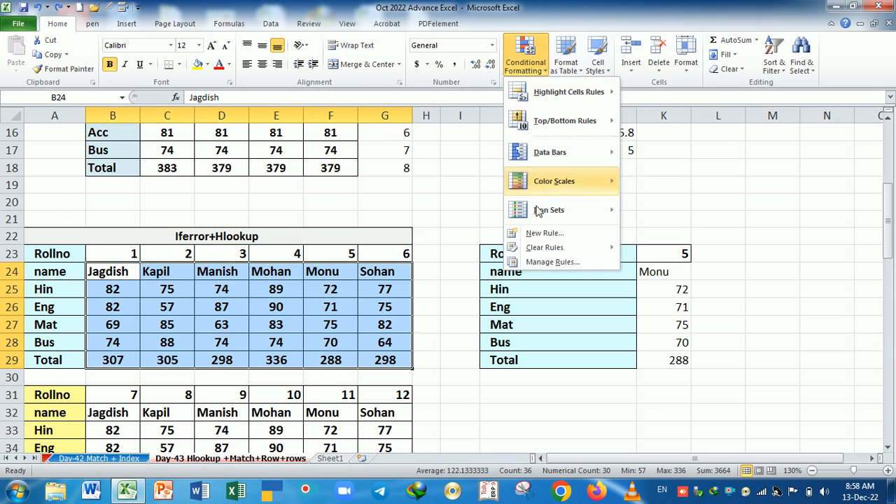
{"action": "left_click", "coordinate": [550, 262]}
{"action": "left_click", "coordinate": [279, 143]}
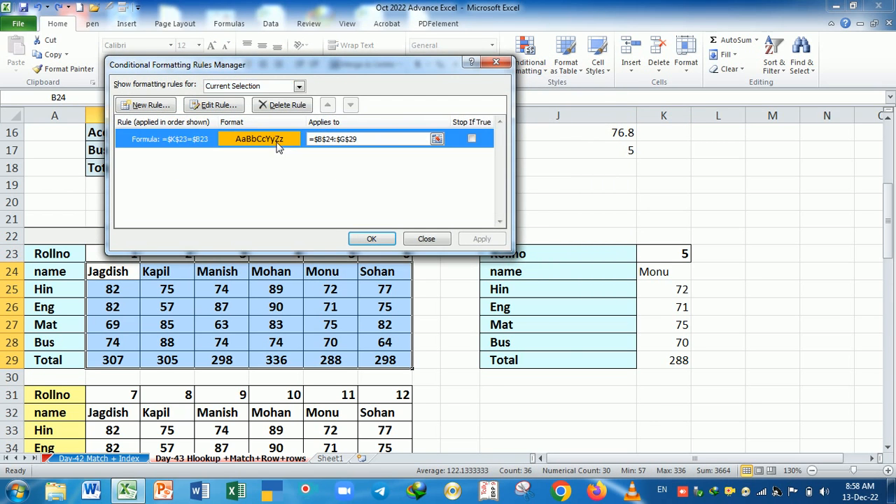
{"action": "left_click", "coordinate": [219, 107]}
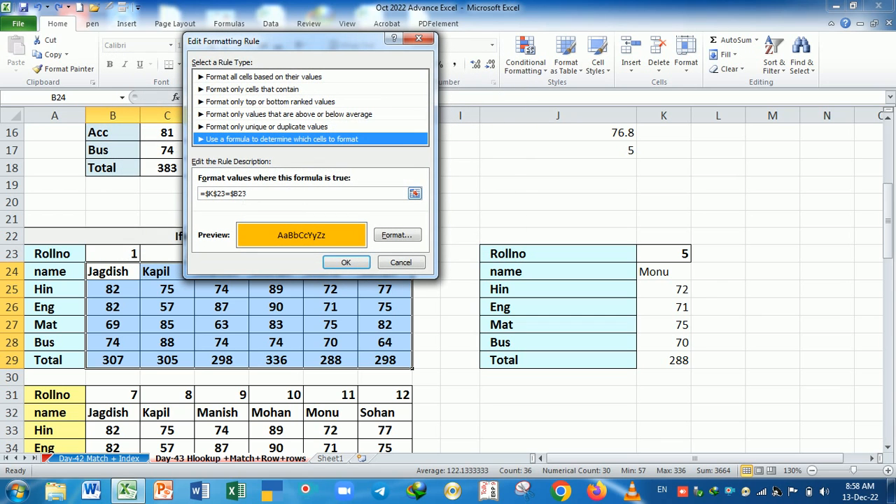
{"action": "left_click", "coordinate": [256, 193]}
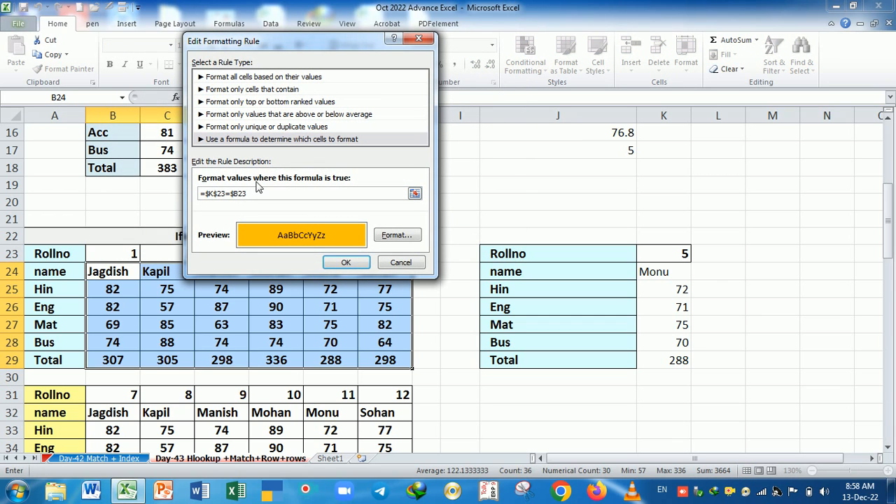
{"action": "type", "text": "$"}
{"action": "key", "text": "Left"}
{"action": "key", "text": "Left"}
{"action": "key", "text": "BackSpace"}
- Keep the orange fill and apply the edited rule to the student data
{"action": "left_click", "coordinate": [408, 238]}
{"action": "left_click", "coordinate": [402, 309]}
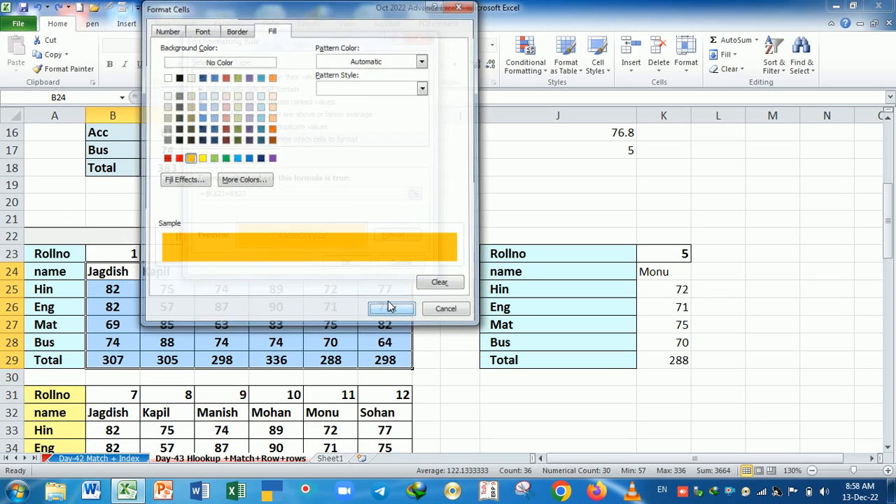
{"action": "left_click", "coordinate": [347, 261]}
{"action": "left_click", "coordinate": [482, 240]}
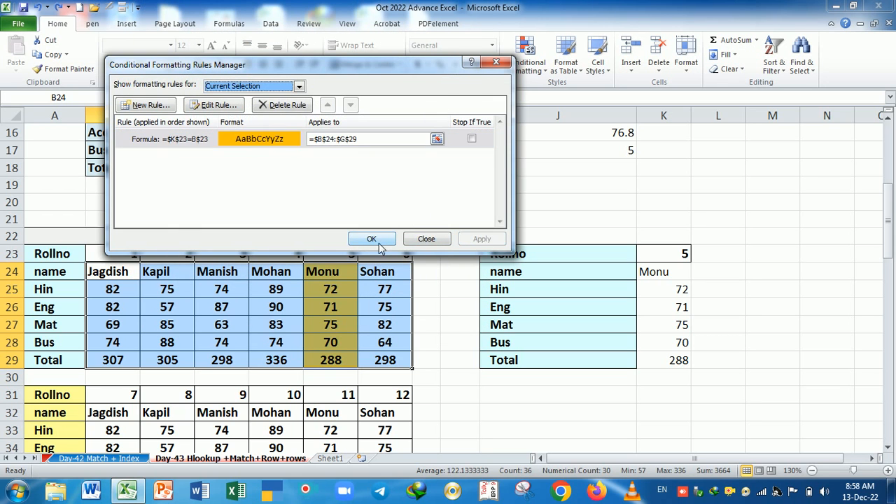
{"action": "left_click", "coordinate": [378, 240]}
- Test the corrected rule by setting the roll number in K23 to 1 and back to 5
{"action": "left_click", "coordinate": [658, 260]}
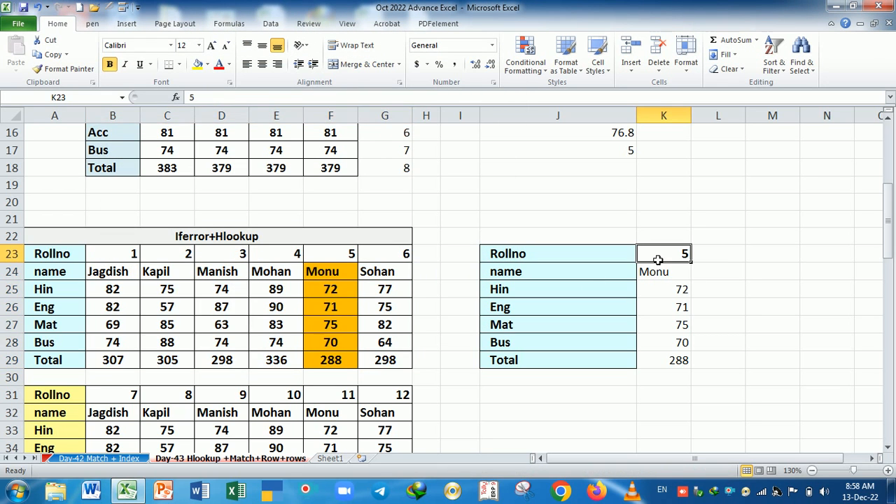
{"action": "type", "text": "1"}
{"action": "key", "text": "Return"}
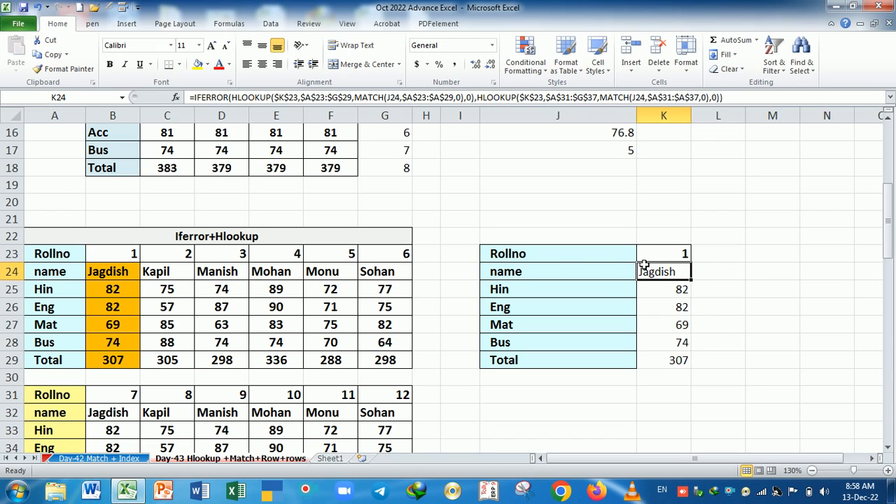
{"action": "left_click", "coordinate": [659, 264]}
{"action": "type", "text": "5"}
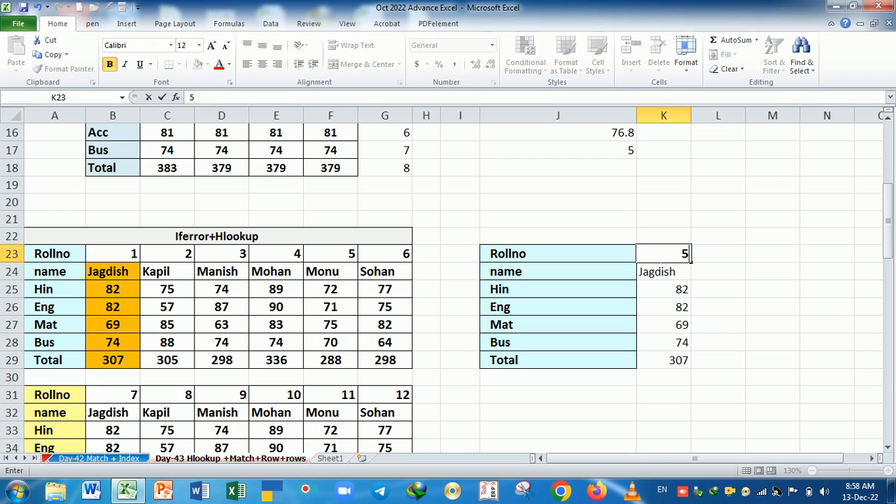
{"action": "key", "text": "Return"}
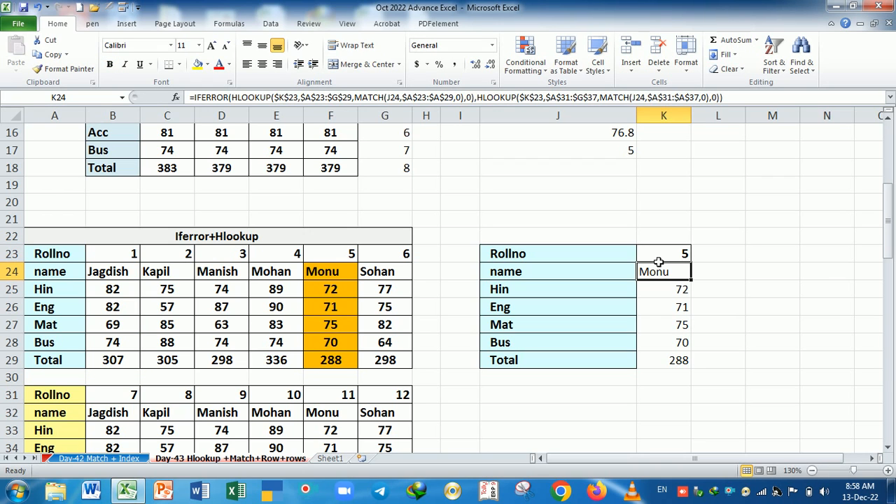
- Set the roll number in K23 to 2 and check the highlighted column C24:C29
{"action": "left_click_drag", "start_coordinate": [135, 275], "coordinate": [384, 361]}
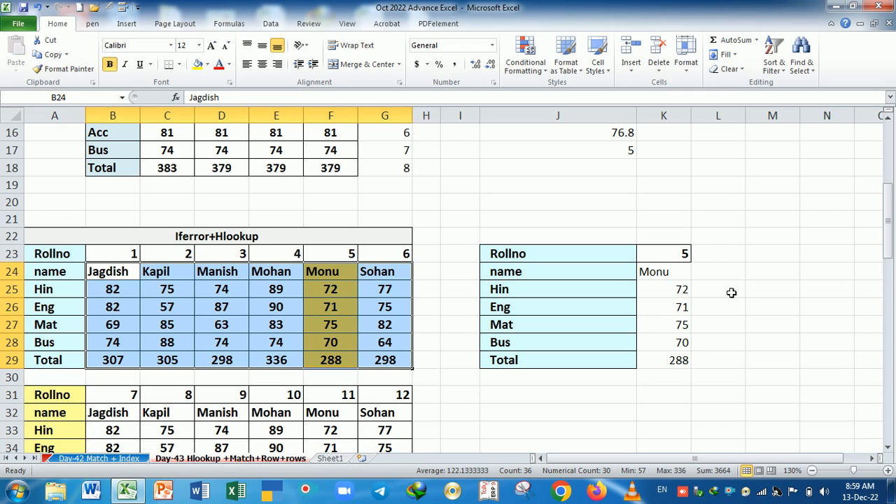
{"action": "left_click", "coordinate": [662, 260]}
{"action": "type", "text": "2"}
{"action": "key", "text": "Return"}
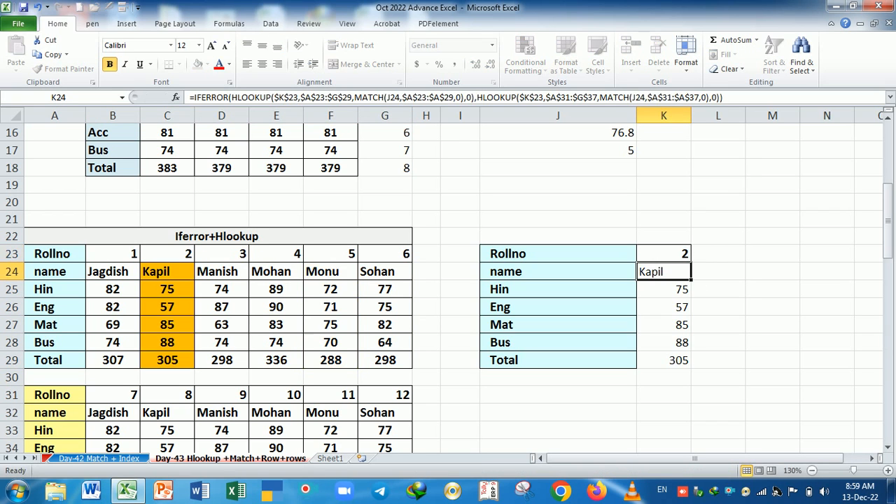
{"action": "left_click_drag", "start_coordinate": [180, 273], "coordinate": [184, 358]}
{"action": "left_click", "coordinate": [474, 384]}
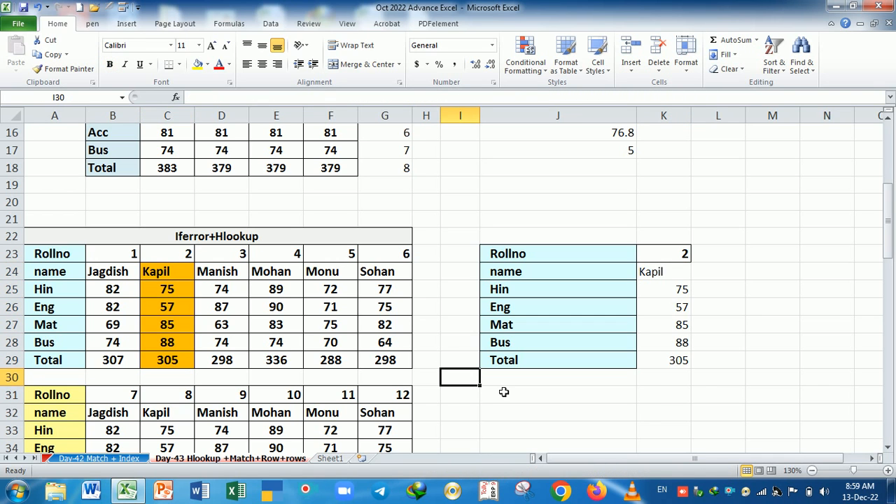
- Review the second marks table and the numbered list of HLOOKUP topics in I2:J11
{"action": "left_click", "coordinate": [504, 392]}
{"action": "scroll", "coordinate": [591, 413], "scroll_direction": "down", "scroll_amount": 2}
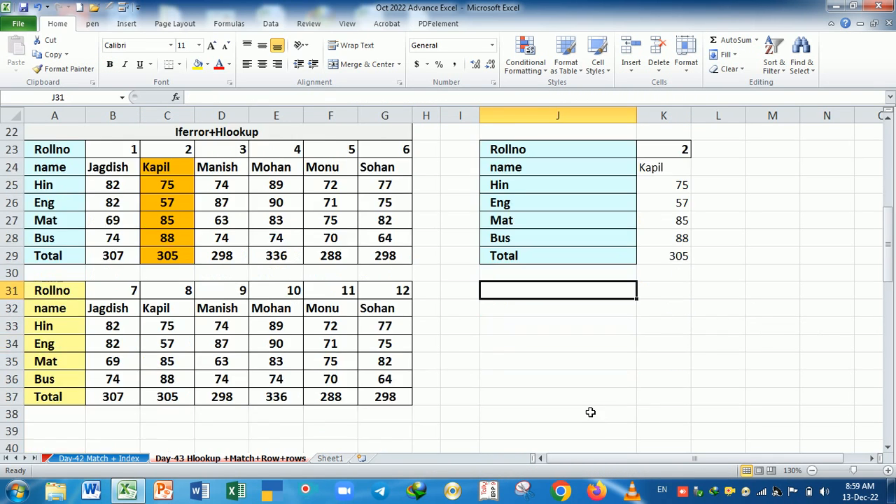
{"action": "scroll", "coordinate": [577, 395], "scroll_direction": "up", "scroll_amount": 7}
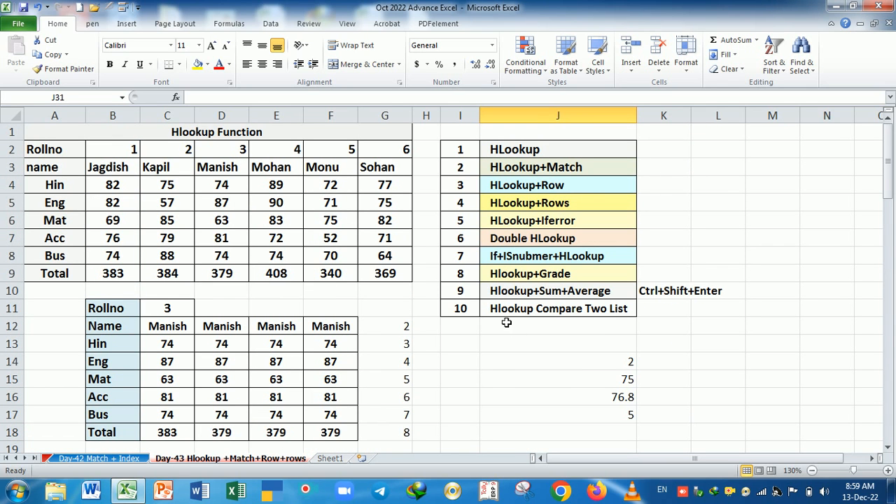
{"action": "left_click_drag", "start_coordinate": [459, 308], "coordinate": [461, 154]}
{"action": "left_click", "coordinate": [473, 239]}
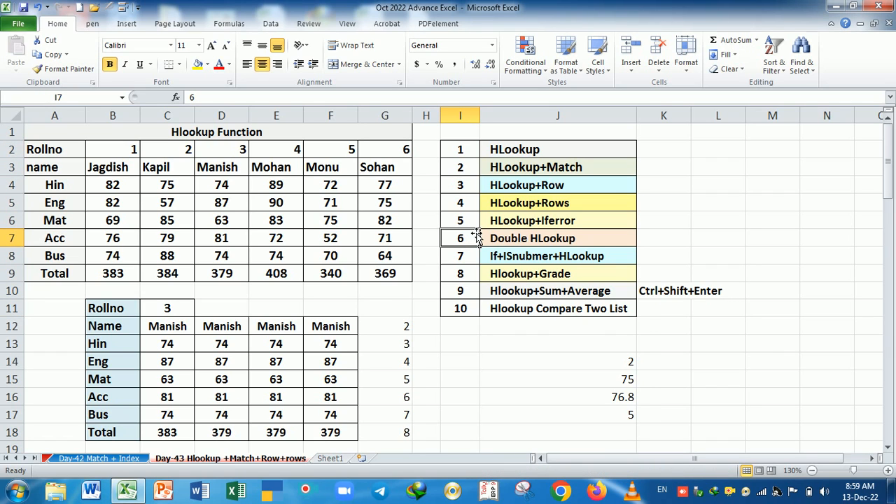
{"action": "left_click", "coordinate": [475, 226]}
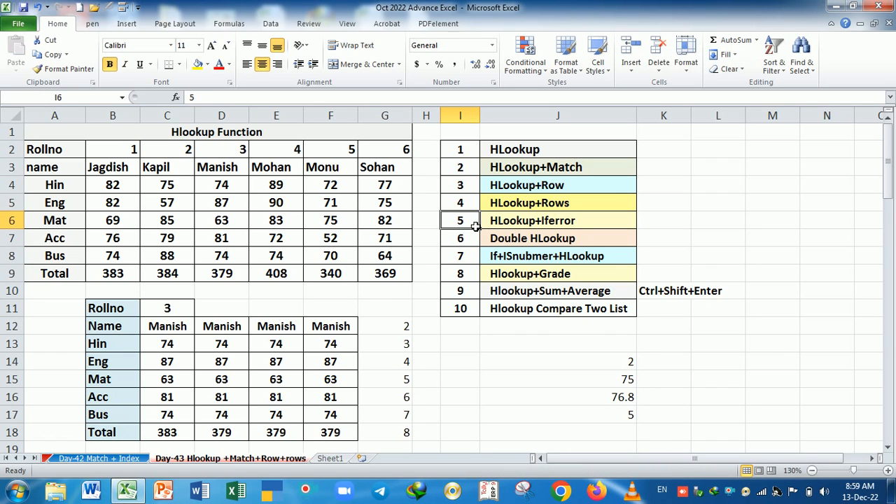